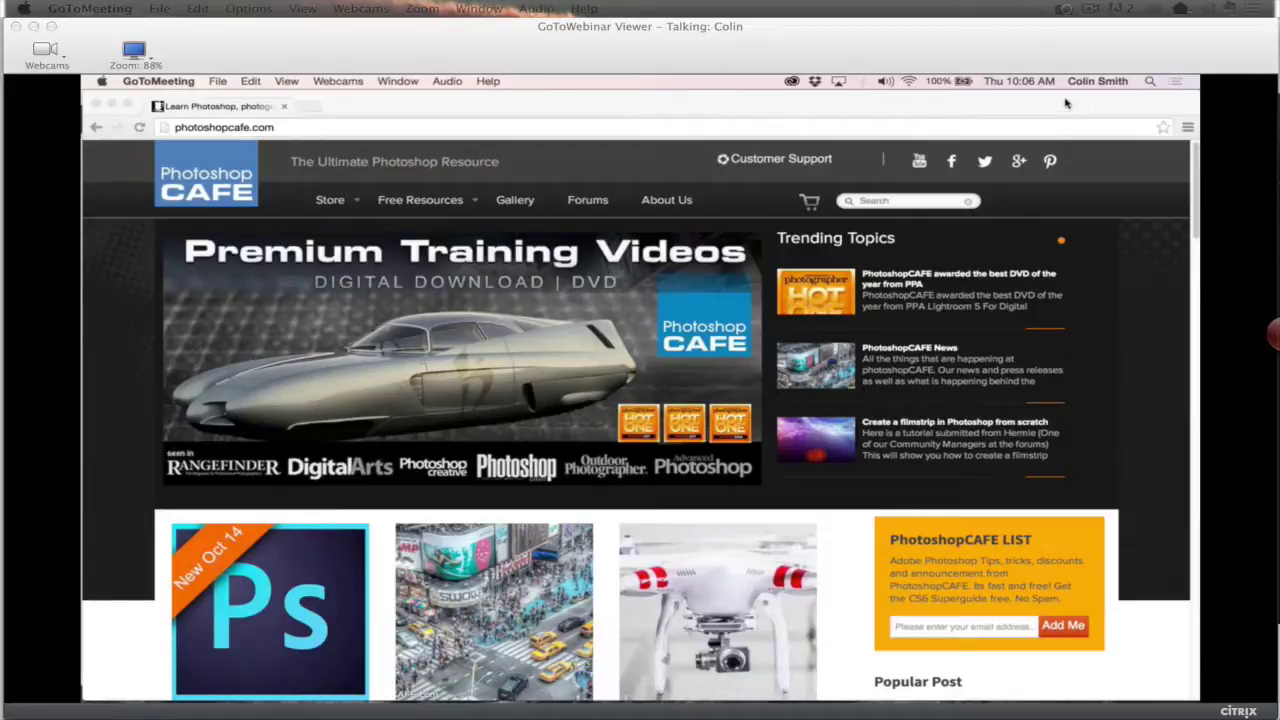
# Look through the PhotoshopCAFE home page down to the Popular Premium products and return to its beginning
pyautogui.click(1066, 103)
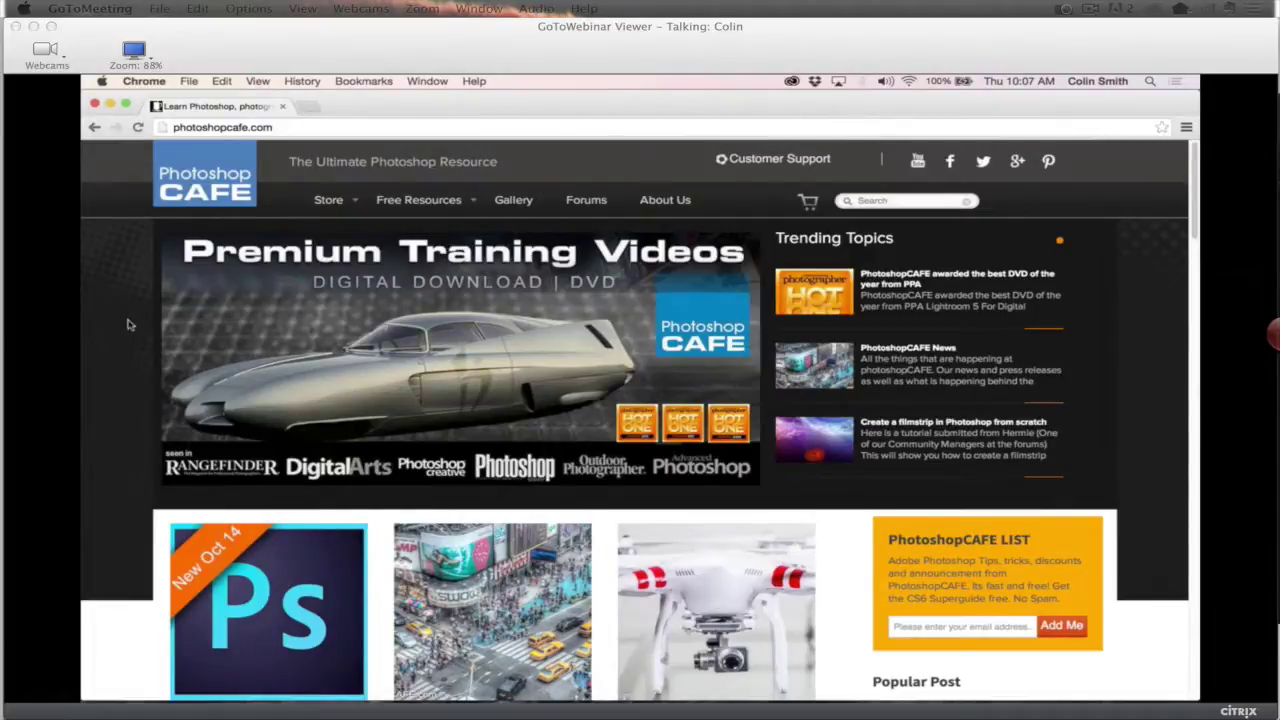
pyautogui.scroll(-20, 128, 324)
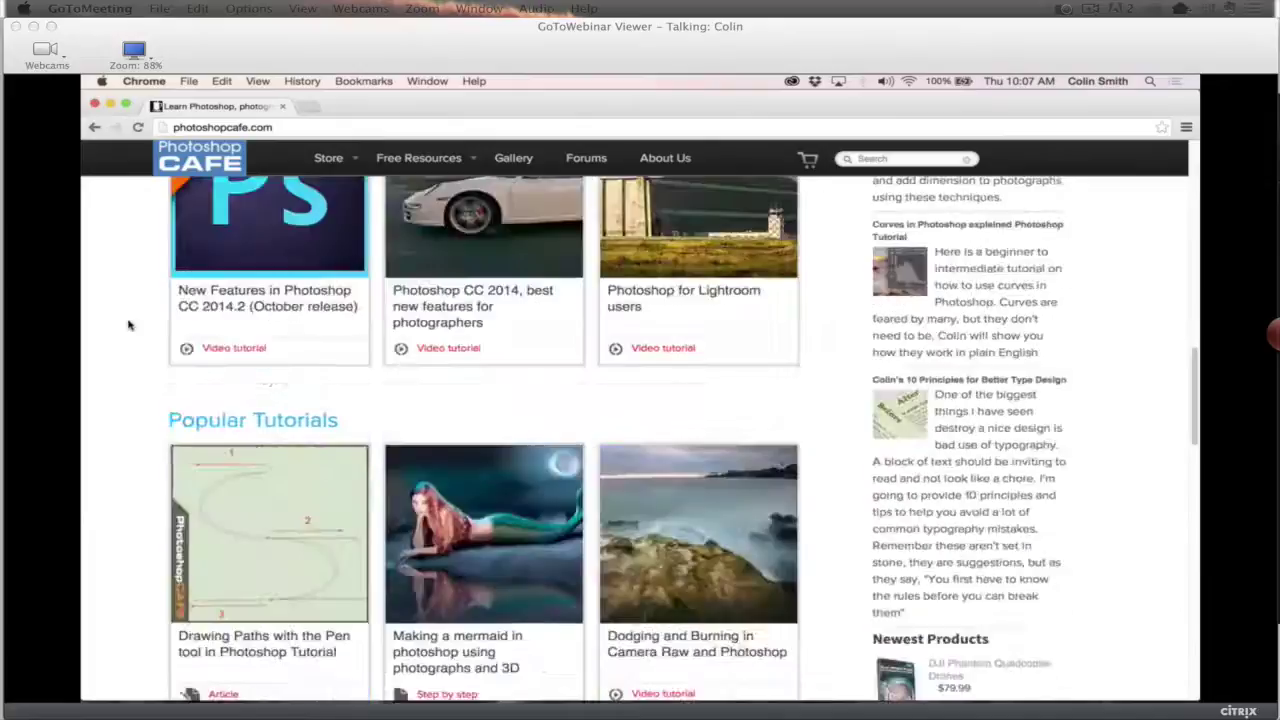
pyautogui.scroll(-10, 128, 324)
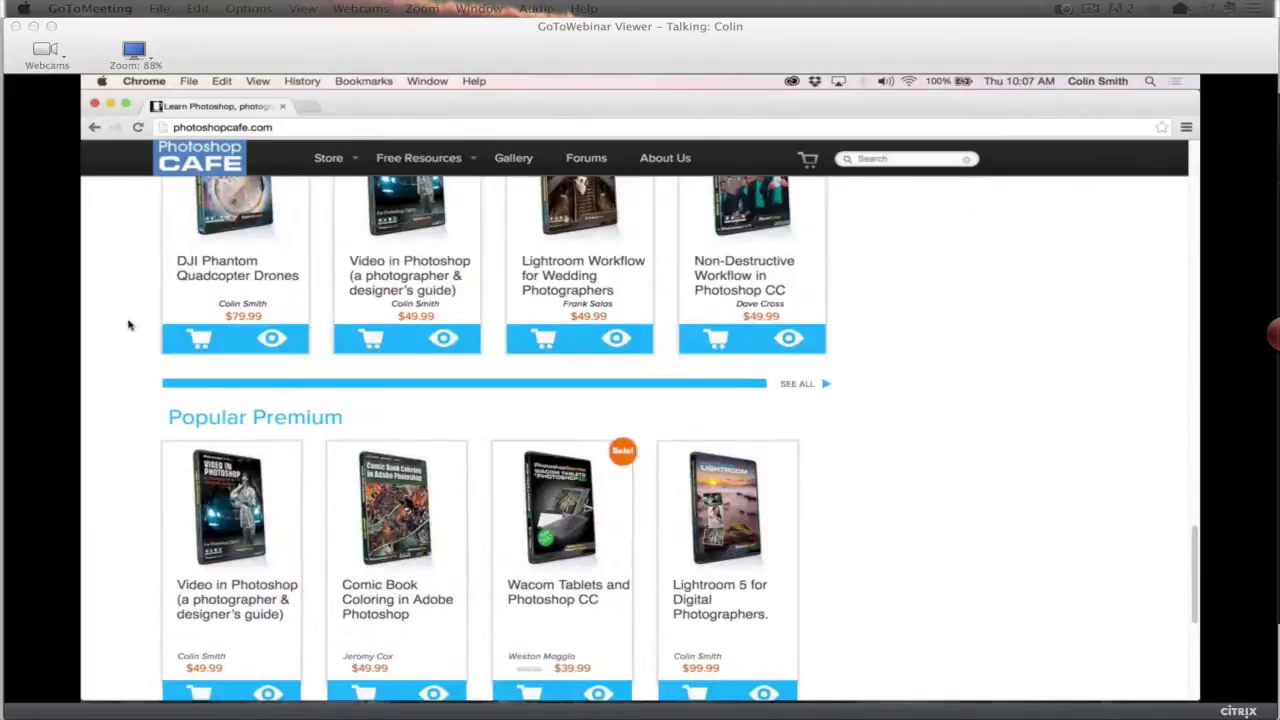
pyautogui.scroll(10, 128, 324)
pyautogui.scroll(20, 128, 324)
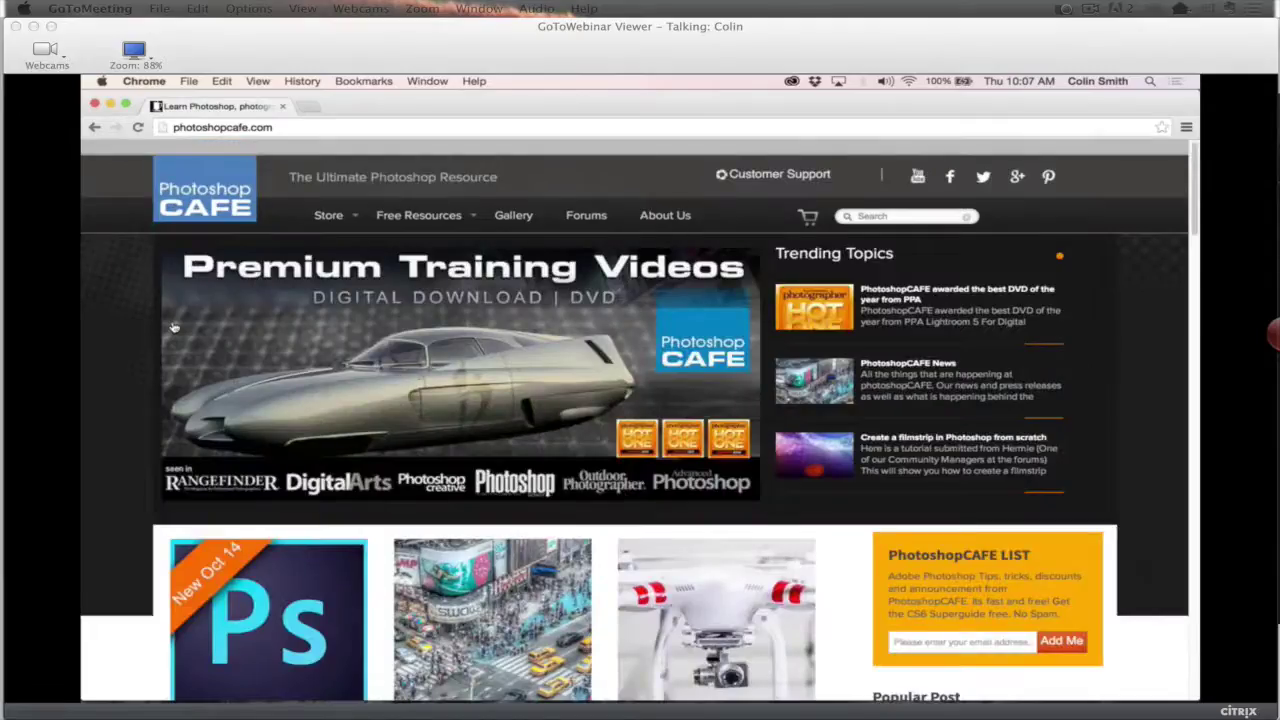
# Open the site's Tutorials page from its free resources
pyautogui.moveTo(420, 203)
pyautogui.moveTo(418, 242)
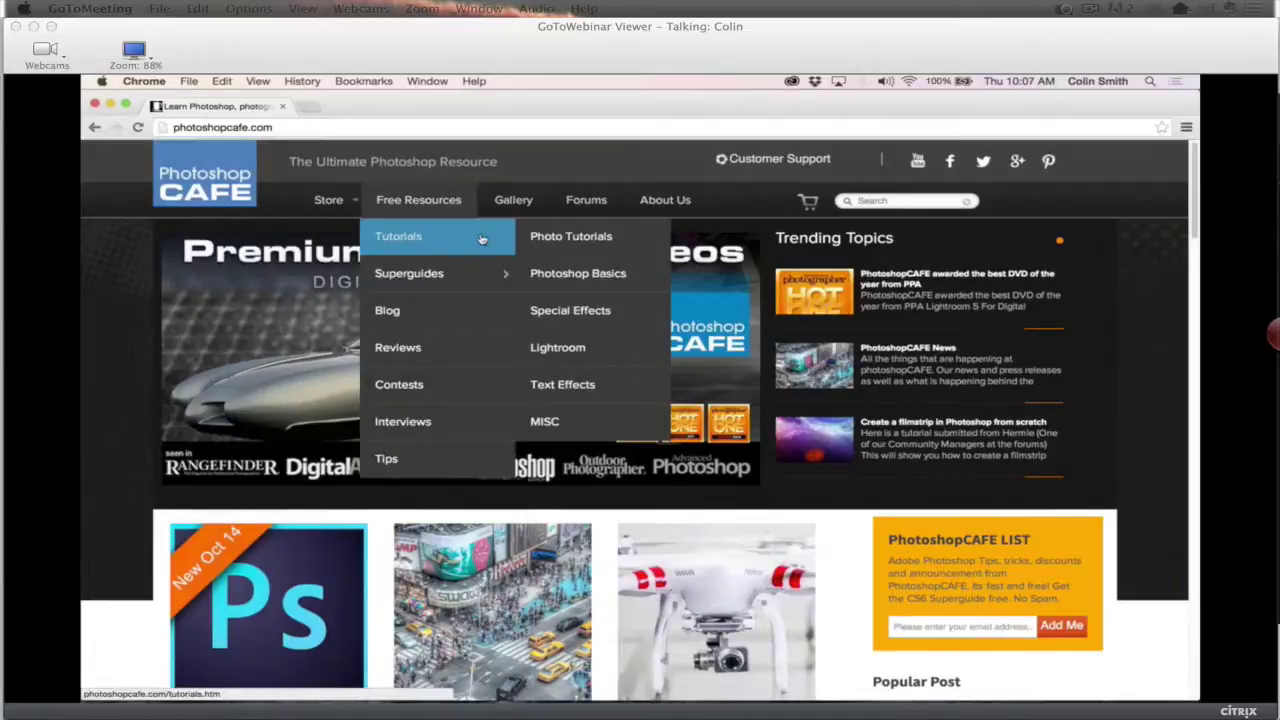
pyautogui.moveTo(430, 273)
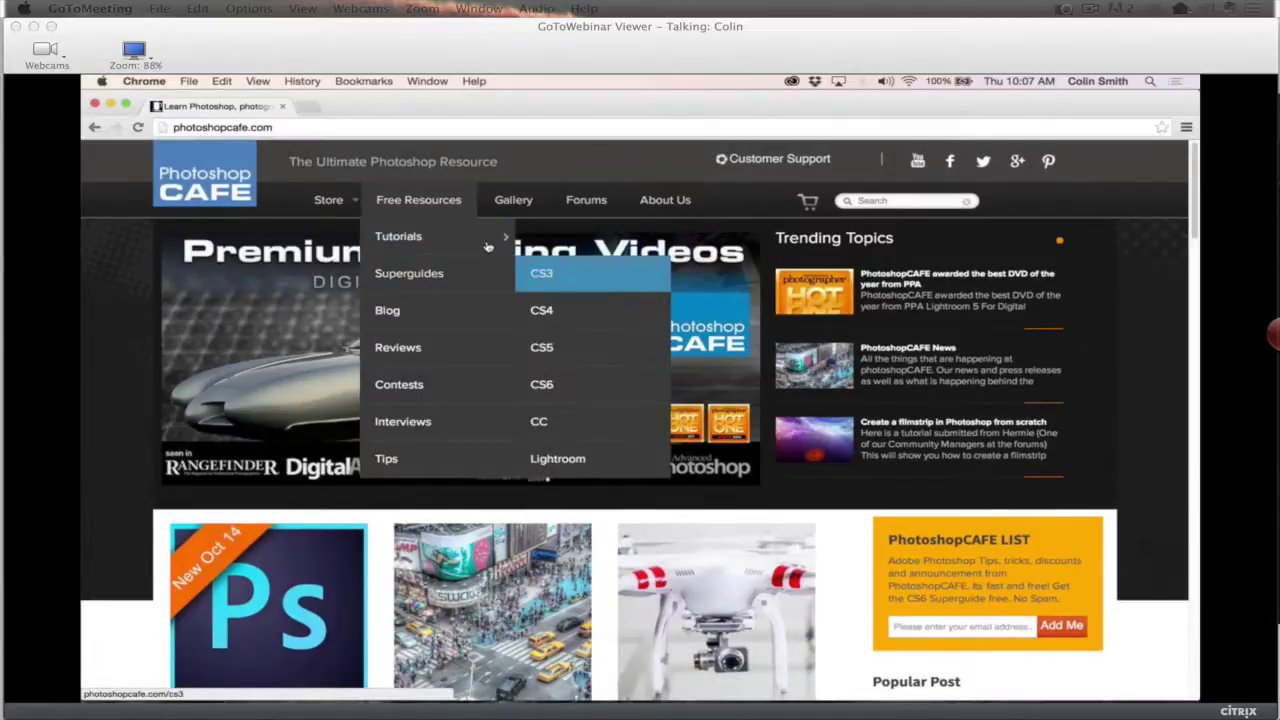
pyautogui.click(443, 234)
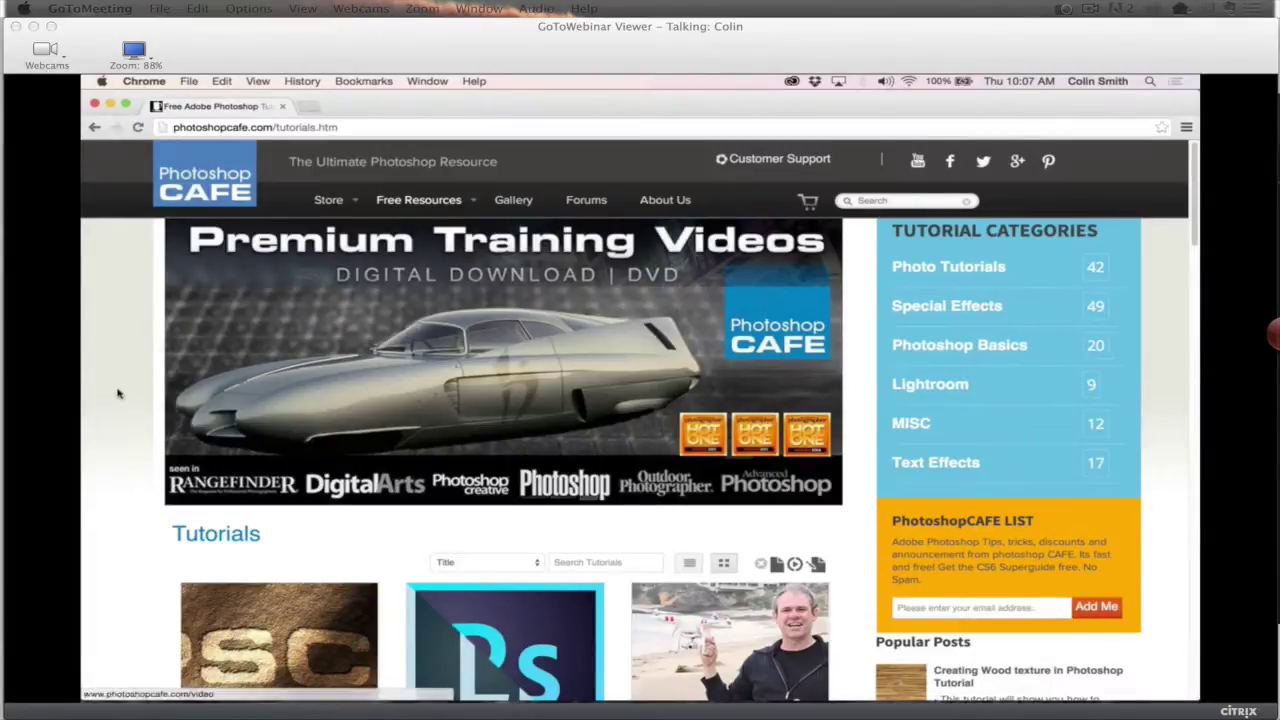
# Browse the tutorial listings and open the Wrapping objects with Displacement Maps tutorial
pyautogui.scroll(-5, 117, 393)
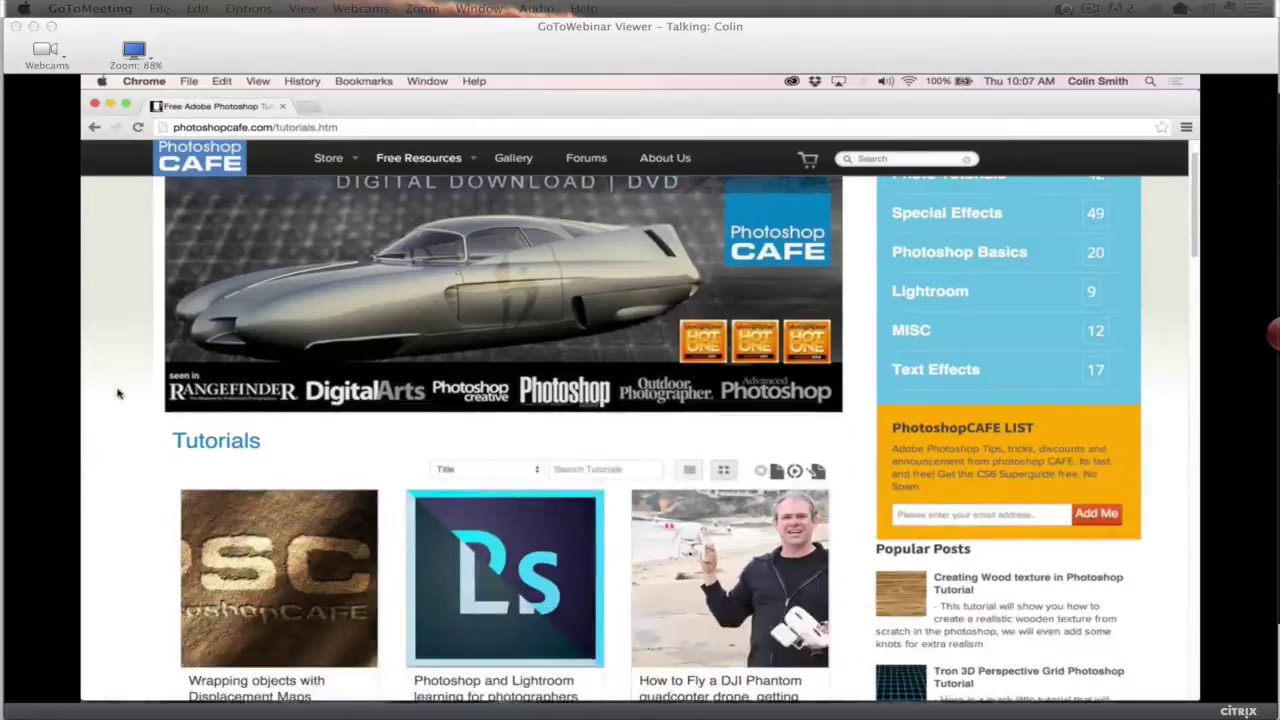
pyautogui.scroll(1, 117, 393)
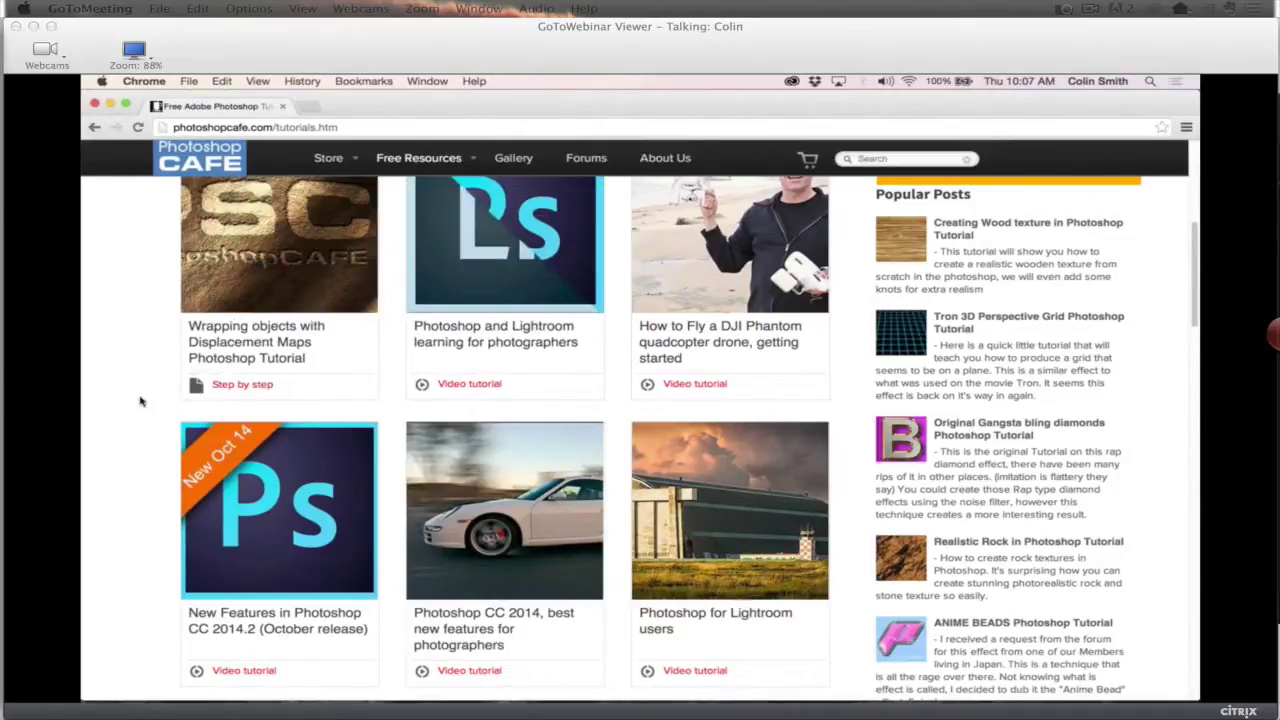
pyautogui.scroll(-15, 140, 401)
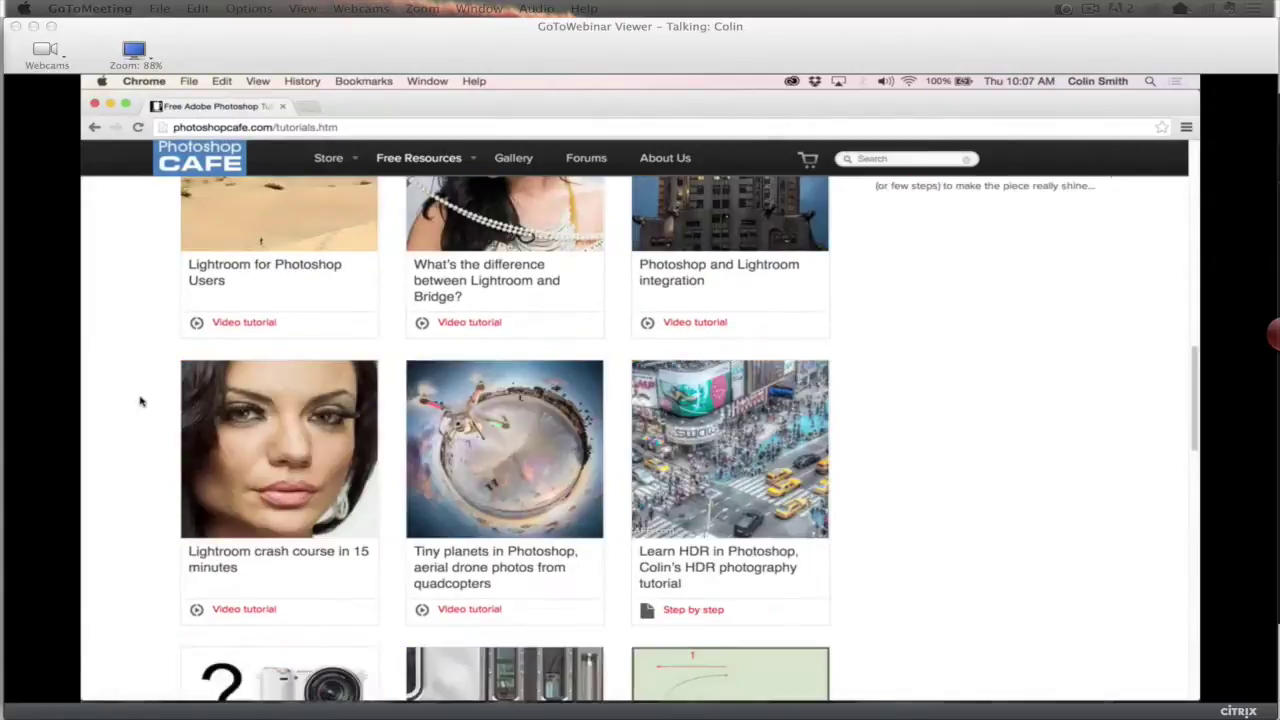
pyautogui.scroll(-1, 140, 401)
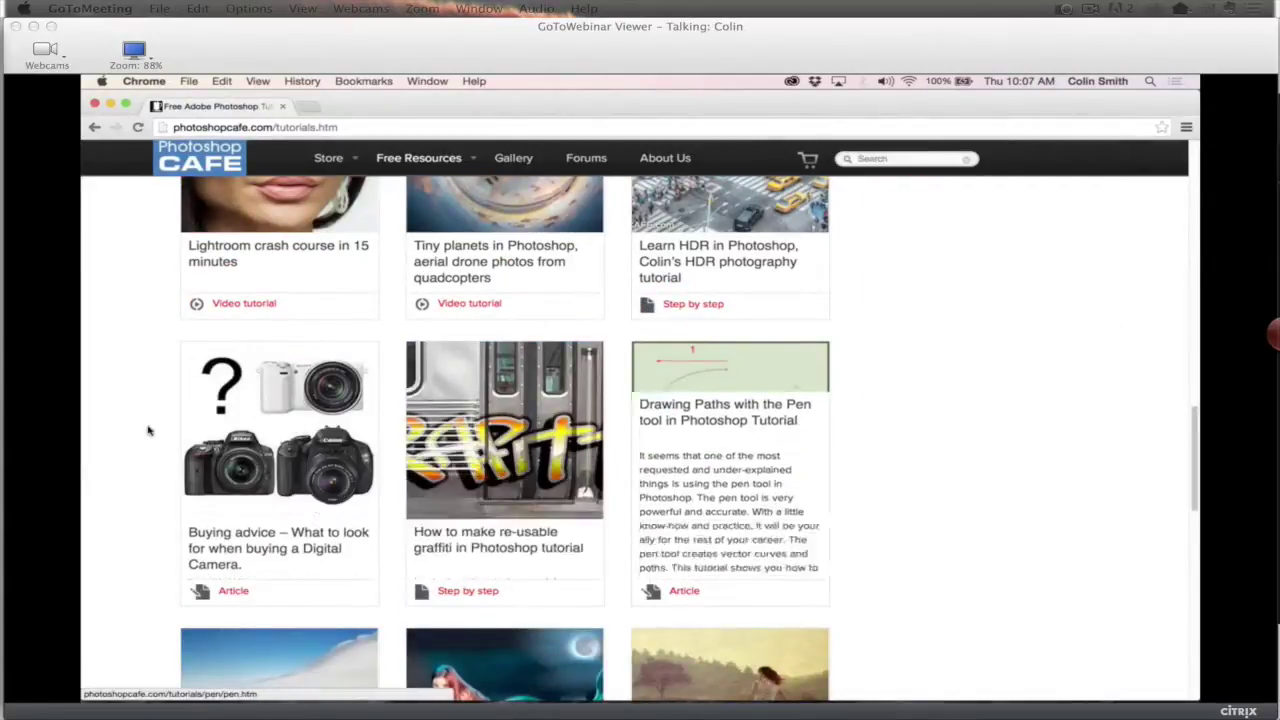
pyautogui.scroll(15, 129, 408)
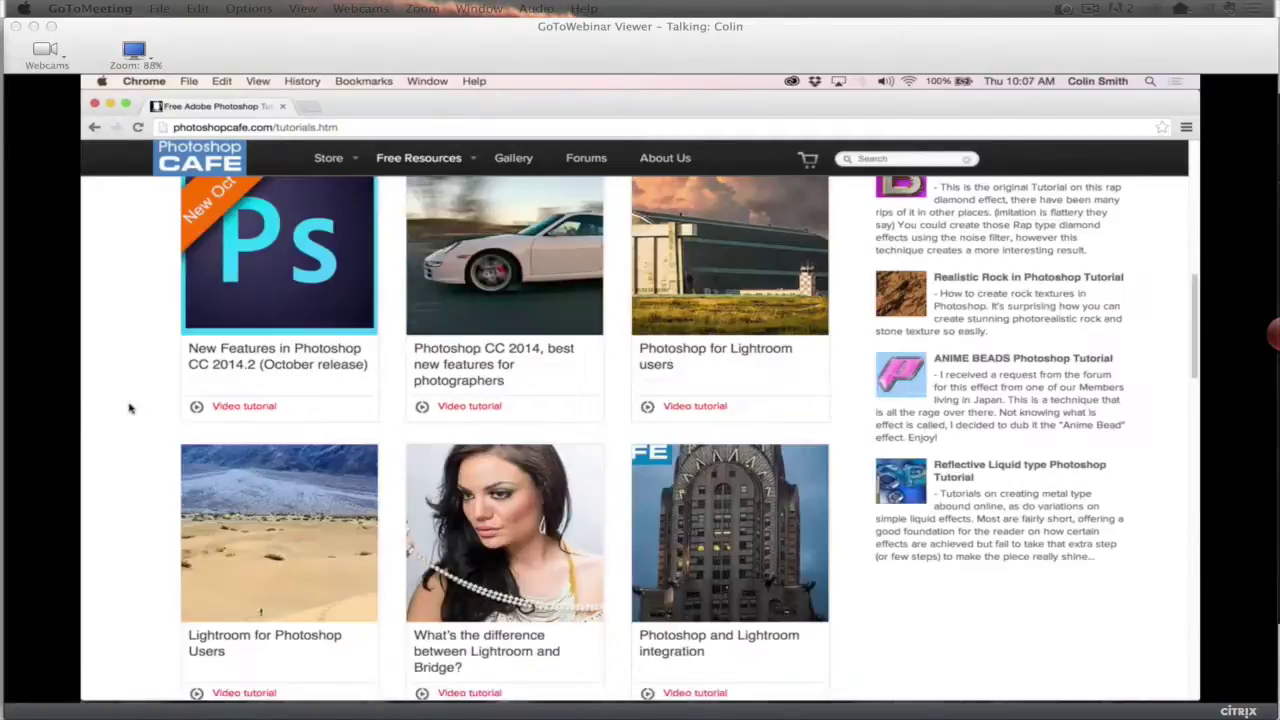
pyautogui.scroll(6, 129, 408)
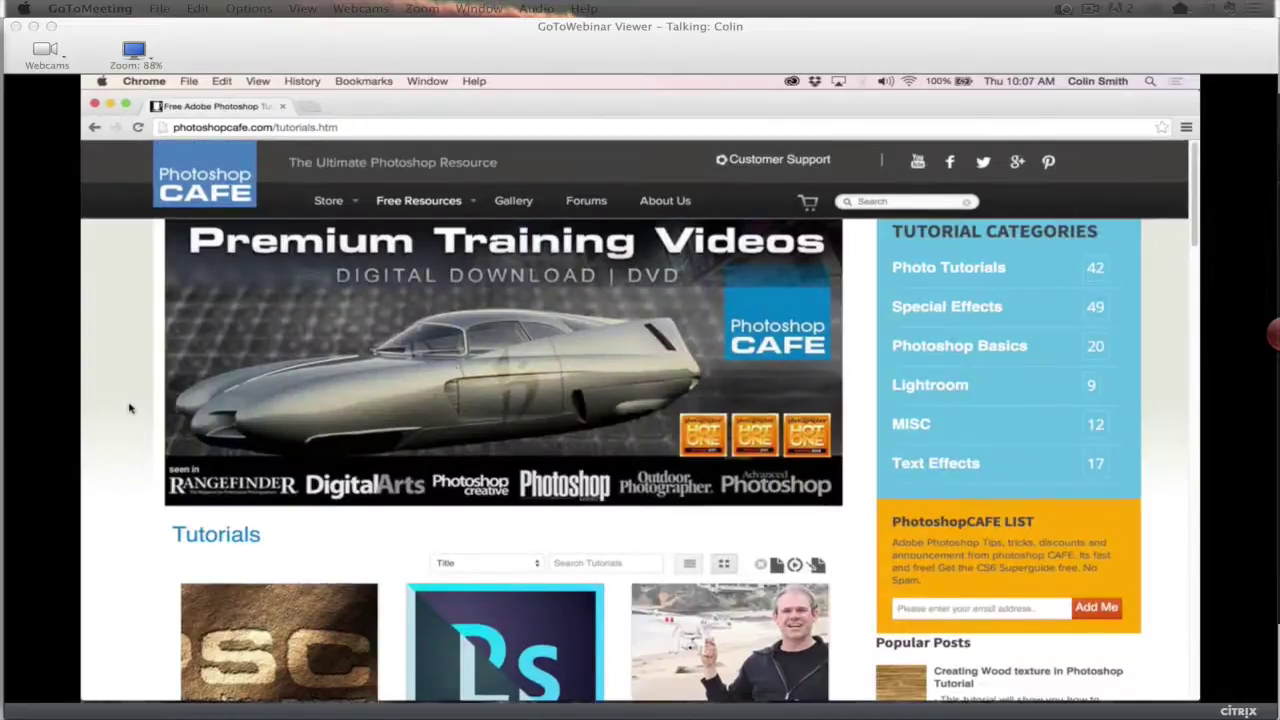
pyautogui.scroll(-3, 778, 419)
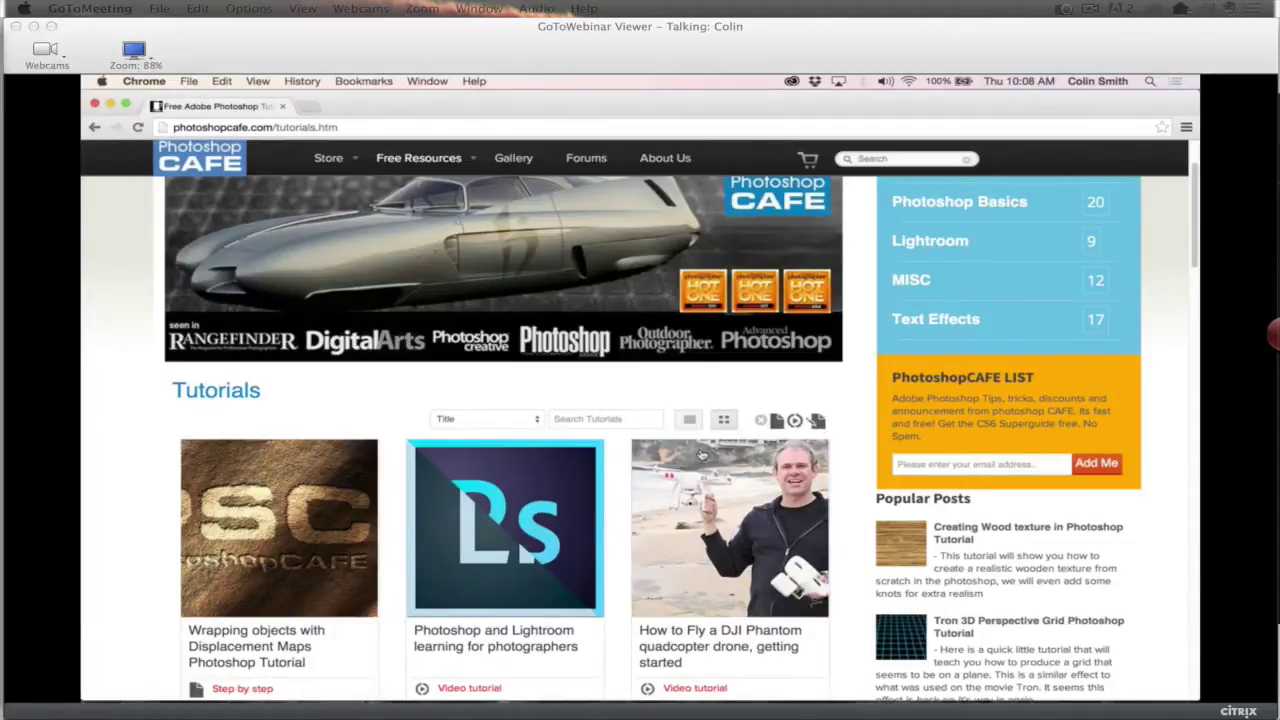
pyautogui.click(340, 480)
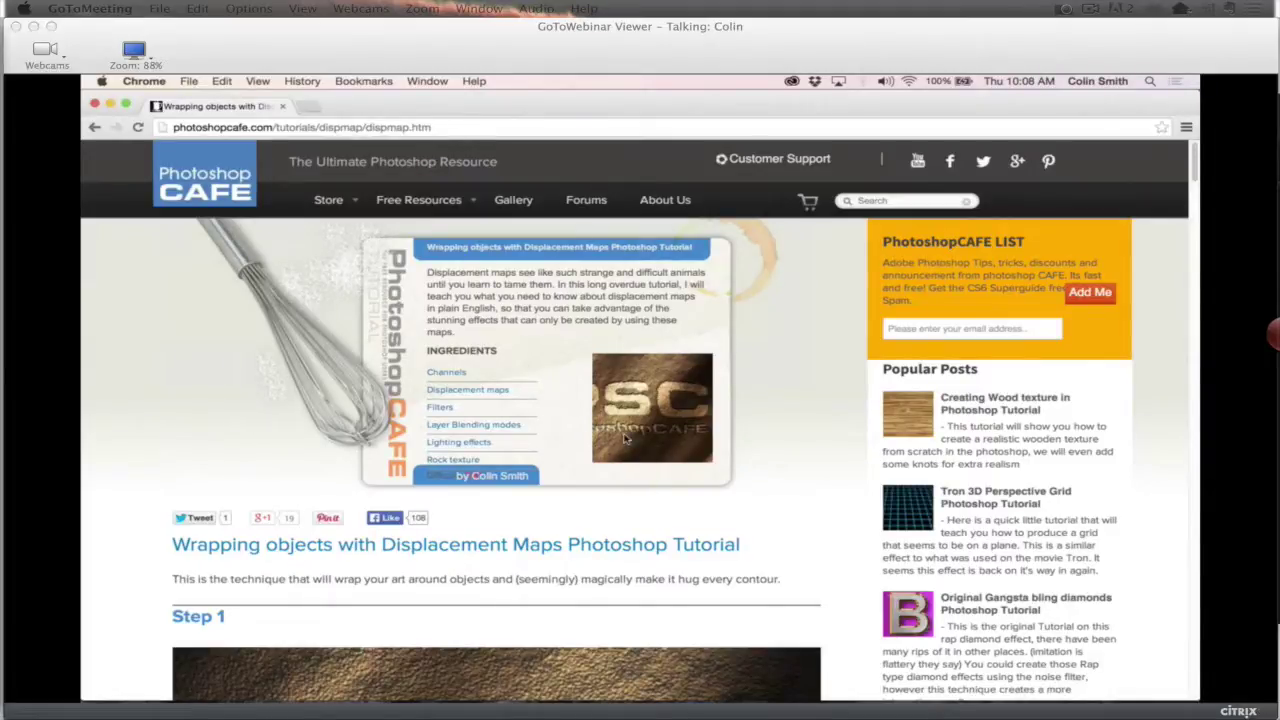
# Open the site's store and look through its premium training videos
pyautogui.moveTo(406, 201)
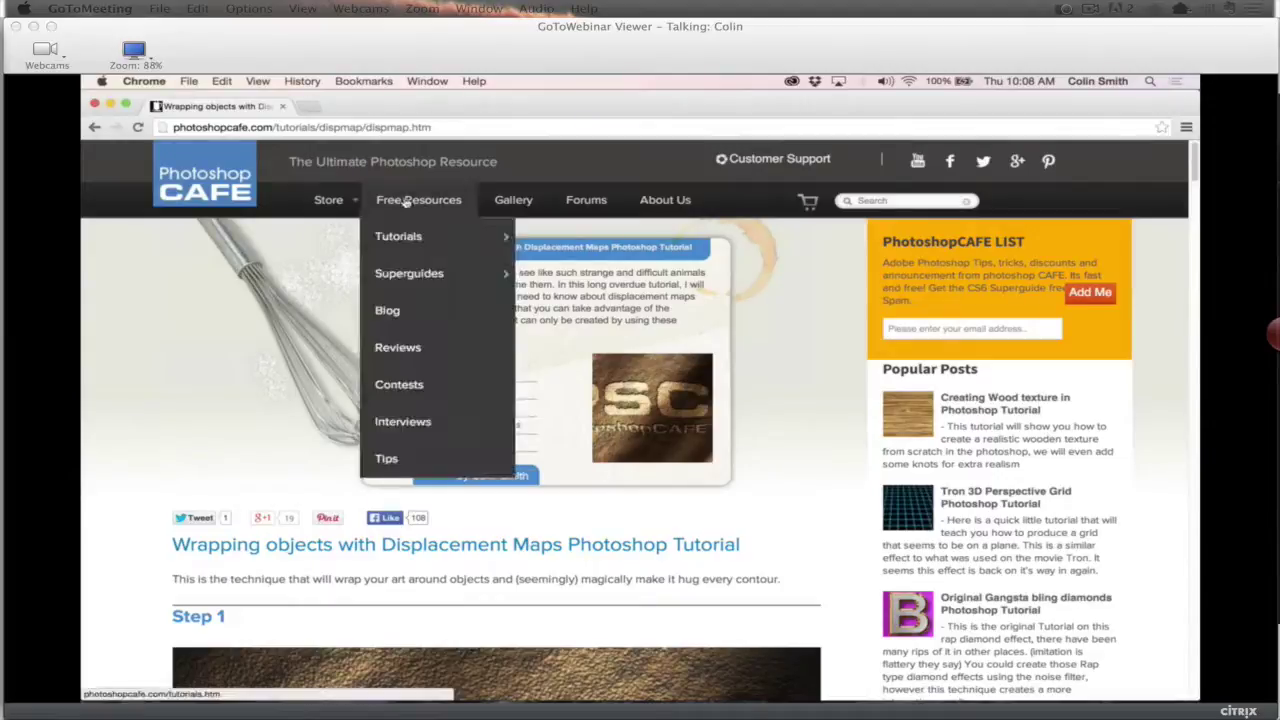
pyautogui.click(338, 202)
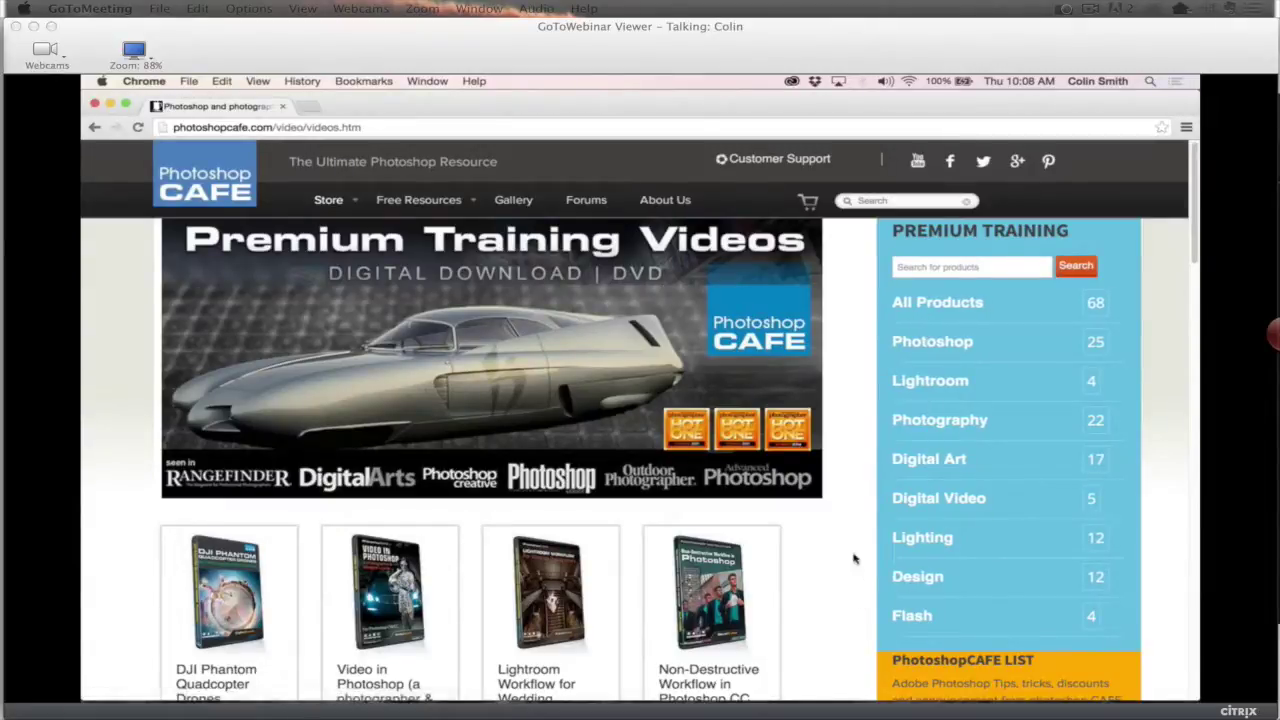
pyautogui.scroll(-3, 854, 559)
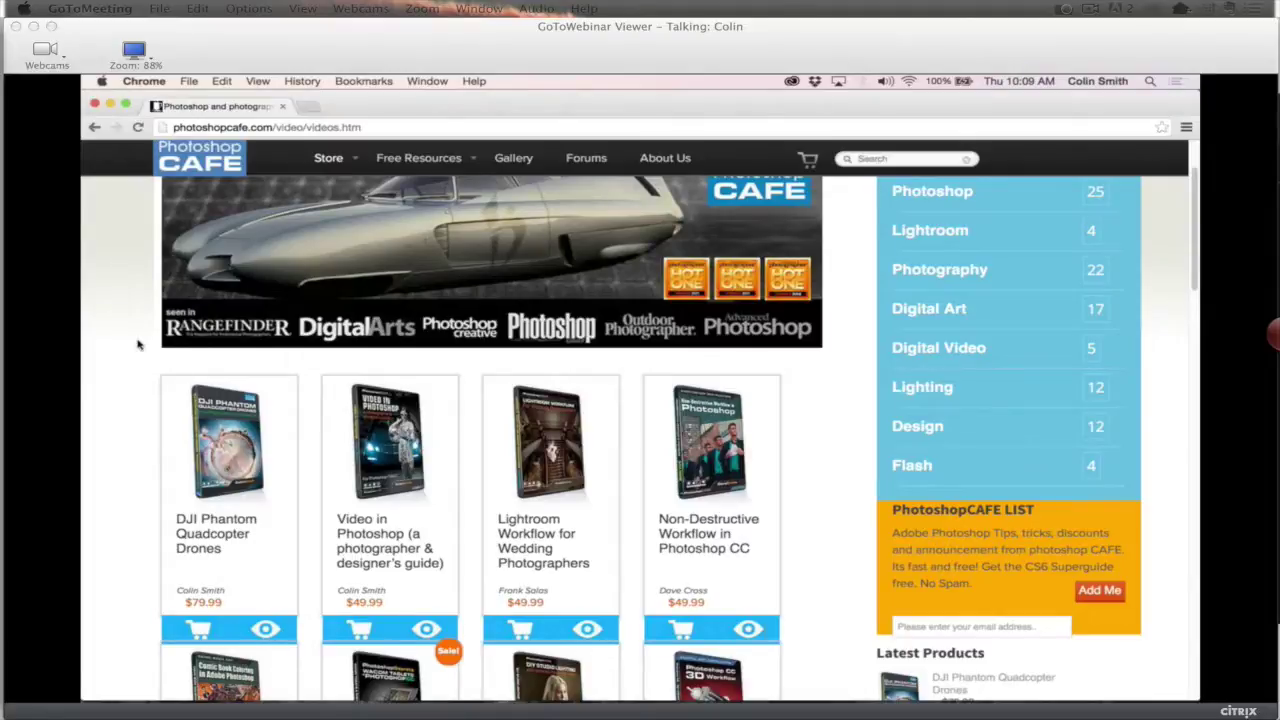
pyautogui.scroll(3, 138, 345)
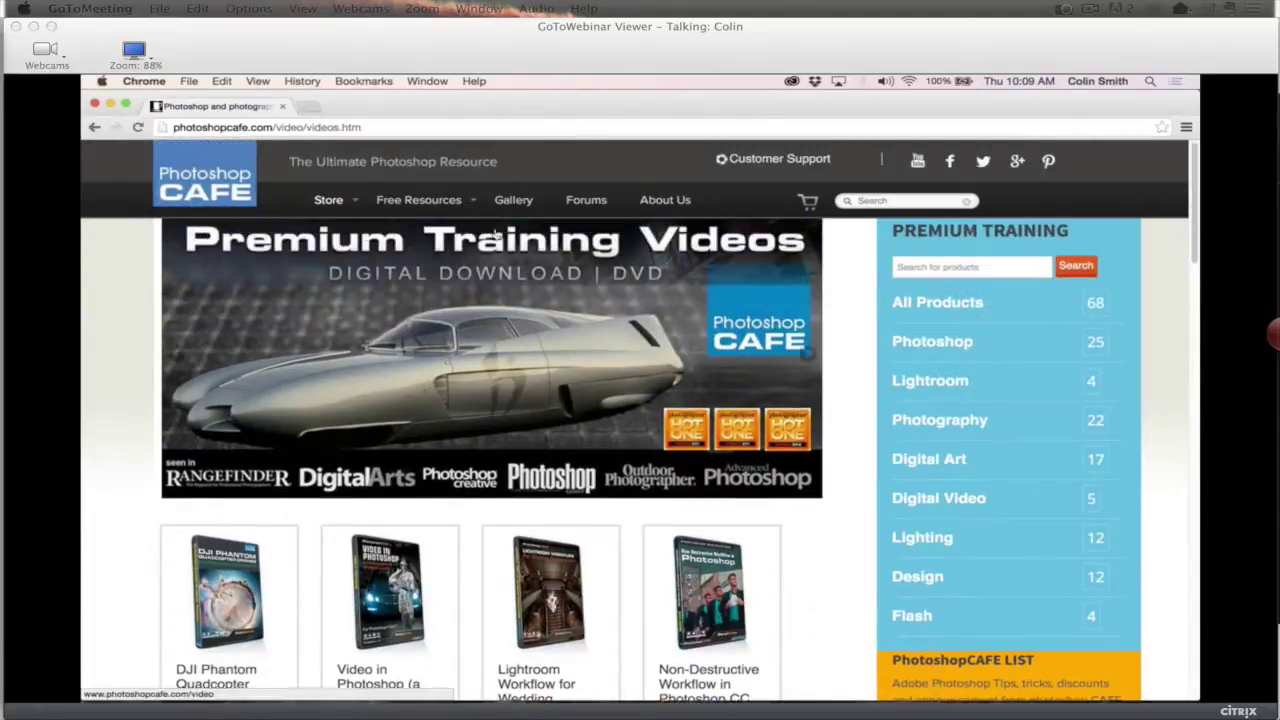
pyautogui.scroll(-5, 174, 447)
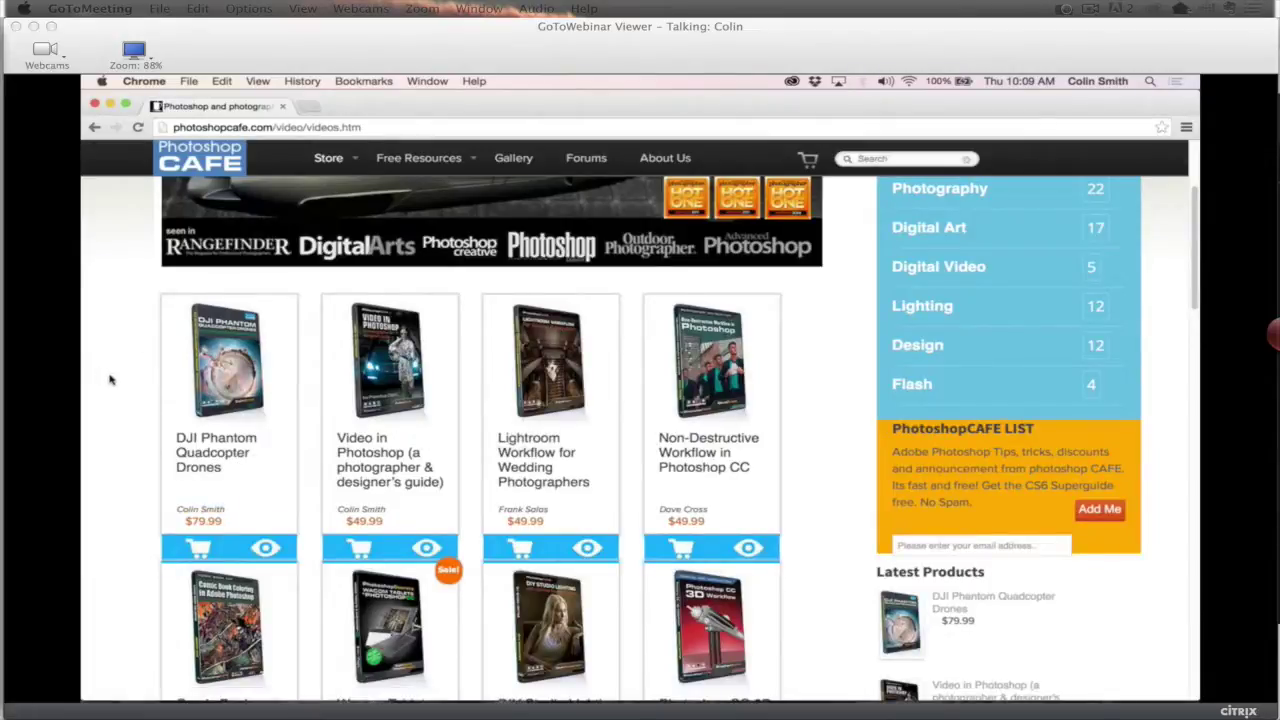
pyautogui.scroll(-1, 111, 379)
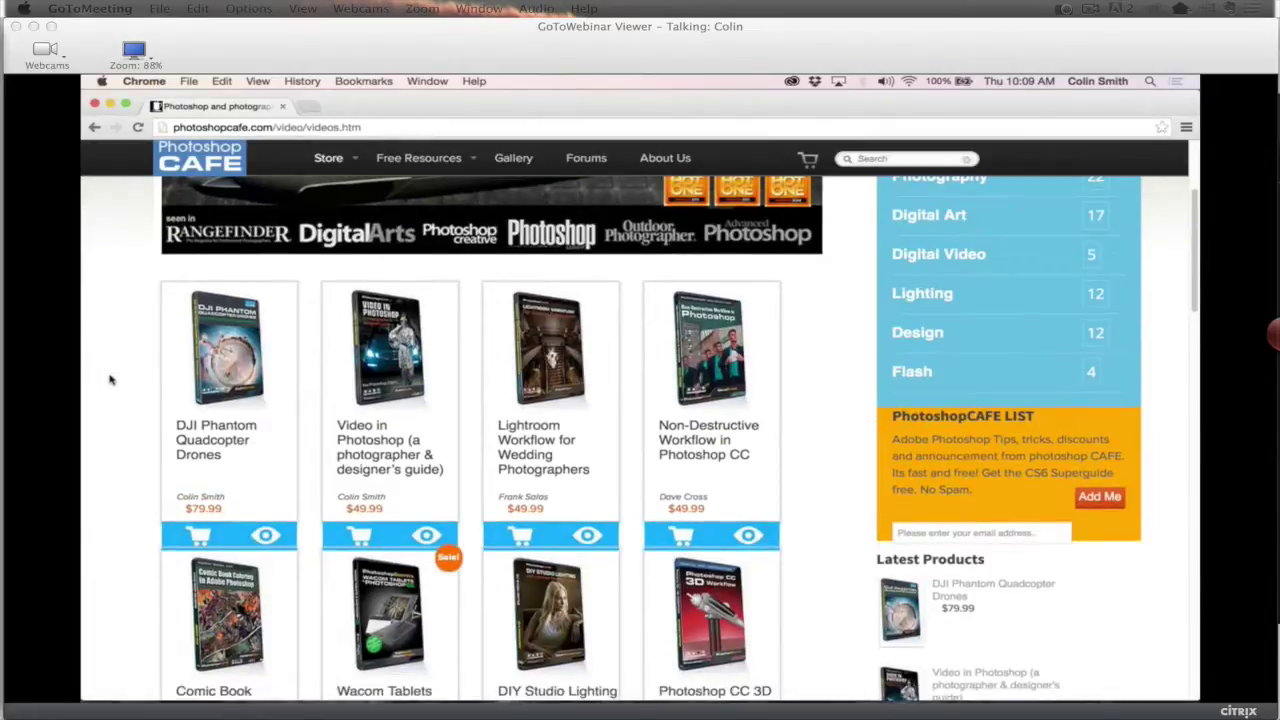
pyautogui.scroll(5, 111, 379)
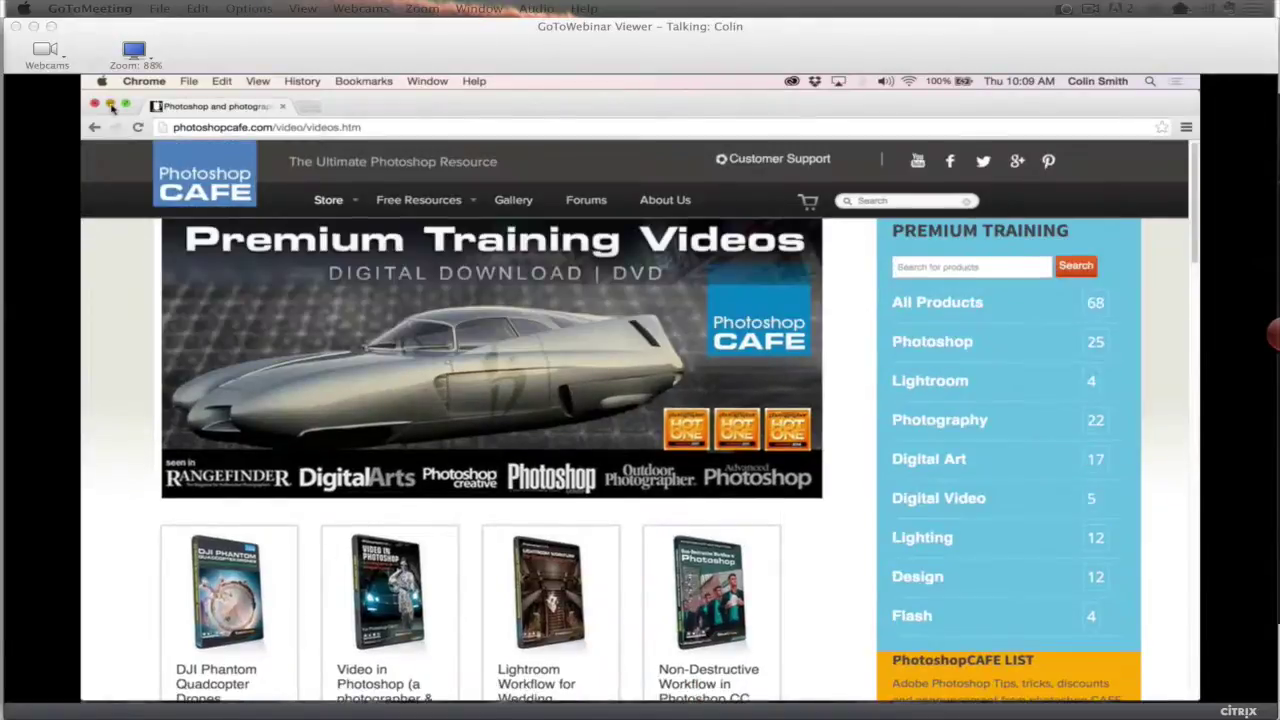
# Minimize the browser window and switch to Adobe Bridge
pyautogui.click(111, 105)
pyautogui.press('super+Tab')
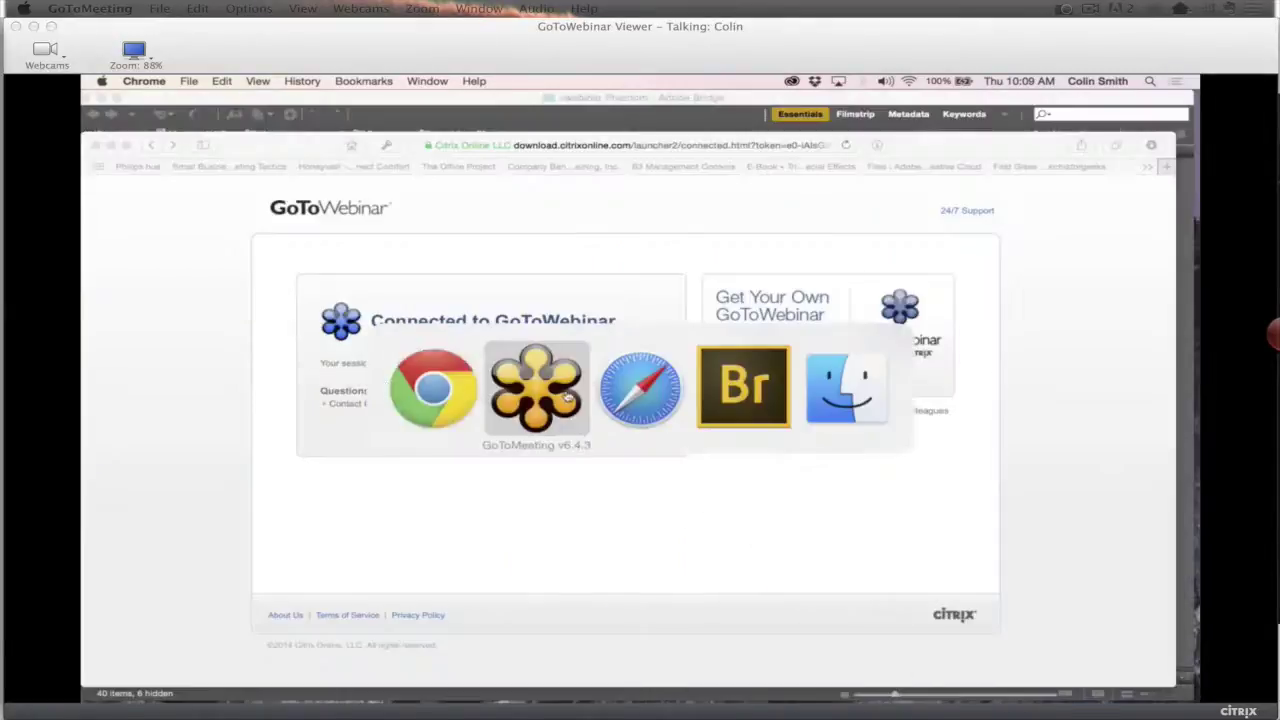
pyautogui.click(740, 398)
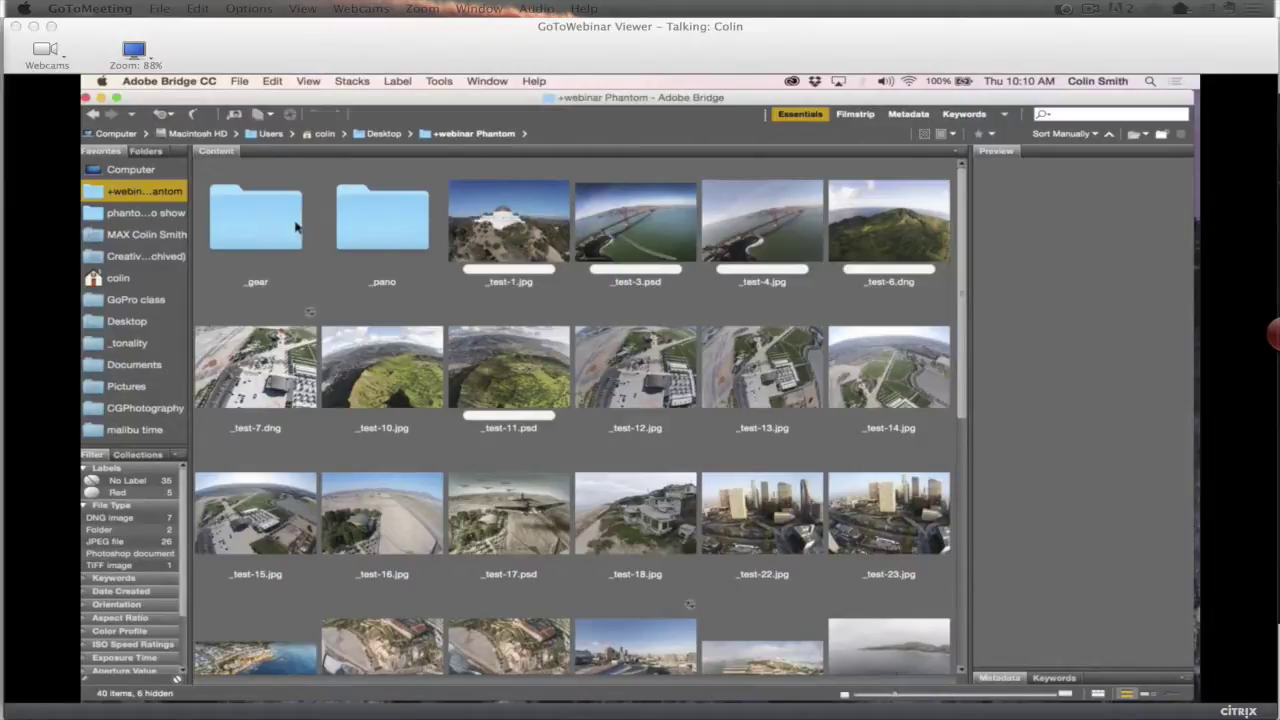
# Open the _gear folder and show the photo _test-45.cr2 in full-screen preview
pyautogui.doubleClick(249, 224)
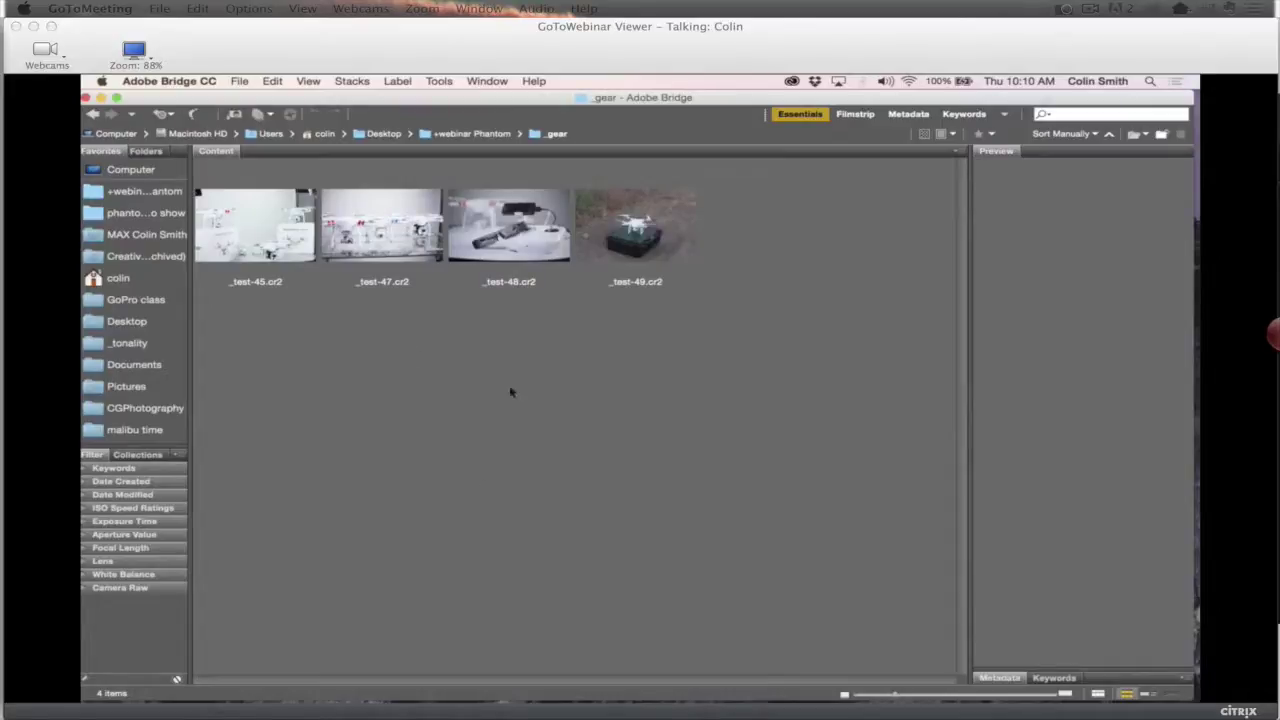
pyautogui.click(382, 218)
pyautogui.click(256, 228)
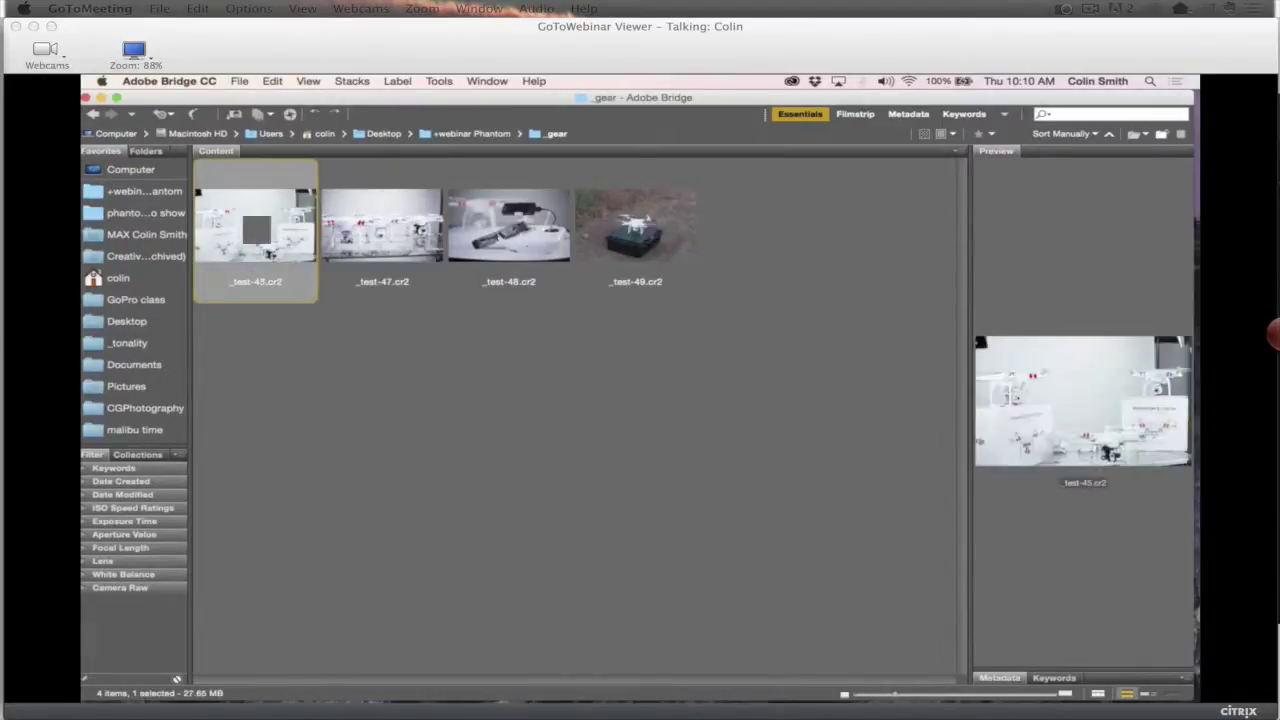
pyautogui.press('space')
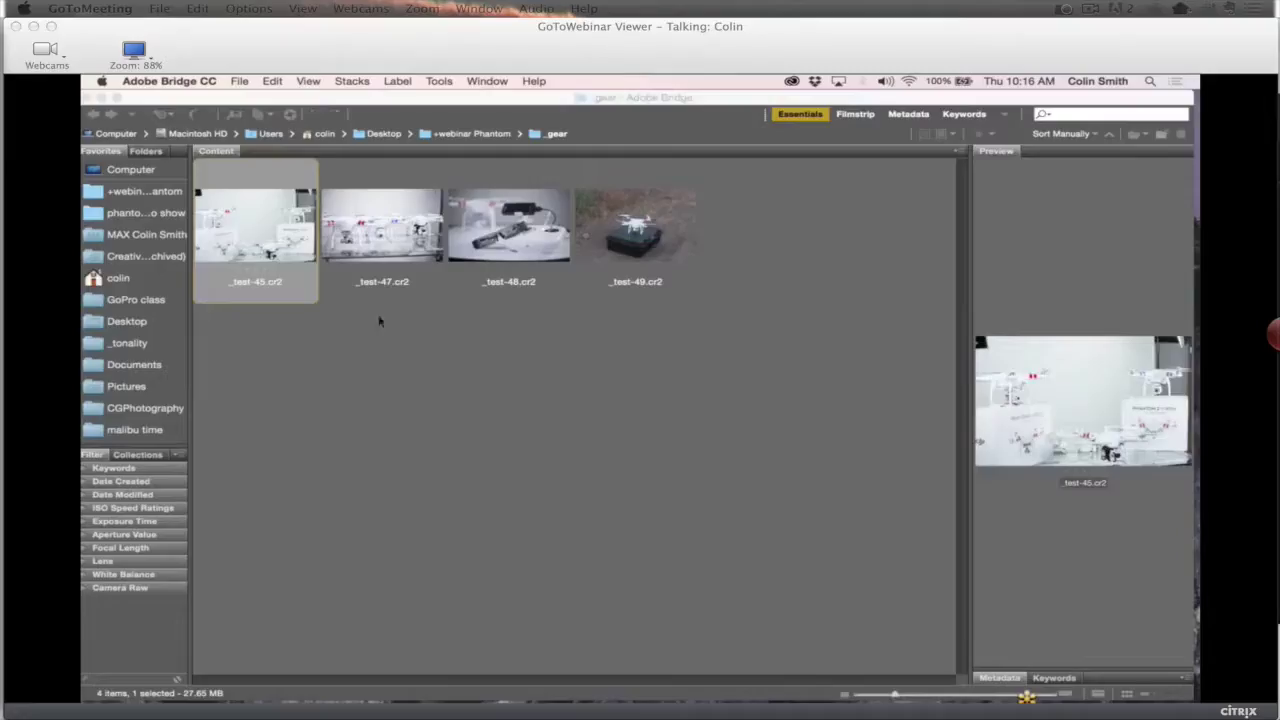
# Leave the _gear folder, open the phantom images to show folder, and preview tiny-planet.jpg full screen
pyautogui.click(478, 134)
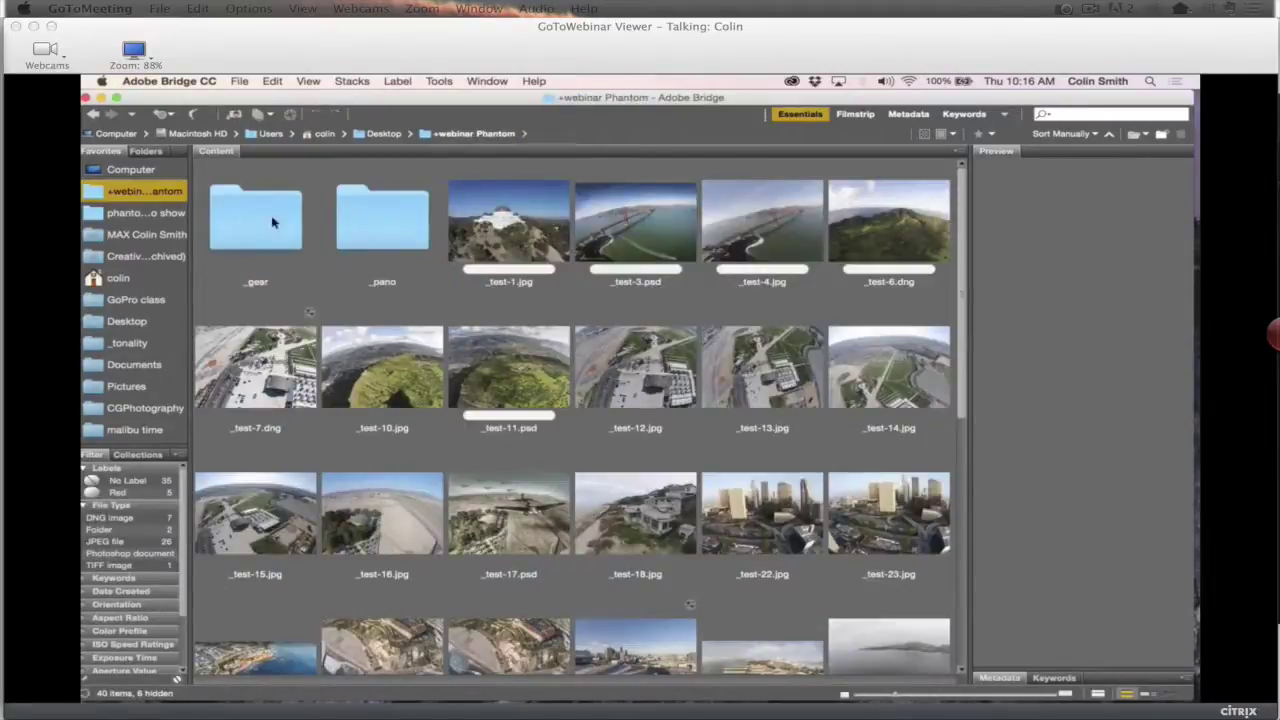
pyautogui.click(146, 214)
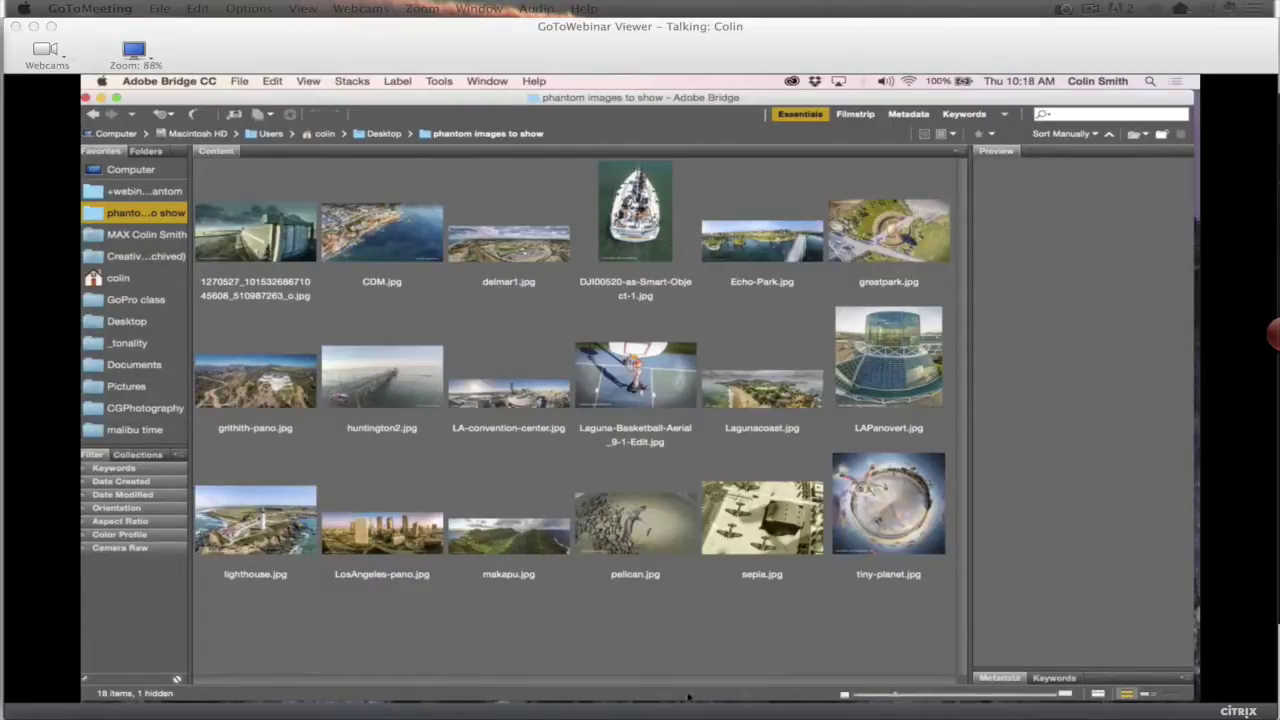
pyautogui.click(914, 591)
pyautogui.moveTo(736, 292); pyautogui.dragTo(875, 550)
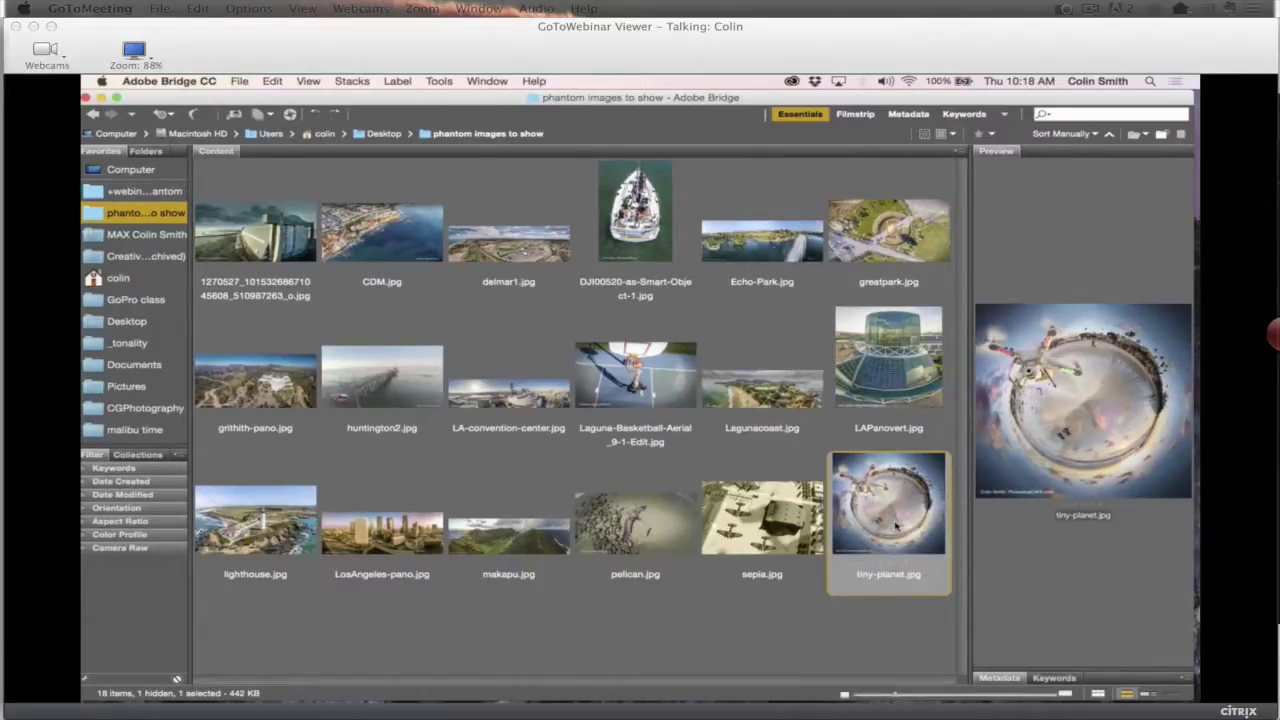
pyautogui.click(802, 584)
pyautogui.click(905, 503)
pyautogui.press('space')
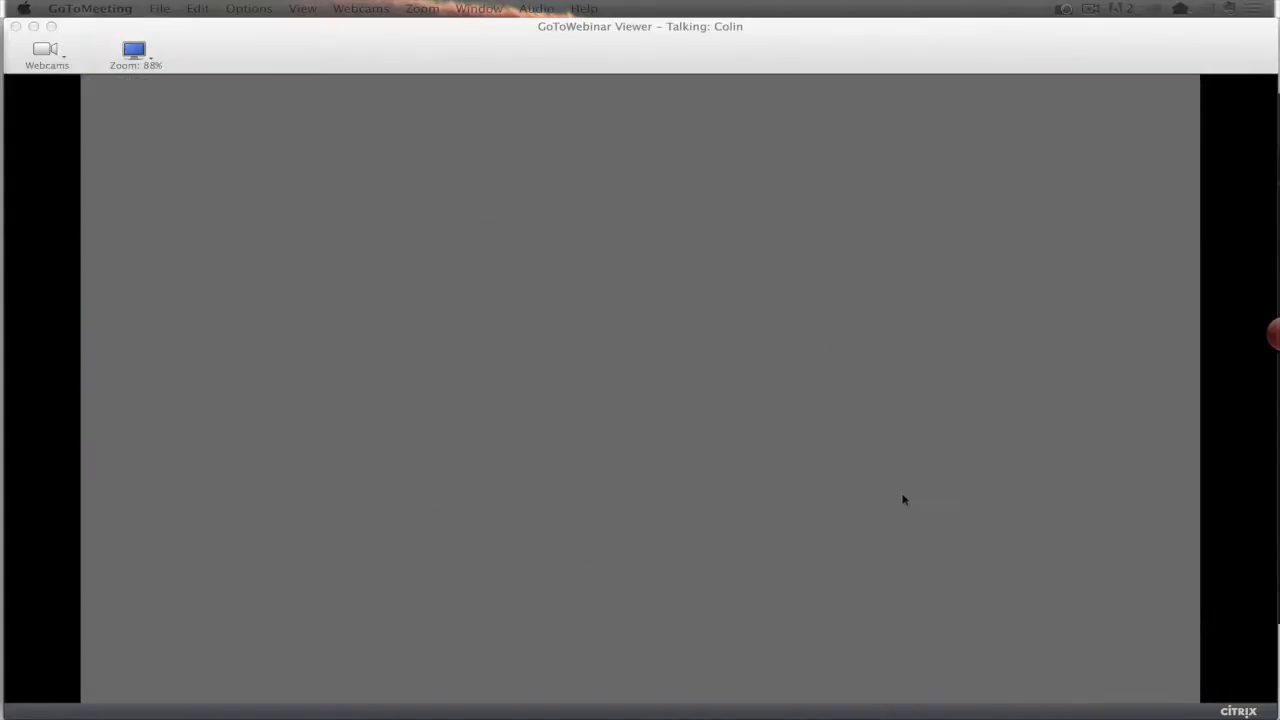
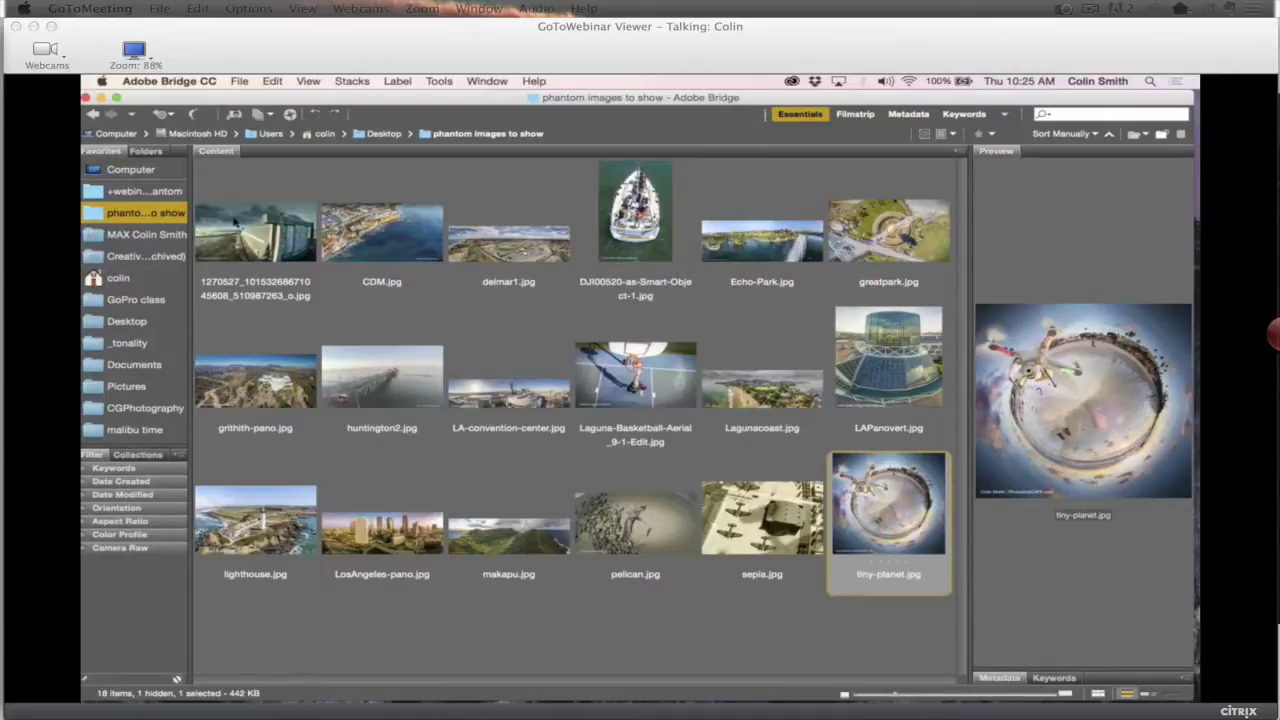
# Open the _pano folder inside +webinar Phantom and preview the three source photos _test-51.jpg, _test-52.jpg and _test-53.jpg together
pyautogui.click(145, 195)
pyautogui.click(393, 207)
pyautogui.doubleClick(393, 207)
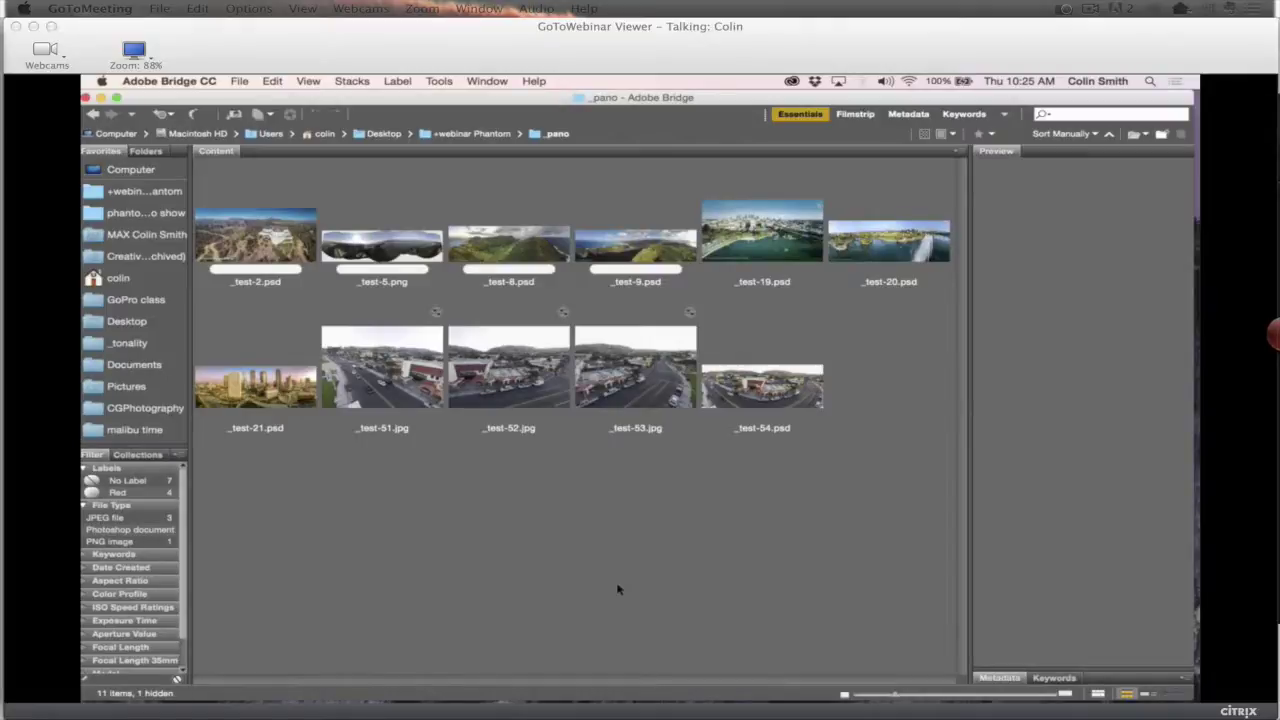
pyautogui.moveTo(654, 436); pyautogui.dragTo(366, 358)
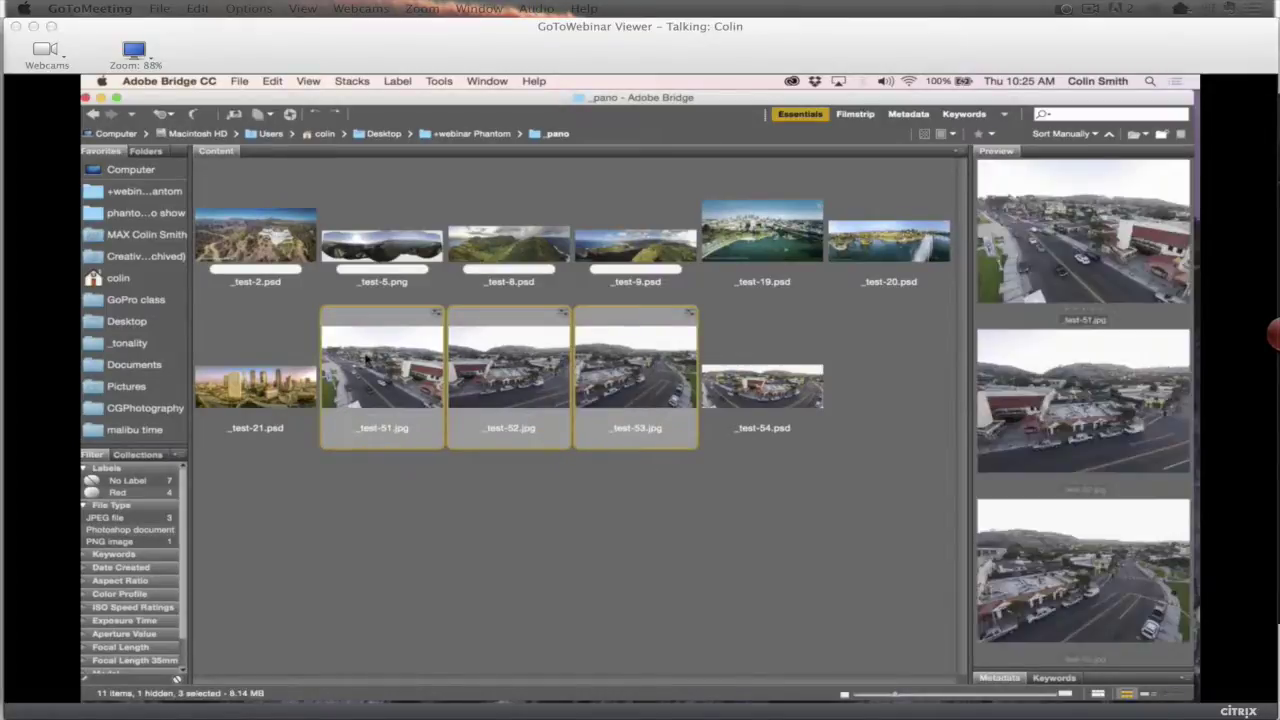
pyautogui.click(720, 477)
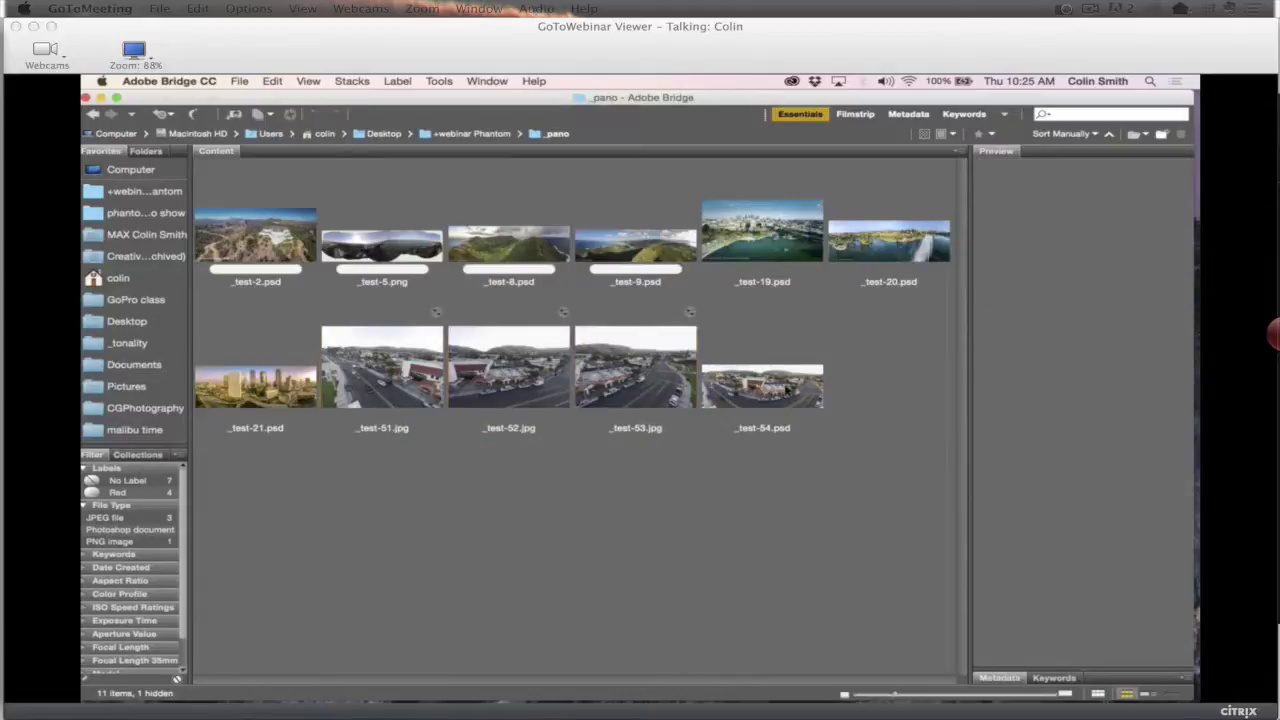
# Show the finished panorama _test-54.psd in full-screen preview and return to the thumbnails
pyautogui.click(762, 380)
pyautogui.press('space')
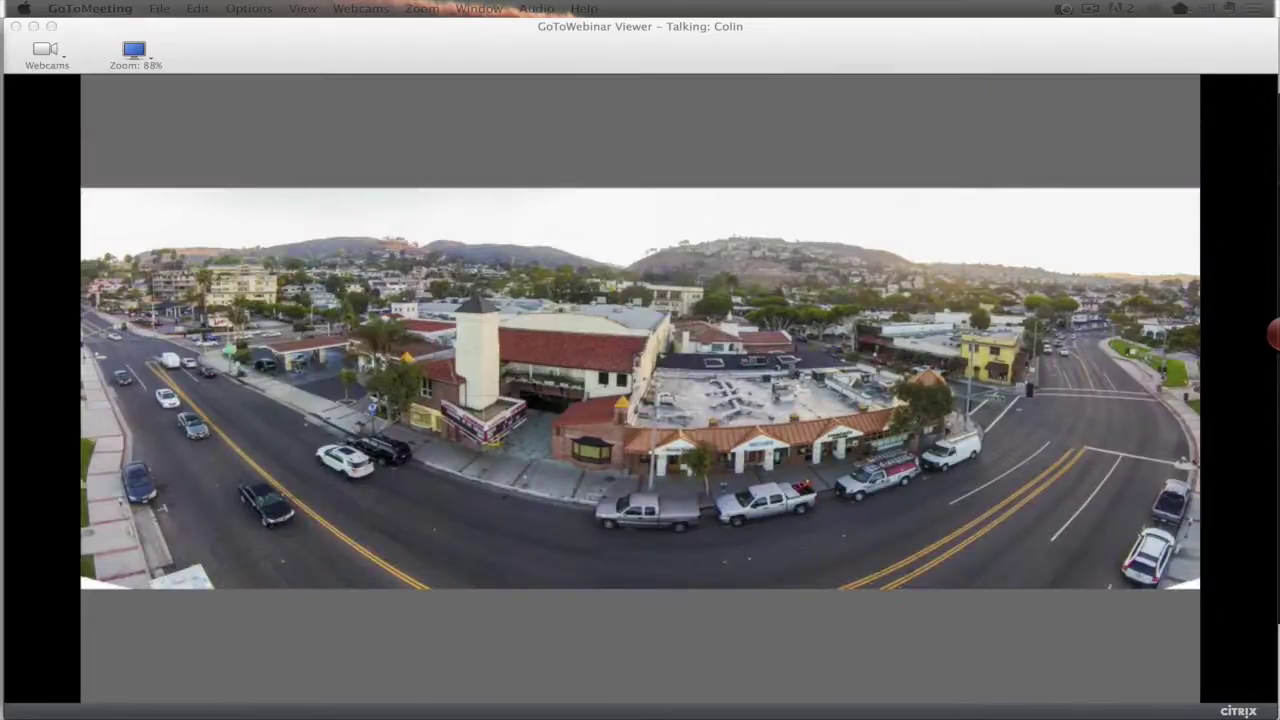
pyautogui.press('space')
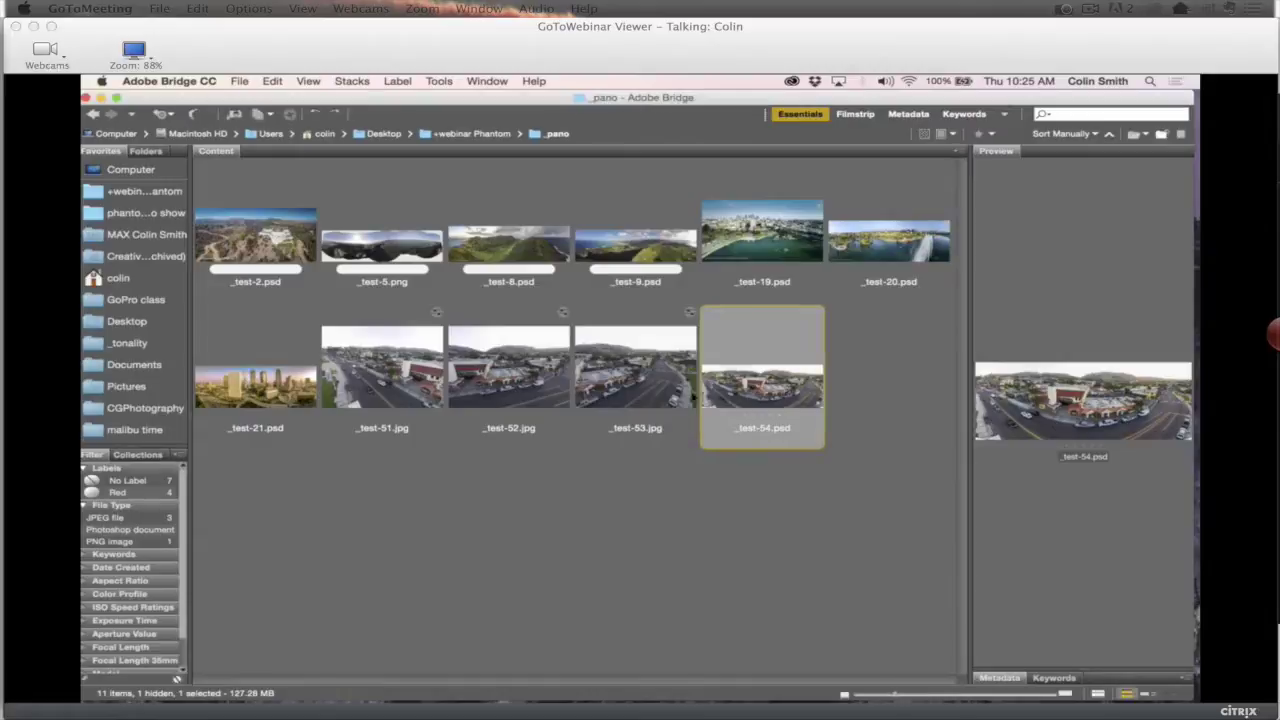
# Select the source photos _test-51.jpg, _test-52.jpg and _test-53.jpg and clear their develop settings
pyautogui.click(648, 430)
pyautogui.moveTo(636, 412); pyautogui.dragTo(384, 354)
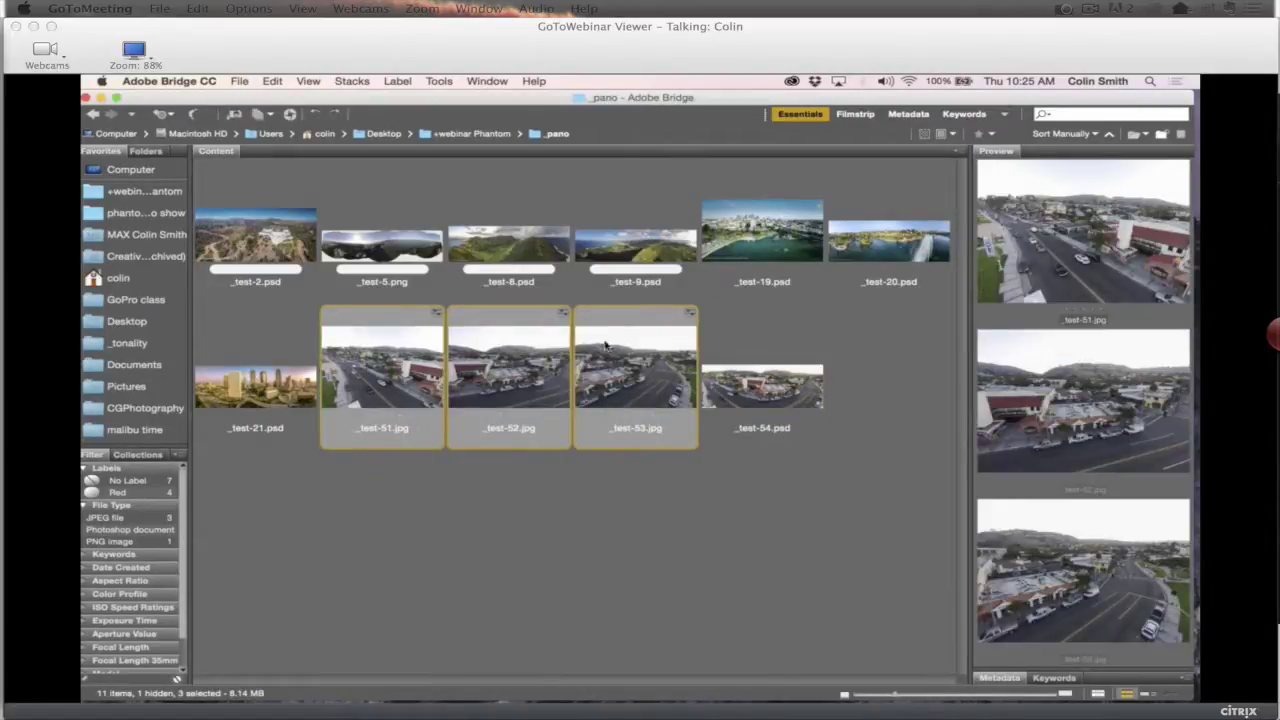
pyautogui.rightClick(604, 345)
pyautogui.moveTo(662, 577)
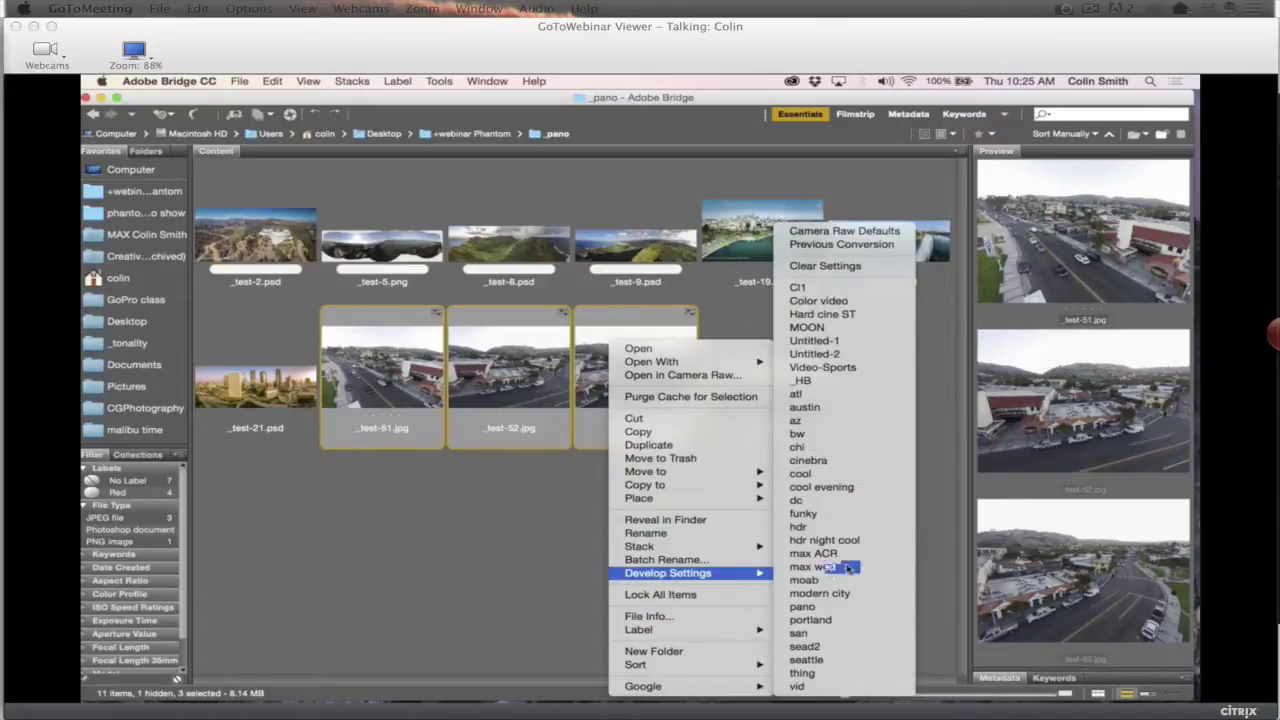
pyautogui.click(857, 268)
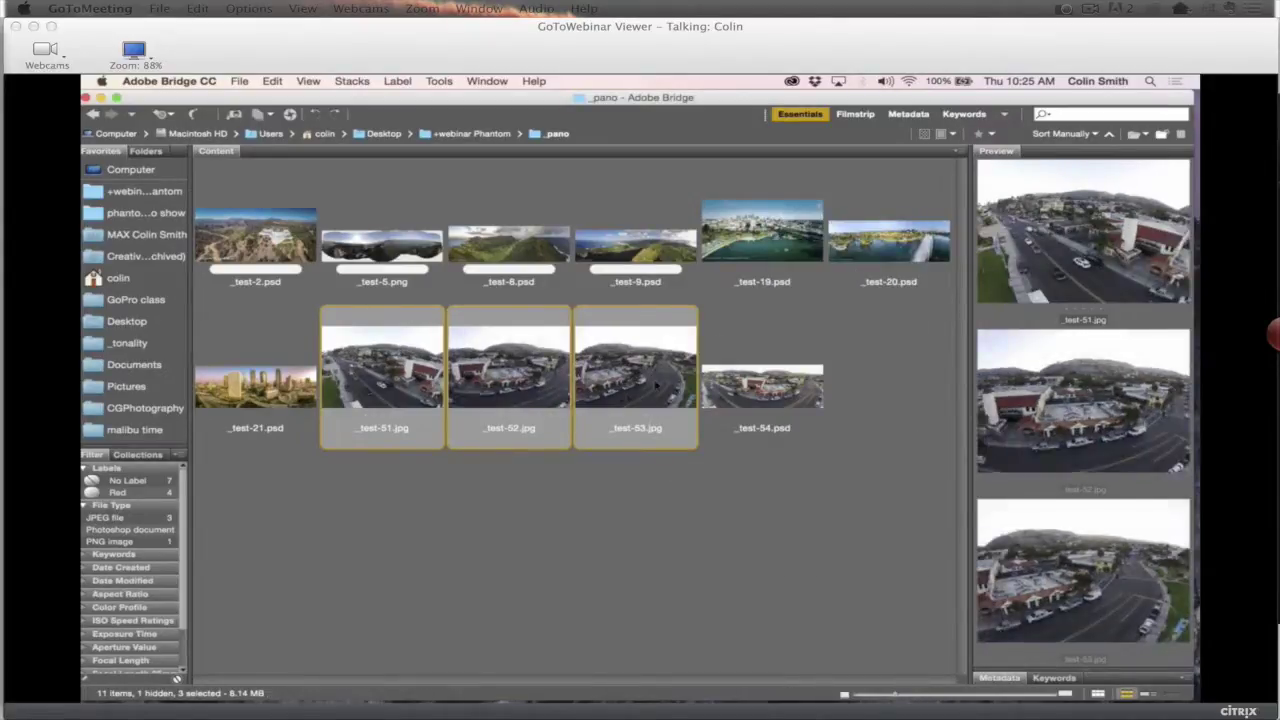
# Open the three selected source photos in Camera Raw and view _test-52.jpg and _test-53.jpg in turn
pyautogui.rightClick(655, 381)
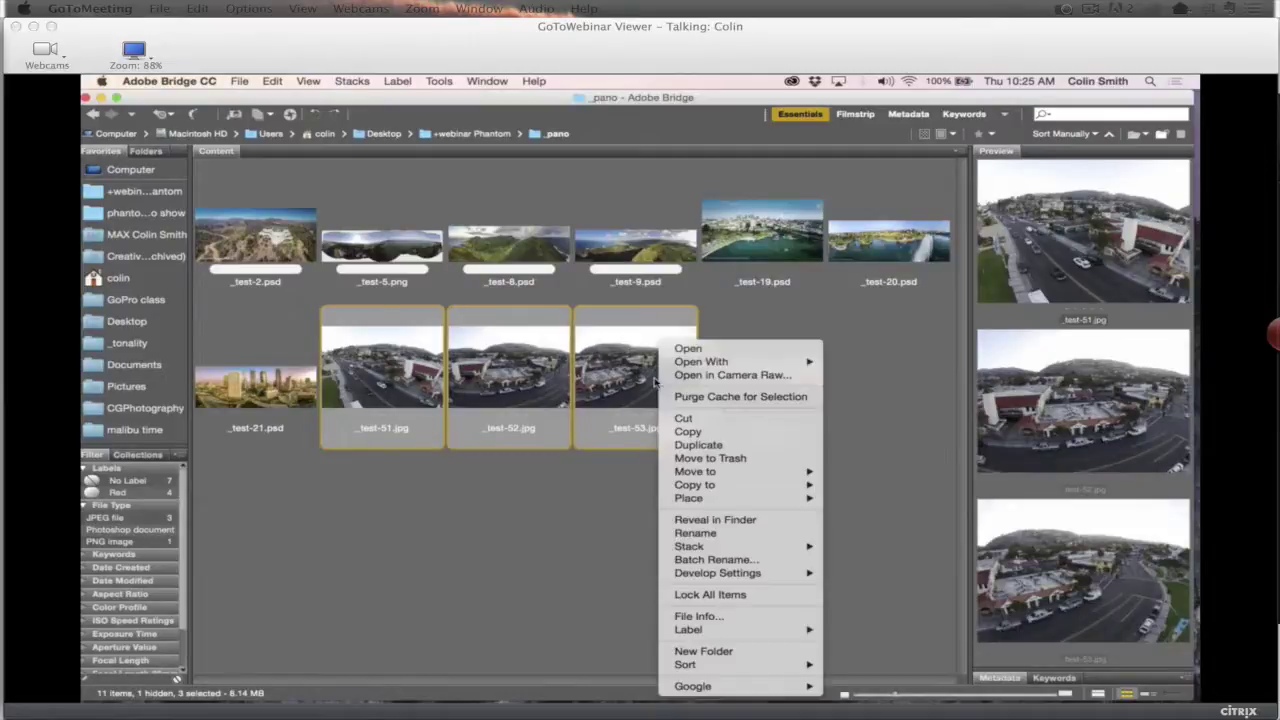
pyautogui.moveTo(711, 491)
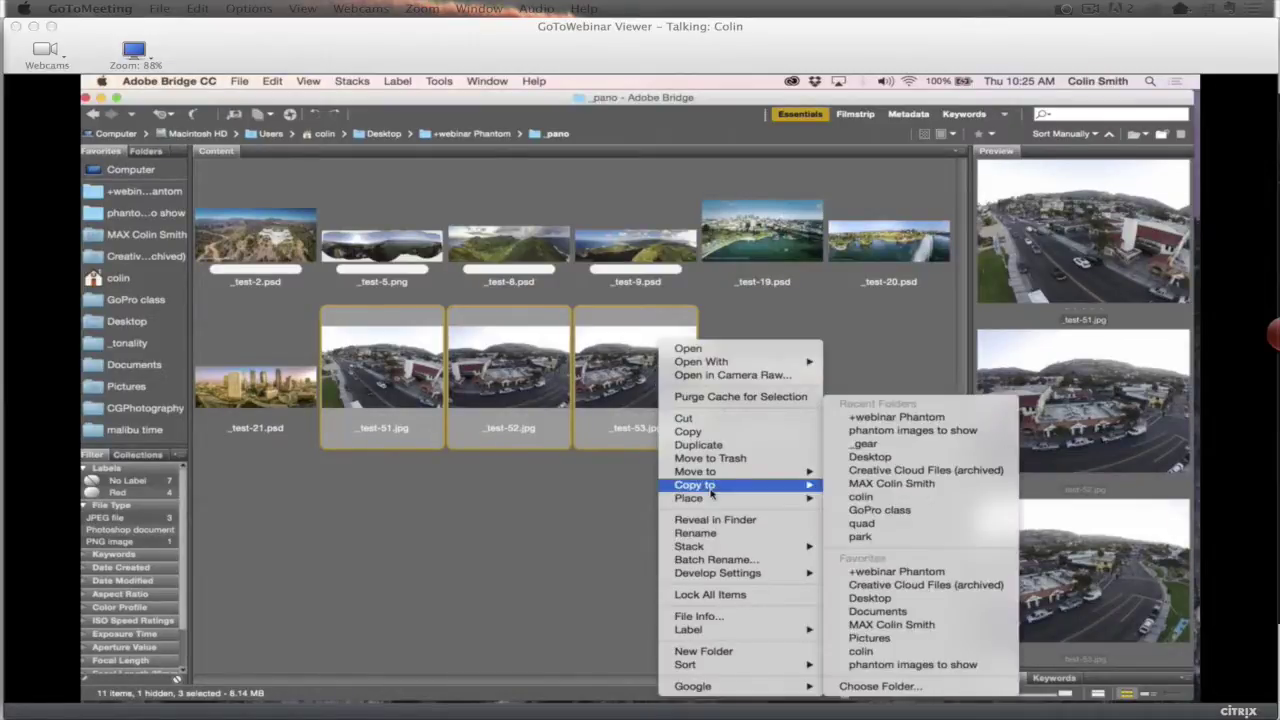
pyautogui.click(737, 375)
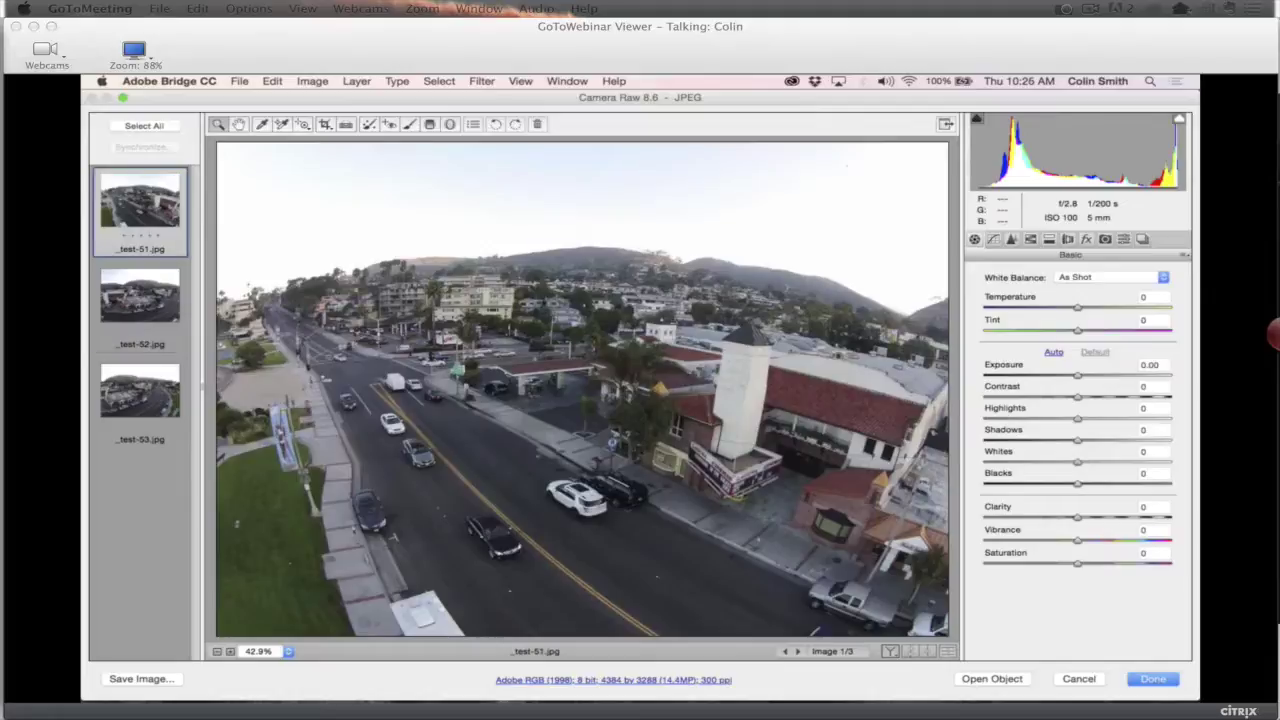
pyautogui.click(140, 296)
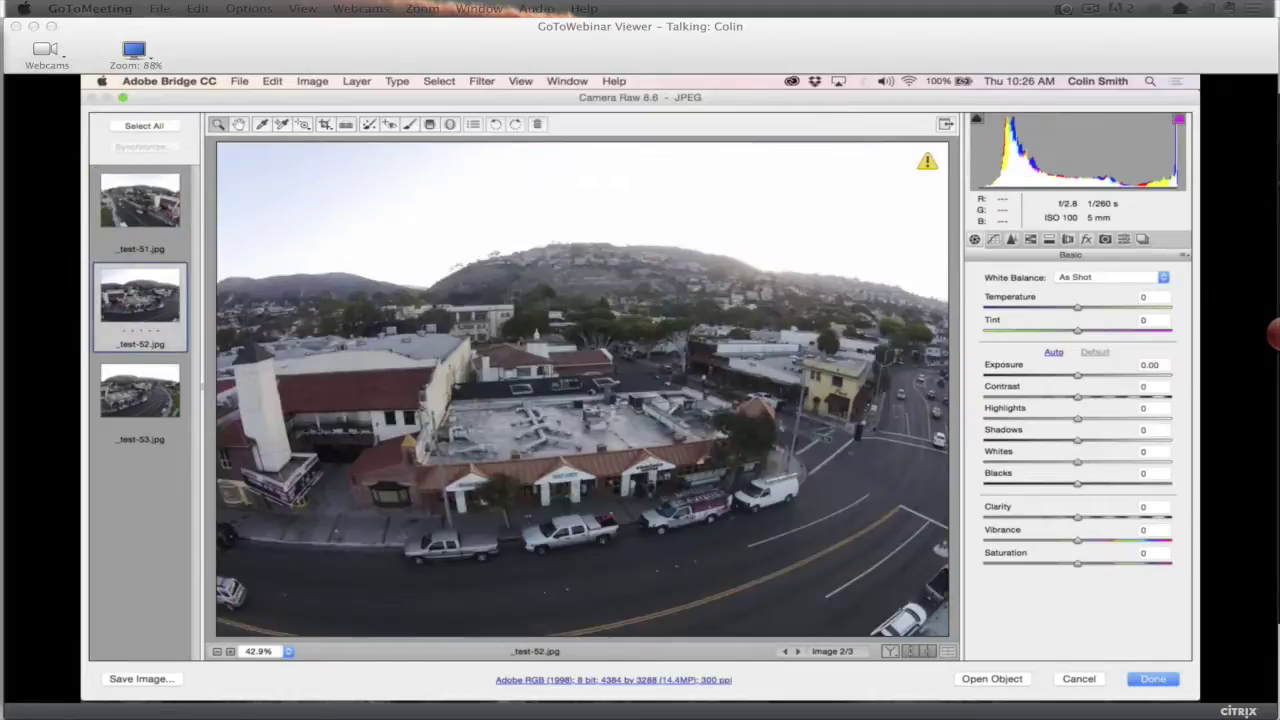
pyautogui.click(140, 390)
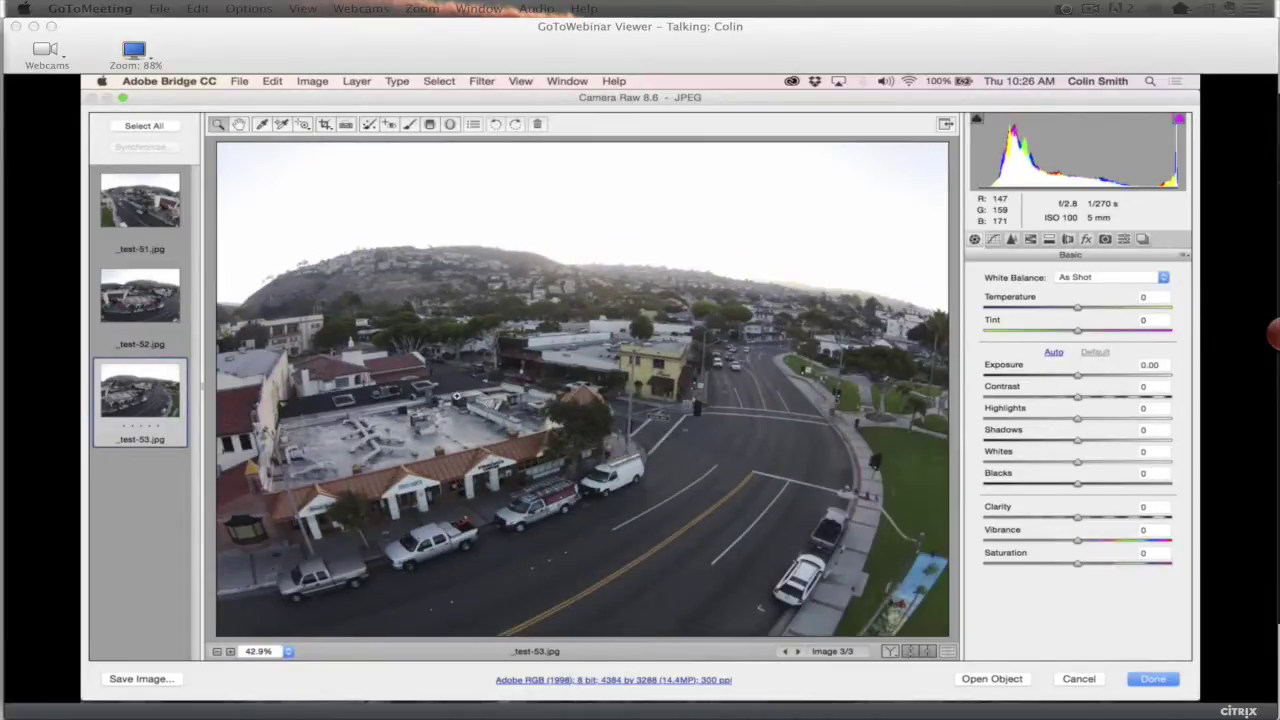
# Enable lens profile corrections for all three photos in Camera Raw and finish editing
pyautogui.click(148, 128)
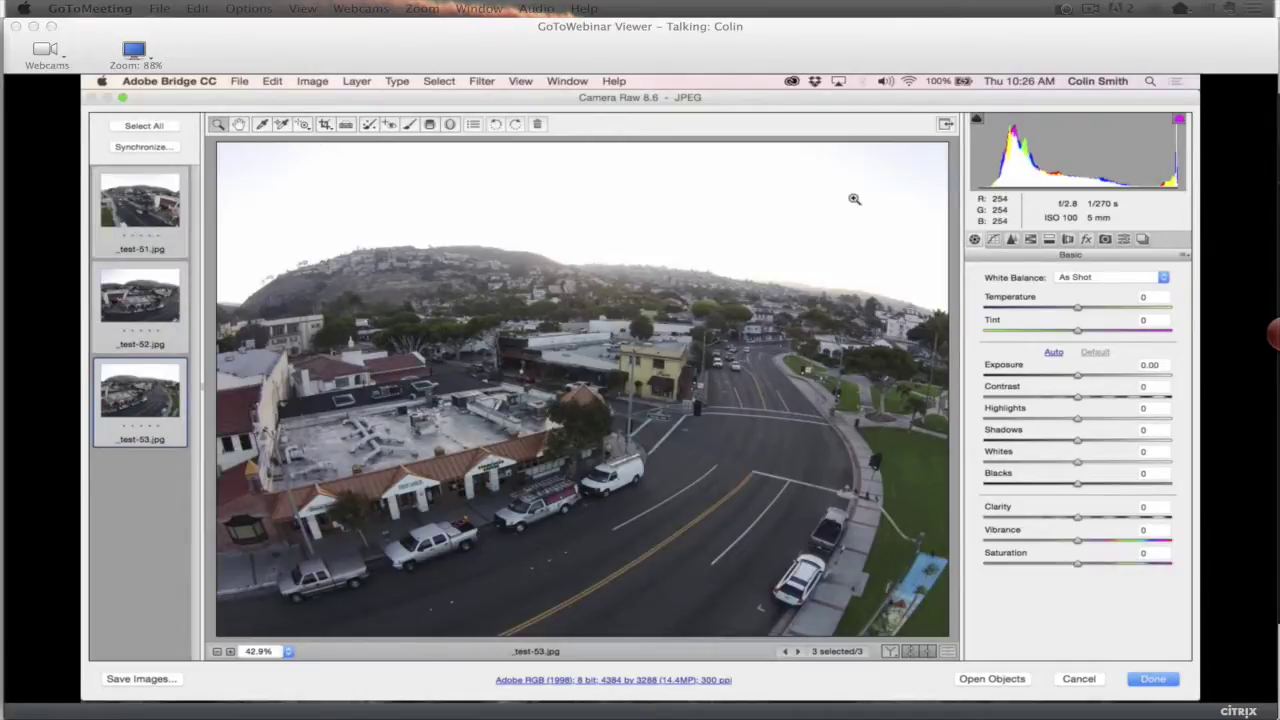
pyautogui.click(1068, 240)
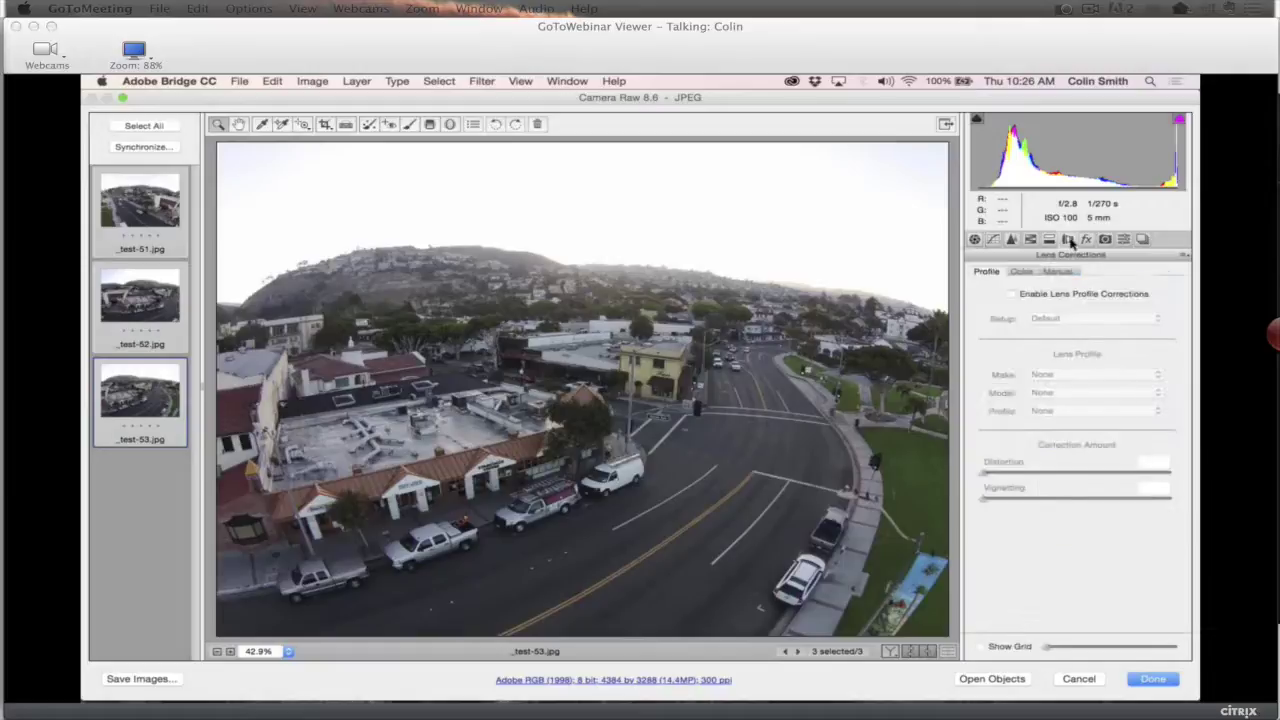
pyautogui.click(1034, 293)
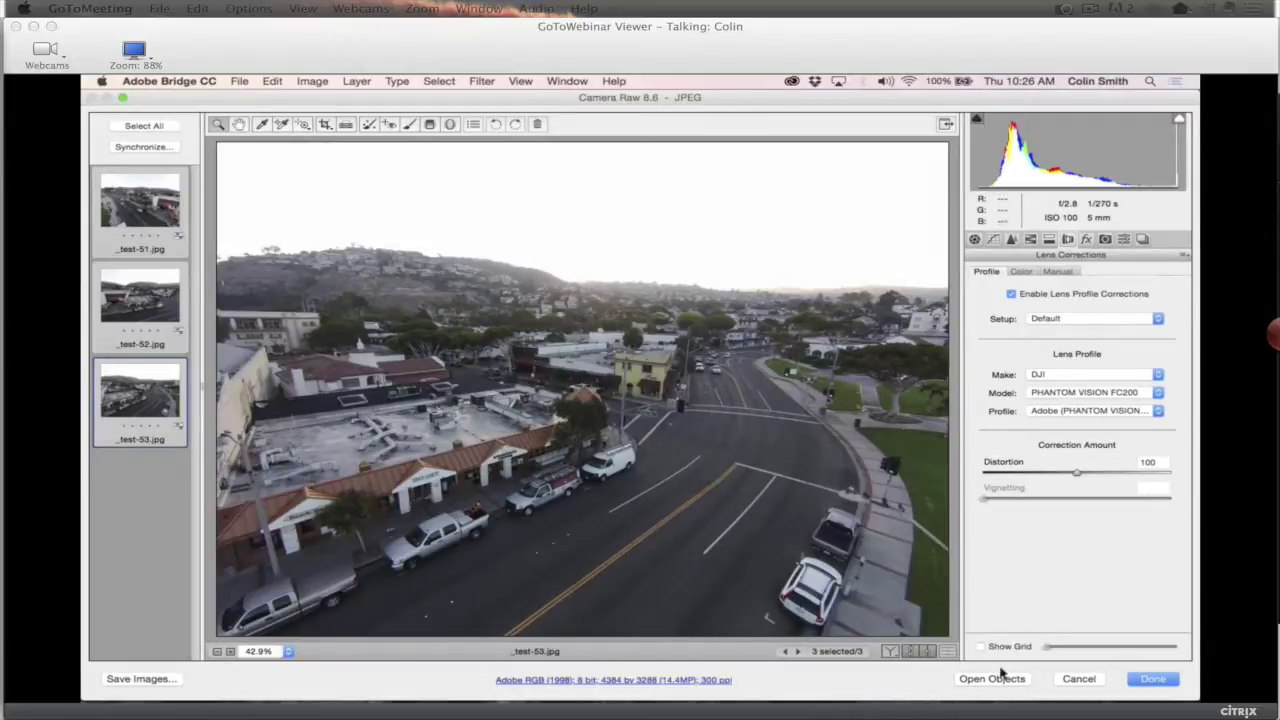
pyautogui.click(1151, 679)
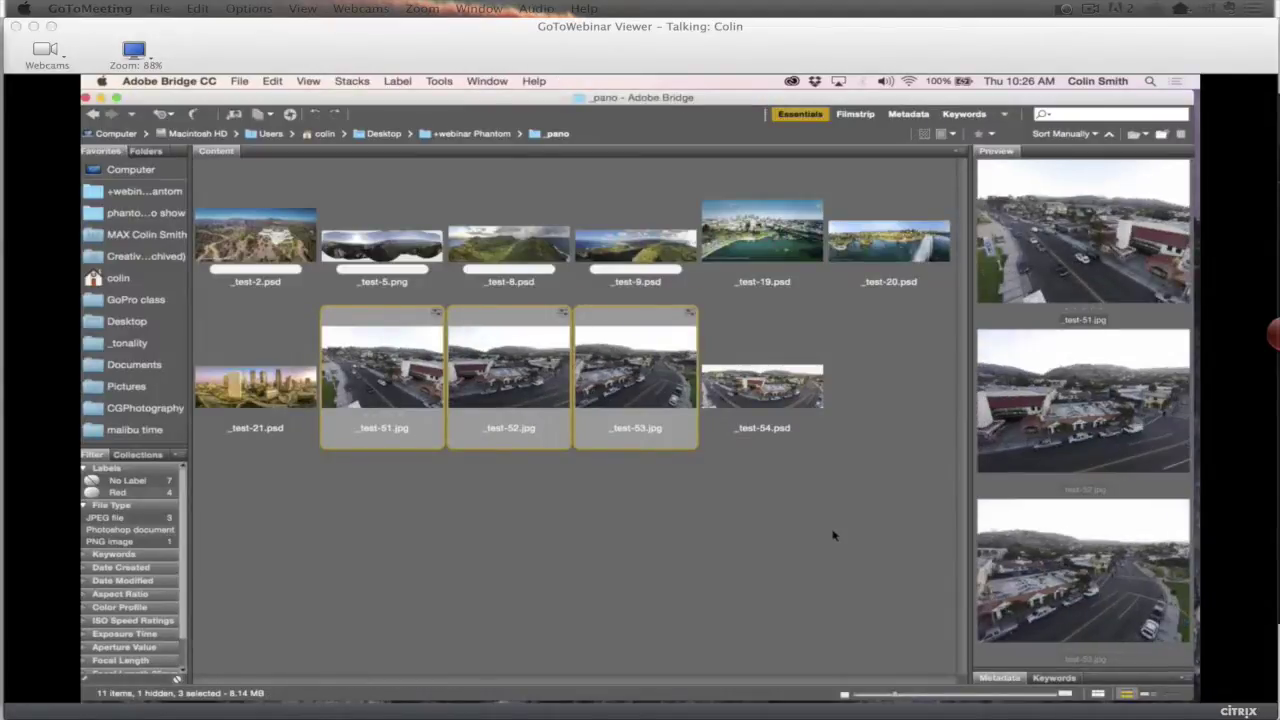
# Merge the three corrected photos into a panorama with Photoshop's Photomerge
pyautogui.click(440, 80)
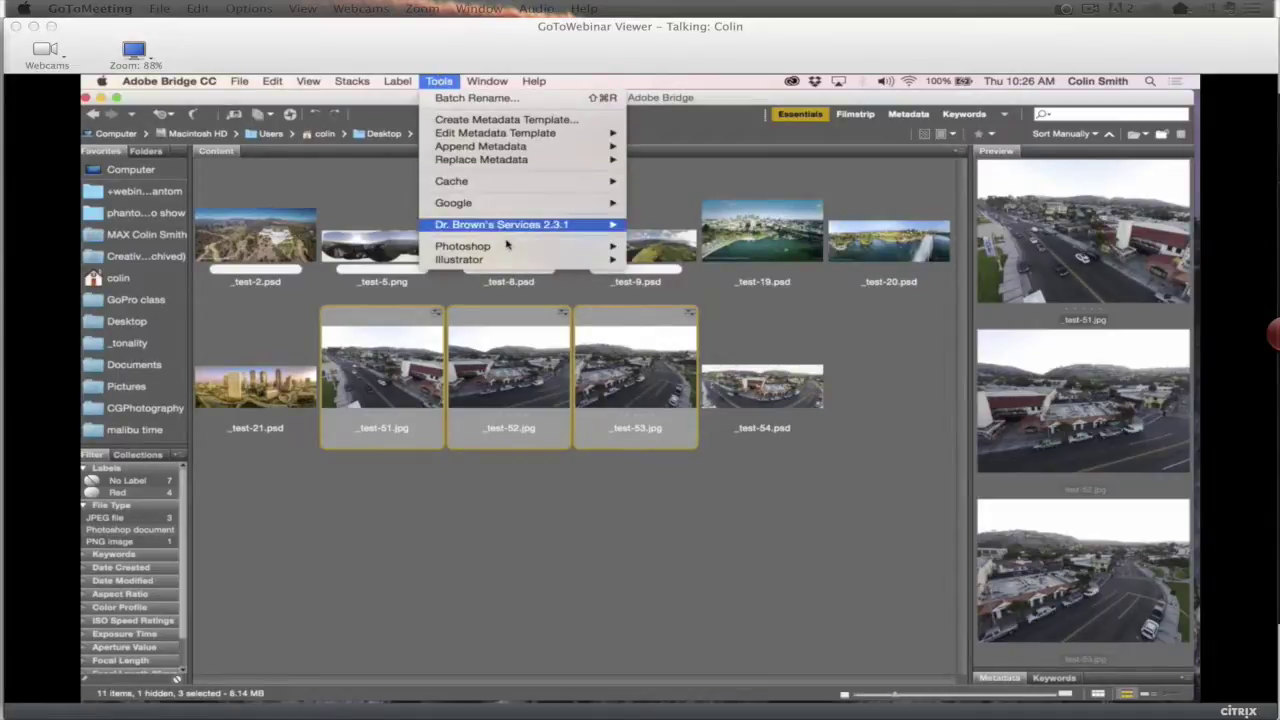
pyautogui.moveTo(508, 247)
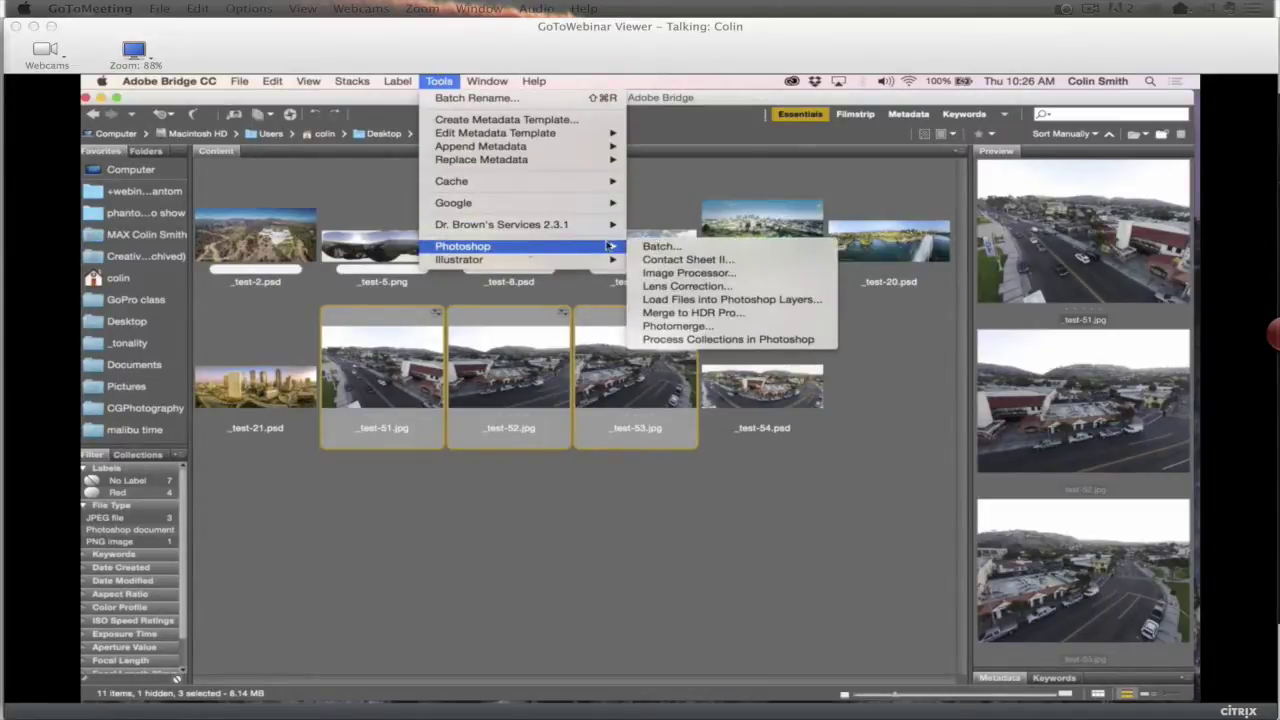
pyautogui.click(742, 327)
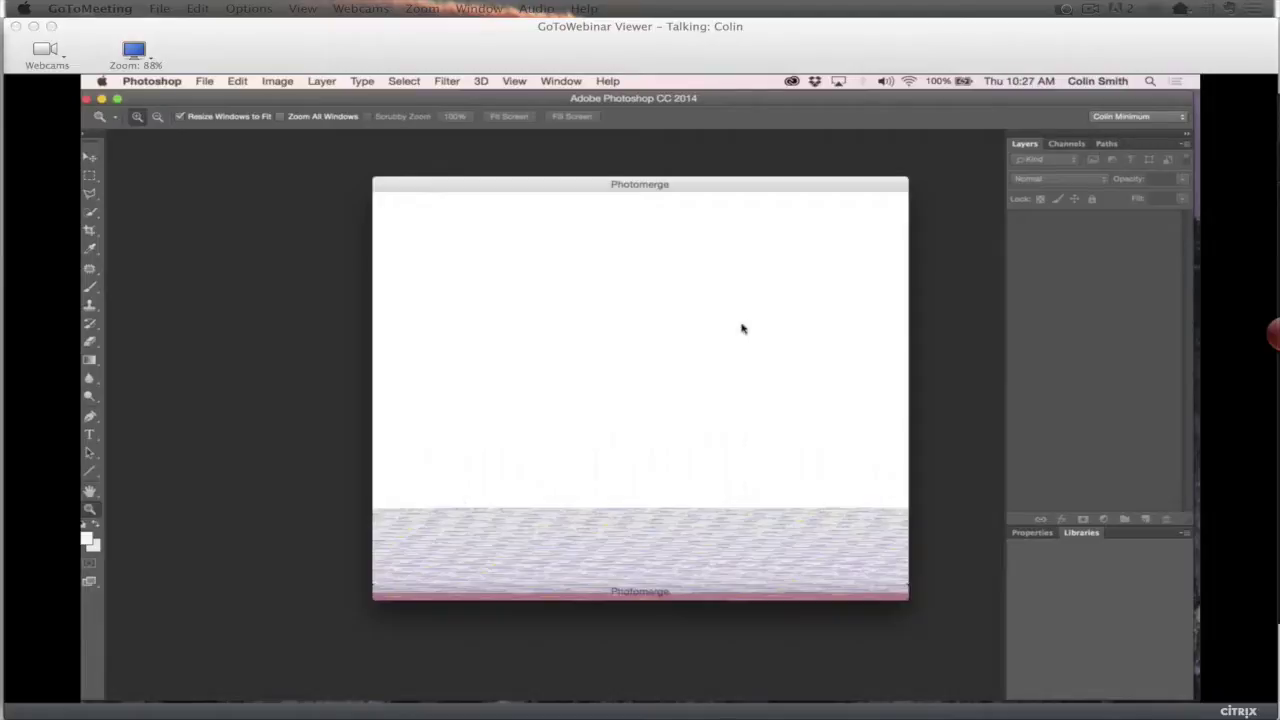
pyautogui.click(862, 216)
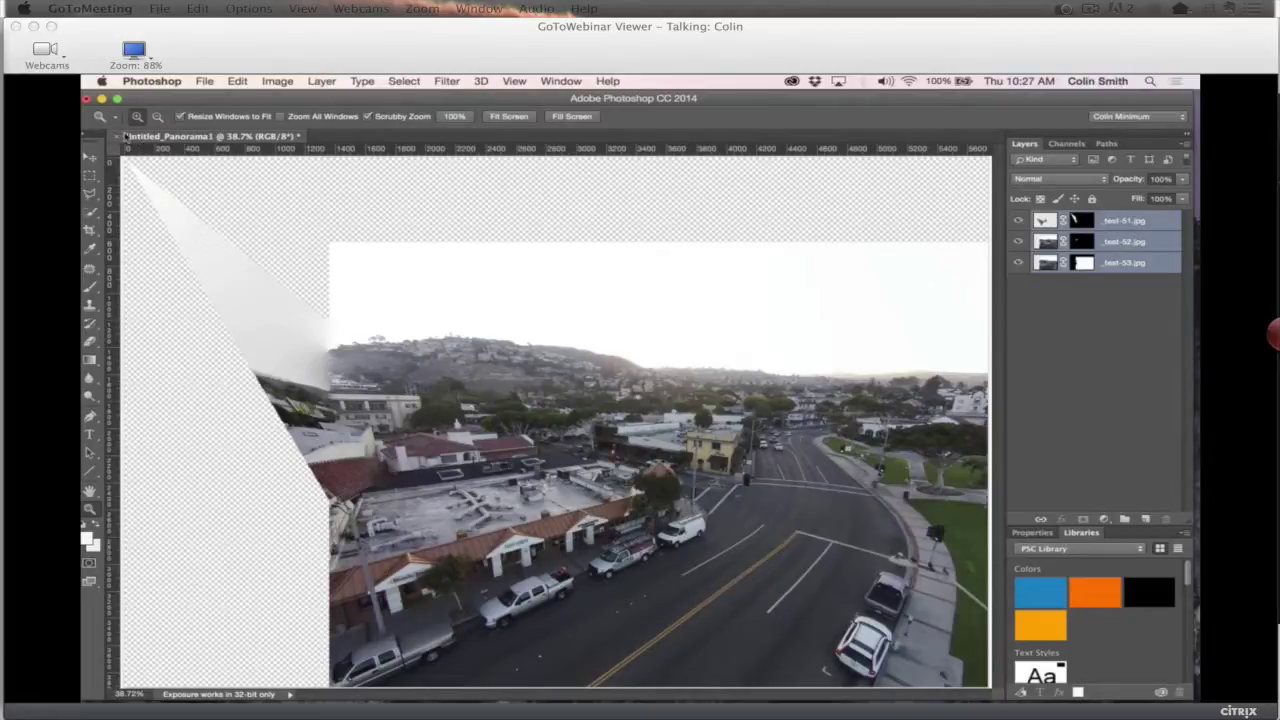
# Close Untitled_Panorama1 without saving and switch back to Adobe Bridge
pyautogui.click(116, 138)
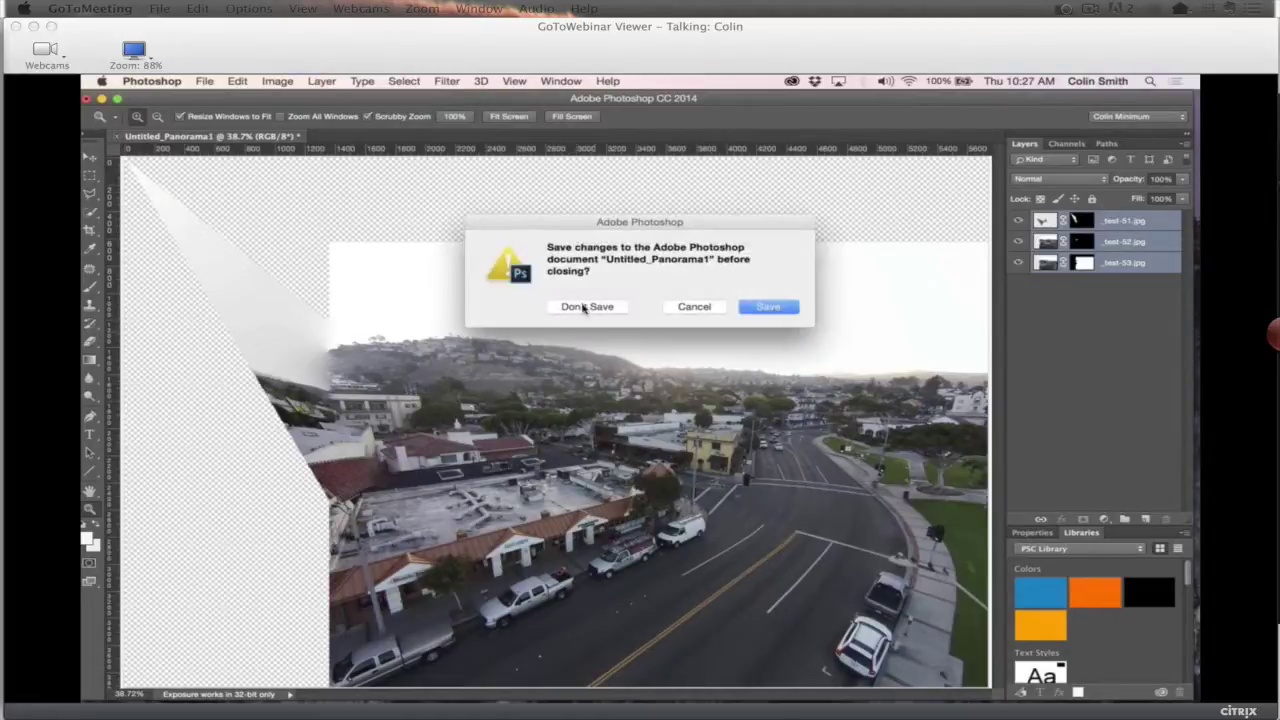
pyautogui.click(585, 307)
pyautogui.press('super+Tab')
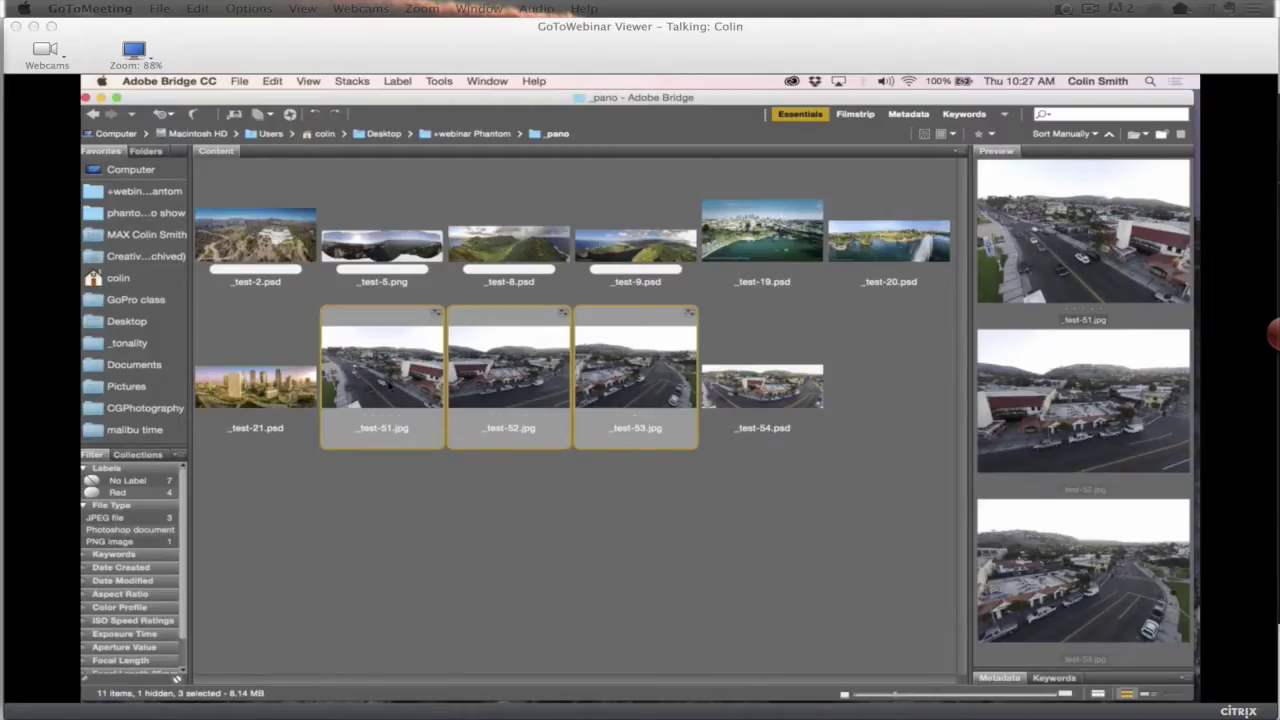
# Open the finished panorama _test-54.psd in Photoshop and fit it to the window
pyautogui.click(487, 530)
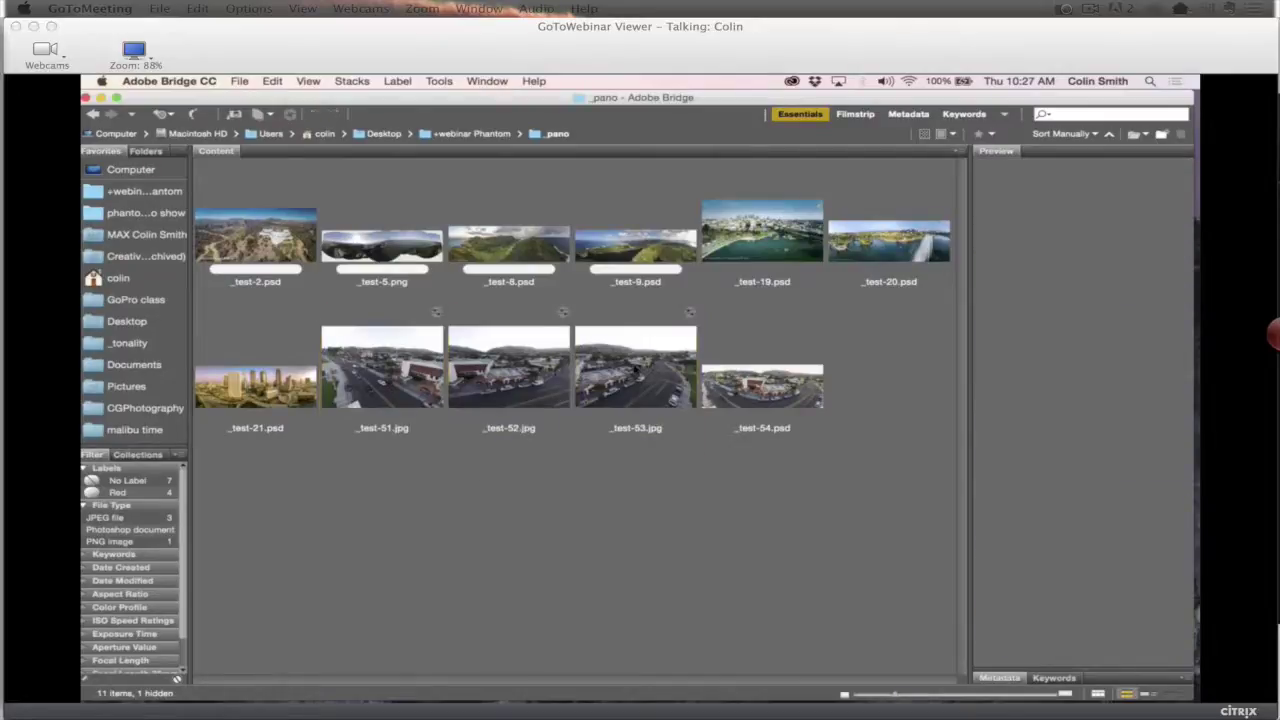
pyautogui.click(634, 370)
pyautogui.click(509, 370)
pyautogui.click(409, 370)
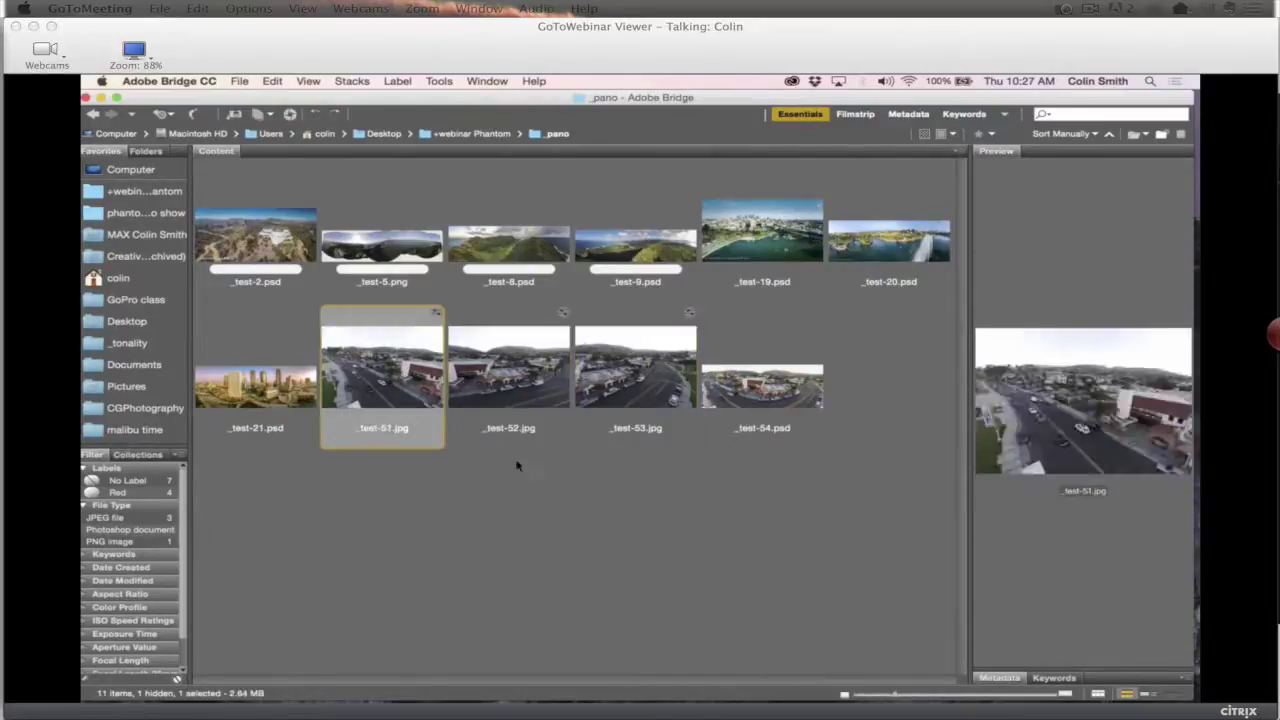
pyautogui.click(517, 463)
pyautogui.doubleClick(758, 388)
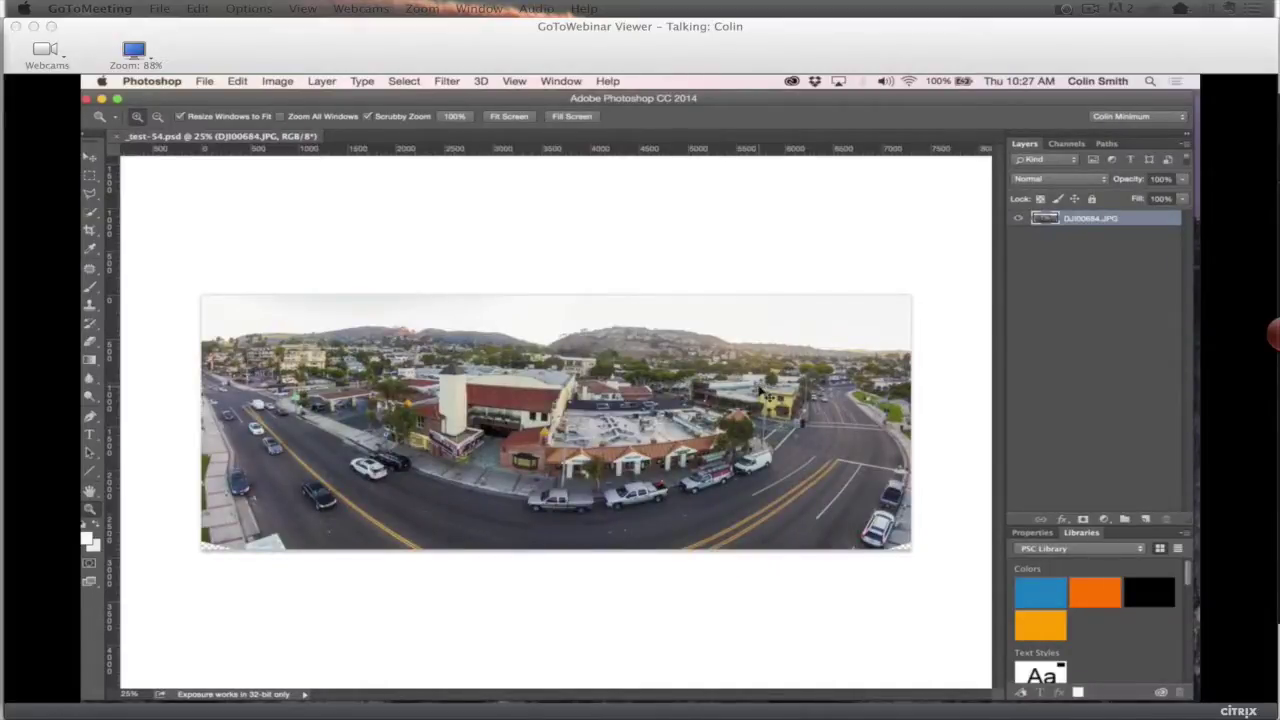
pyautogui.press('super+0')
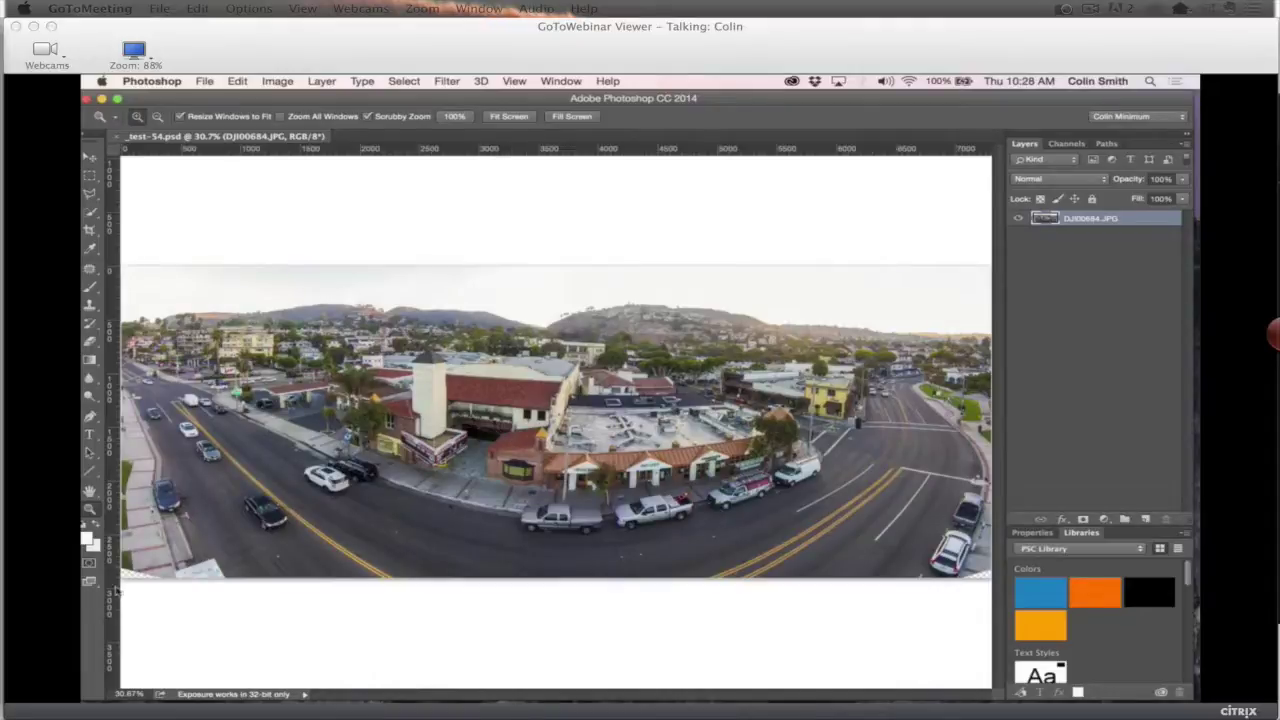
# Select the panorama's transparent corners by loading the DJI00684.JPG layer's outline as a selection and inverting it
pyautogui.keyDown('super'); pyautogui.click(1047, 220); pyautogui.keyUp('super')
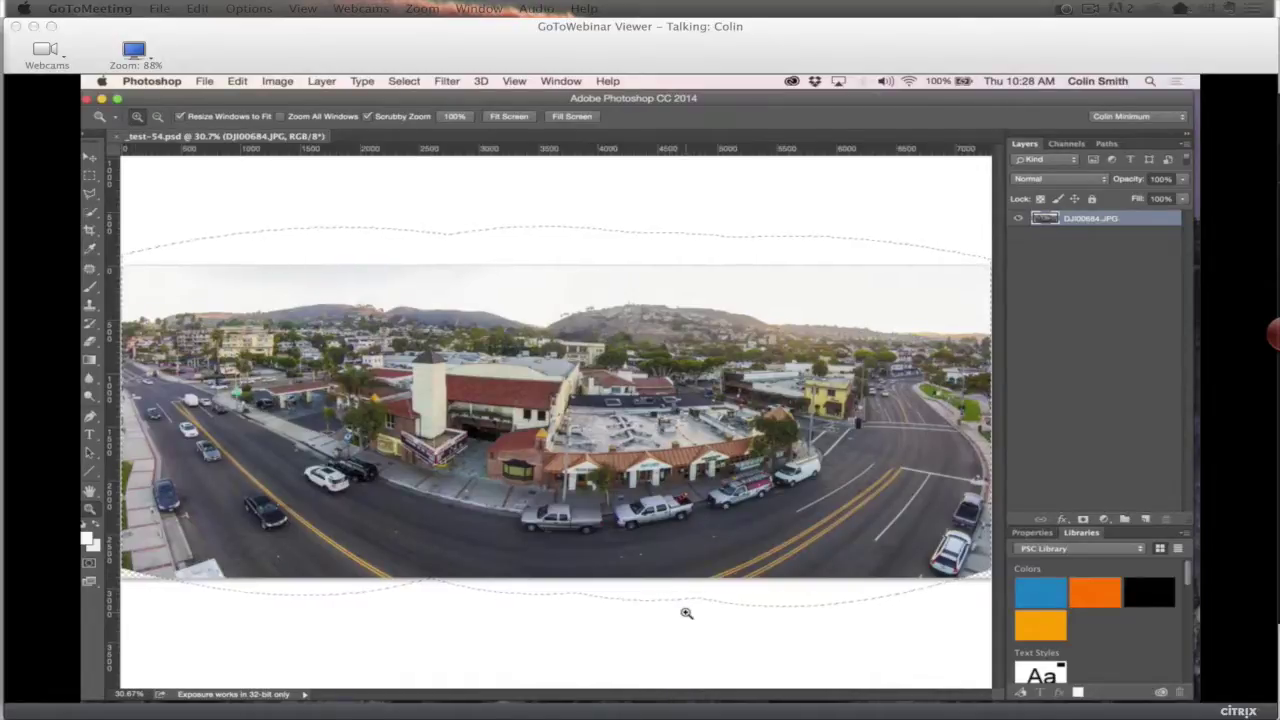
pyautogui.press('super+d')
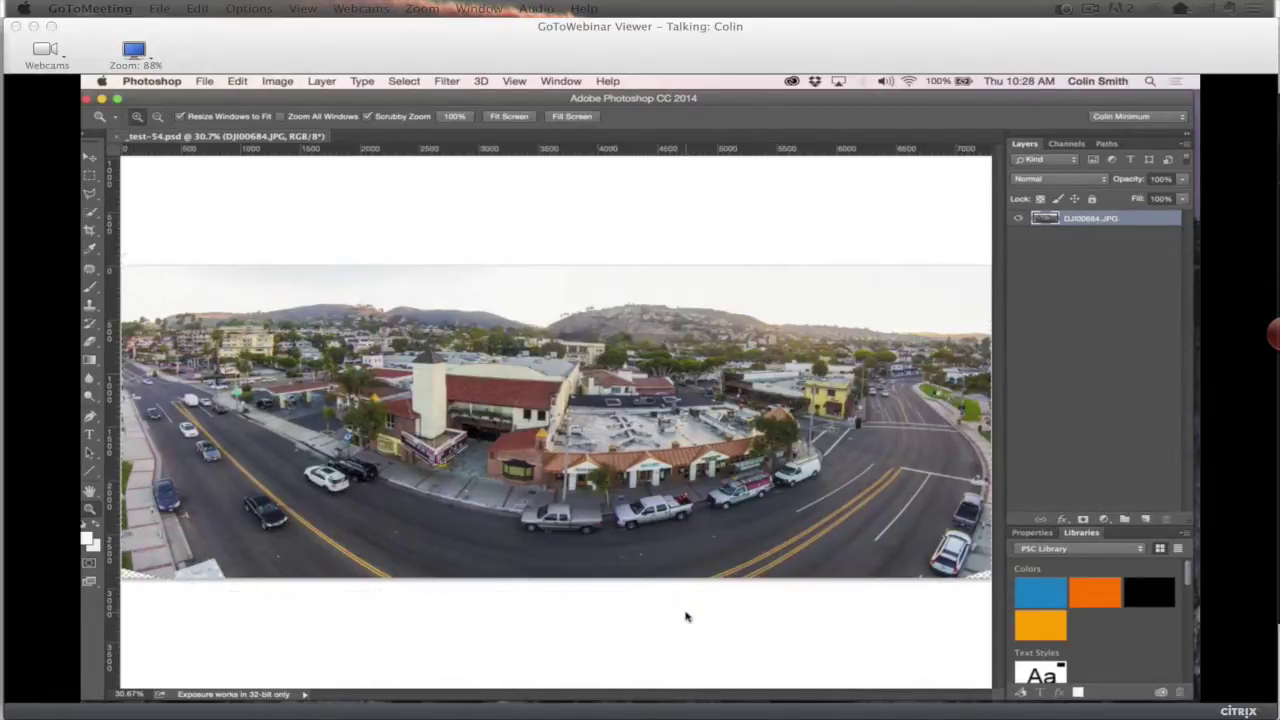
pyautogui.click(138, 577)
pyautogui.click(197, 553)
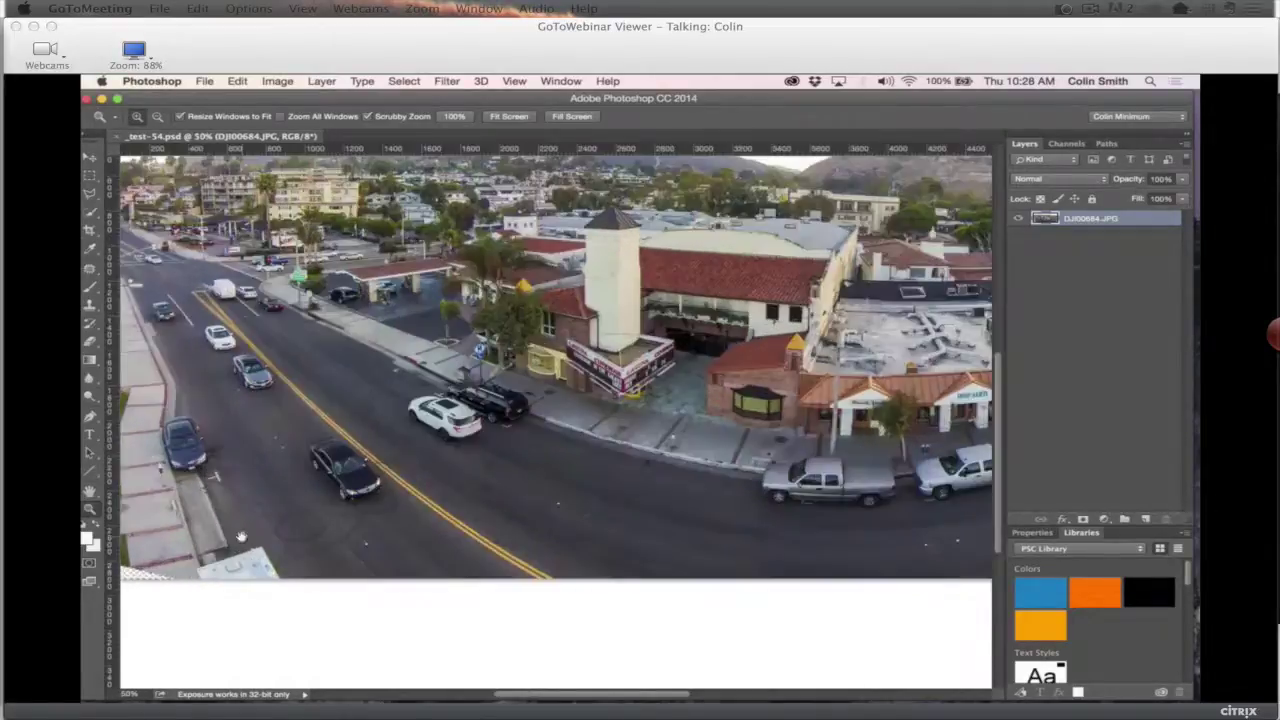
pyautogui.moveTo(313, 518); pyautogui.dragTo(461, 481)
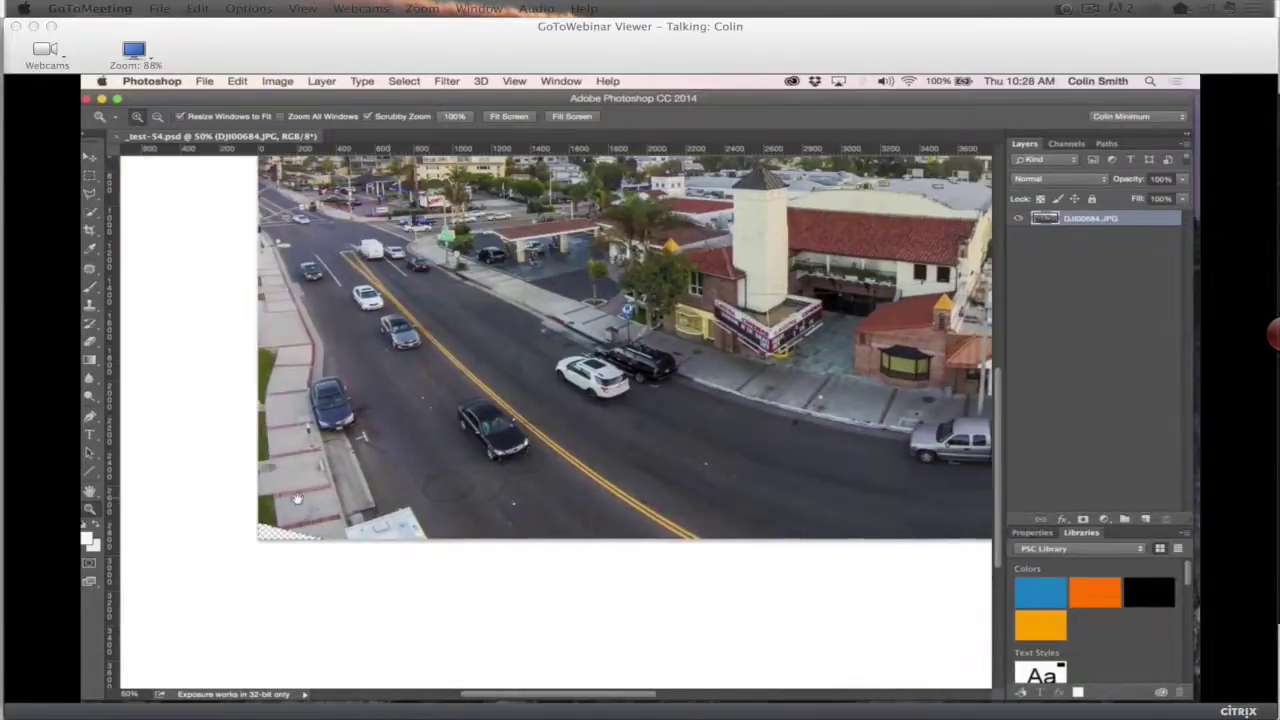
pyautogui.hscroll(3, 432, 494)
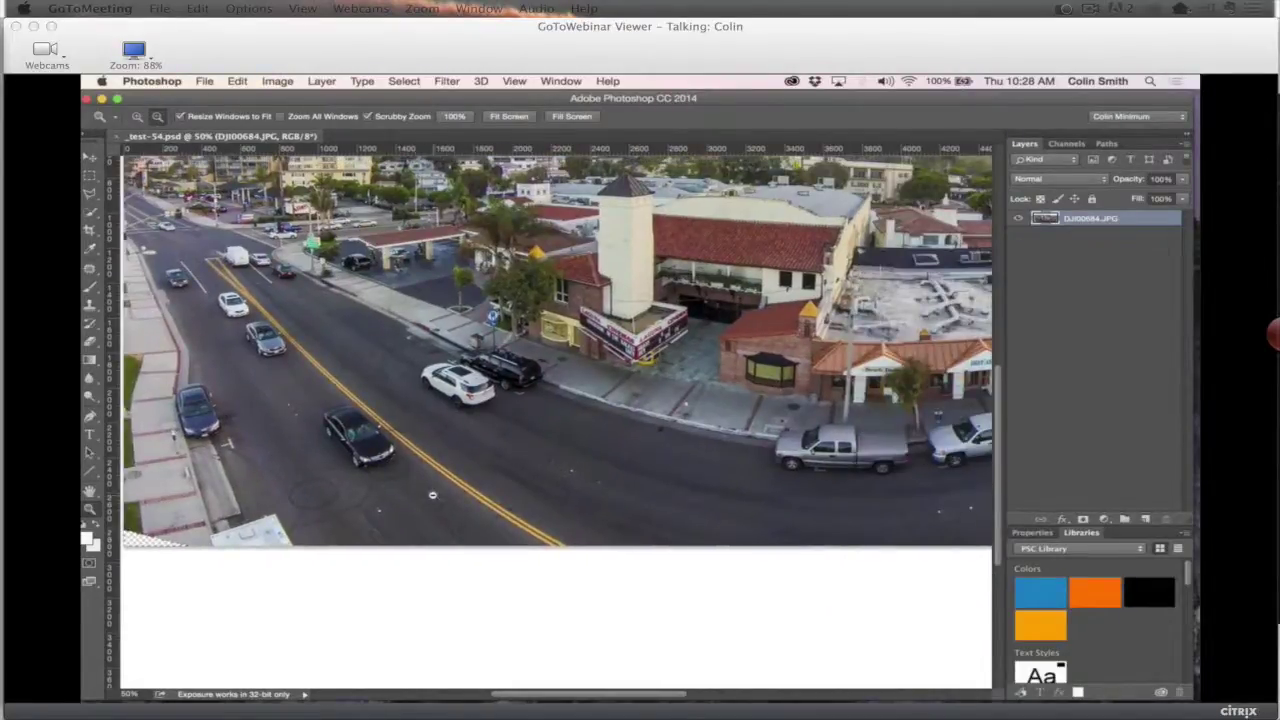
pyautogui.keyDown('alt'); pyautogui.click(432, 494); pyautogui.keyUp('alt')
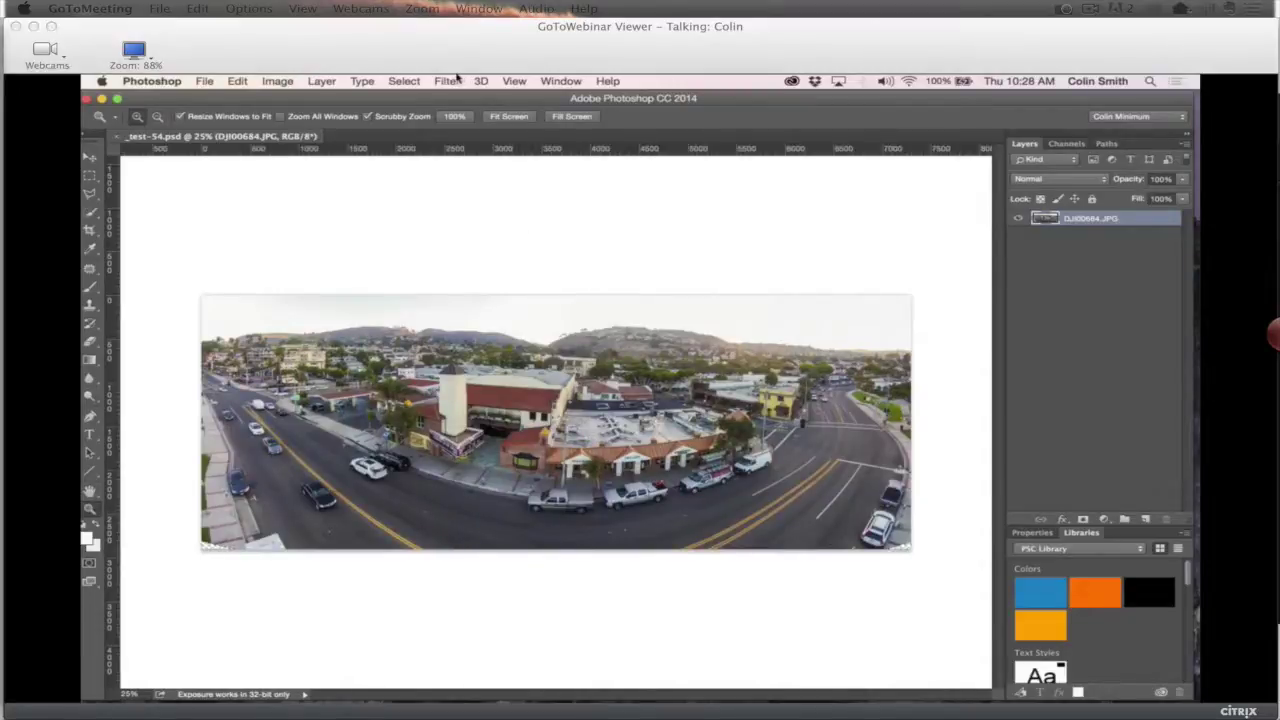
# Expand the selection of the transparent corners by 10 pixels
pyautogui.click(404, 81)
pyautogui.moveTo(449, 269)
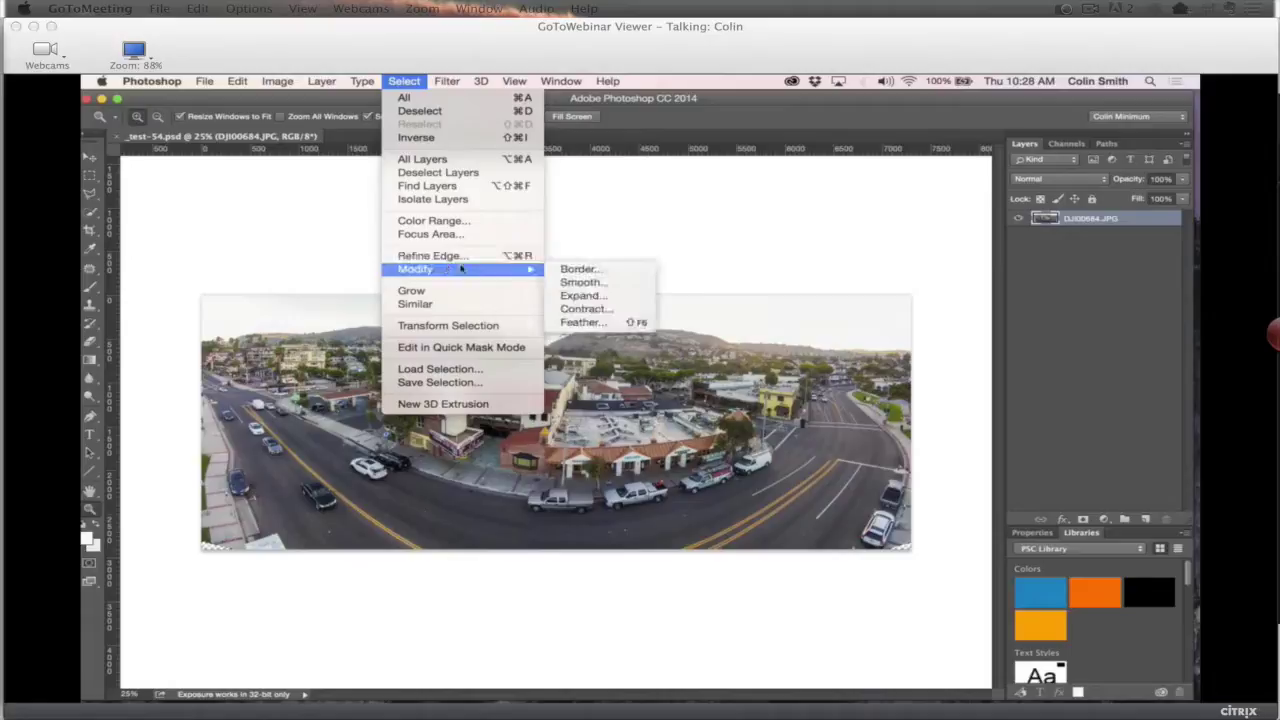
pyautogui.click(588, 296)
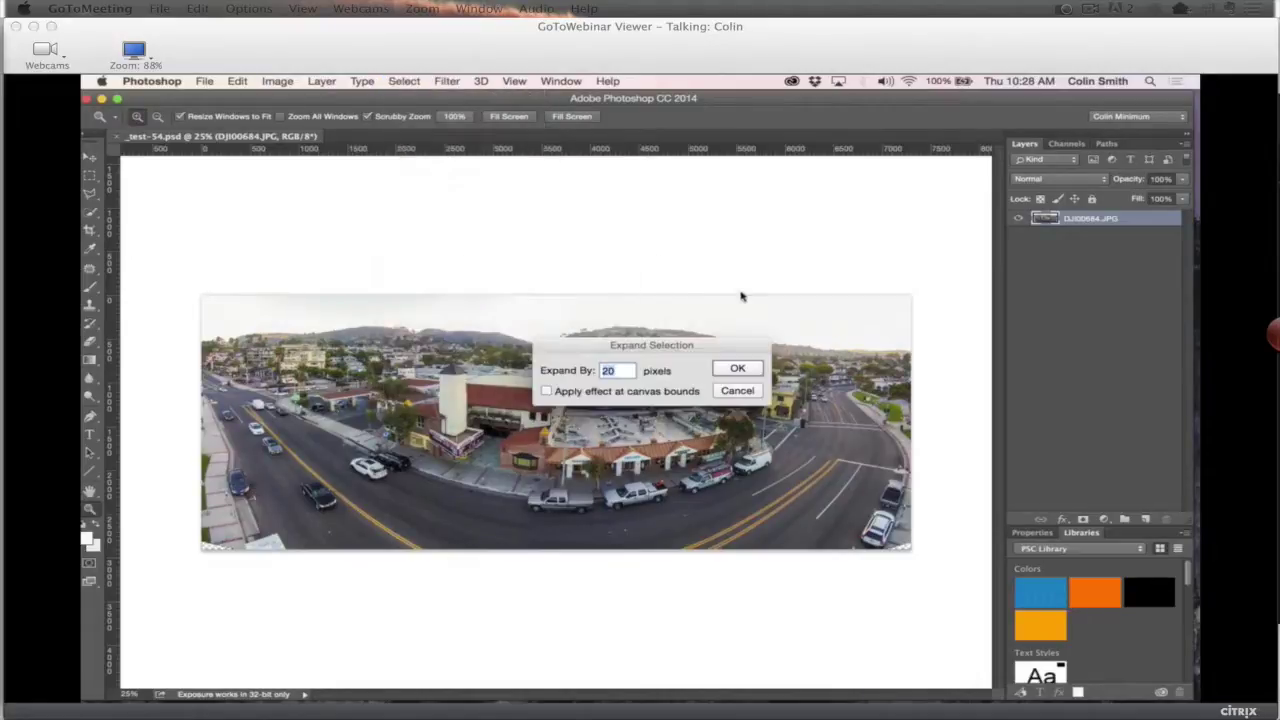
pyautogui.write('10')
pyautogui.click(738, 369)
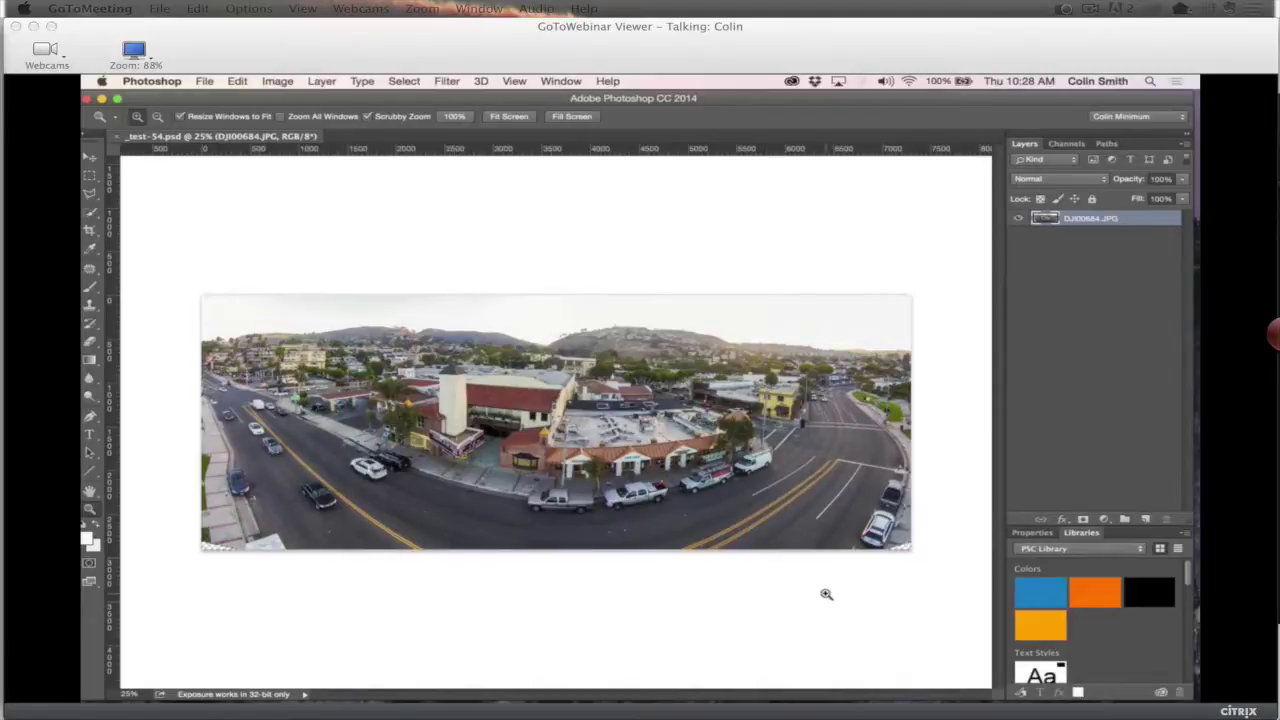
# Fill the selected transparent corners with Content-Aware contents, Color Adaptation on, Overlay blending mode and 100% opacity
pyautogui.hotkey('shift', 'F5')
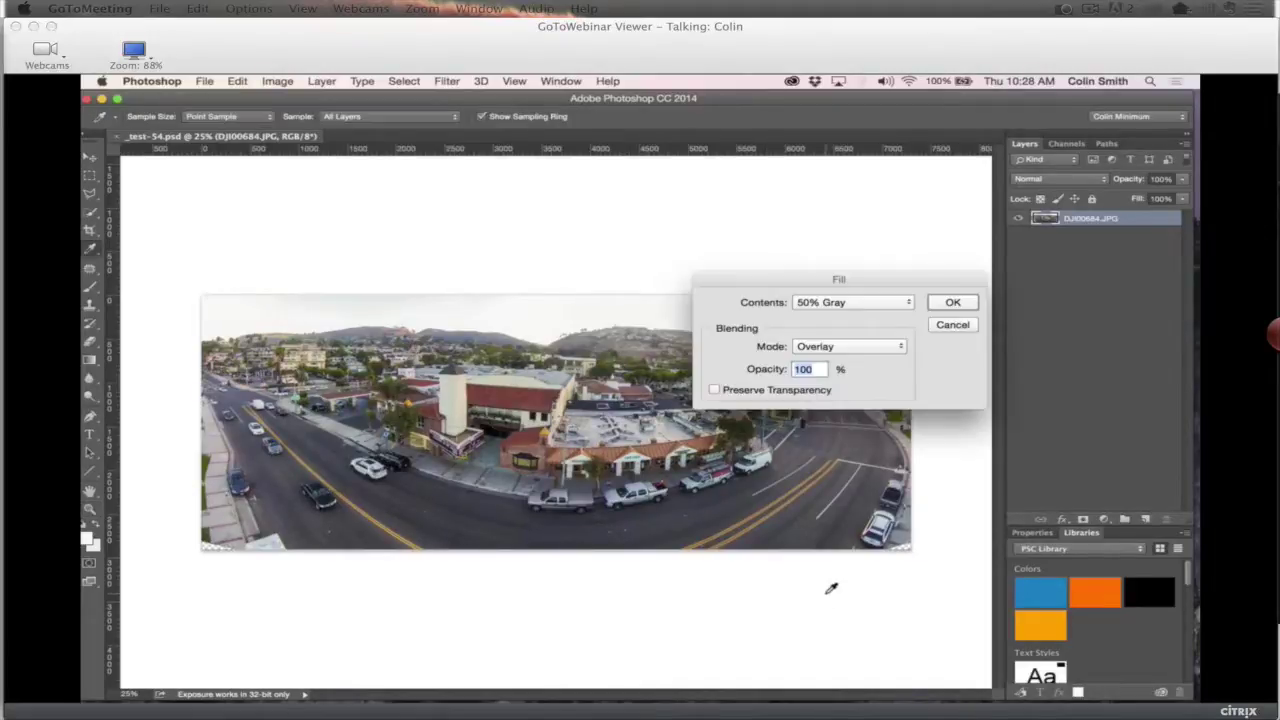
pyautogui.click(835, 302)
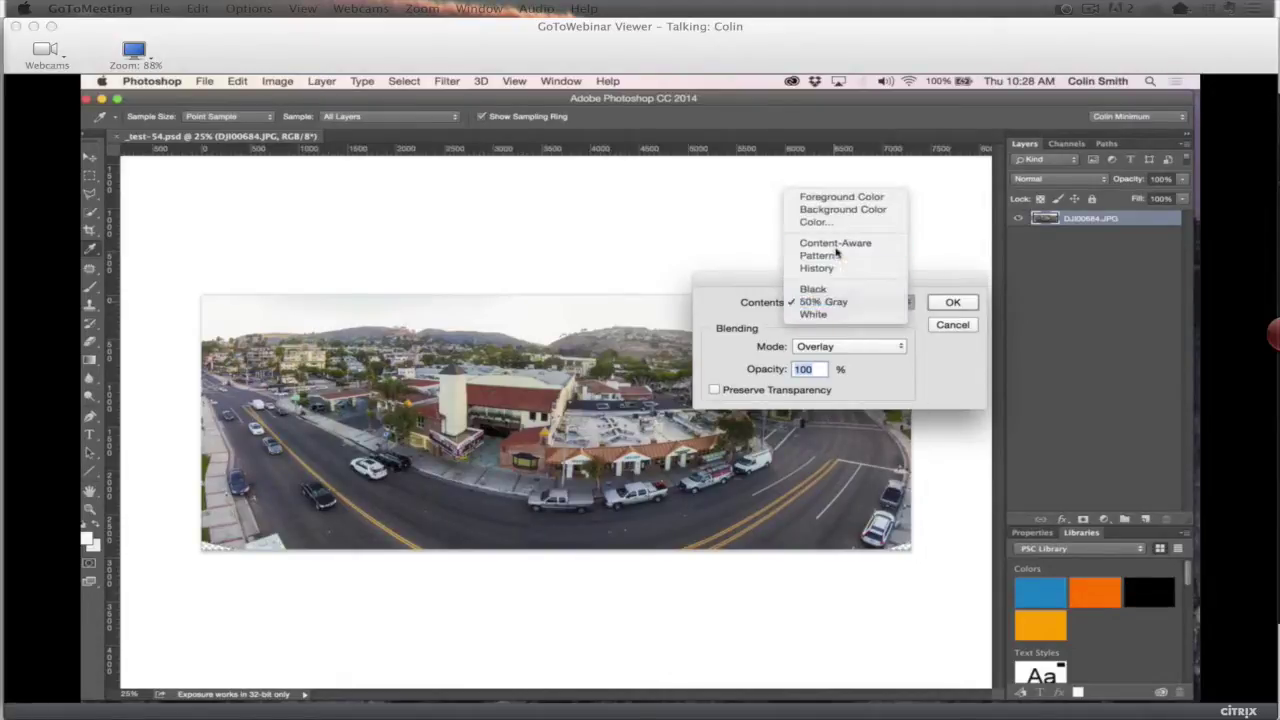
pyautogui.click(836, 250)
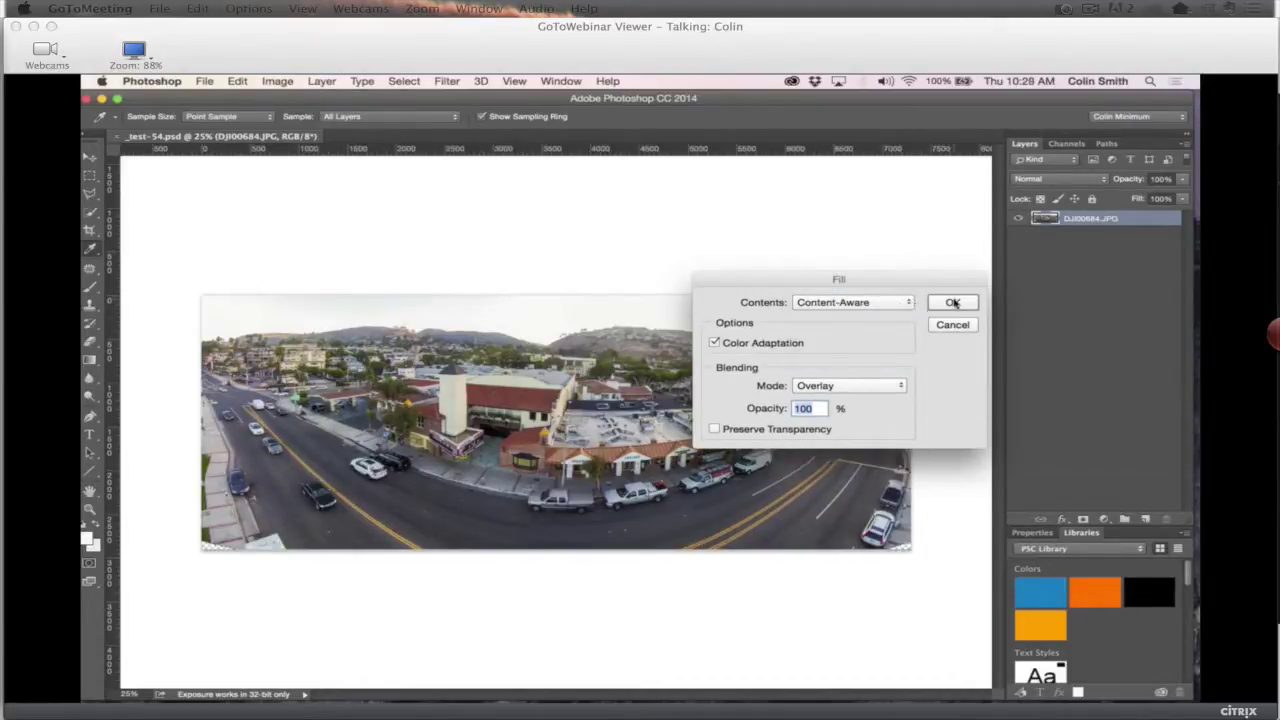
pyautogui.click(875, 388)
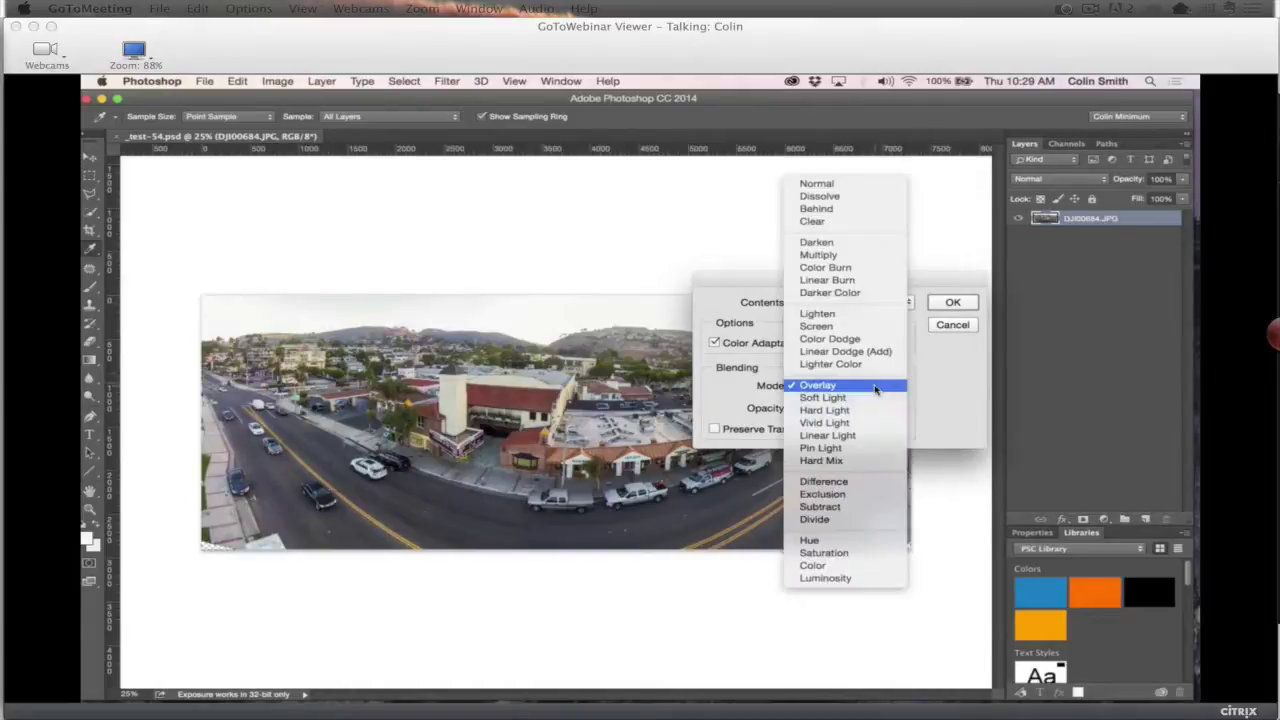
pyautogui.click(865, 386)
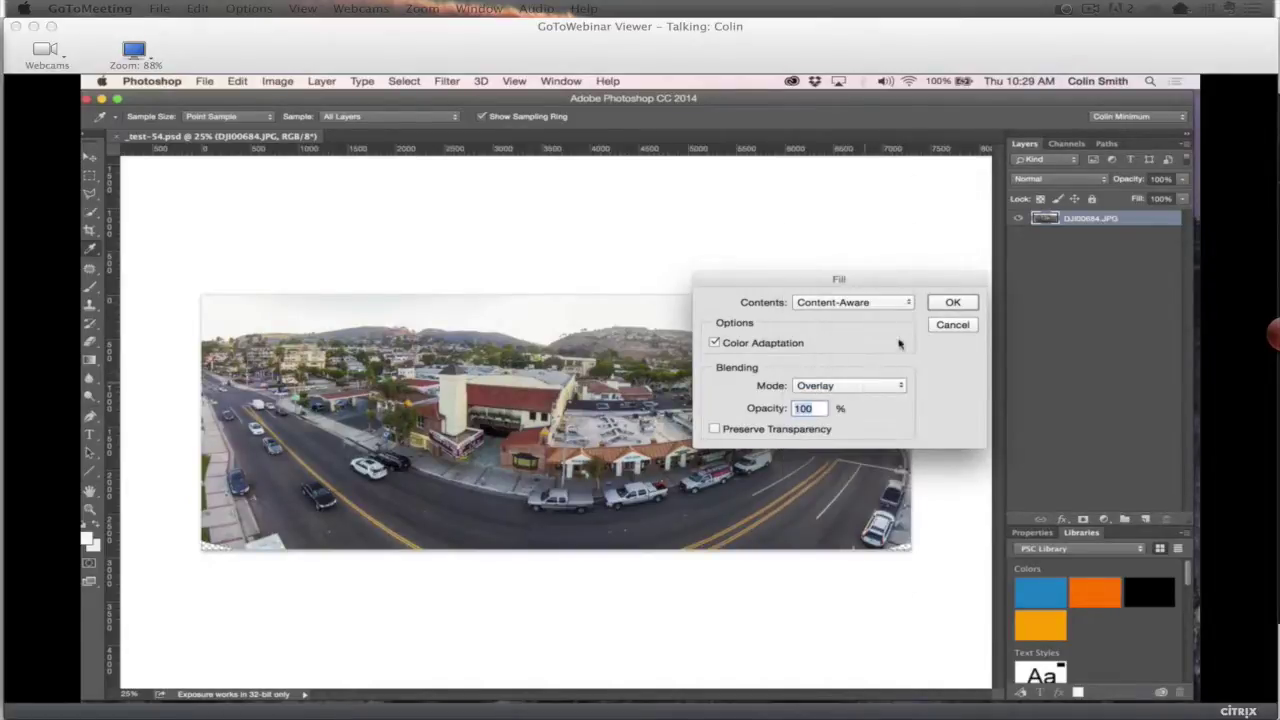
pyautogui.click(952, 302)
# Check the filled corner up close, and open the panorama in MacPhun's Intensify Pro plugin
pyautogui.press('z')
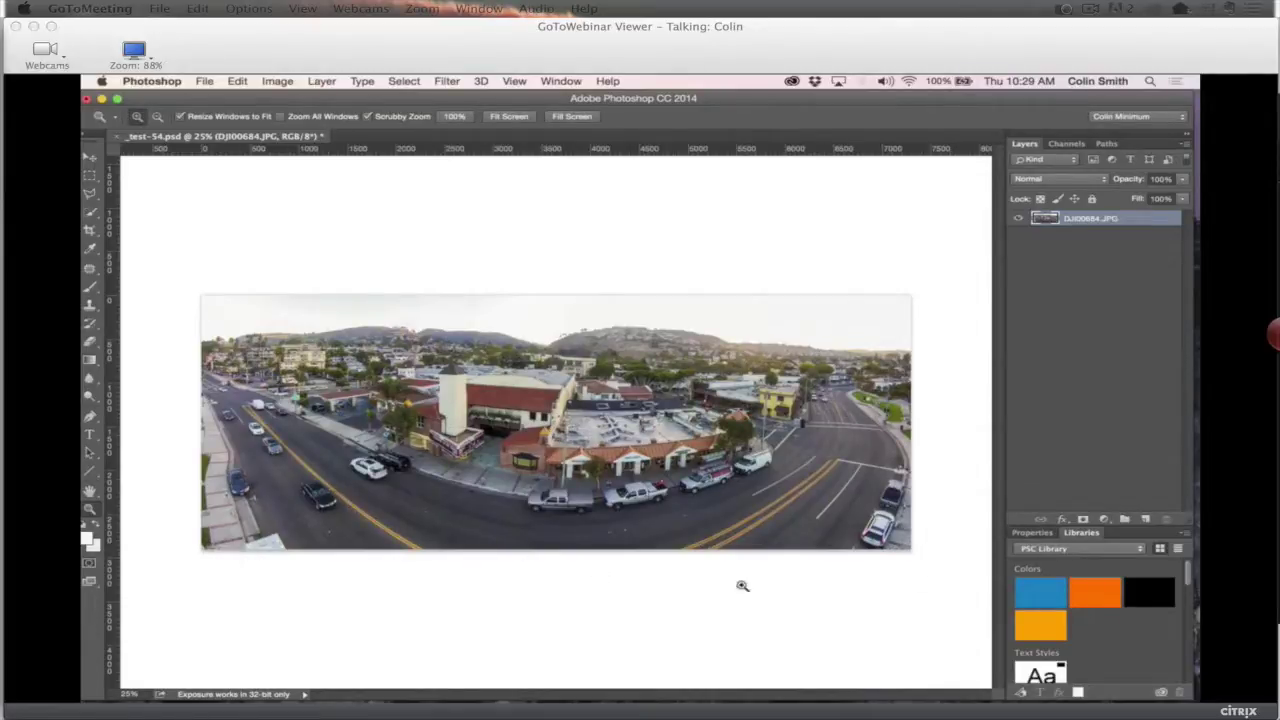
pyautogui.click(911, 544)
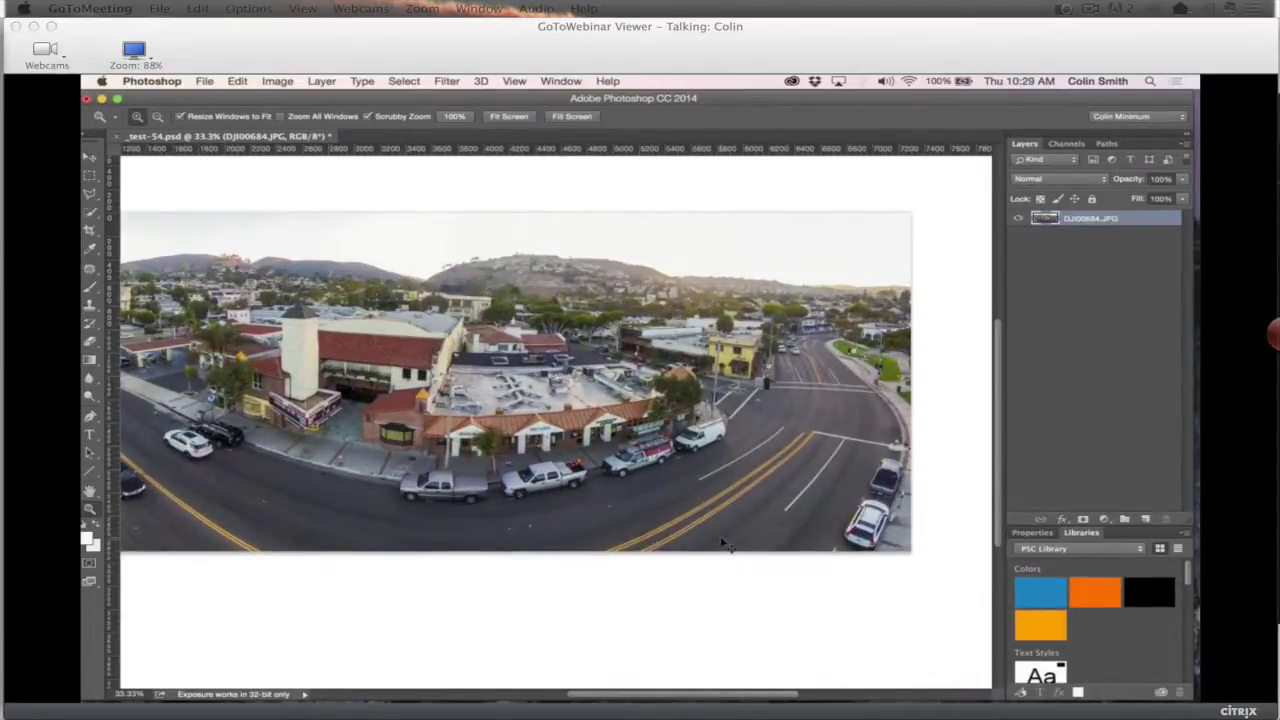
pyautogui.press('super+0')
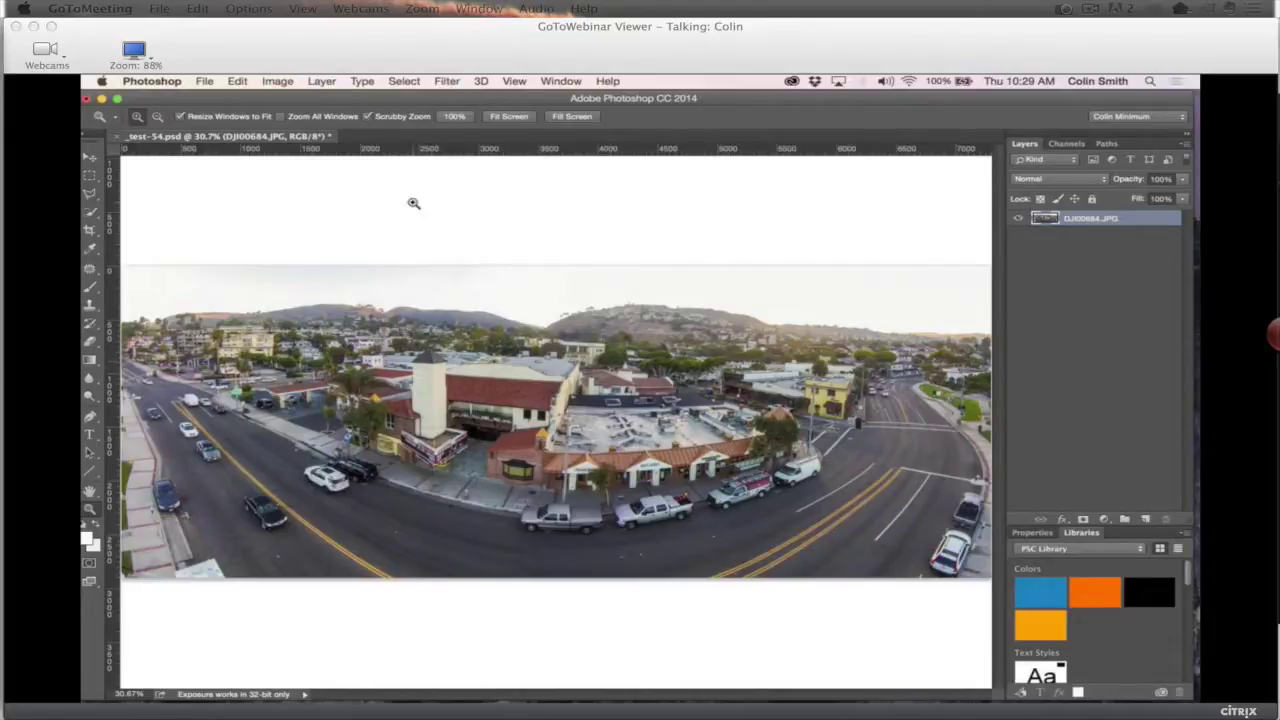
pyautogui.click(441, 78)
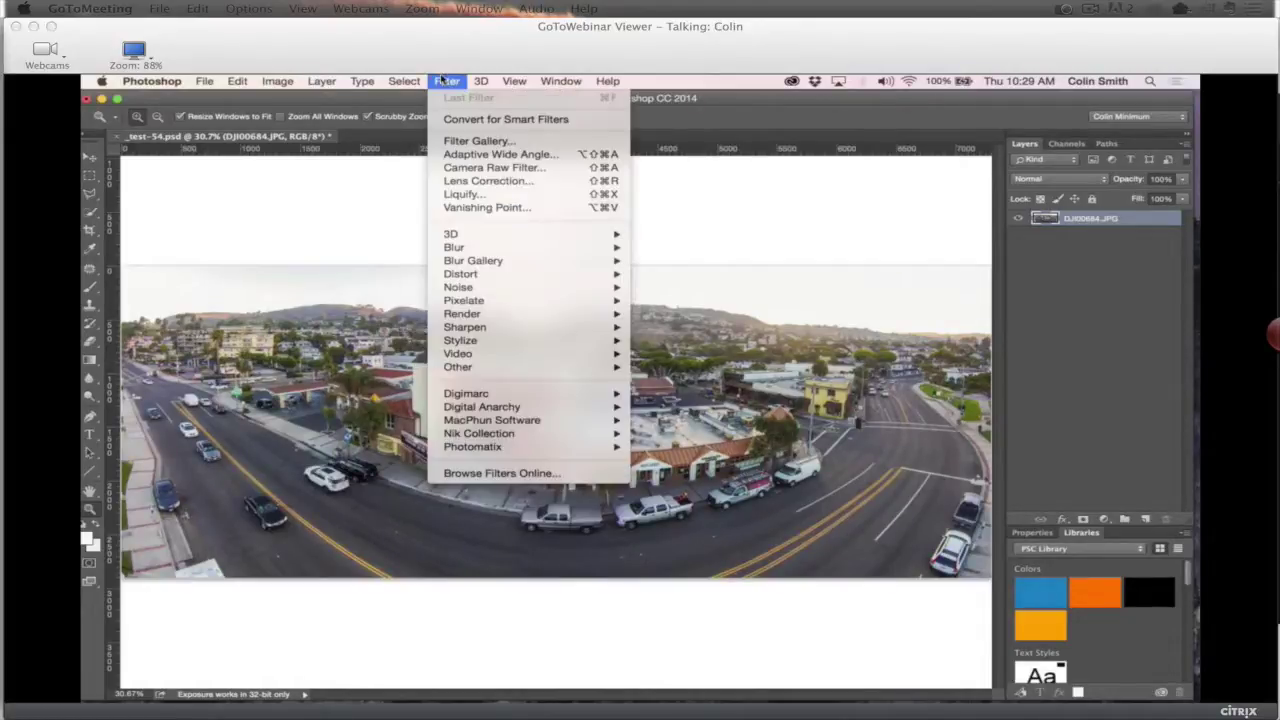
pyautogui.moveTo(523, 425)
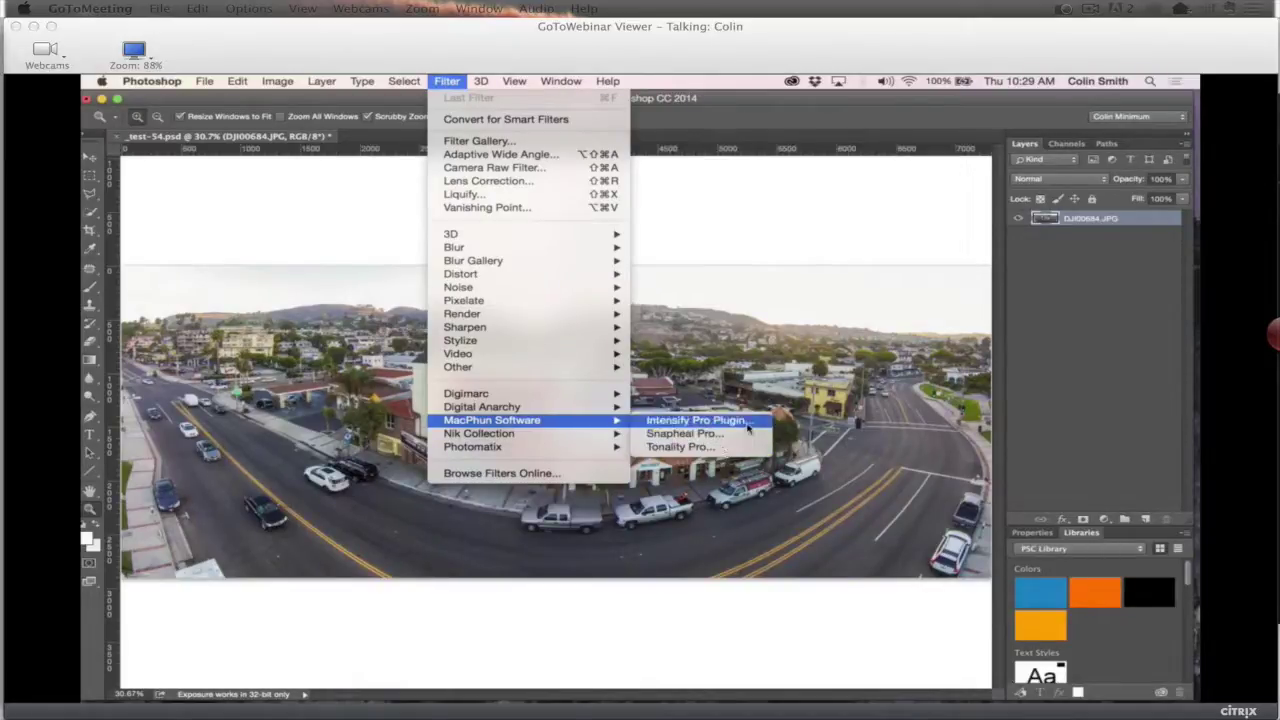
pyautogui.click(747, 424)
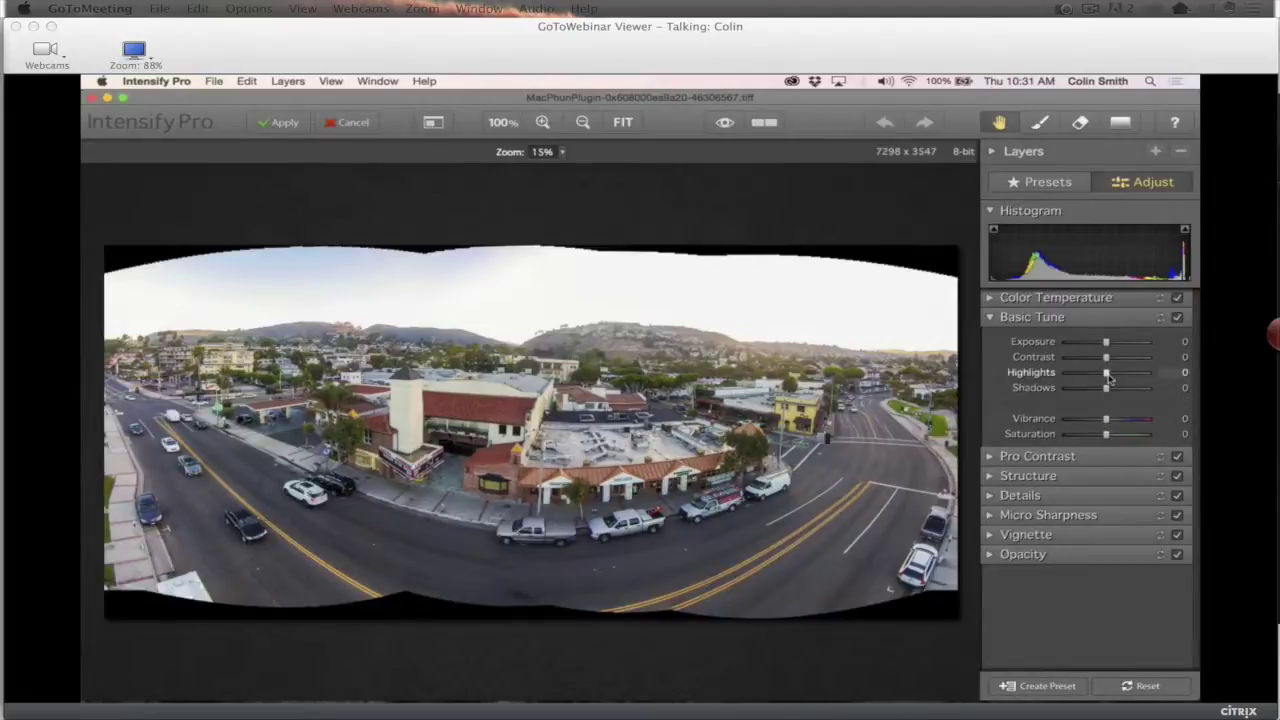
# Set the Basic Tune Highlights to -67, Shadows to +66 and Vibrance to -26
pyautogui.moveTo(1096, 377); pyautogui.dragTo(1136, 396)
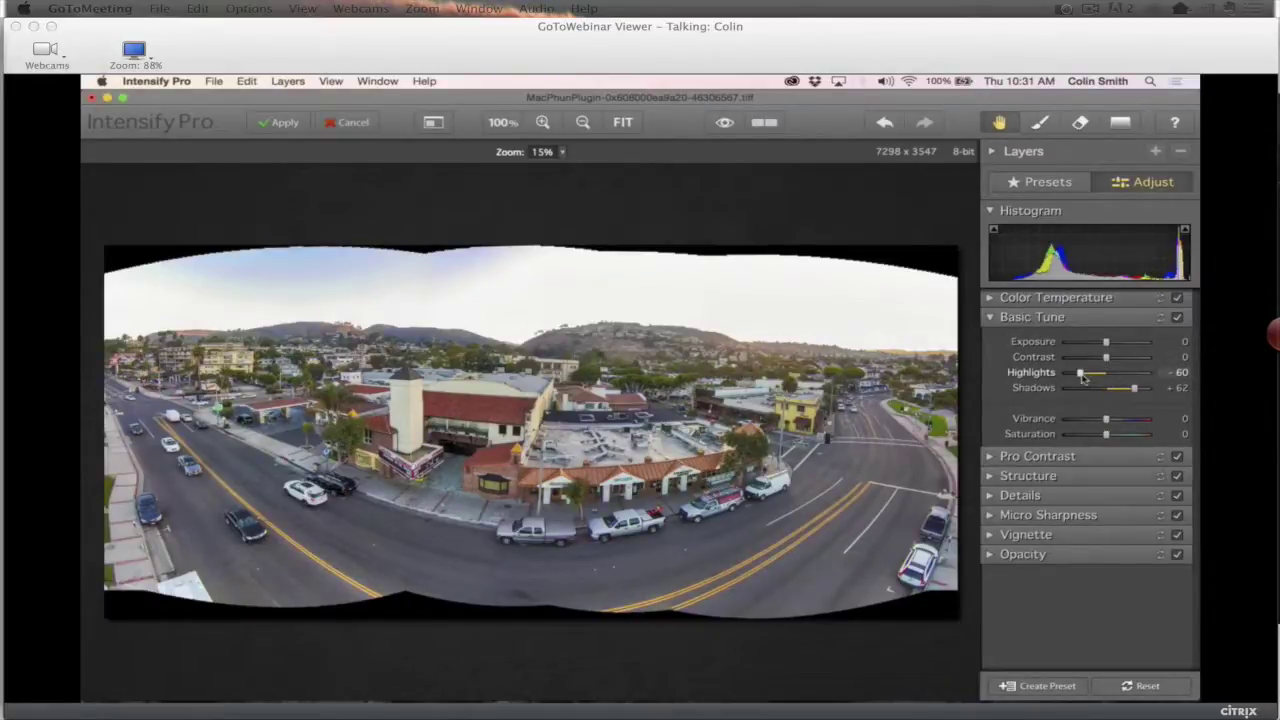
pyautogui.moveTo(1079, 374); pyautogui.dragTo(1076, 374)
pyautogui.moveTo(1137, 389); pyautogui.dragTo(1138, 389)
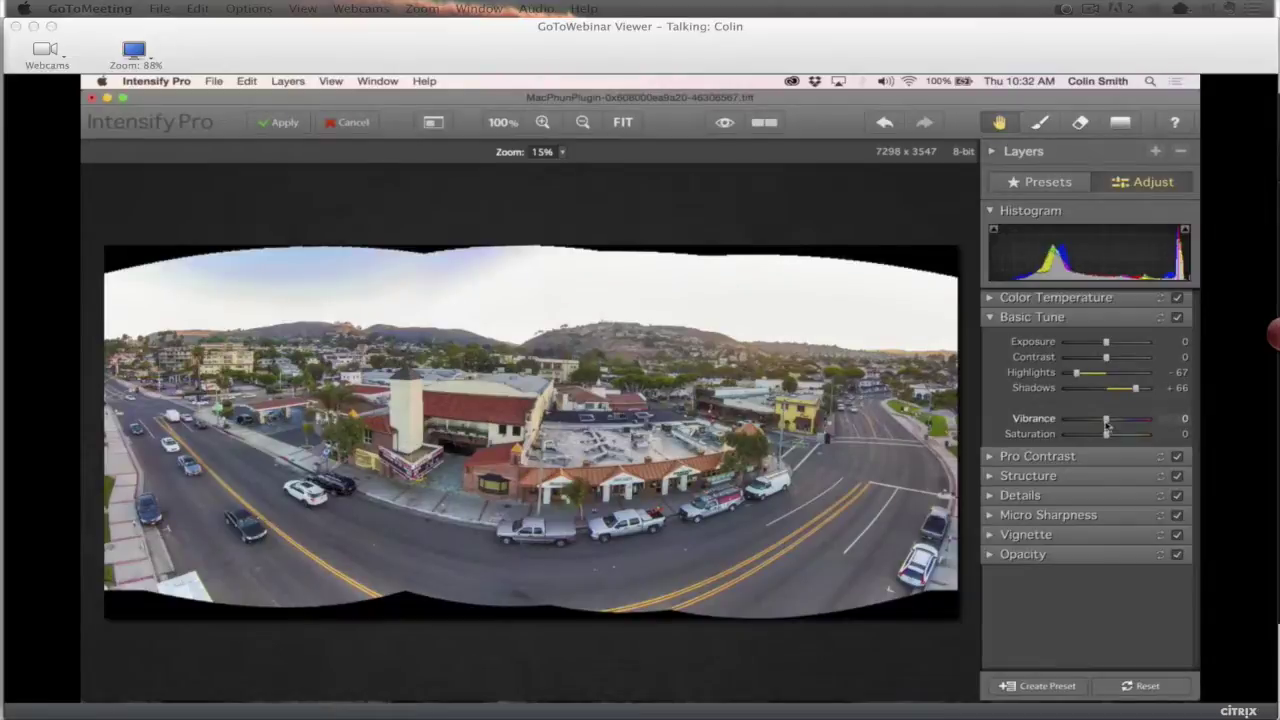
pyautogui.moveTo(1106, 423); pyautogui.dragTo(1097, 424)
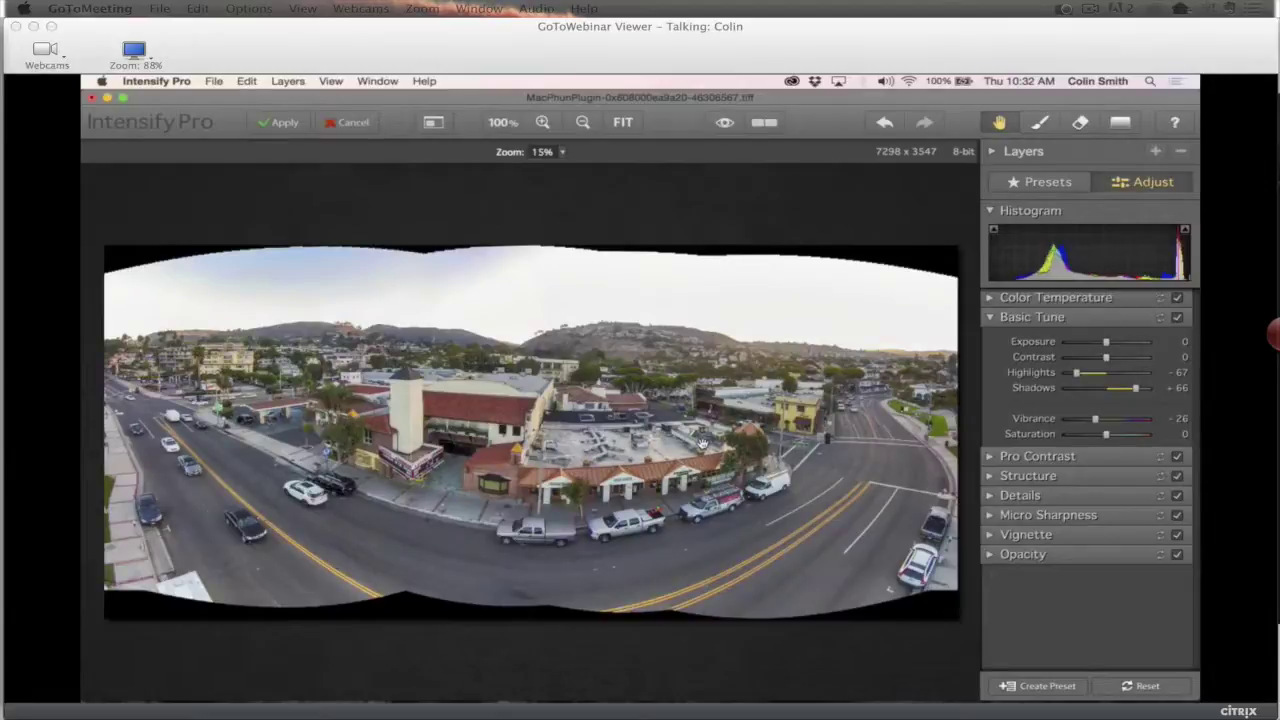
# Set the Pro Contrast contrast to +48 for Highlights, +49 for Midtones and +49 for Shadows
pyautogui.click(989, 456)
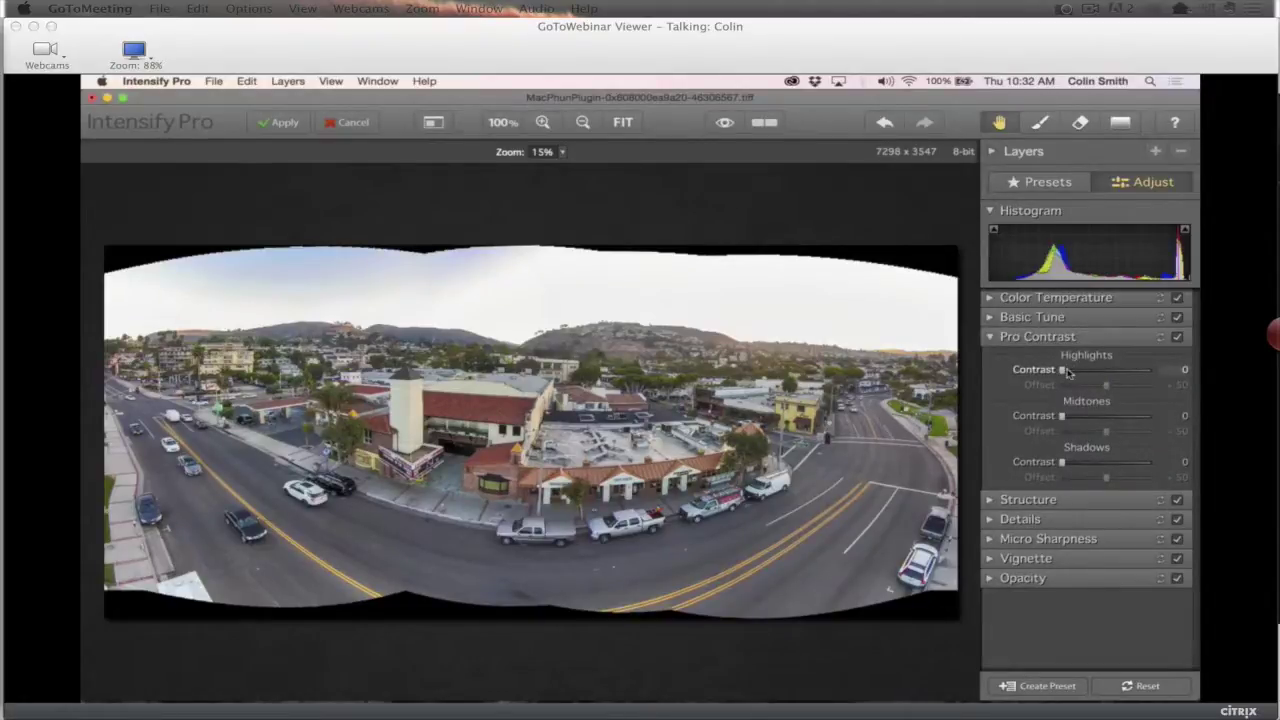
pyautogui.moveTo(1063, 370); pyautogui.dragTo(1106, 372)
pyautogui.moveTo(1074, 419); pyautogui.dragTo(1106, 420)
pyautogui.moveTo(1062, 462); pyautogui.dragTo(1108, 463)
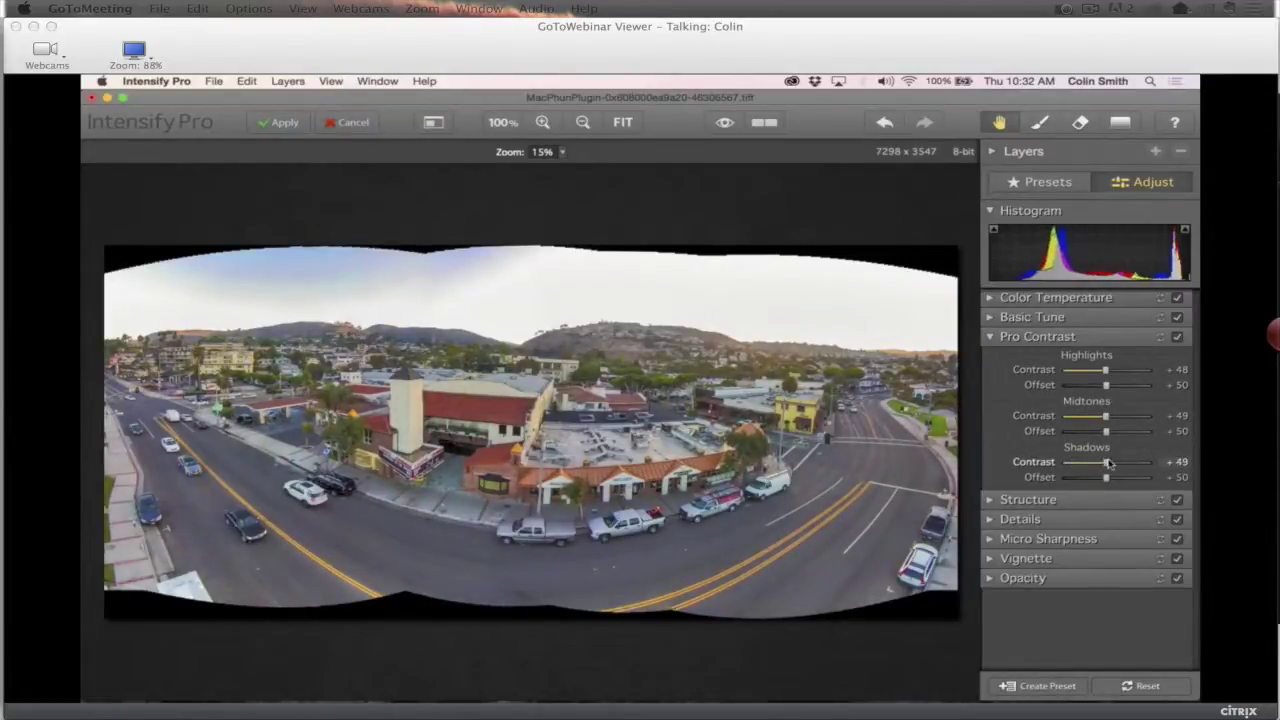
pyautogui.click(727, 123)
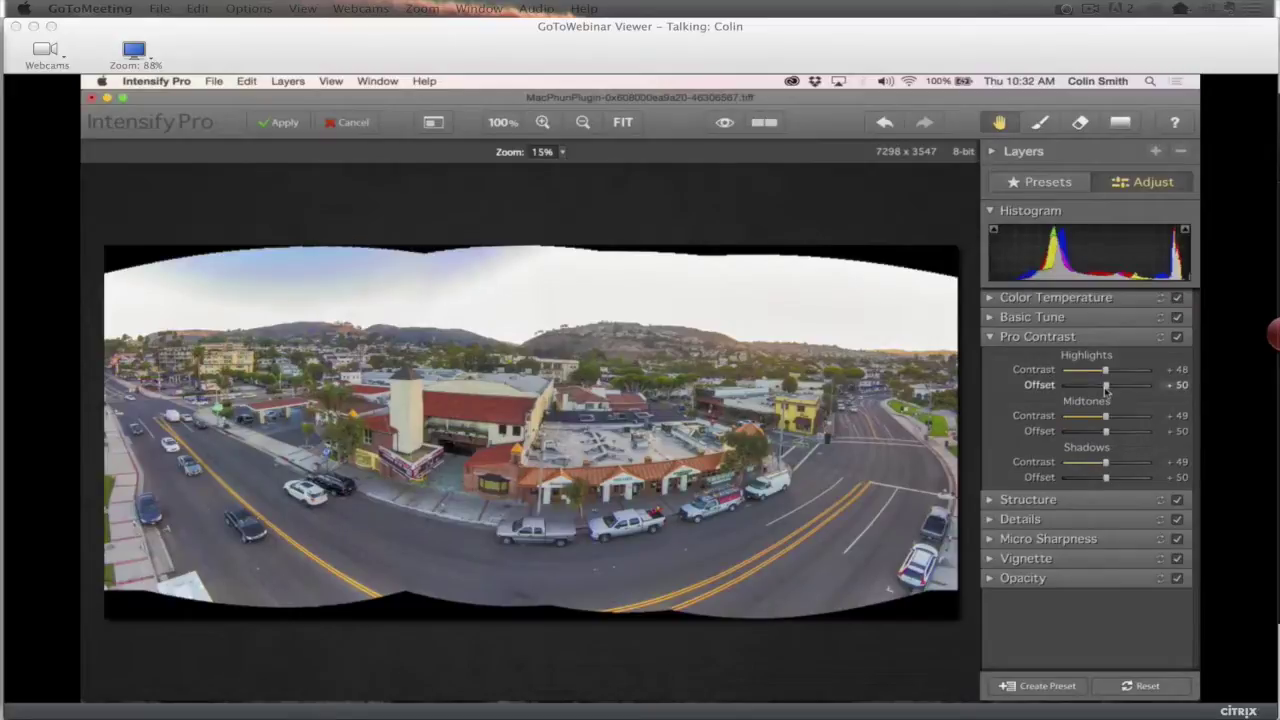
# Try high and low Pro Contrast Highlights offsets against the sky and settle on +42
pyautogui.moveTo(1100, 386); pyautogui.dragTo(1148, 392)
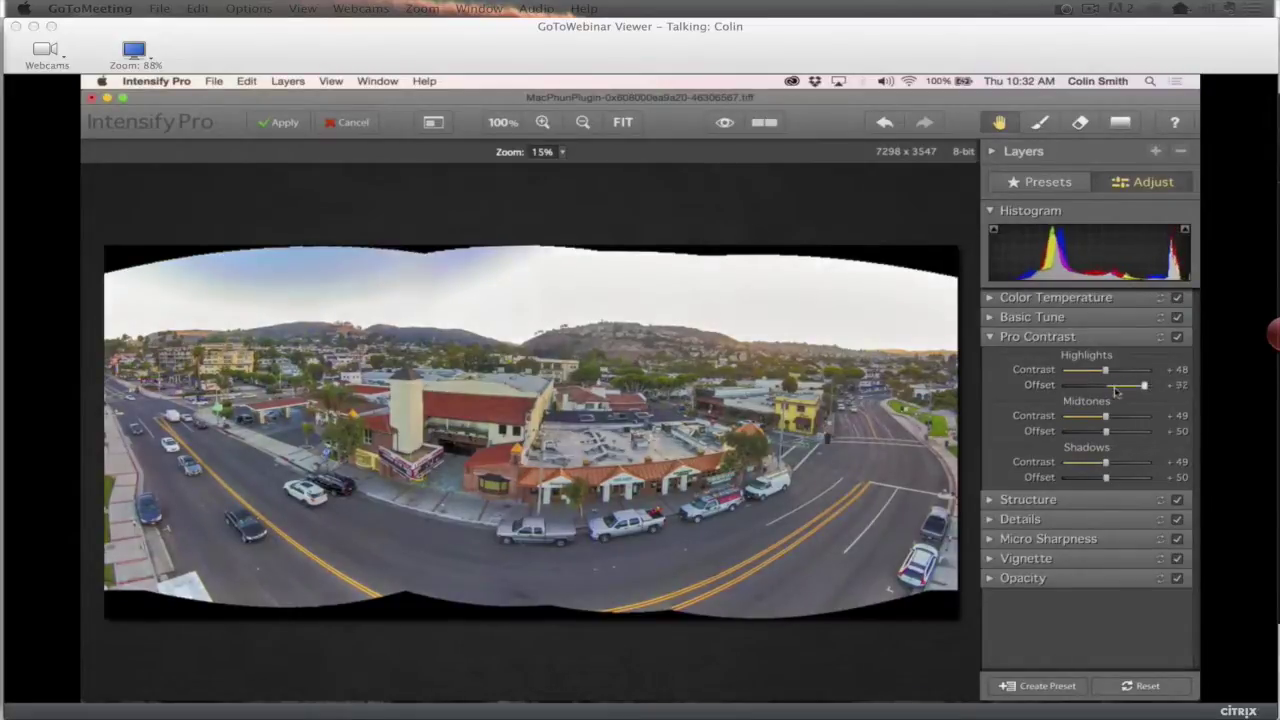
pyautogui.moveTo(1135, 386); pyautogui.dragTo(1132, 386)
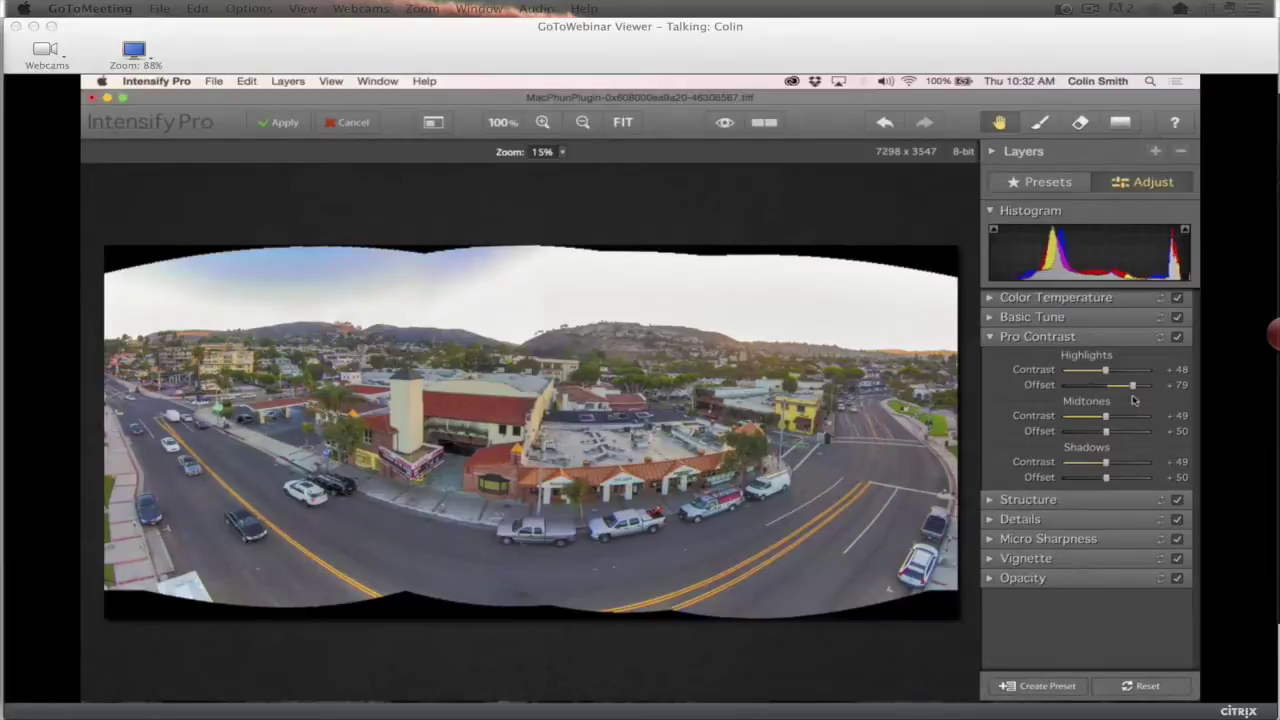
pyautogui.moveTo(1117, 390); pyautogui.dragTo(1093, 388)
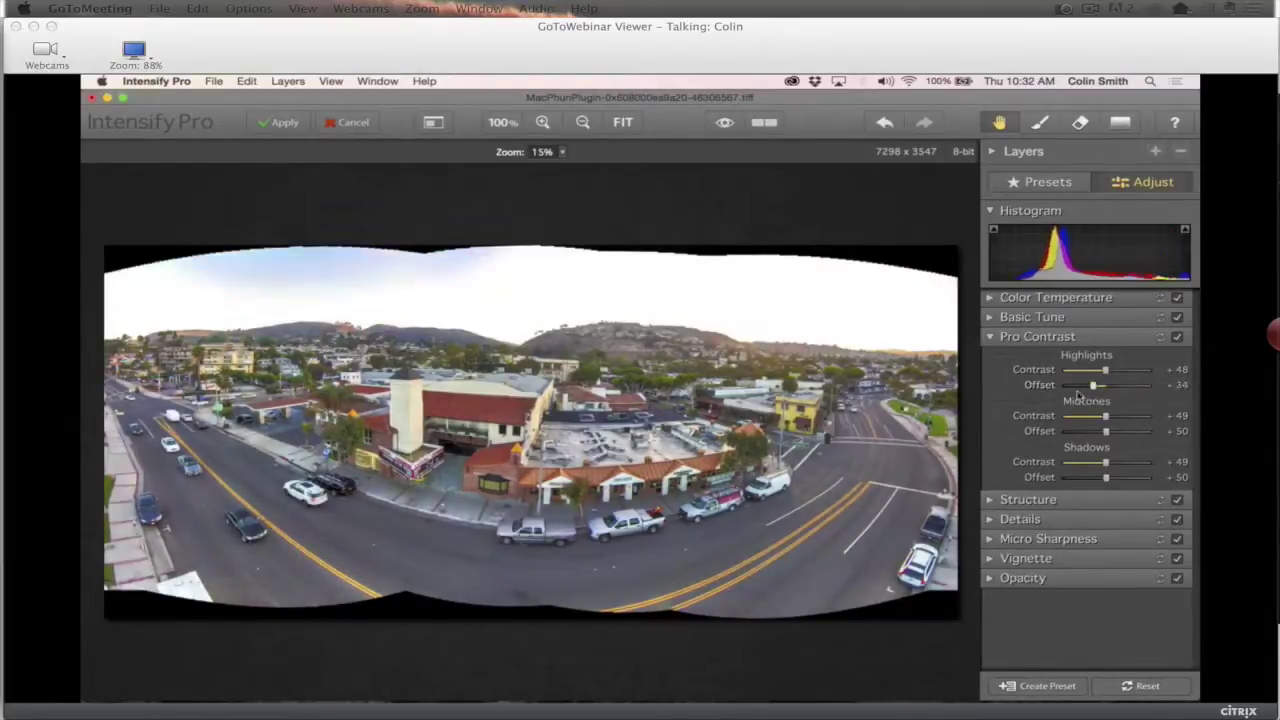
pyautogui.moveTo(1093, 386); pyautogui.dragTo(1102, 387)
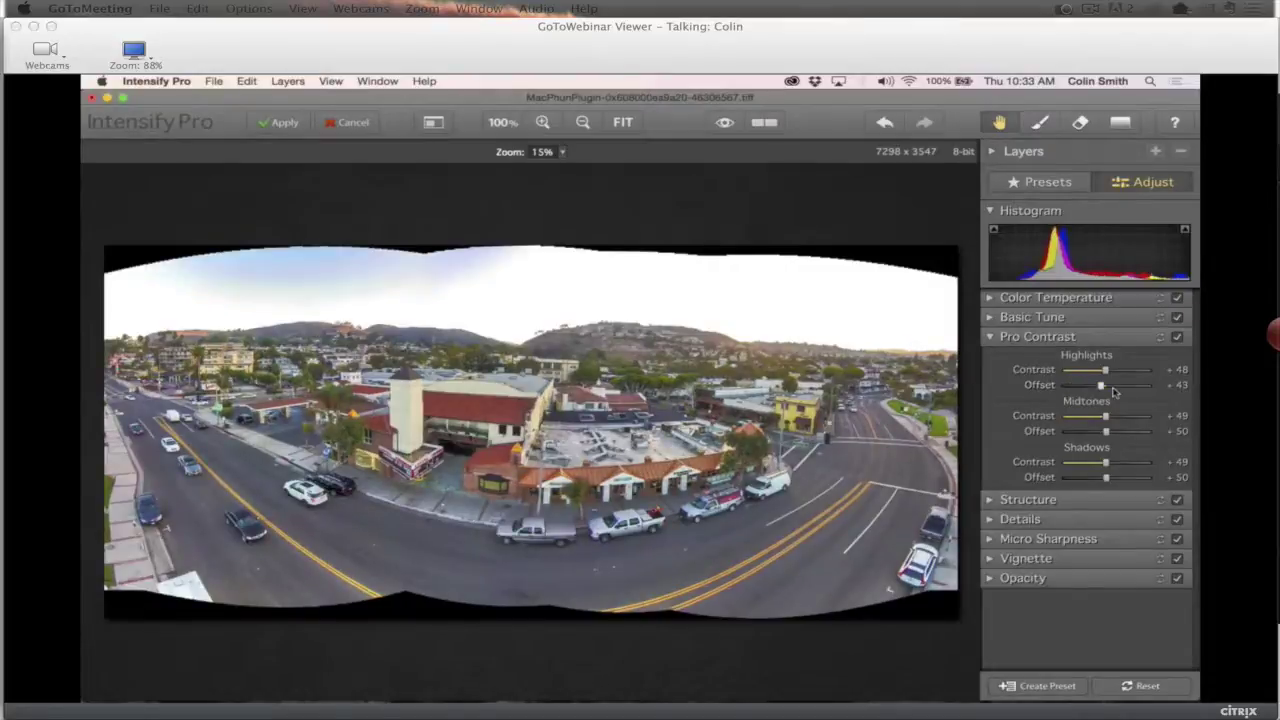
pyautogui.moveTo(1101, 386); pyautogui.dragTo(1101, 389)
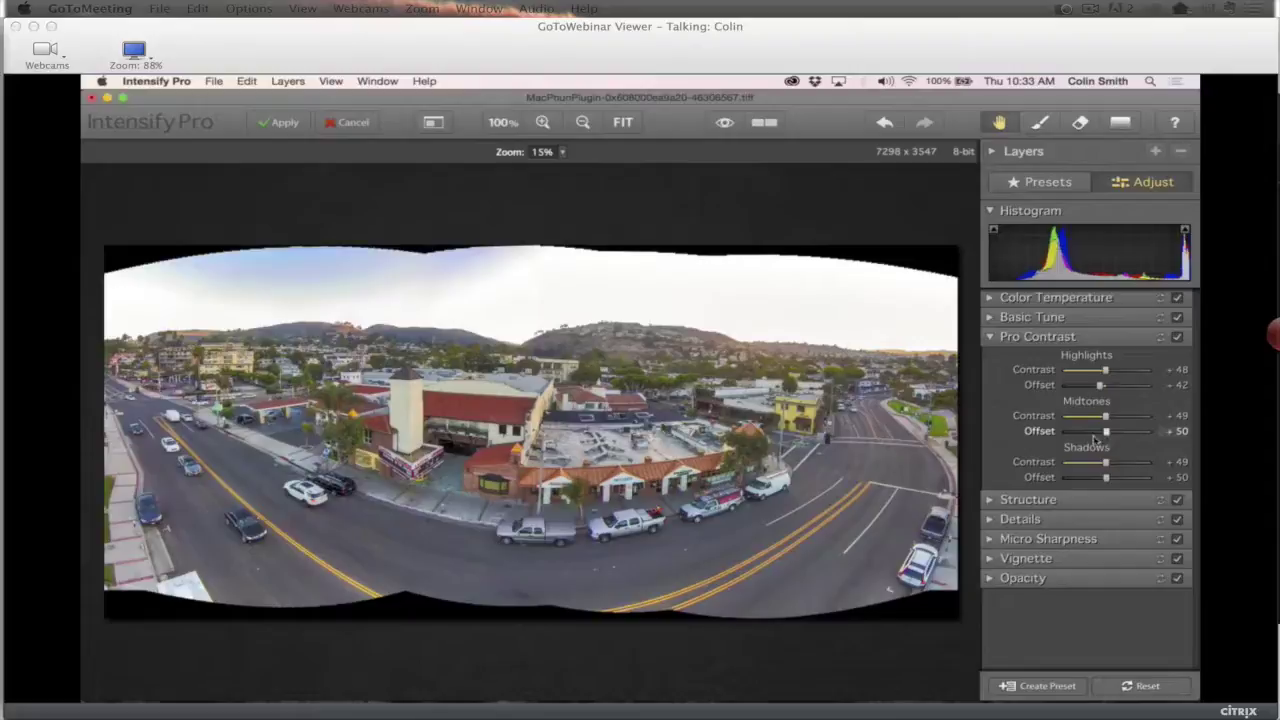
# Set the Pro Contrast offset to +28 for Midtones and +64 for Shadows, and compare the result with the original image
pyautogui.moveTo(1098, 438); pyautogui.dragTo(1133, 483)
pyautogui.moveTo(1133, 481); pyautogui.dragTo(1120, 481)
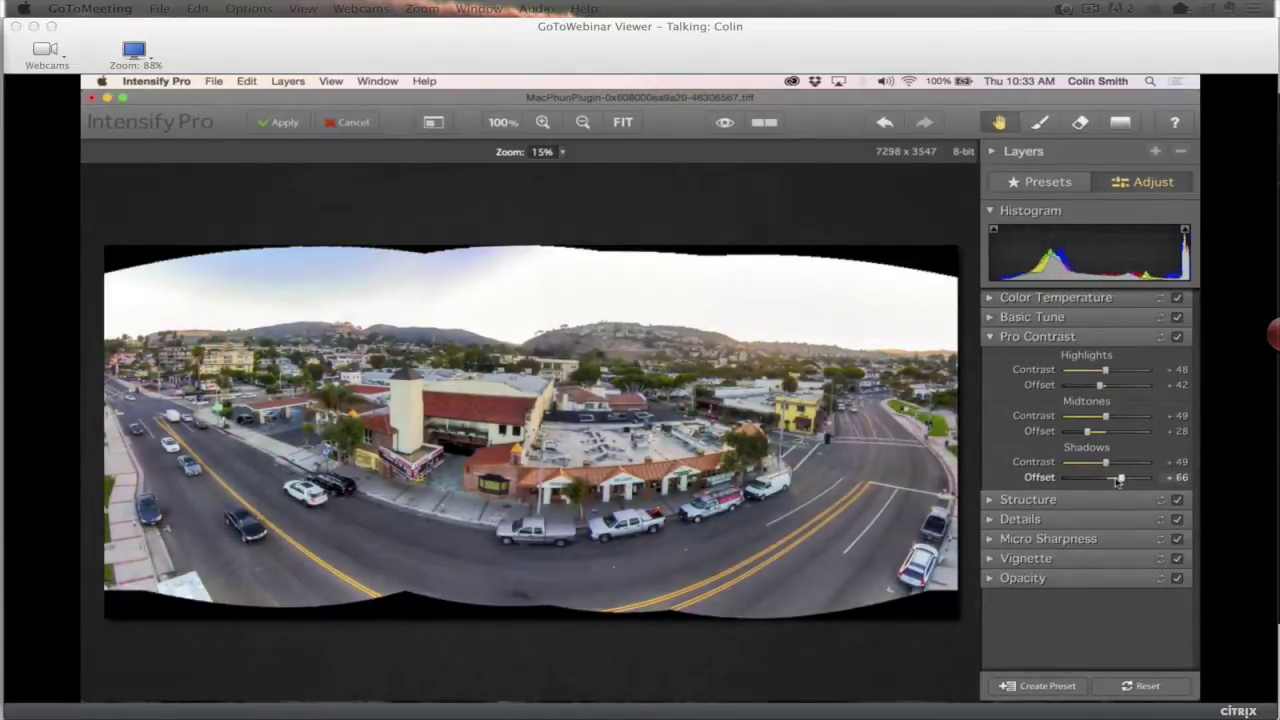
pyautogui.moveTo(1119, 481); pyautogui.dragTo(1121, 481)
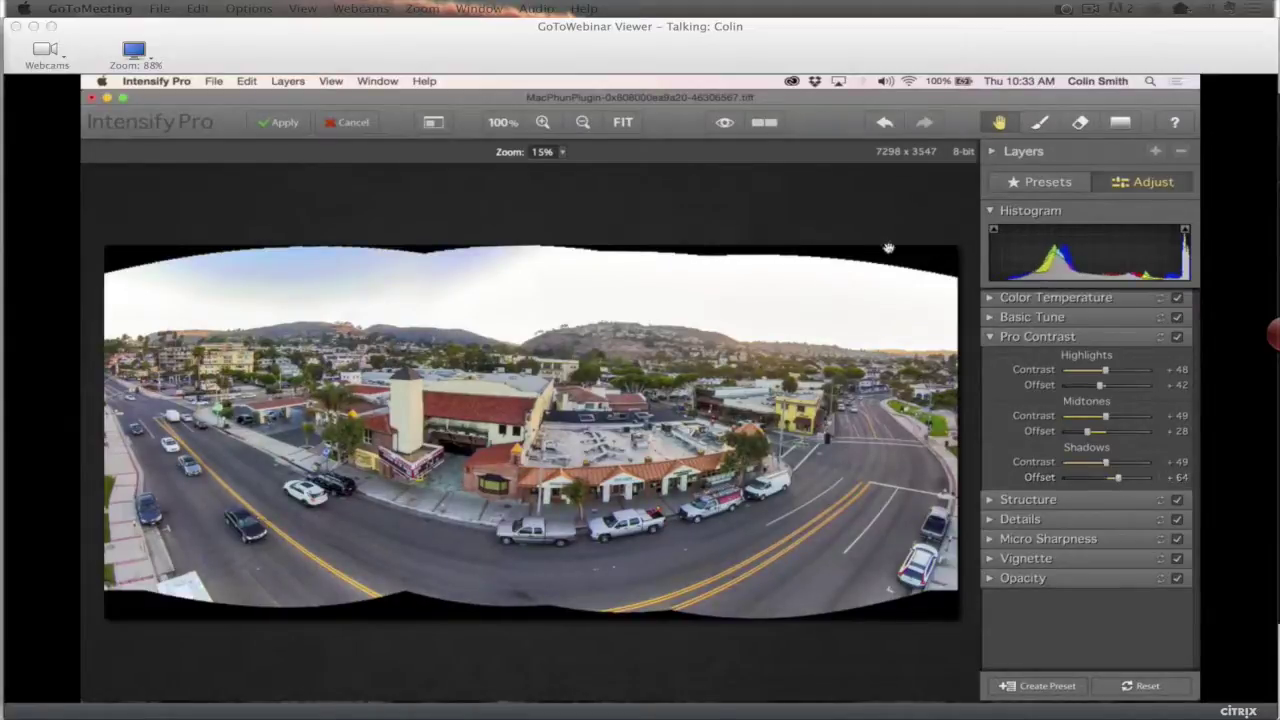
pyautogui.click(724, 122)
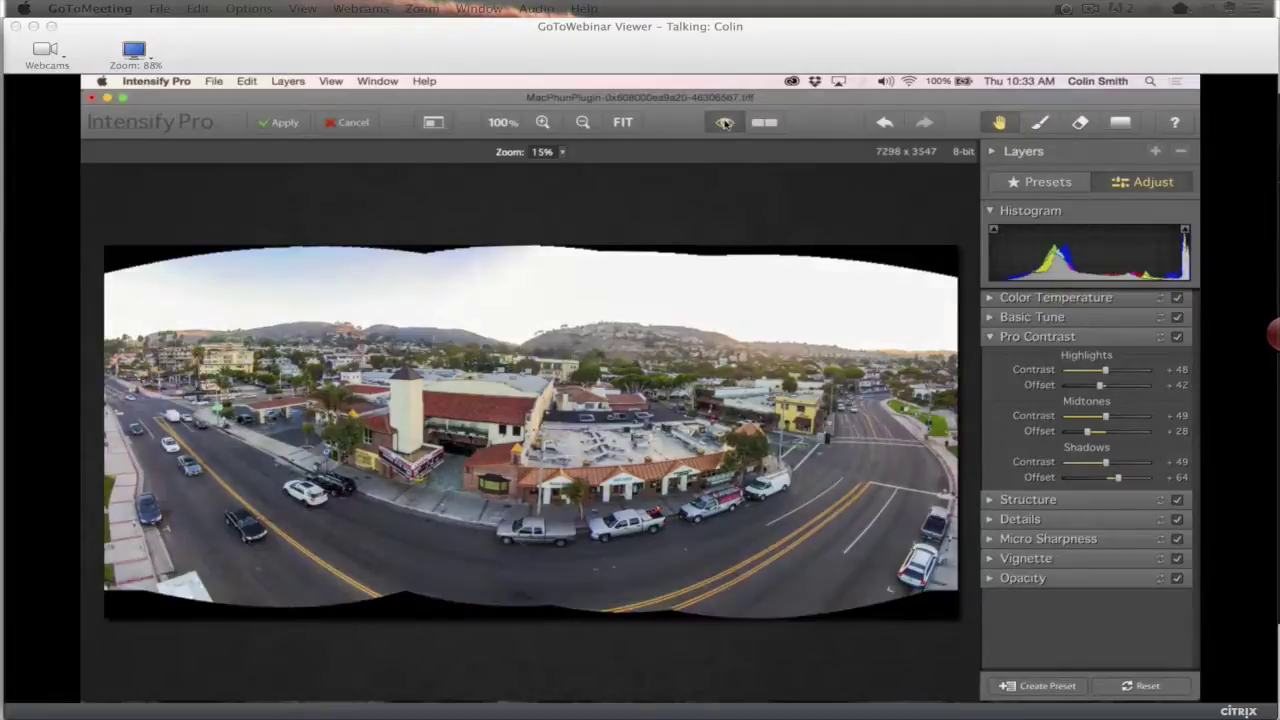
pyautogui.click(724, 122)
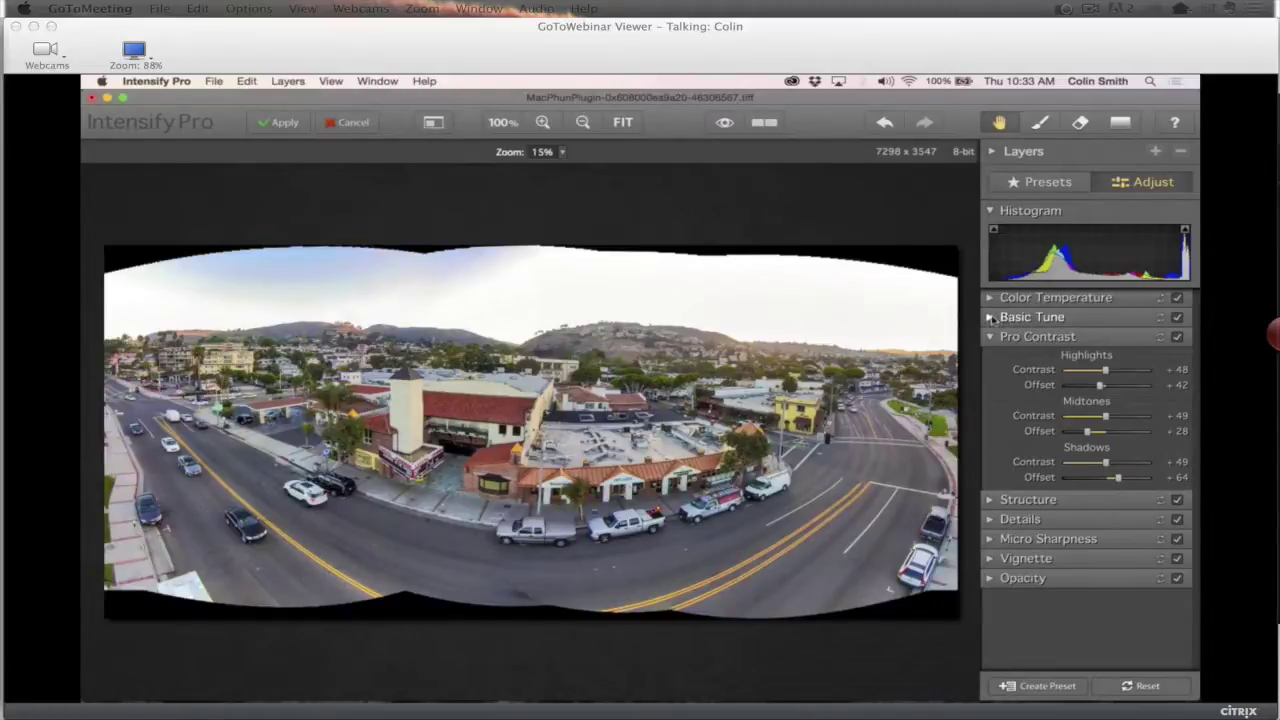
# Raise the Basic Tune Exposure to +9 and return to the Pro Contrast settings
pyautogui.click(990, 318)
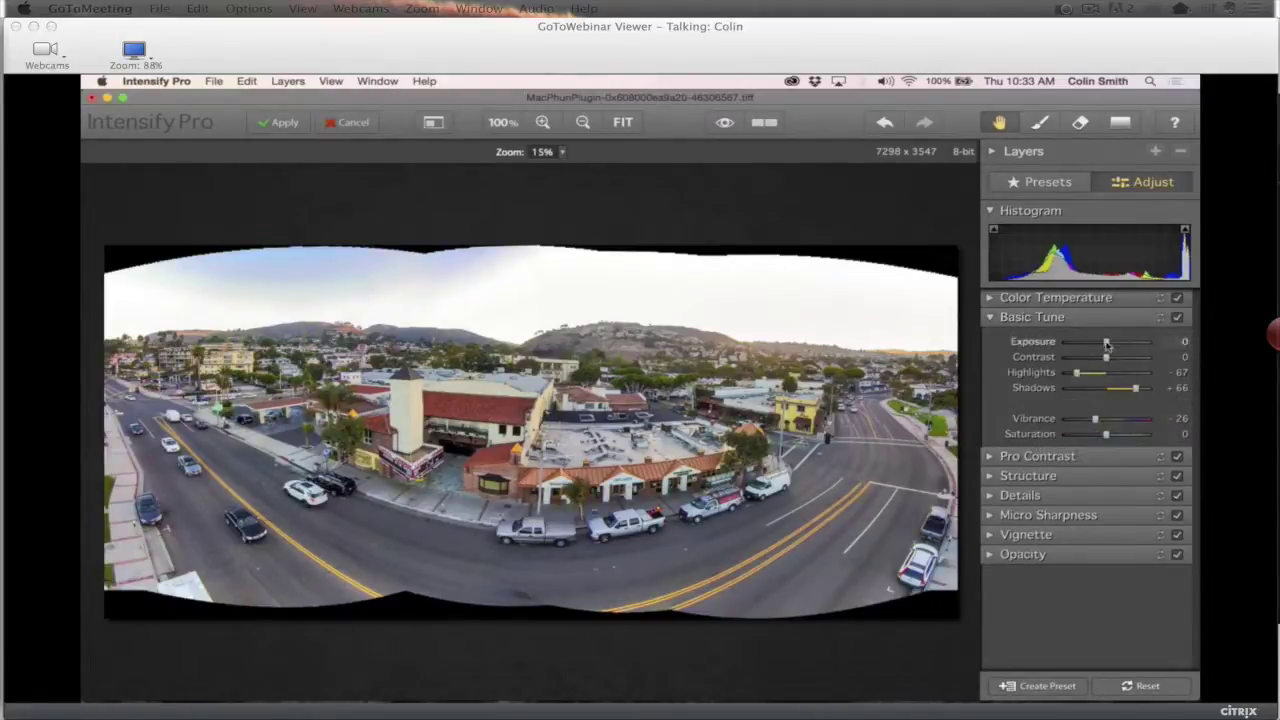
pyautogui.moveTo(1106, 343); pyautogui.dragTo(1113, 344)
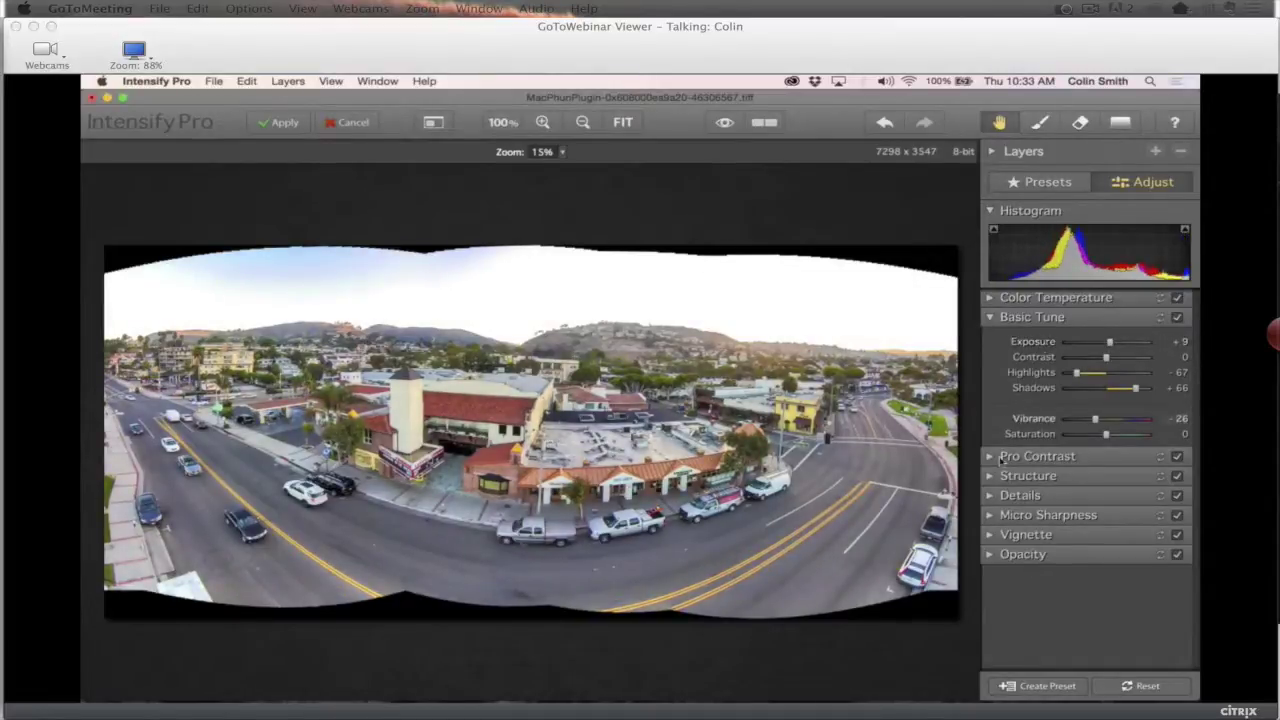
pyautogui.click(995, 458)
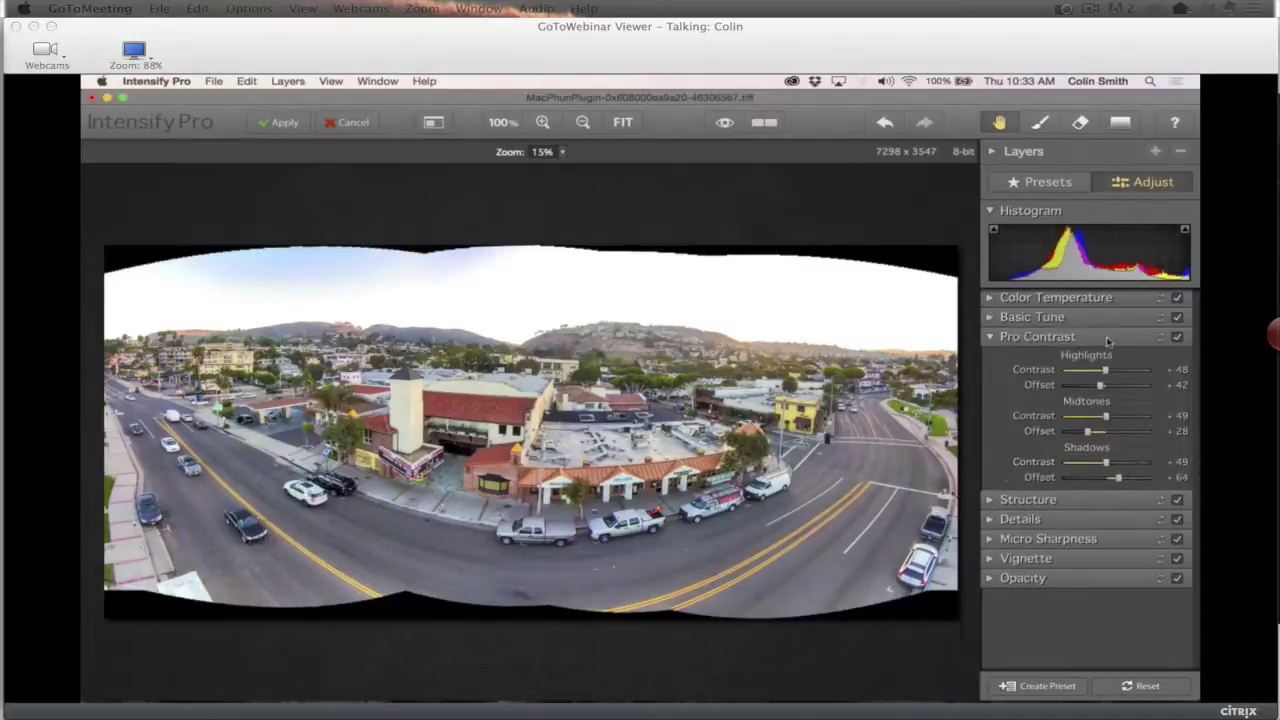
# Set the Micro Structure Midtones to +39, and try Highlights at +61 before returning them to 0
pyautogui.click(989, 500)
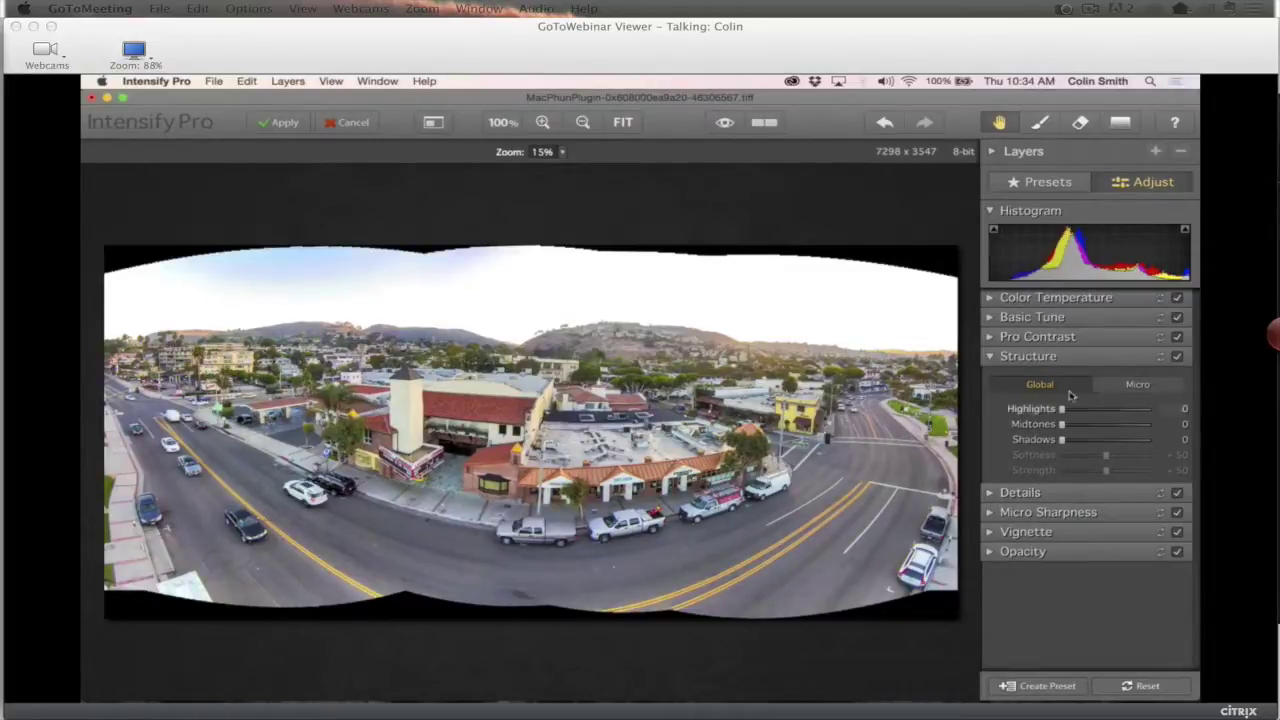
pyautogui.click(1137, 385)
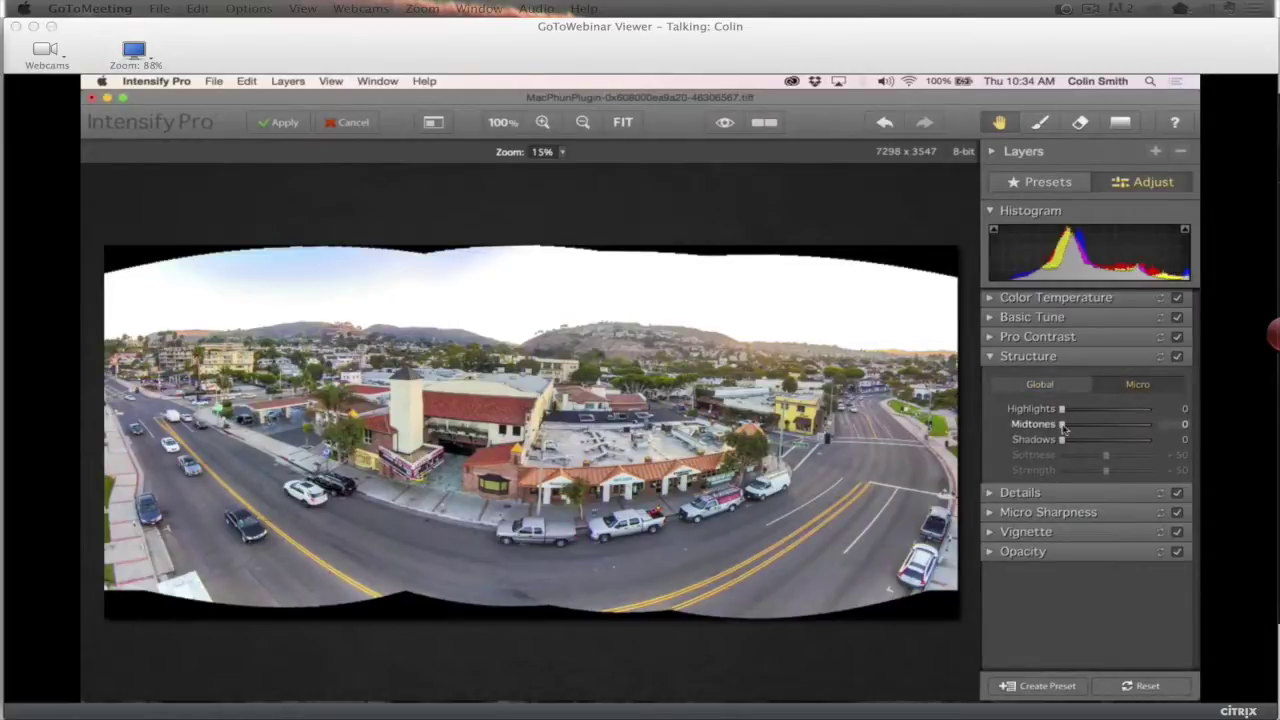
pyautogui.moveTo(1077, 428); pyautogui.dragTo(1140, 430)
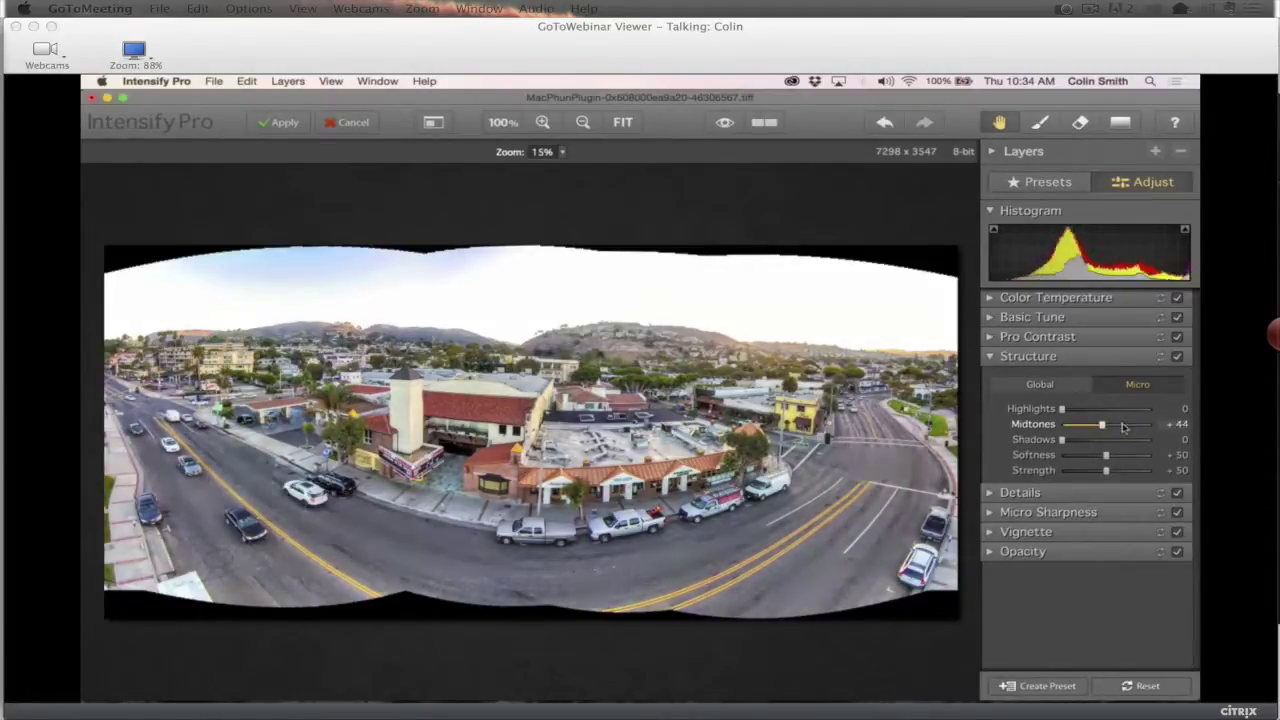
pyautogui.moveTo(1136, 425); pyautogui.dragTo(1098, 426)
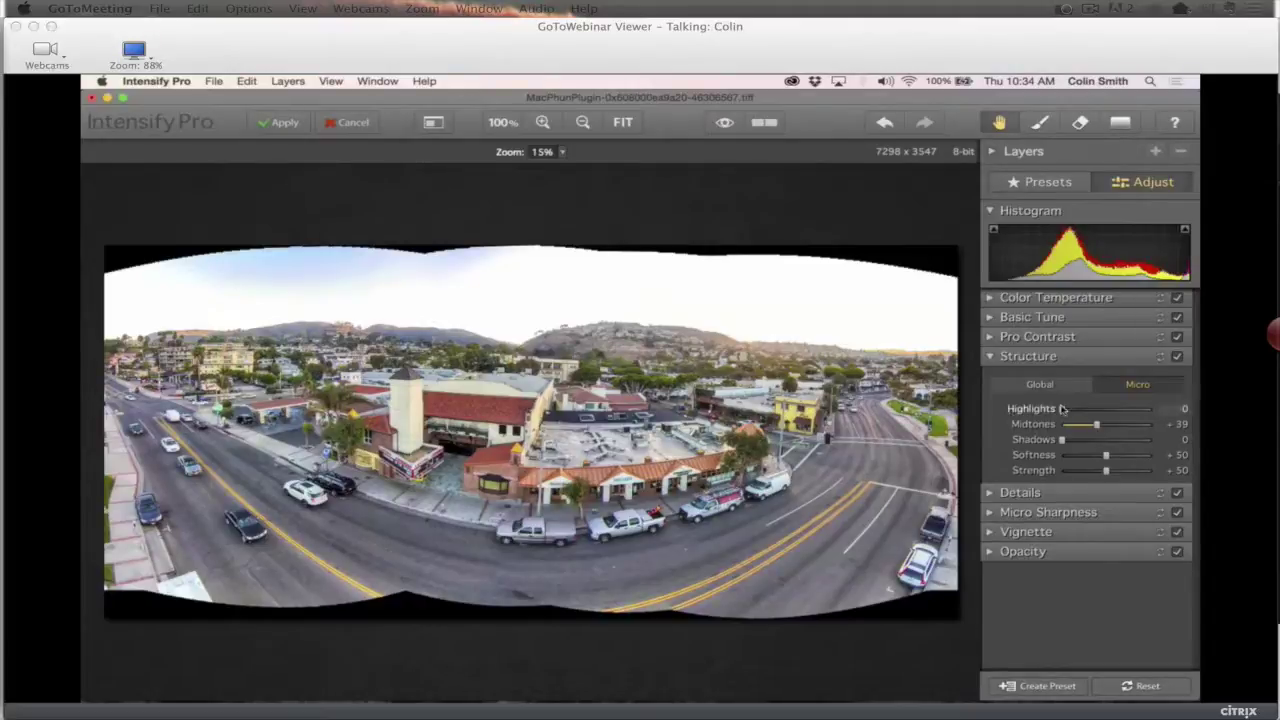
pyautogui.moveTo(1062, 408); pyautogui.dragTo(1116, 410)
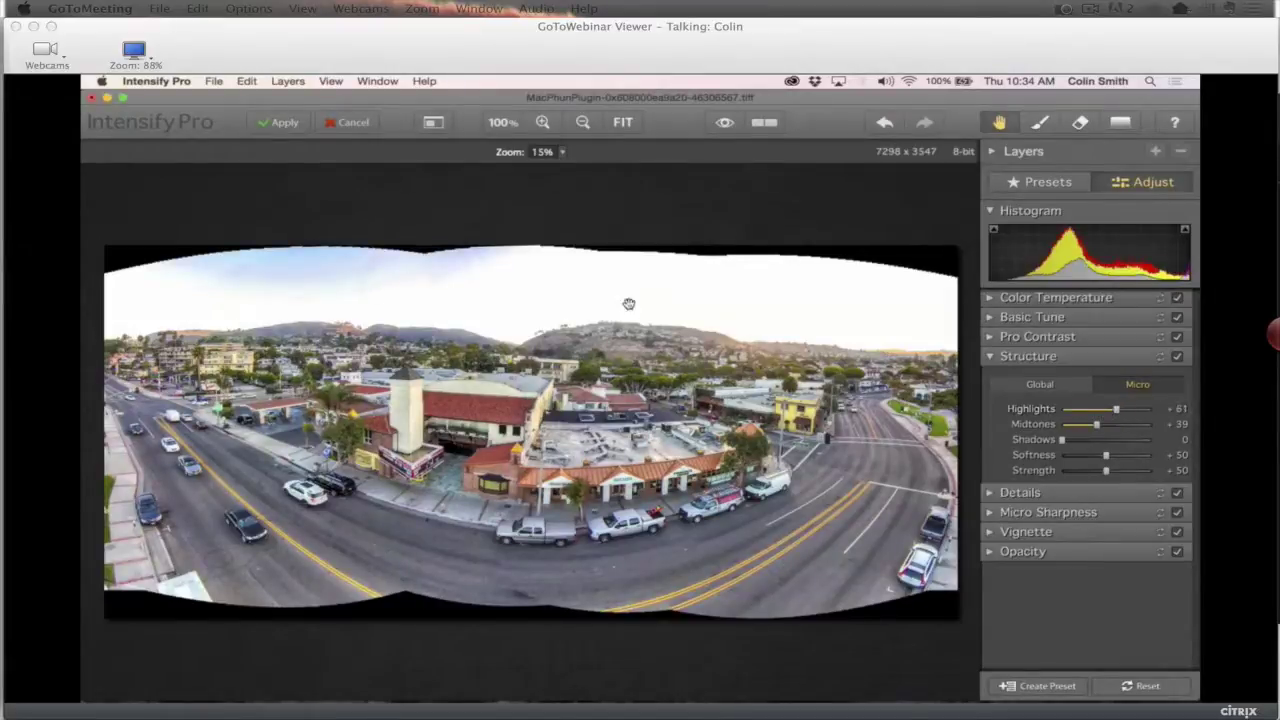
pyautogui.moveTo(1116, 410); pyautogui.dragTo(1060, 412)
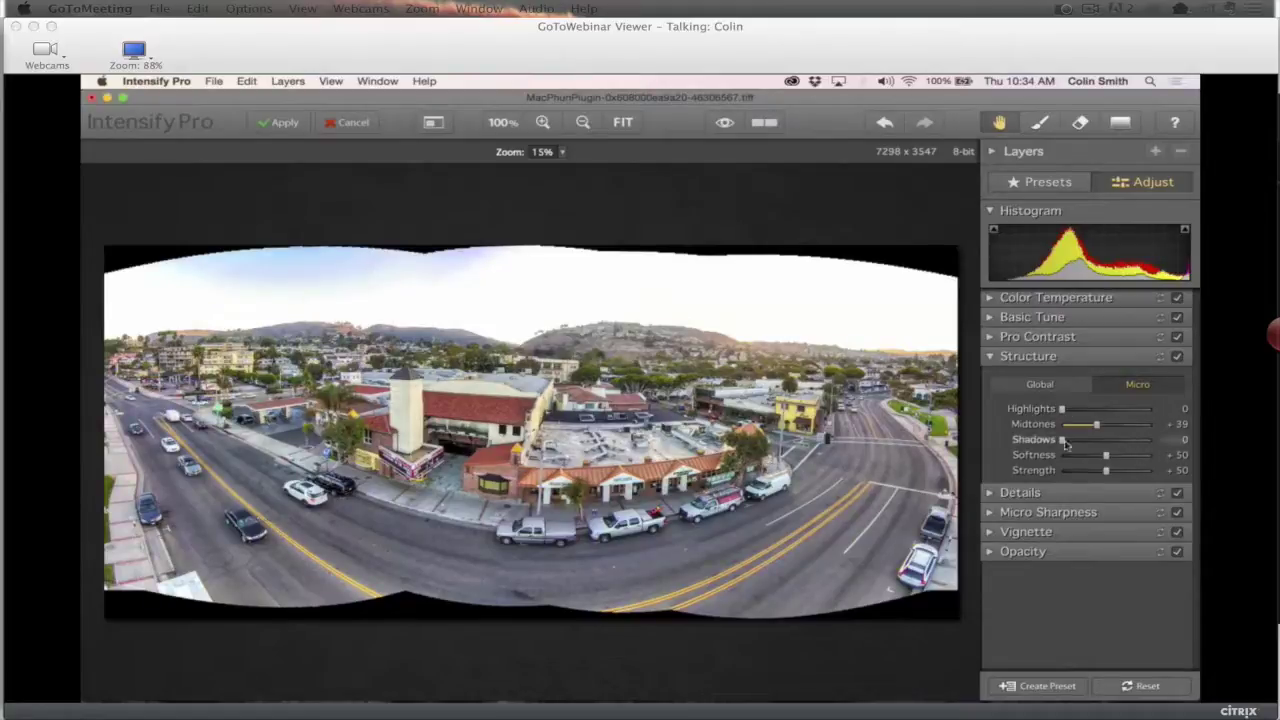
# Set the Micro Structure Shadows to +1 and the global Details to +53 Medium and +12 Large, comparing with the original image
pyautogui.moveTo(1063, 440)
pyautogui.mouseDown()
pyautogui.moveTo(1098, 446)
pyautogui.moveTo(1067, 442)
pyautogui.mouseUp()
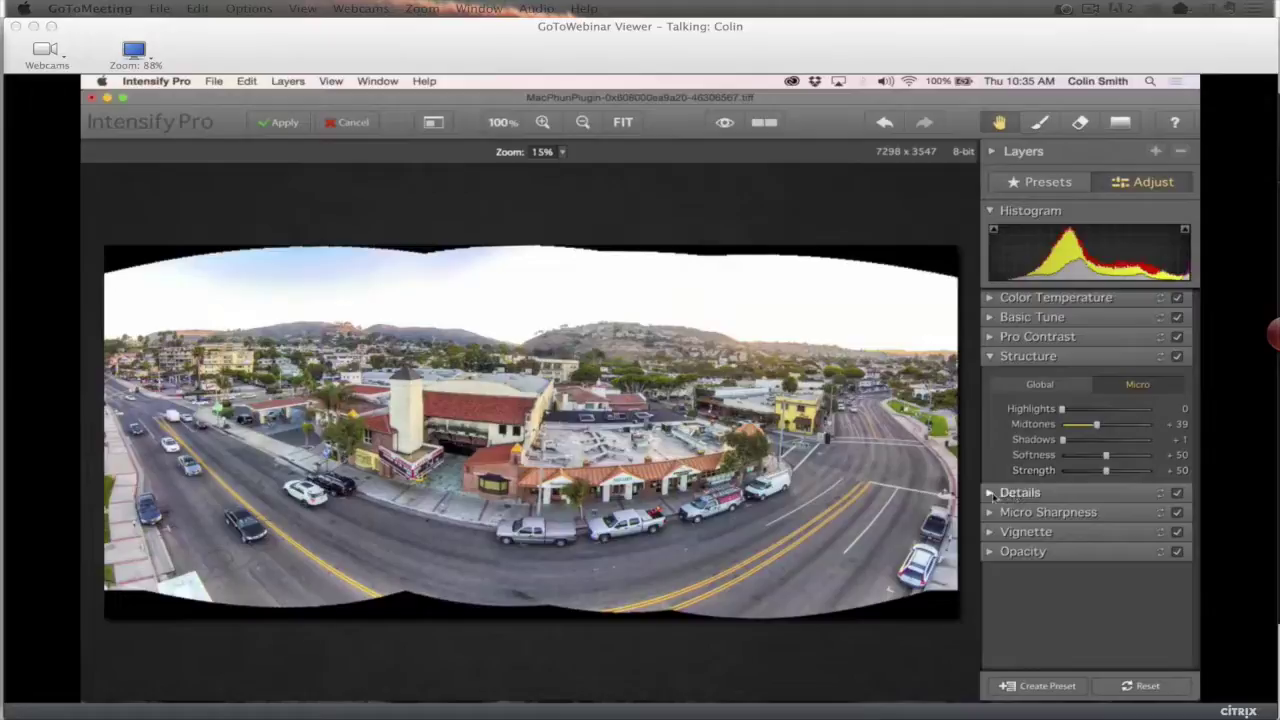
pyautogui.click(994, 494)
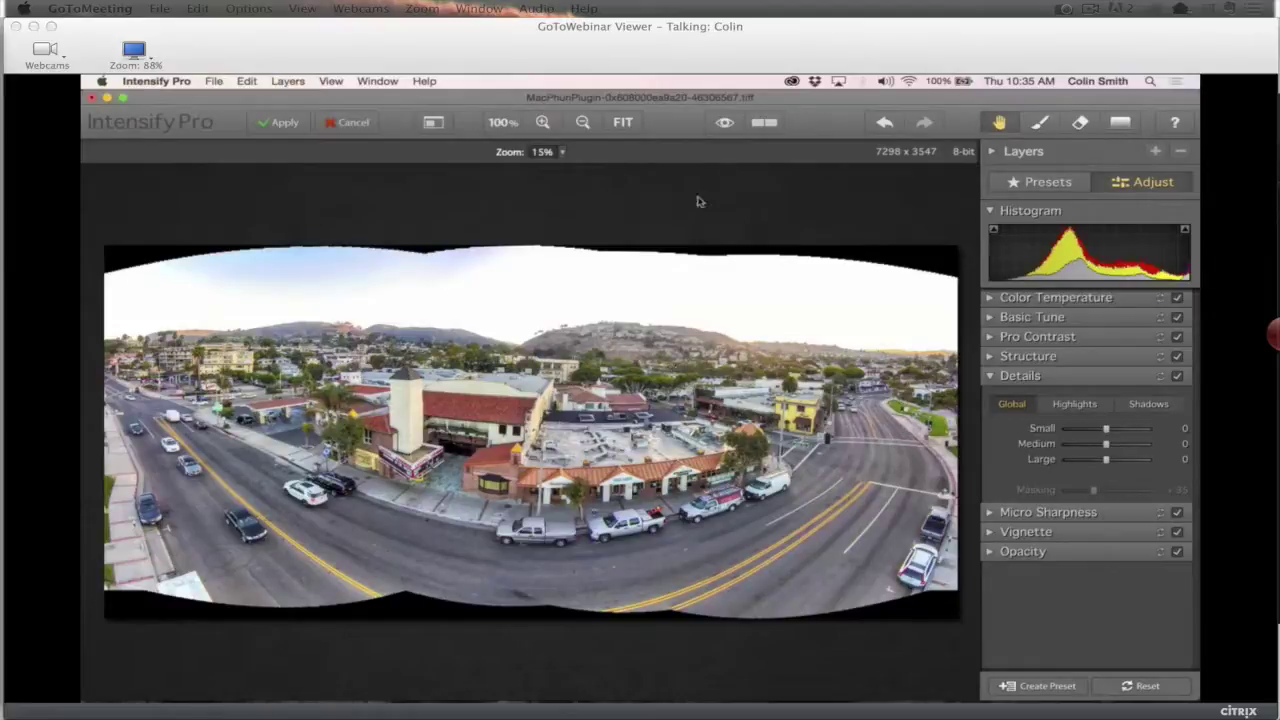
pyautogui.click(731, 122)
pyautogui.moveTo(1110, 446); pyautogui.dragTo(1135, 453)
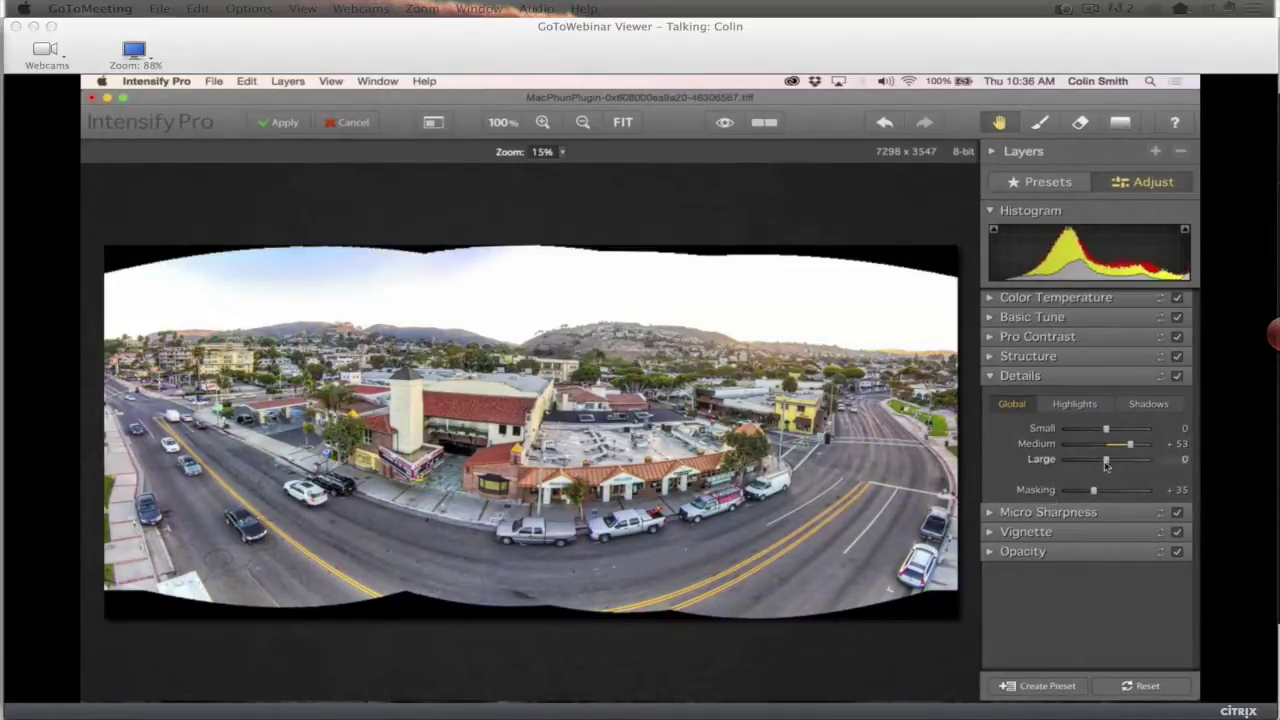
pyautogui.moveTo(1107, 462); pyautogui.dragTo(1114, 464)
pyautogui.click(725, 124)
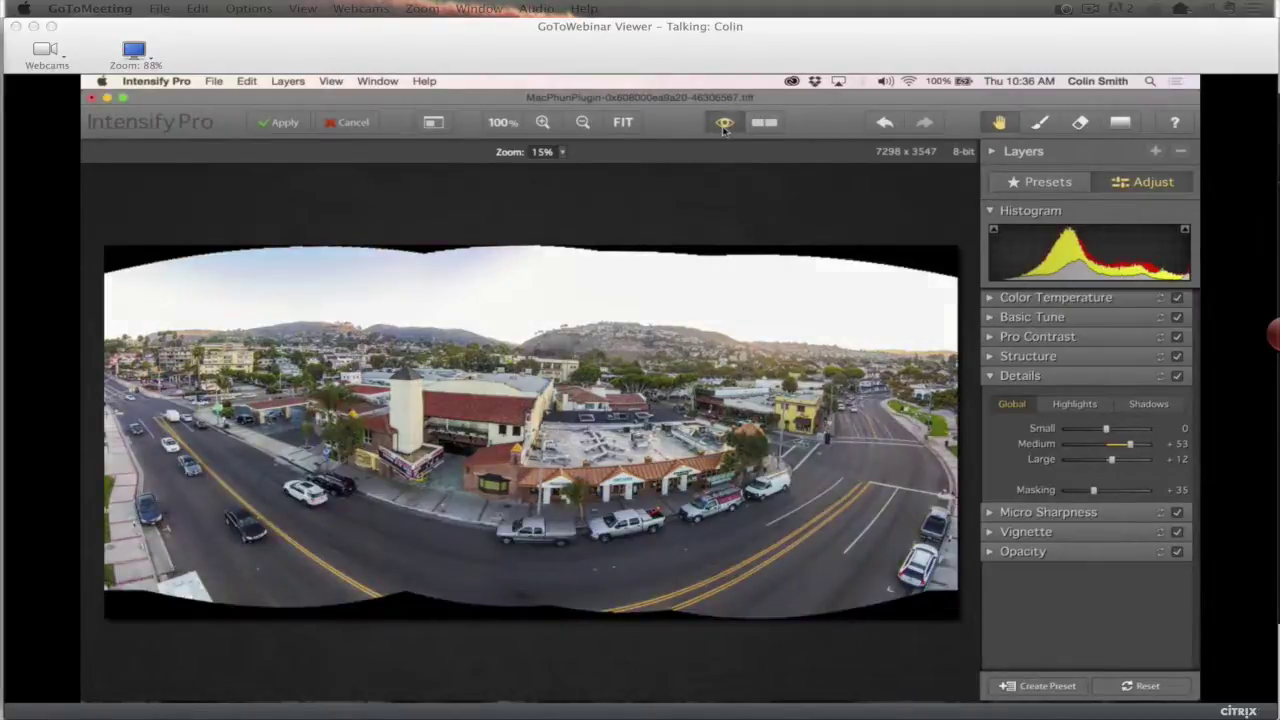
pyautogui.click(725, 125)
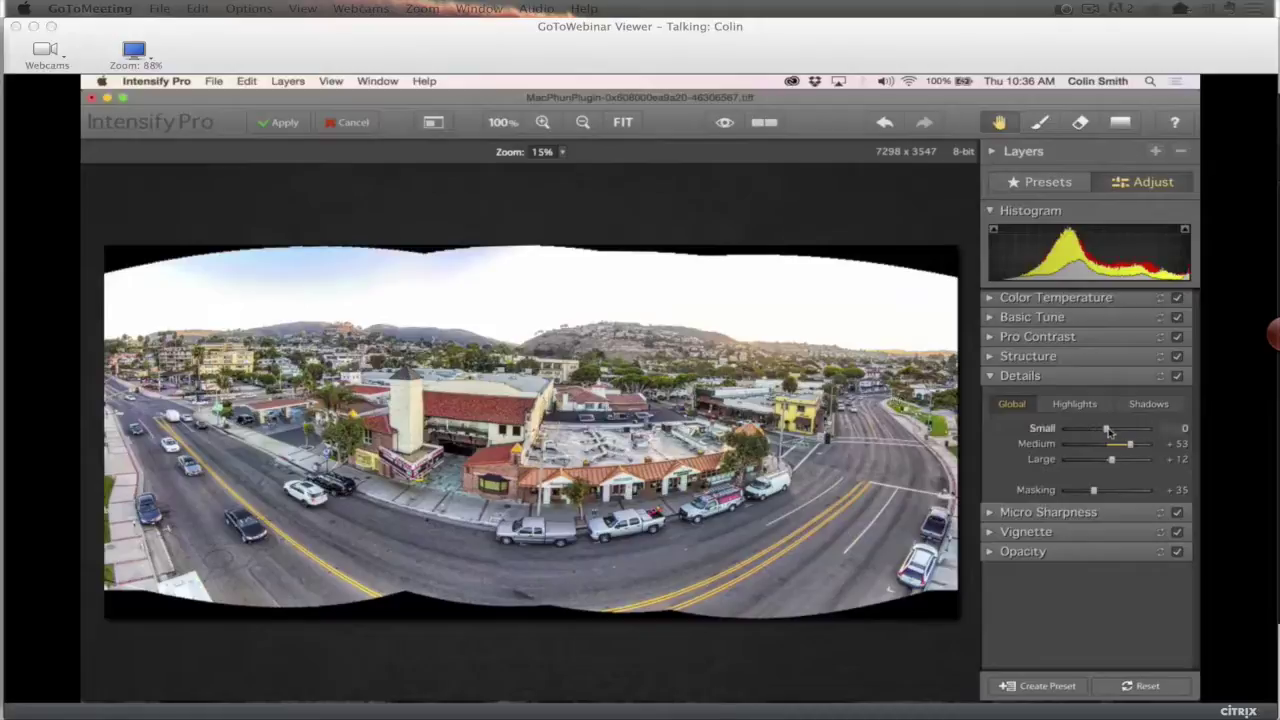
# Try the global Small details at +79, return them to 0, and open the Micro Sharpness settings
pyautogui.moveTo(1107, 429); pyautogui.dragTo(1145, 431)
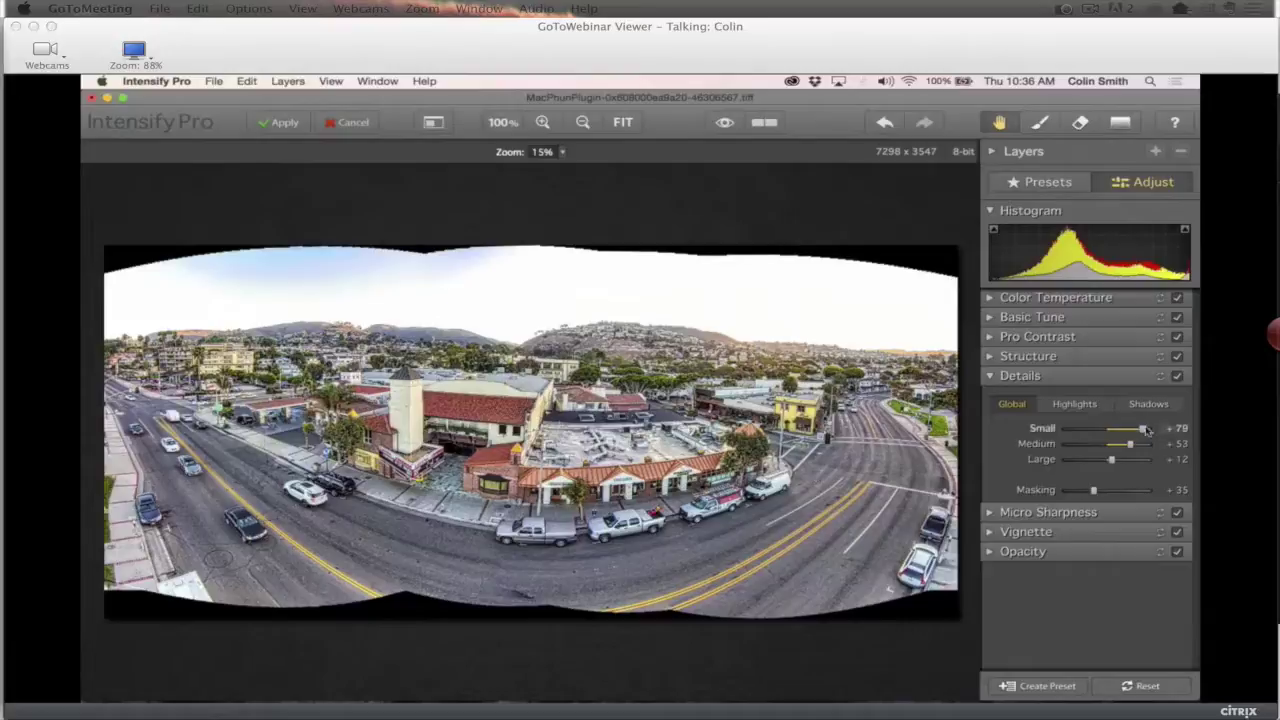
pyautogui.moveTo(1143, 430); pyautogui.dragTo(1107, 430)
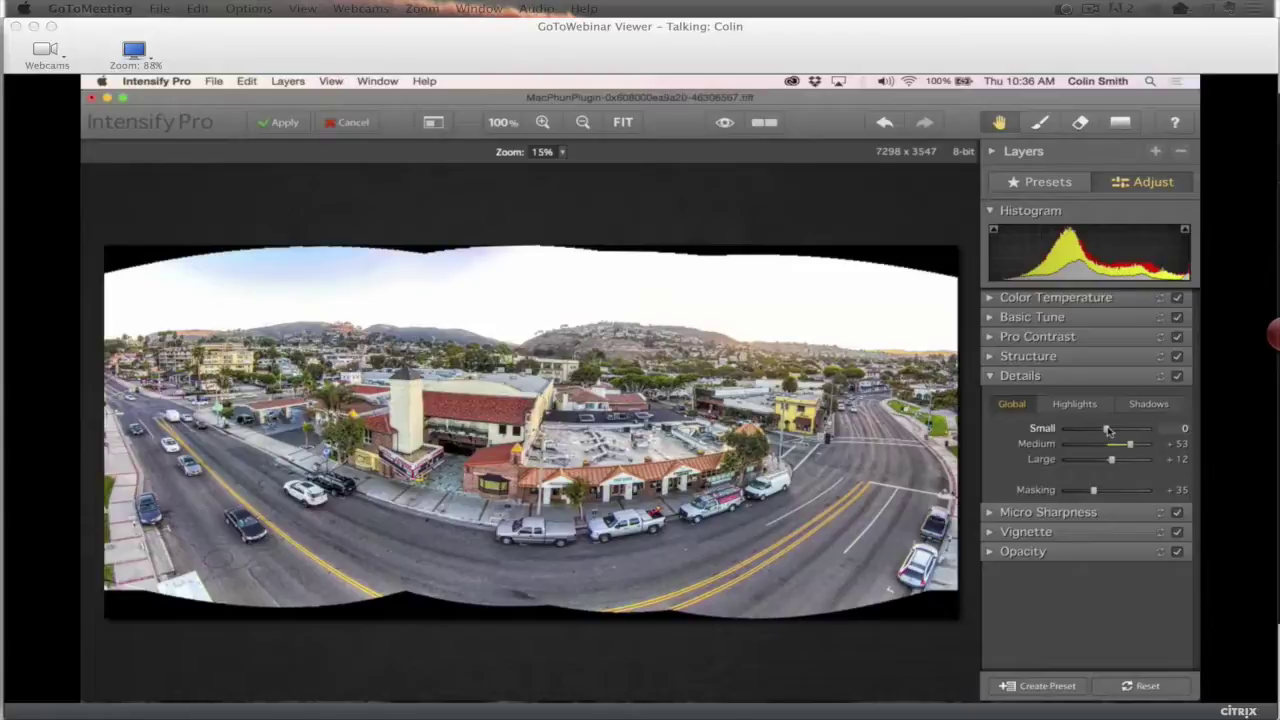
pyautogui.click(1000, 512)
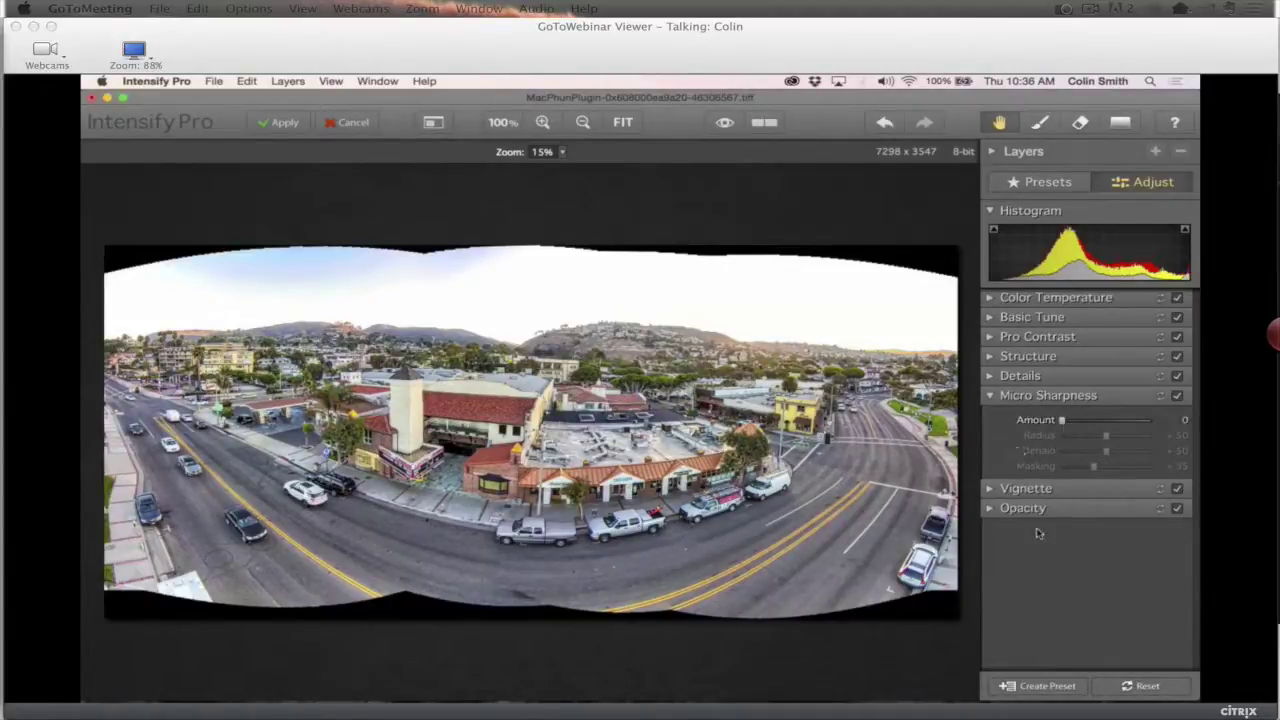
# Compare the whole enhanced panorama with the original image
pyautogui.click(726, 122)
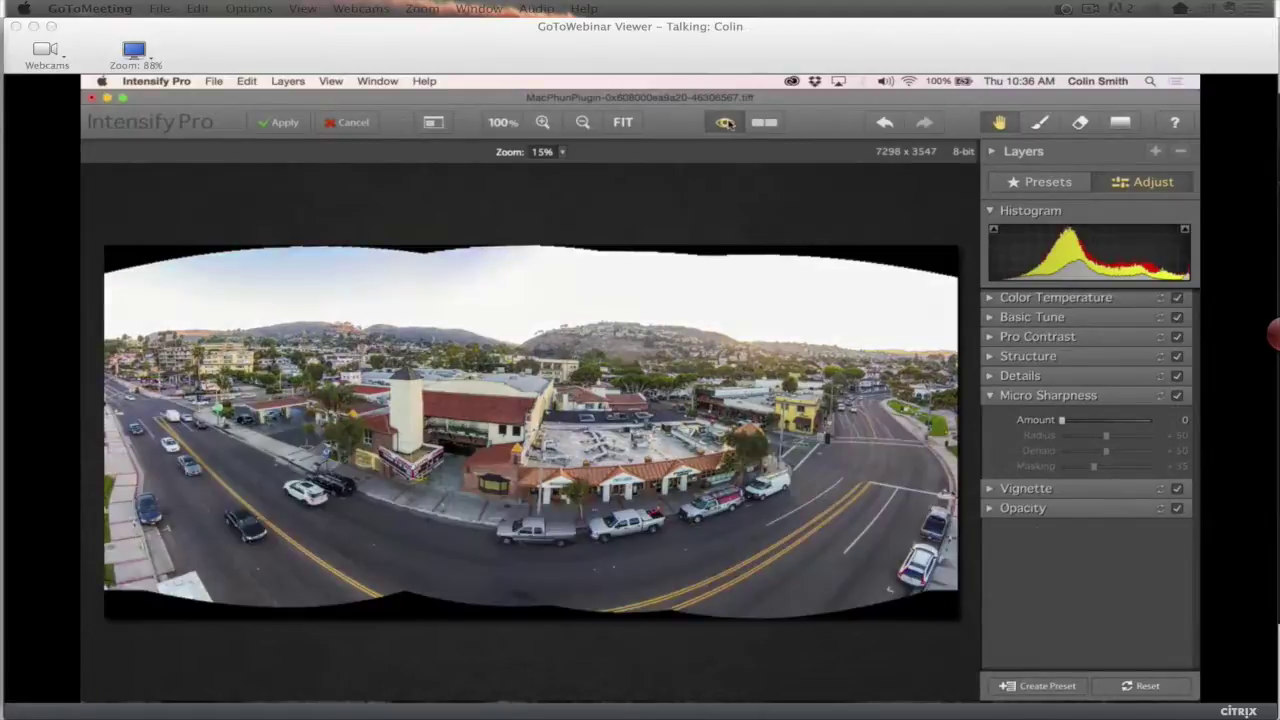
pyautogui.click(726, 122)
pyautogui.click(726, 122)
pyautogui.click(726, 122)
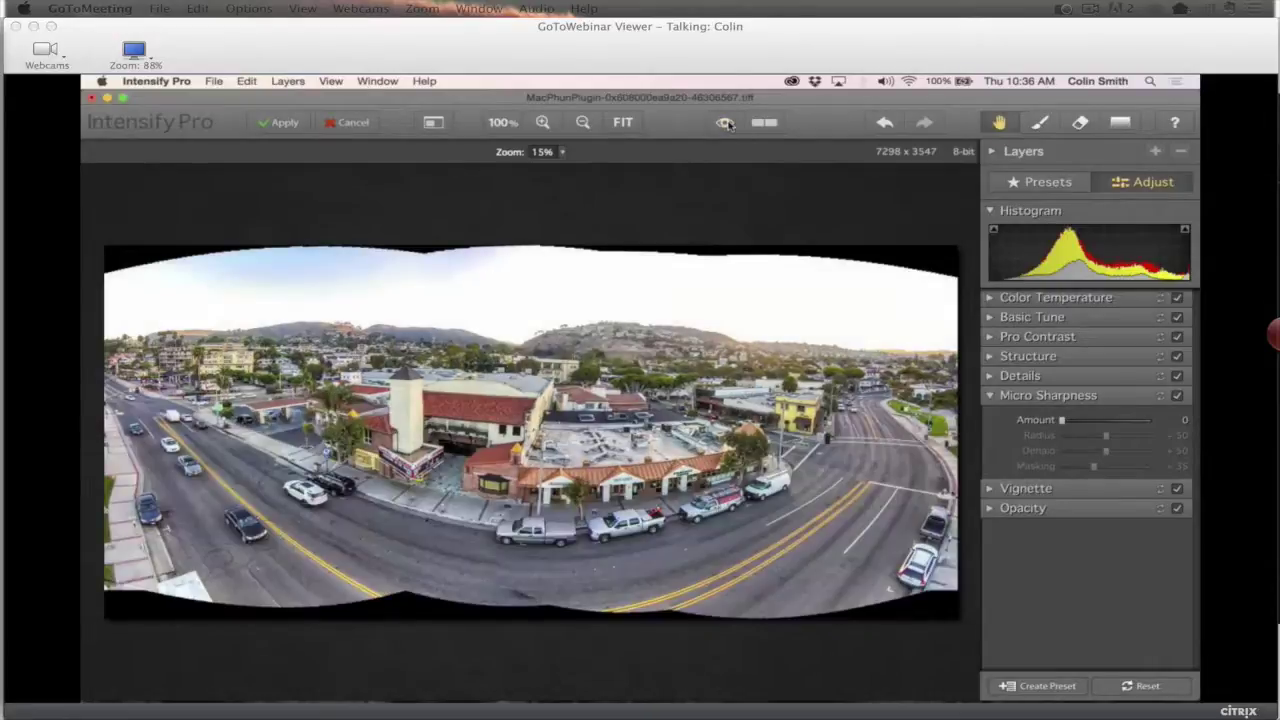
# Examine the buildings around the cinema tower at 44% zoom, switching between the original and enhanced image
pyautogui.click(542, 122)
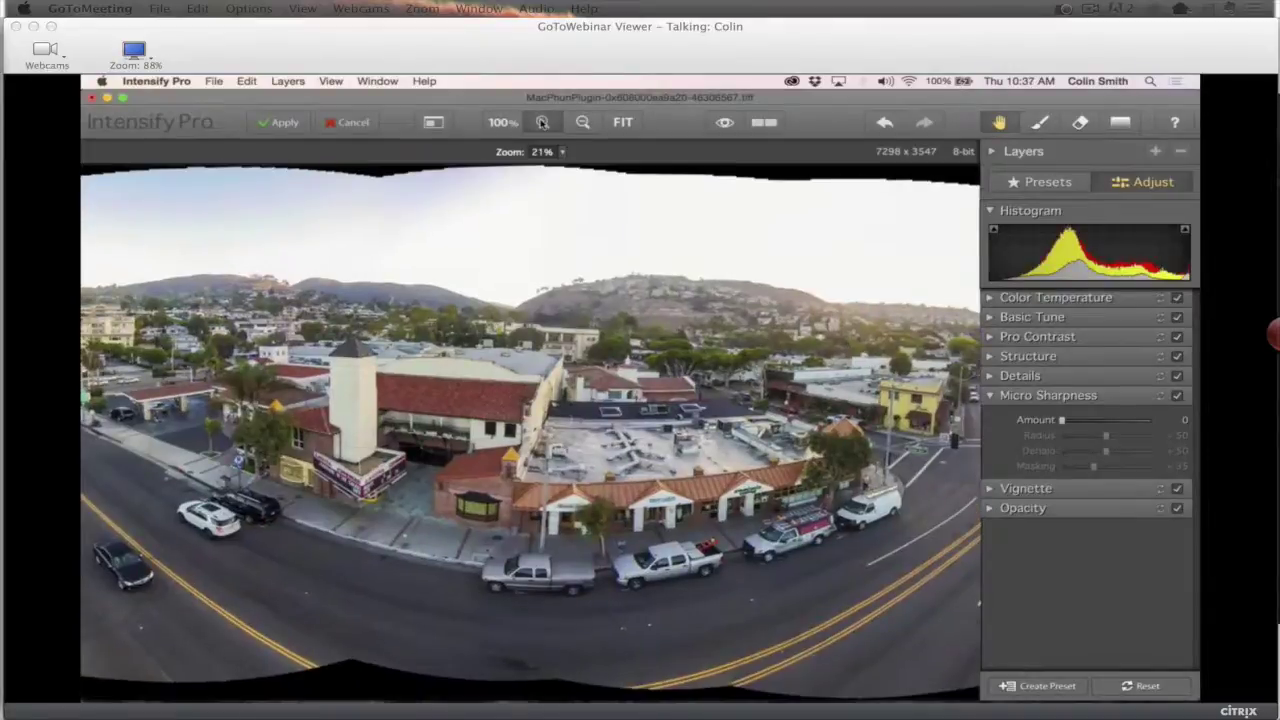
pyautogui.click(542, 122)
pyautogui.click(542, 122)
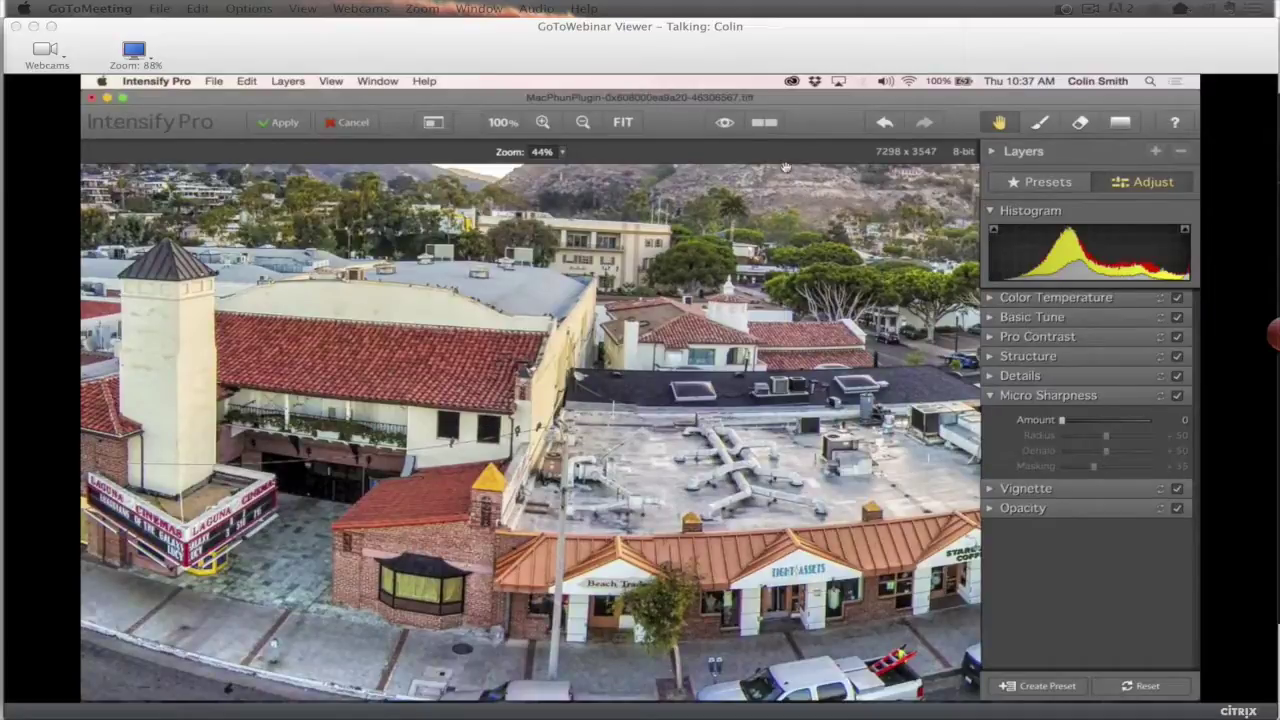
pyautogui.click(726, 122)
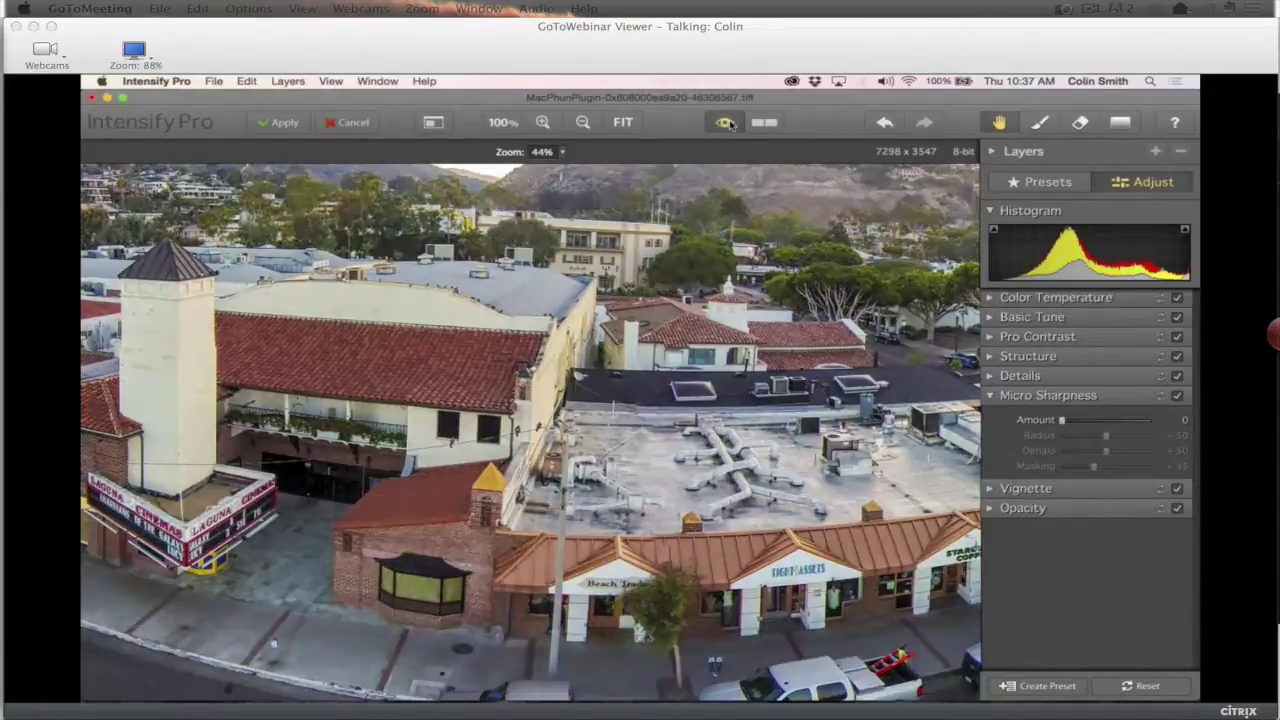
pyautogui.click(726, 122)
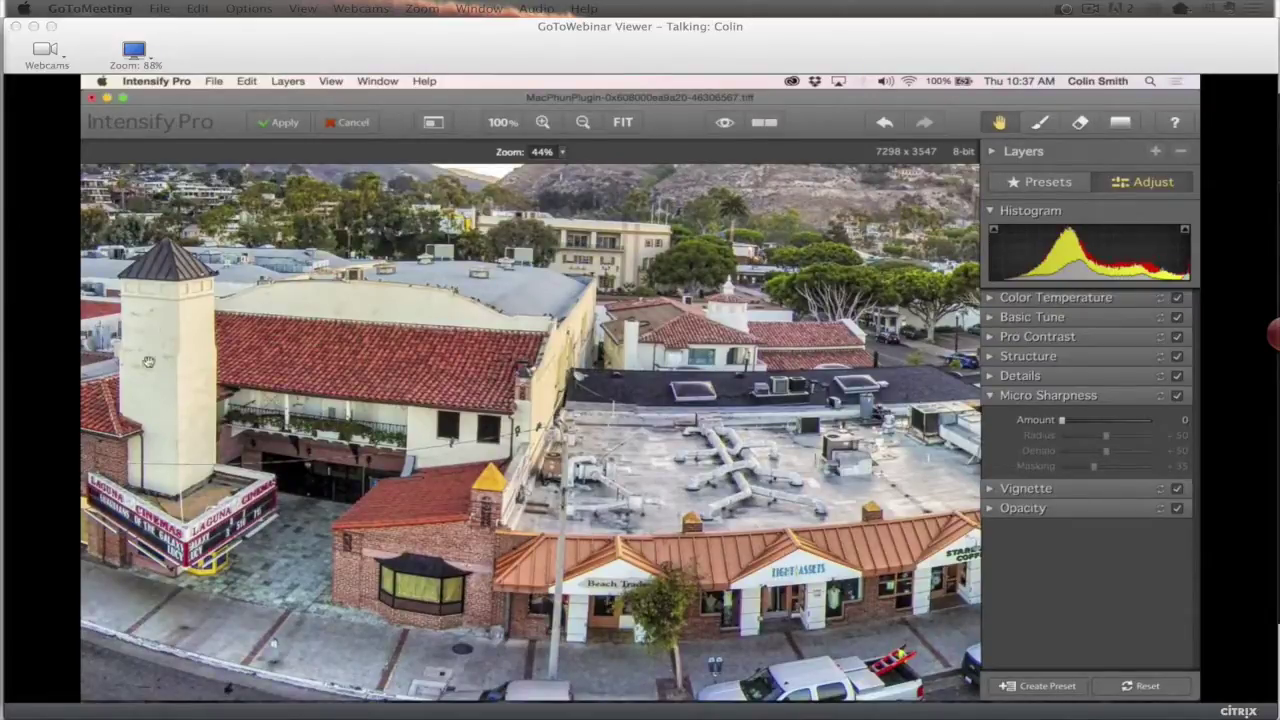
pyautogui.click(727, 122)
pyautogui.click(731, 122)
# Compare before and after side by side, inspect the storefronts and parked trucks up close, and return to the full panorama
pyautogui.click(776, 123)
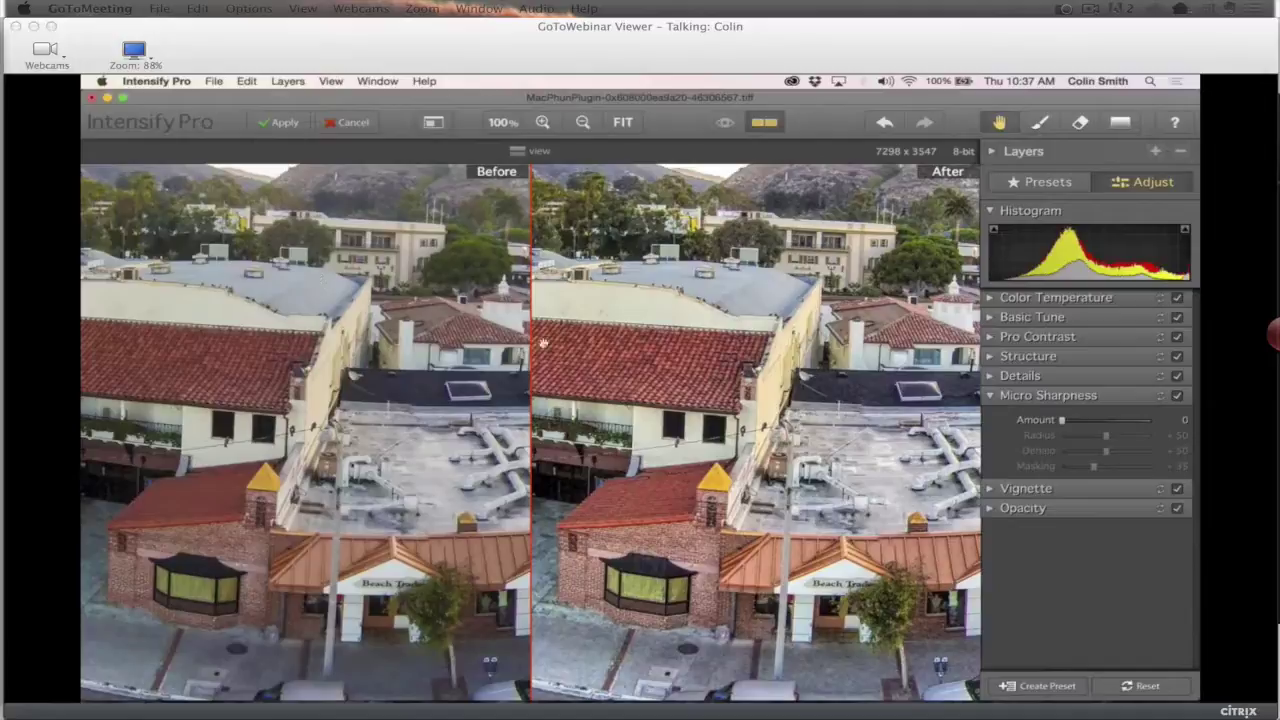
pyautogui.click(763, 122)
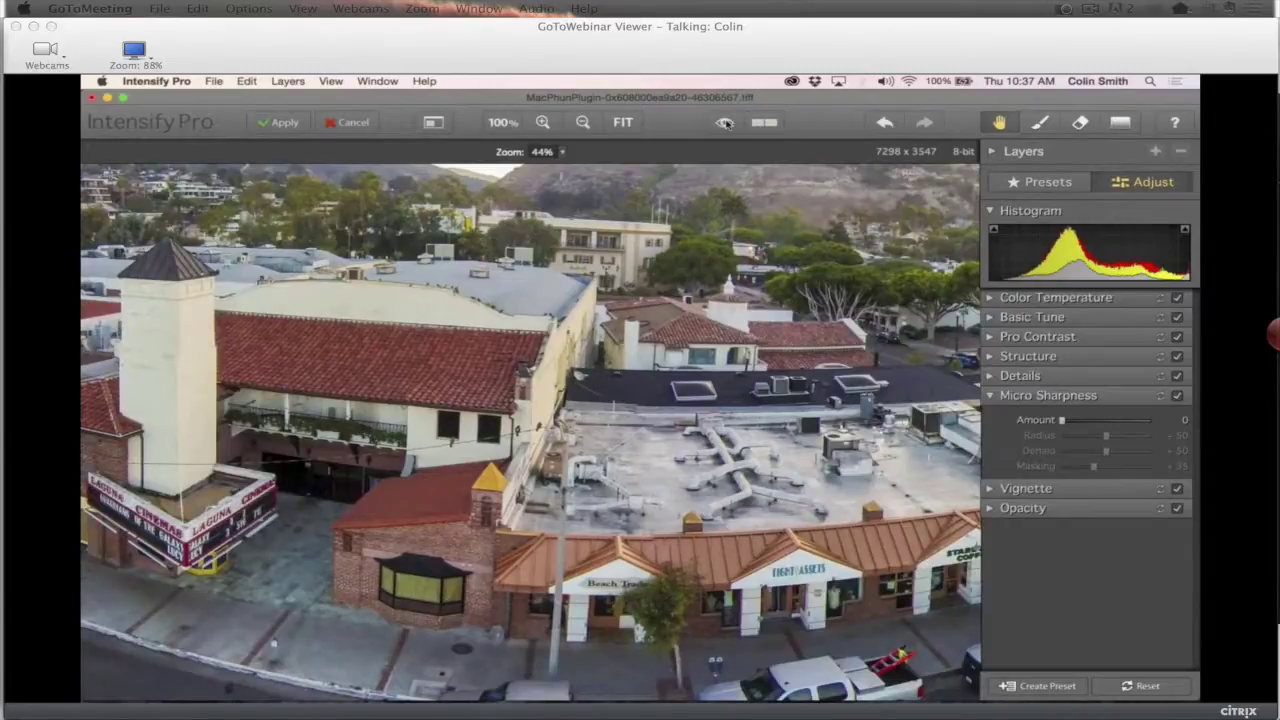
pyautogui.click(724, 122)
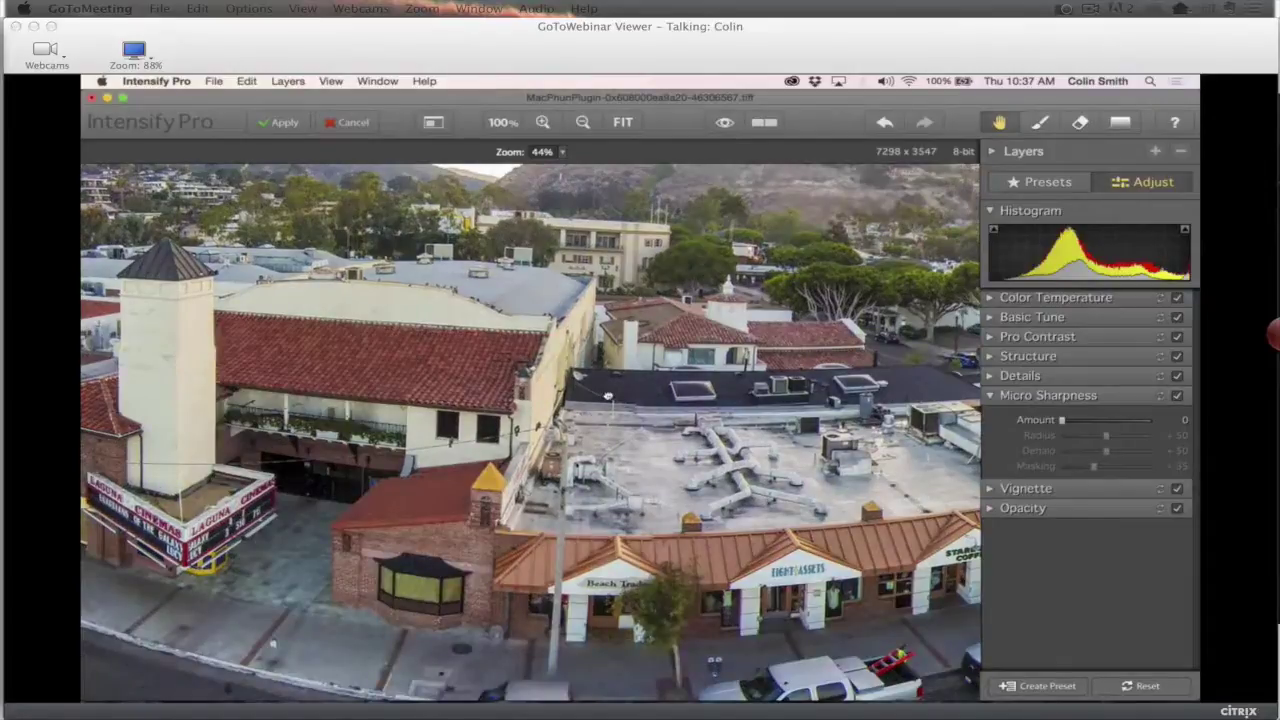
pyautogui.moveTo(607, 396); pyautogui.dragTo(512, 313)
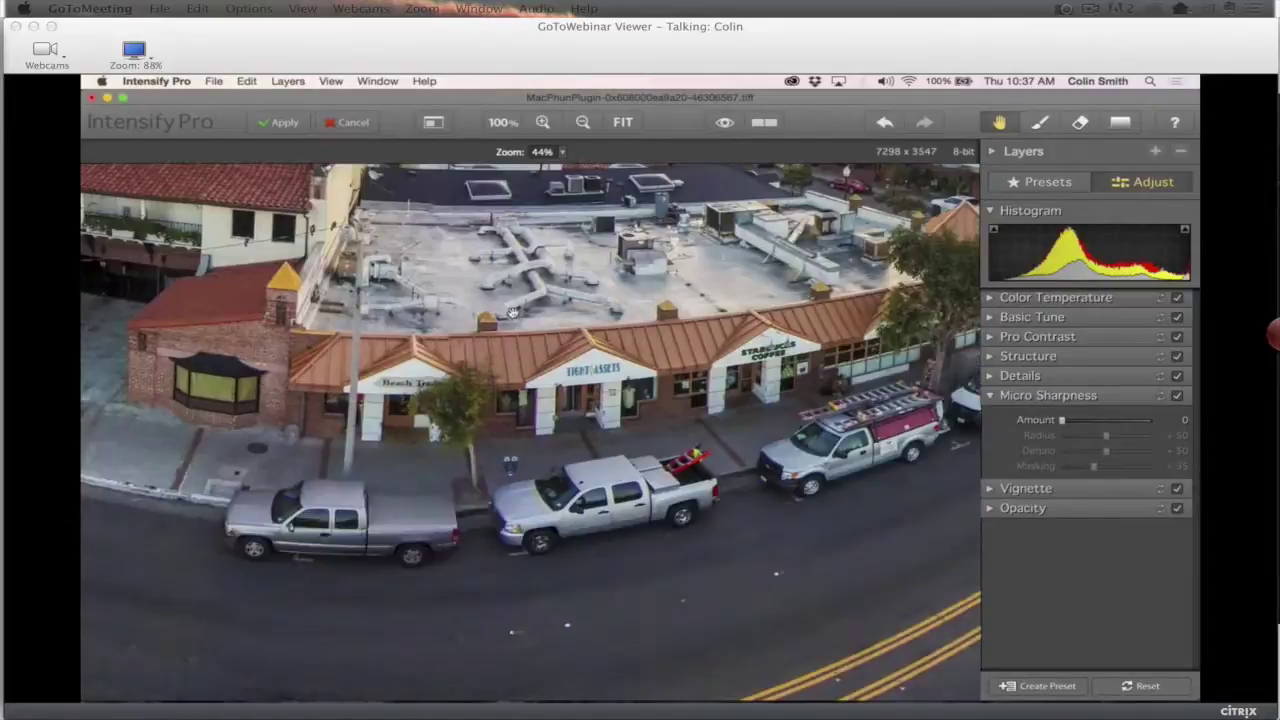
pyautogui.hscroll(5, 512, 313)
pyautogui.hscroll(-6, 479, 323)
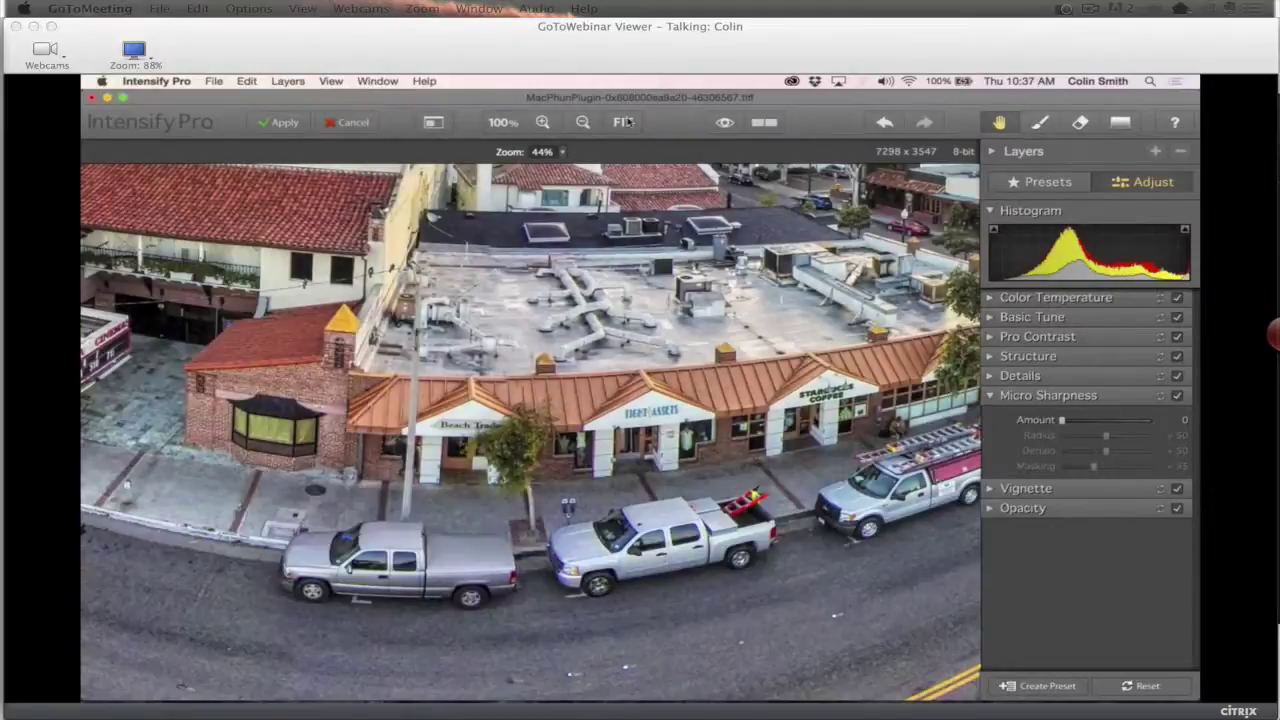
pyautogui.click(624, 122)
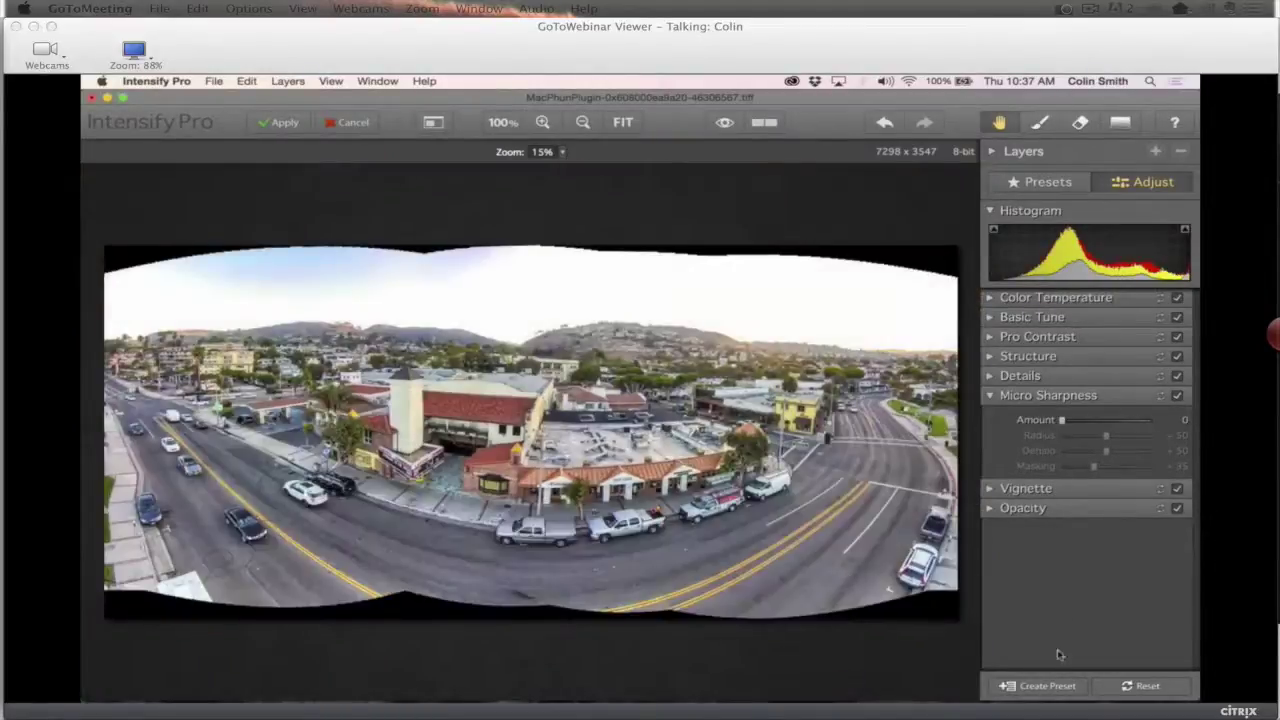
# Save the current adjustments as a preset named laguna
pyautogui.click(1042, 686)
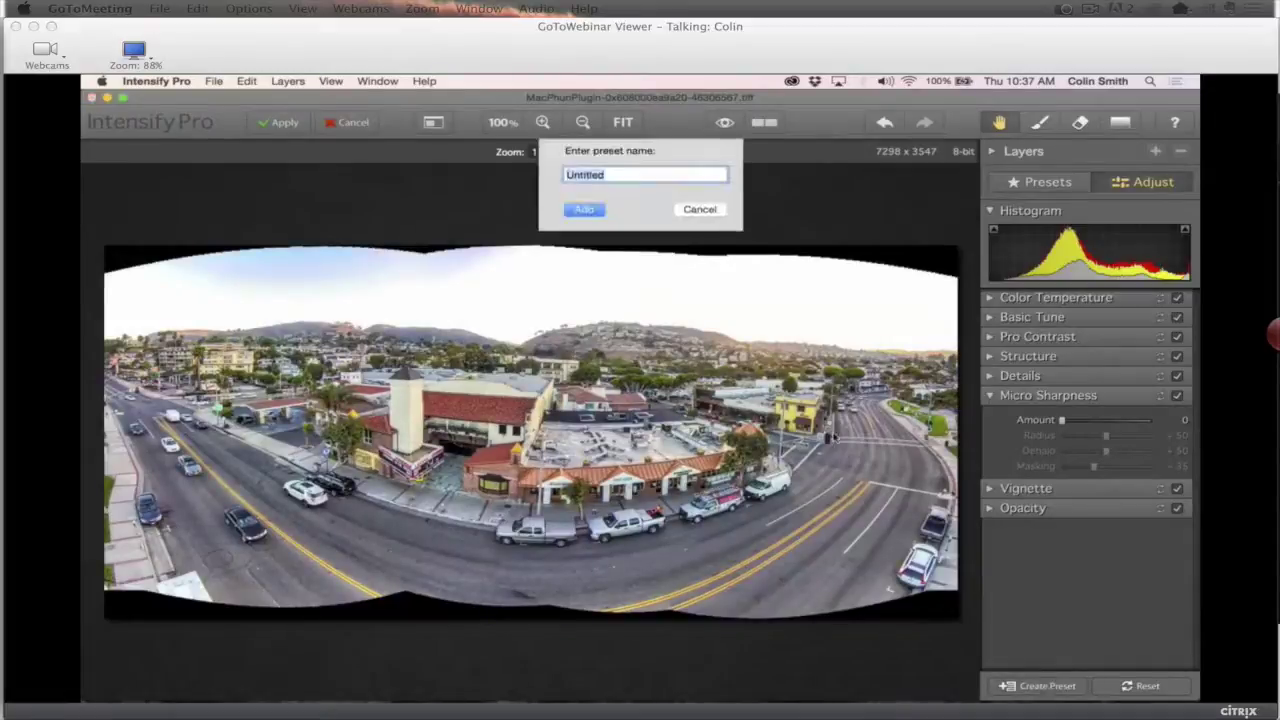
pyautogui.write('laguna')
pyautogui.click(583, 210)
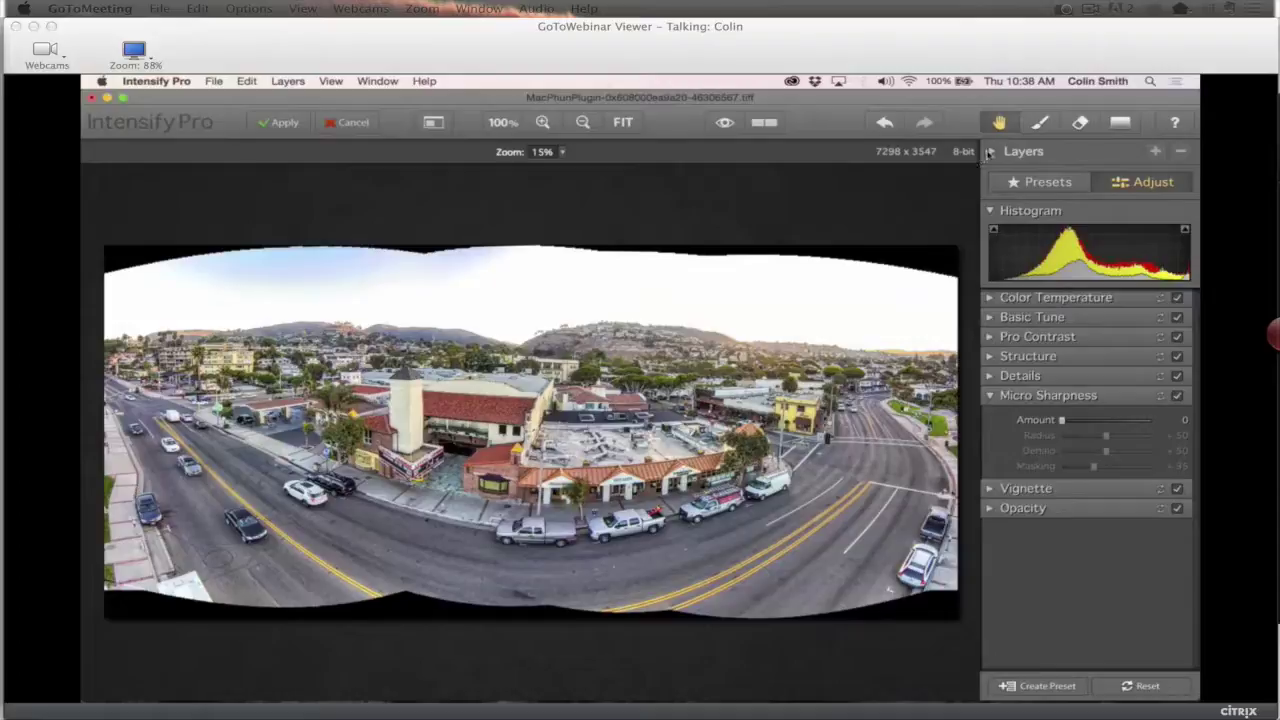
# Show the layers and lower the opacity of Layer 0 to 75
pyautogui.click(991, 152)
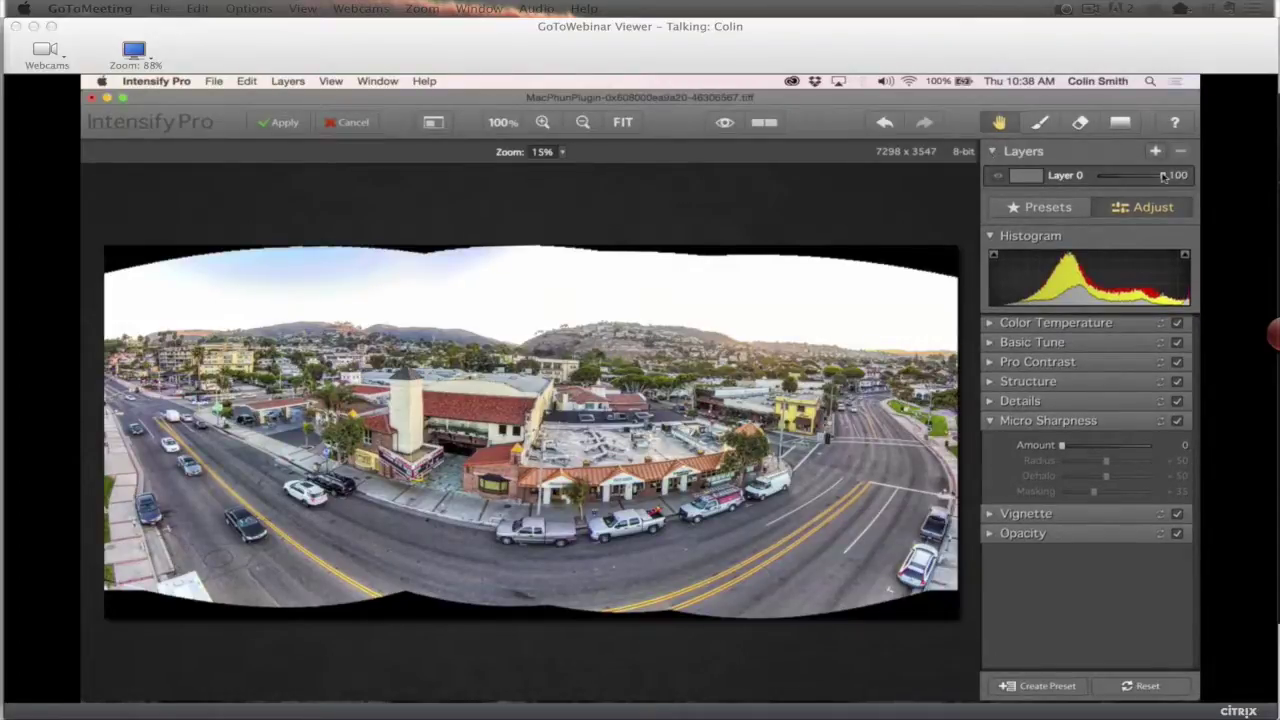
pyautogui.moveTo(1145, 177)
pyautogui.mouseDown()
pyautogui.moveTo(1094, 182)
pyautogui.moveTo(1147, 178)
pyautogui.mouseUp()
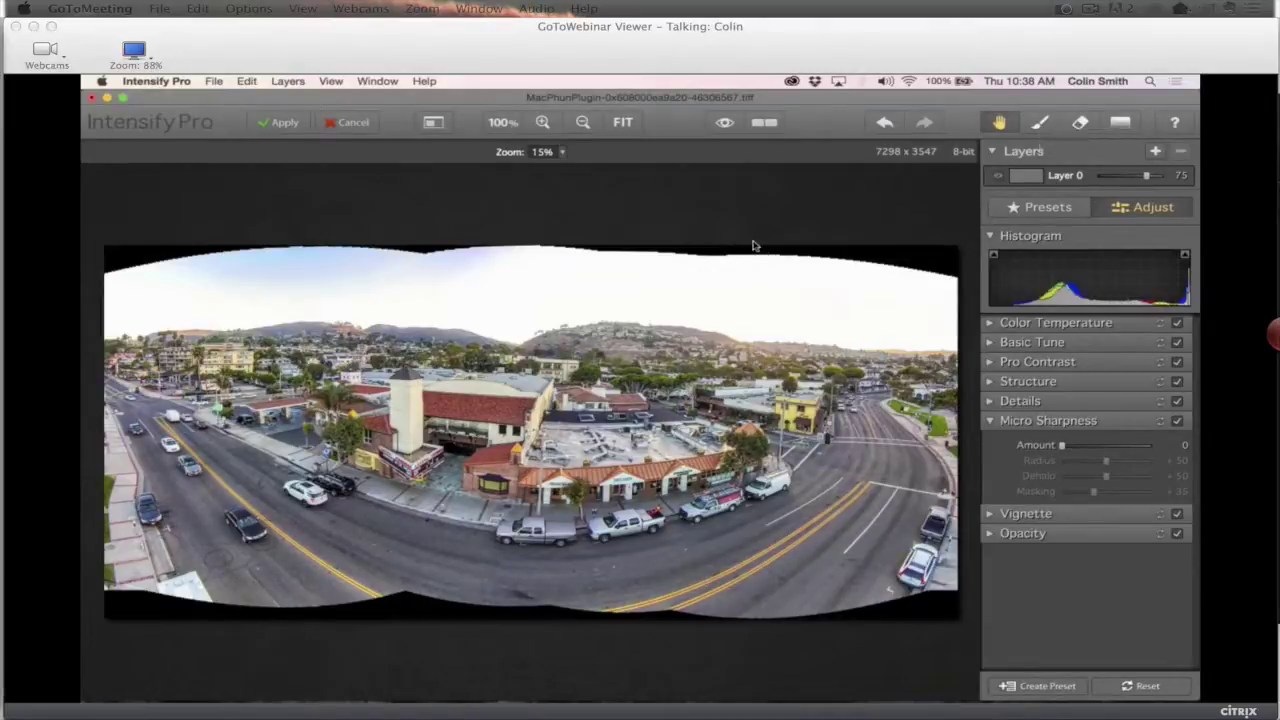
# Try the custom presets aerial, aerial 2 and high contrast Sky on Layer 0, reducing the amount of the last one
pyautogui.click(1060, 210)
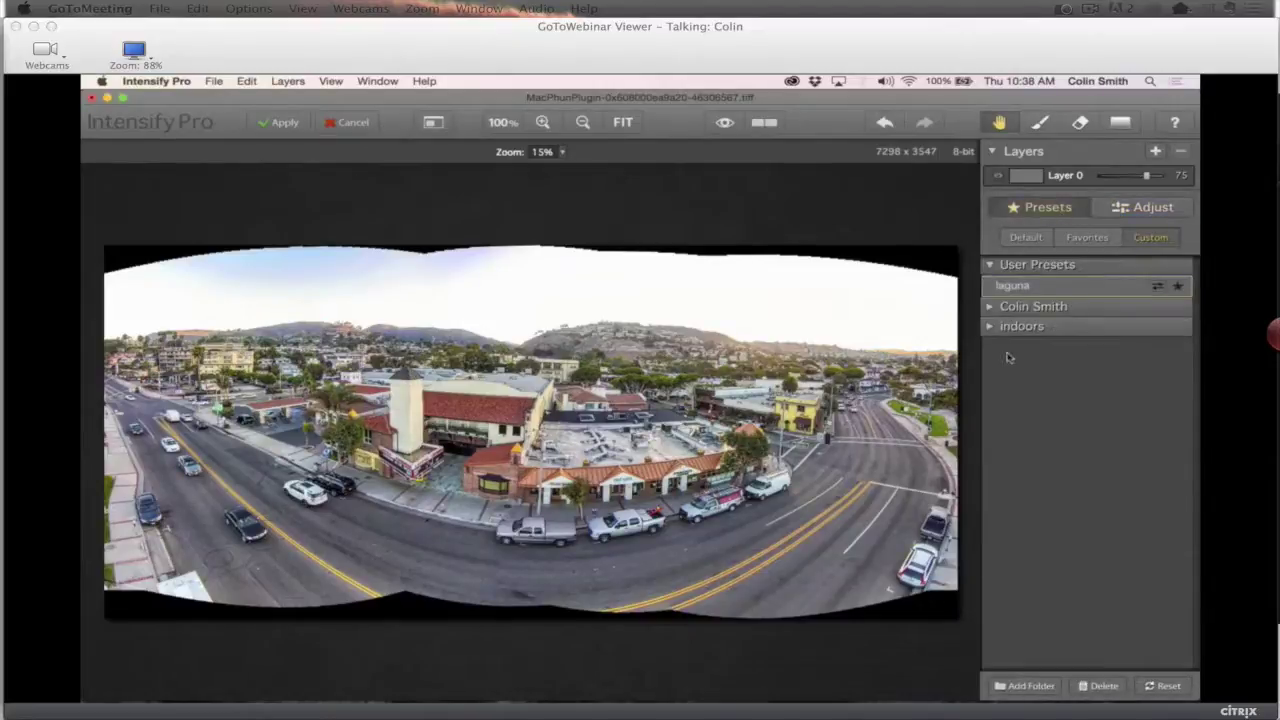
pyautogui.click(990, 307)
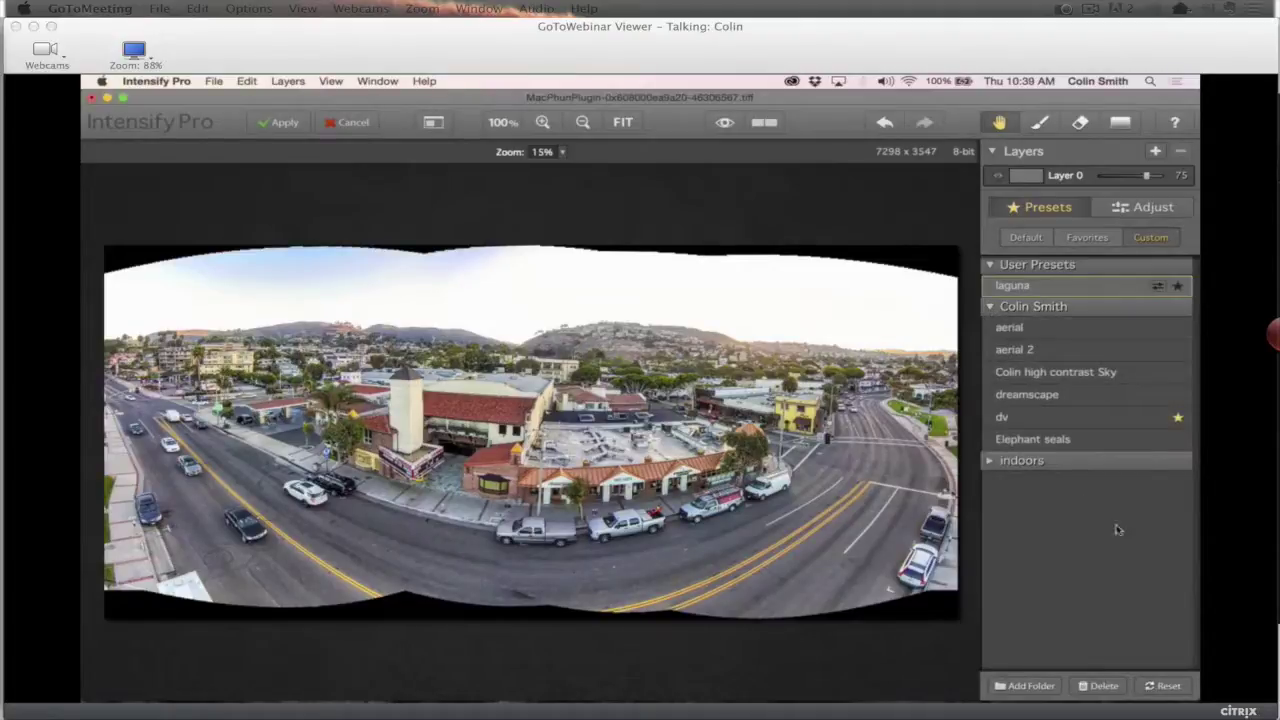
pyautogui.click(1047, 330)
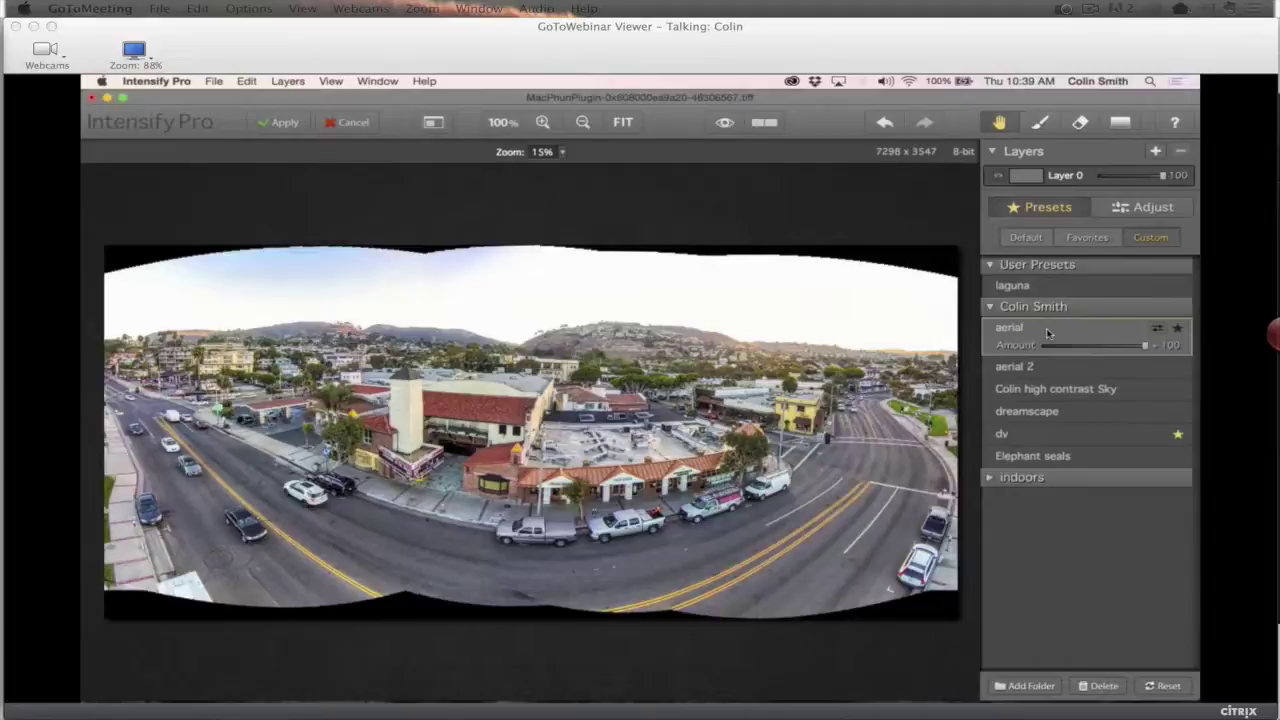
pyautogui.click(1051, 367)
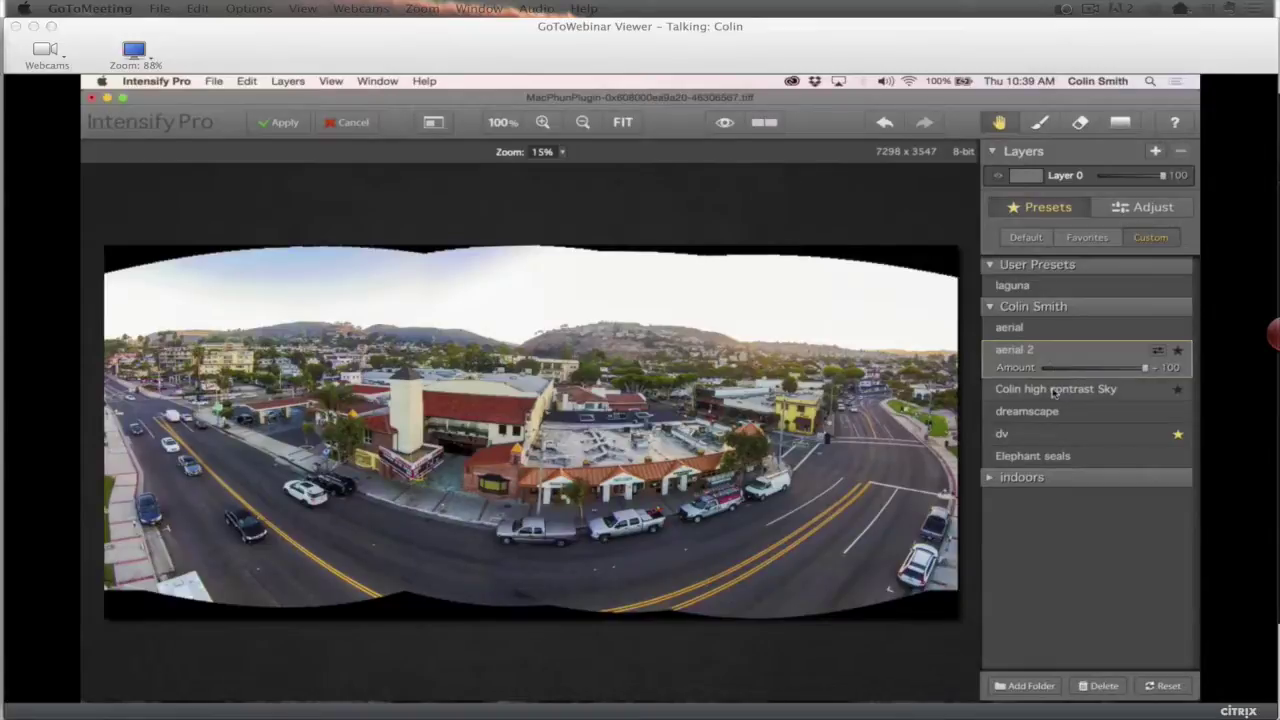
pyautogui.click(1053, 390)
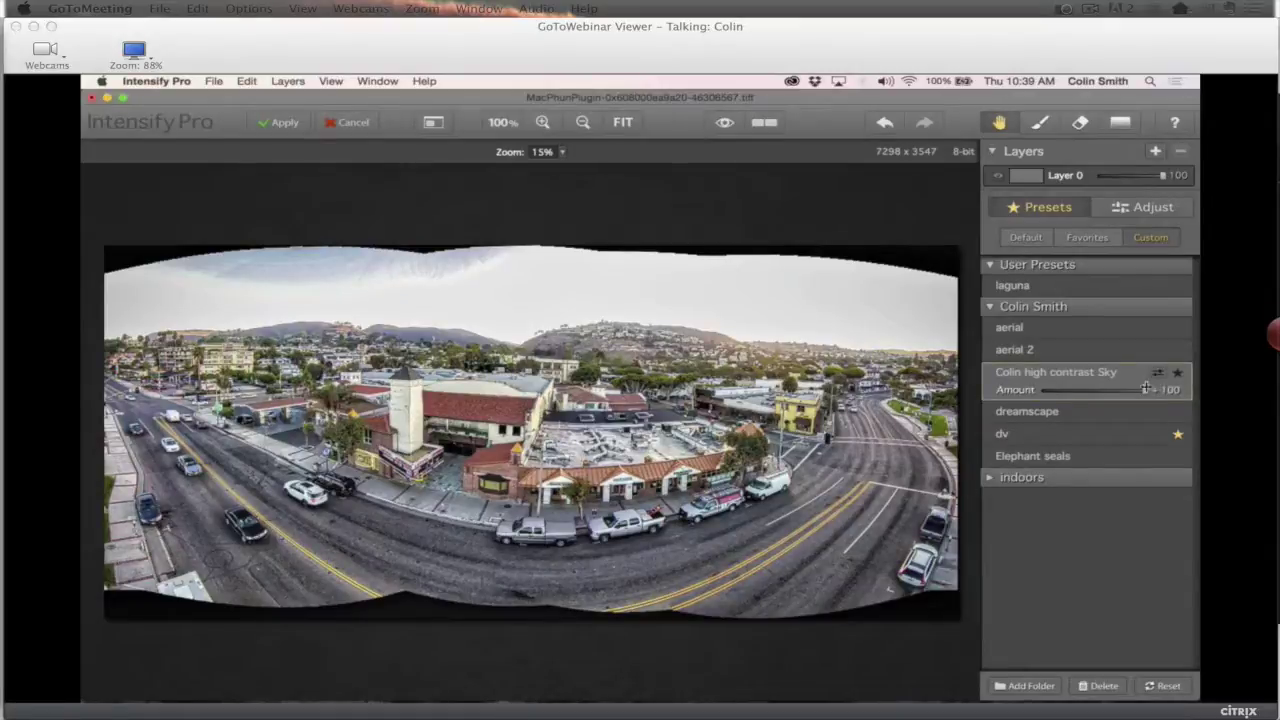
pyautogui.moveTo(1128, 397); pyautogui.dragTo(1086, 393)
pyautogui.doubleClick(1086, 393)
# Apply the laguna preset to Layer 0 at full amount and add a new layer above it
pyautogui.click(1034, 288)
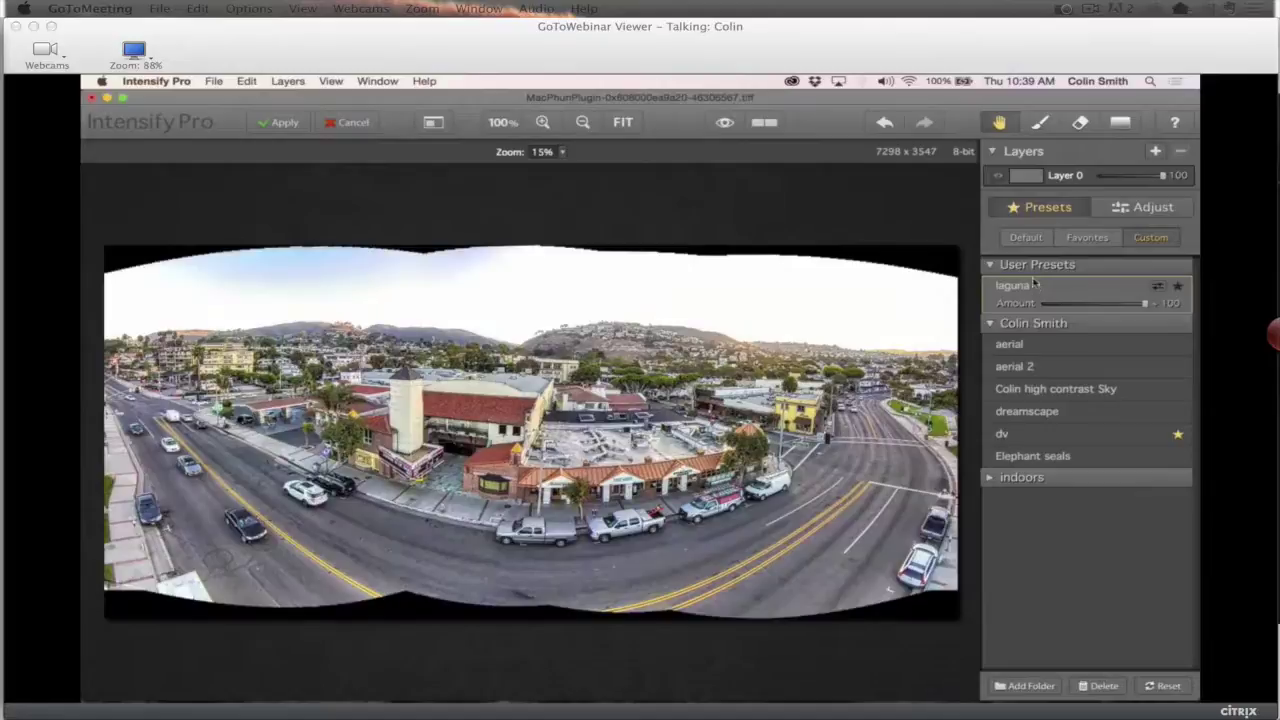
pyautogui.click(1155, 152)
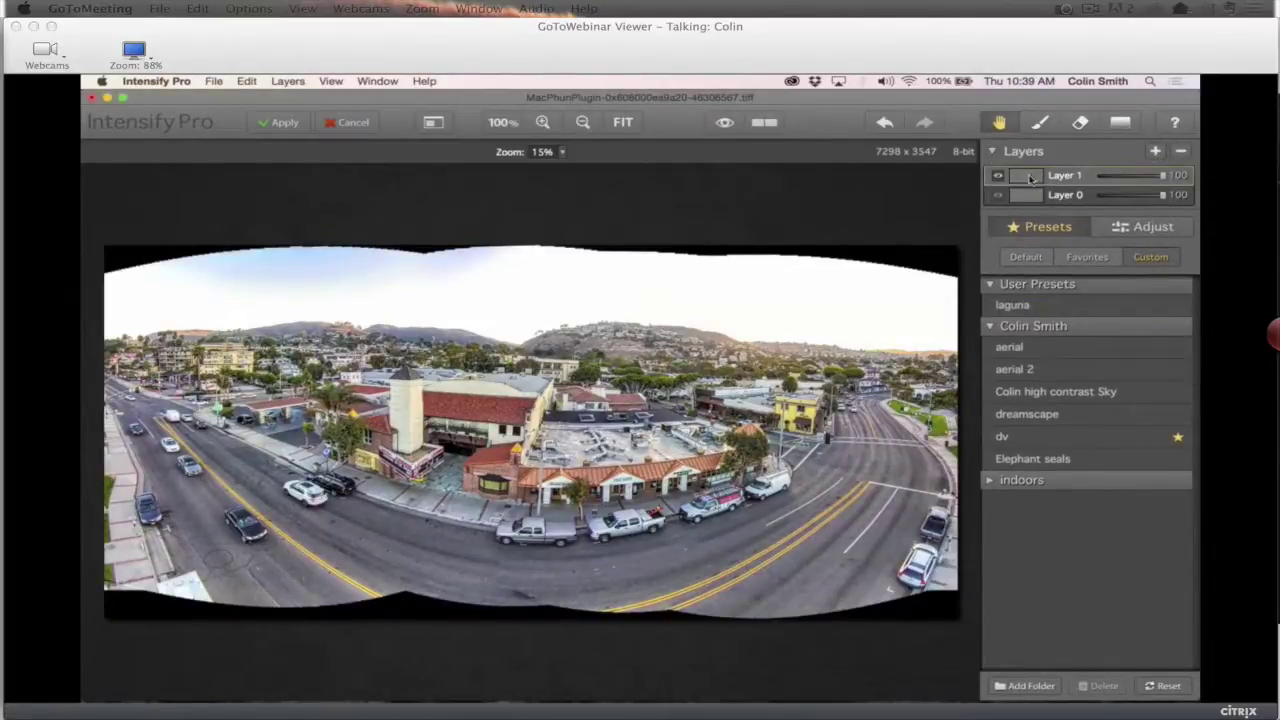
# Try the dreamscape preset on Layer 1, and replace it with the high contrast Sky preset at an amount of +49
pyautogui.click(1045, 414)
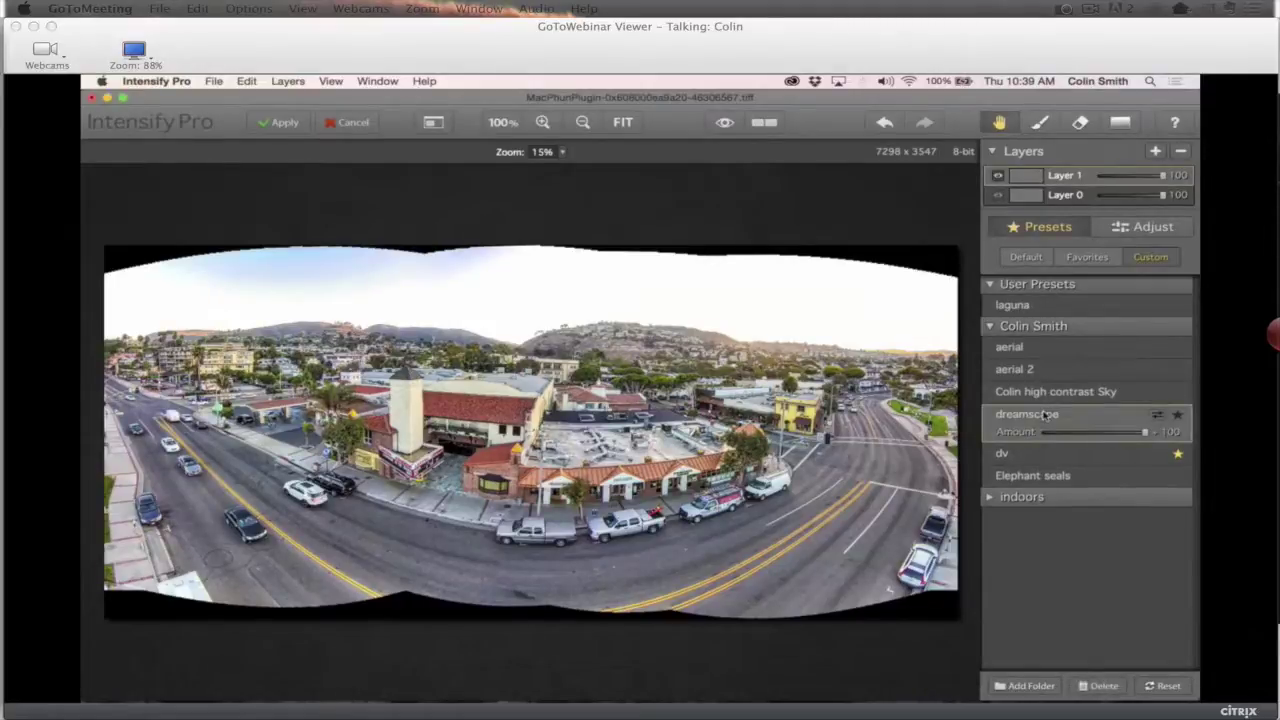
pyautogui.click(1038, 392)
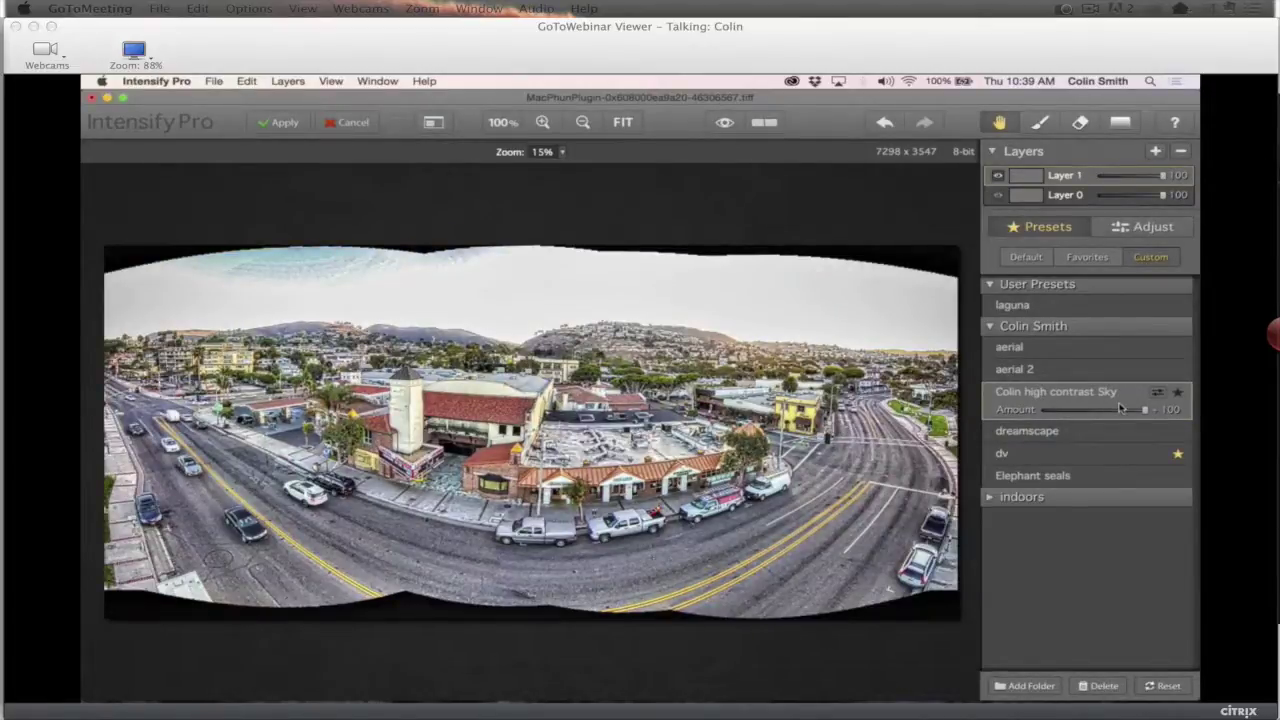
pyautogui.moveTo(1145, 410); pyautogui.dragTo(1092, 410)
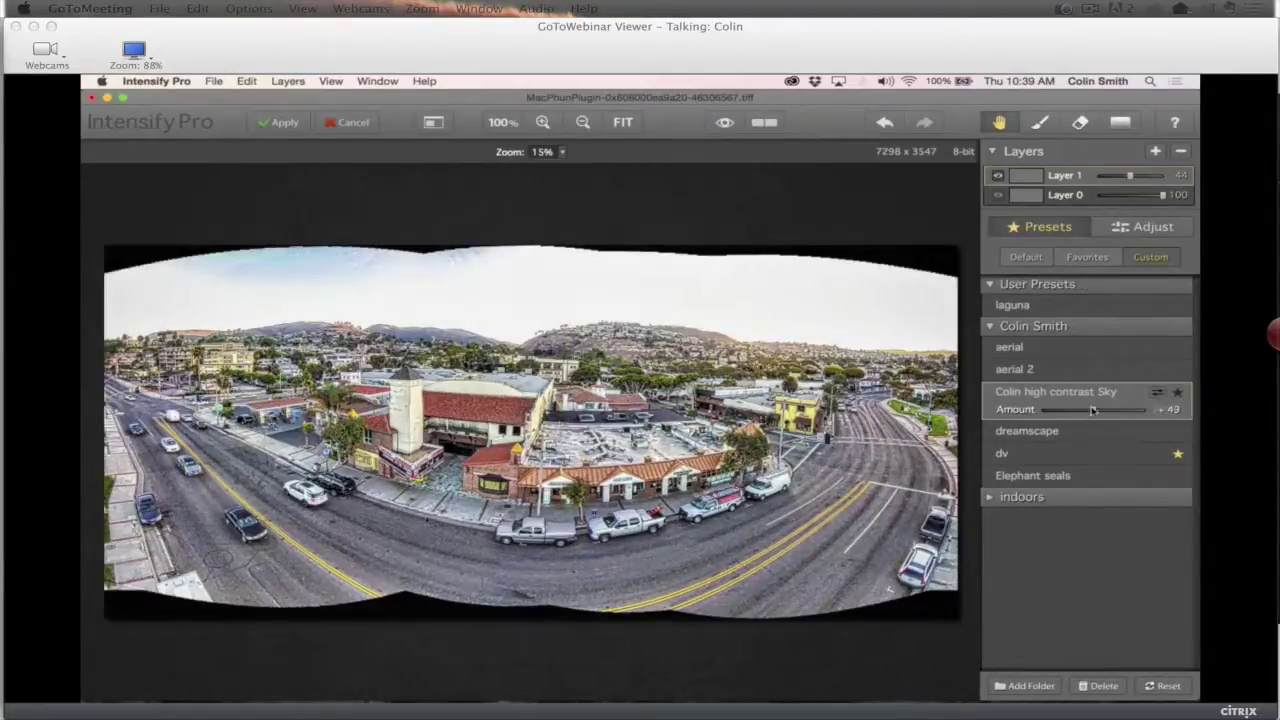
# Paint a mask on Layer 1 over the buildings in the middle of the panorama with a size 106 brush
pyautogui.click(1043, 121)
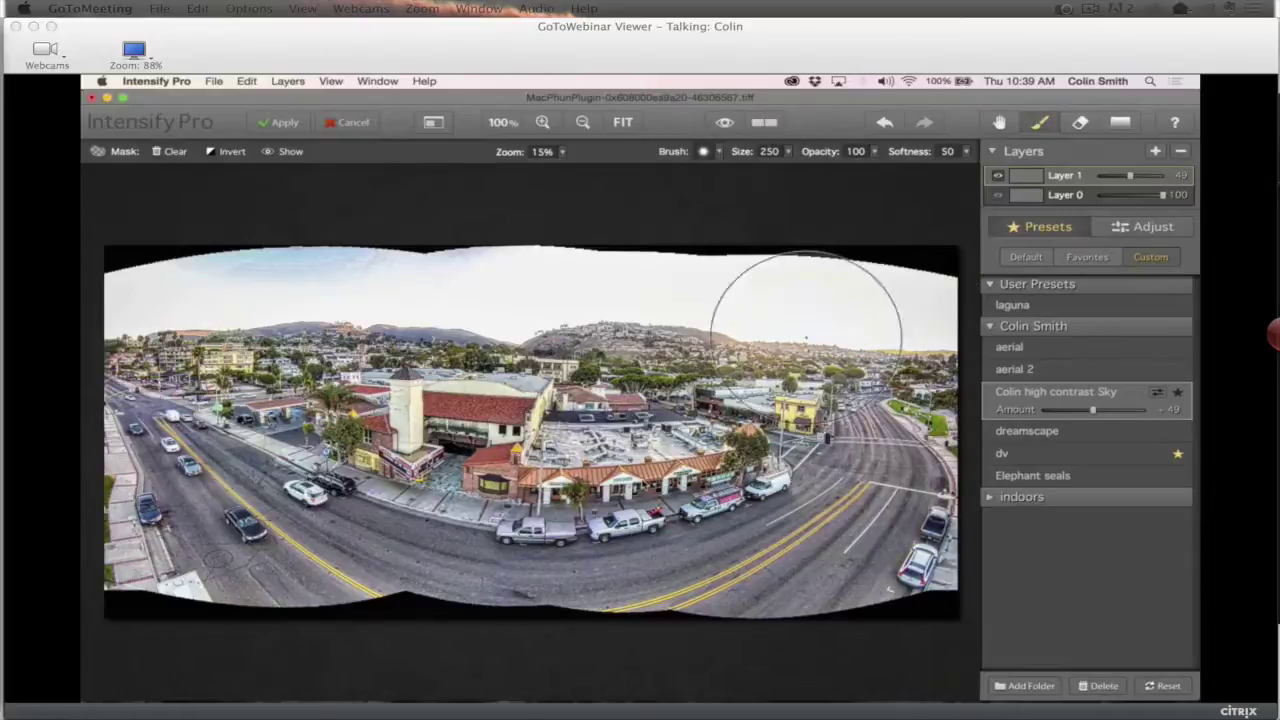
pyautogui.press('[')
pyautogui.press('[')
pyautogui.press('[')
pyautogui.press('[')
pyautogui.press('[')
pyautogui.press('[')
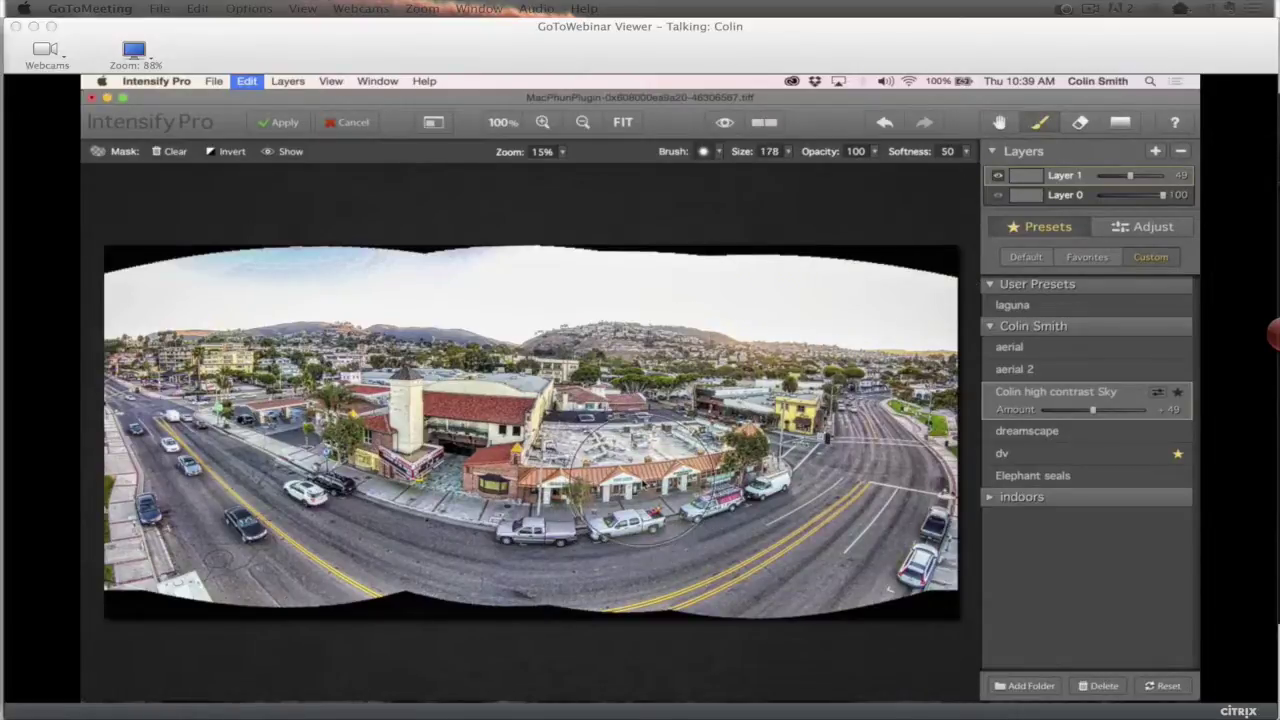
pyautogui.press('[')
pyautogui.press('[')
pyautogui.press('[')
pyautogui.press('[')
pyautogui.press('[')
pyautogui.press('[')
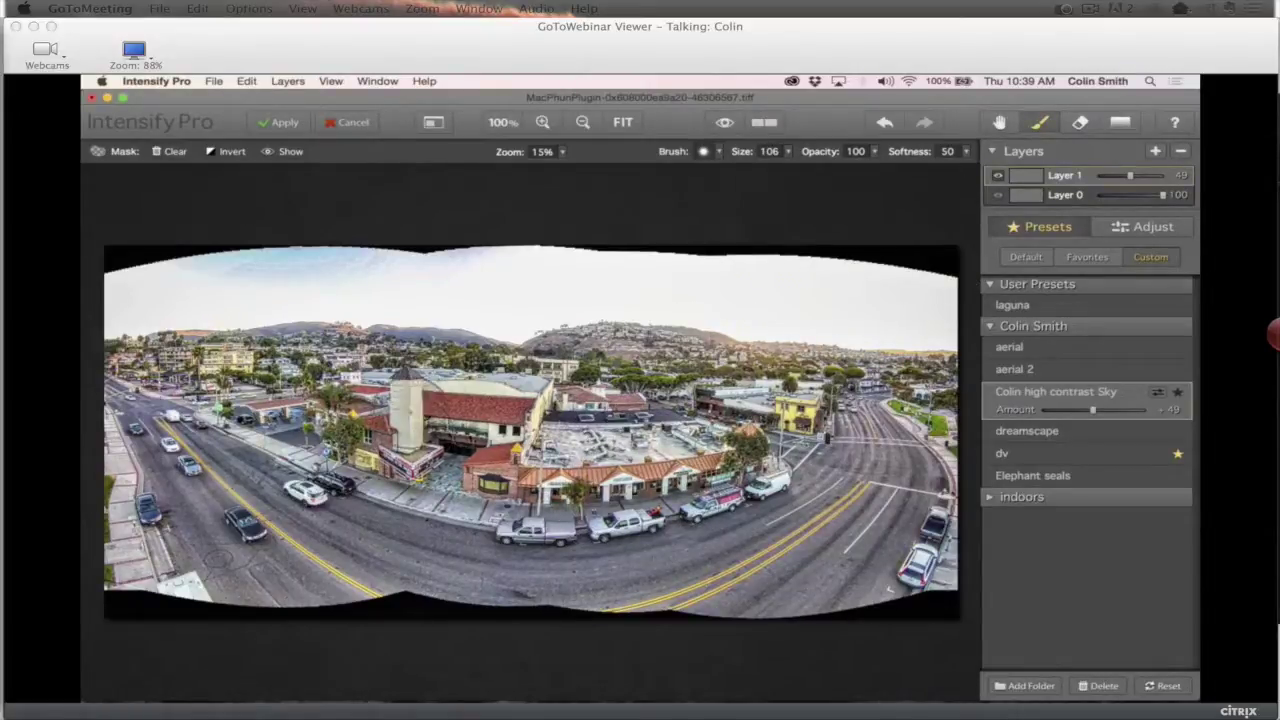
pyautogui.moveTo(614, 490)
pyautogui.mouseDown()
pyautogui.moveTo(395, 435)
pyautogui.moveTo(360, 410)
pyautogui.moveTo(440, 390)
pyautogui.moveTo(500, 420)
pyautogui.moveTo(500, 460)
pyautogui.moveTo(505, 425)
pyautogui.moveTo(403, 410)
pyautogui.moveTo(276, 418)
pyautogui.moveTo(502, 396)
pyautogui.mouseUp()
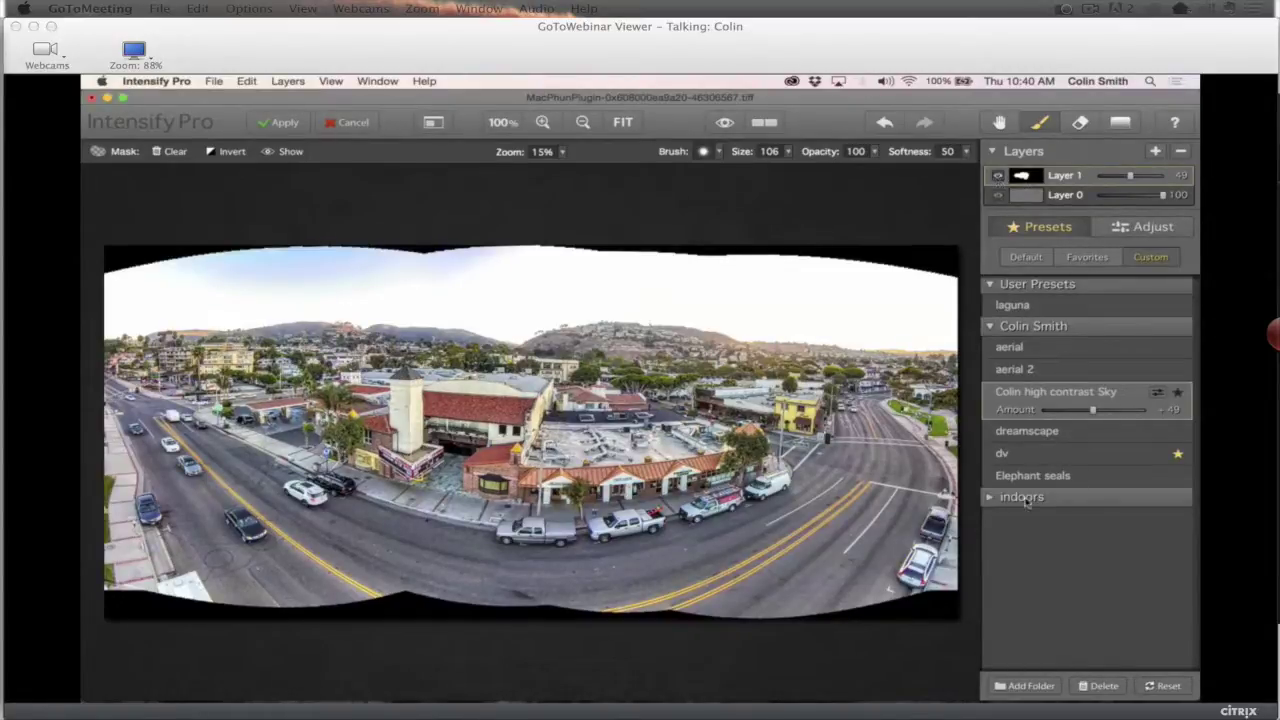
pyautogui.moveTo(670, 440)
pyautogui.mouseDown()
pyautogui.moveTo(600, 415)
pyautogui.moveTo(700, 449)
pyautogui.moveTo(676, 474)
pyautogui.moveTo(564, 487)
pyautogui.mouseUp()
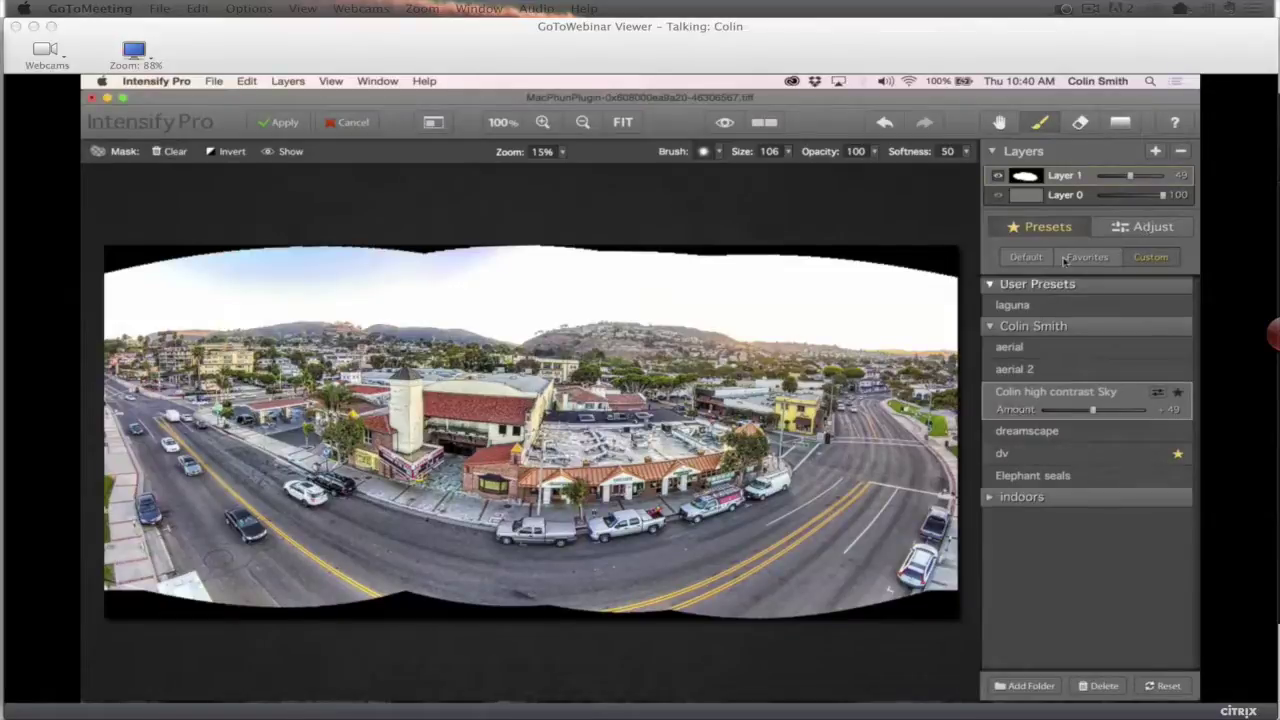
# Set Layer 1's Basic Tune highlights to -72 and its global Structure shadows to +3
pyautogui.click(1138, 233)
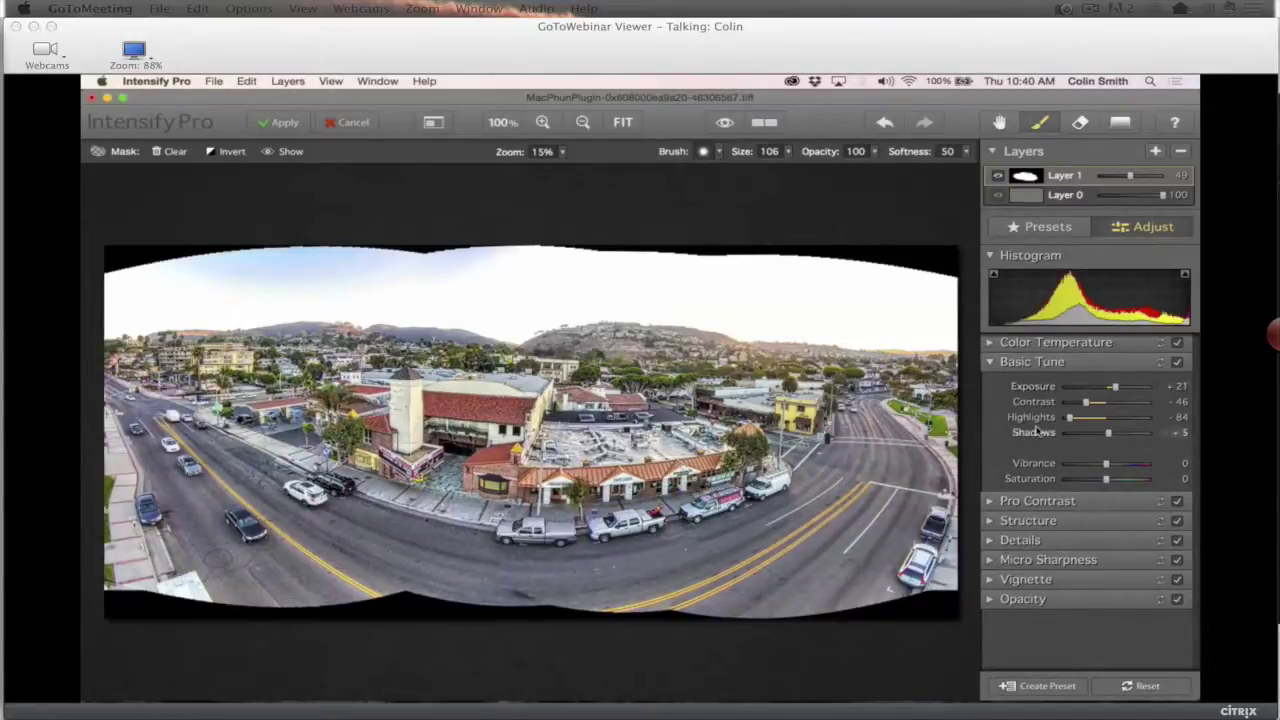
pyautogui.moveTo(1071, 419)
pyautogui.mouseDown()
pyautogui.moveTo(1111, 422)
pyautogui.moveTo(1074, 419)
pyautogui.mouseUp()
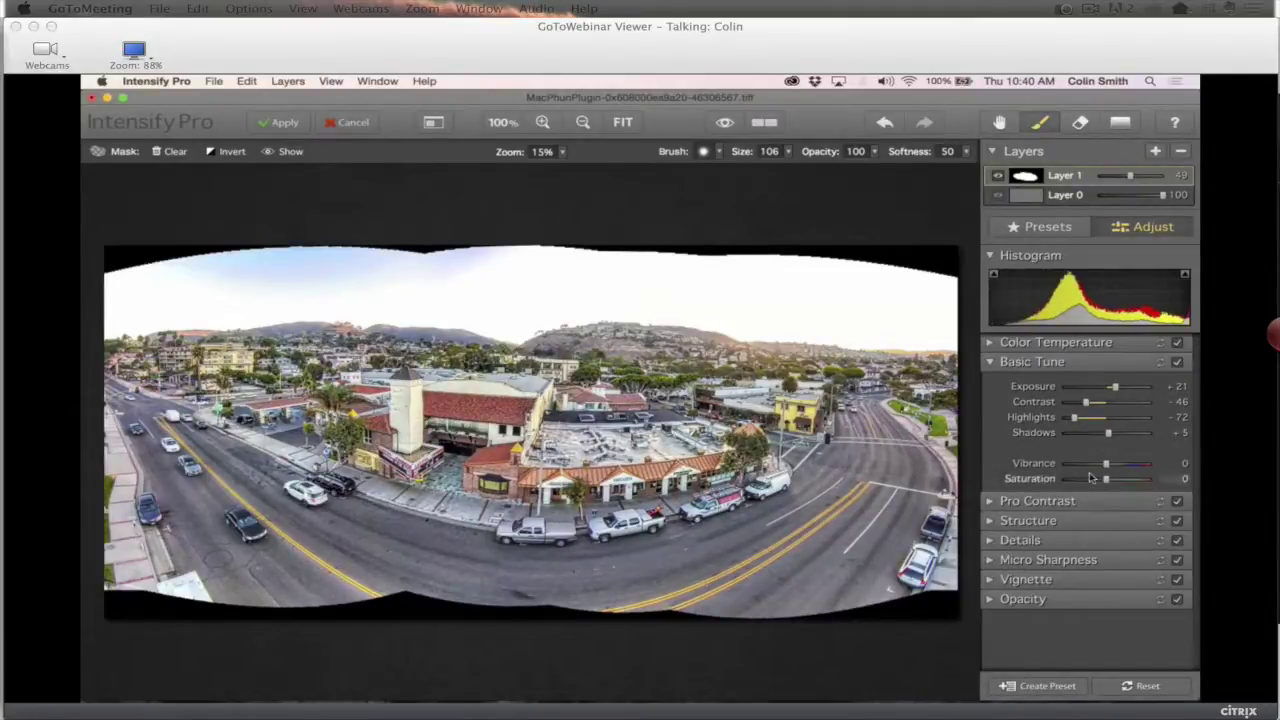
pyautogui.click(994, 504)
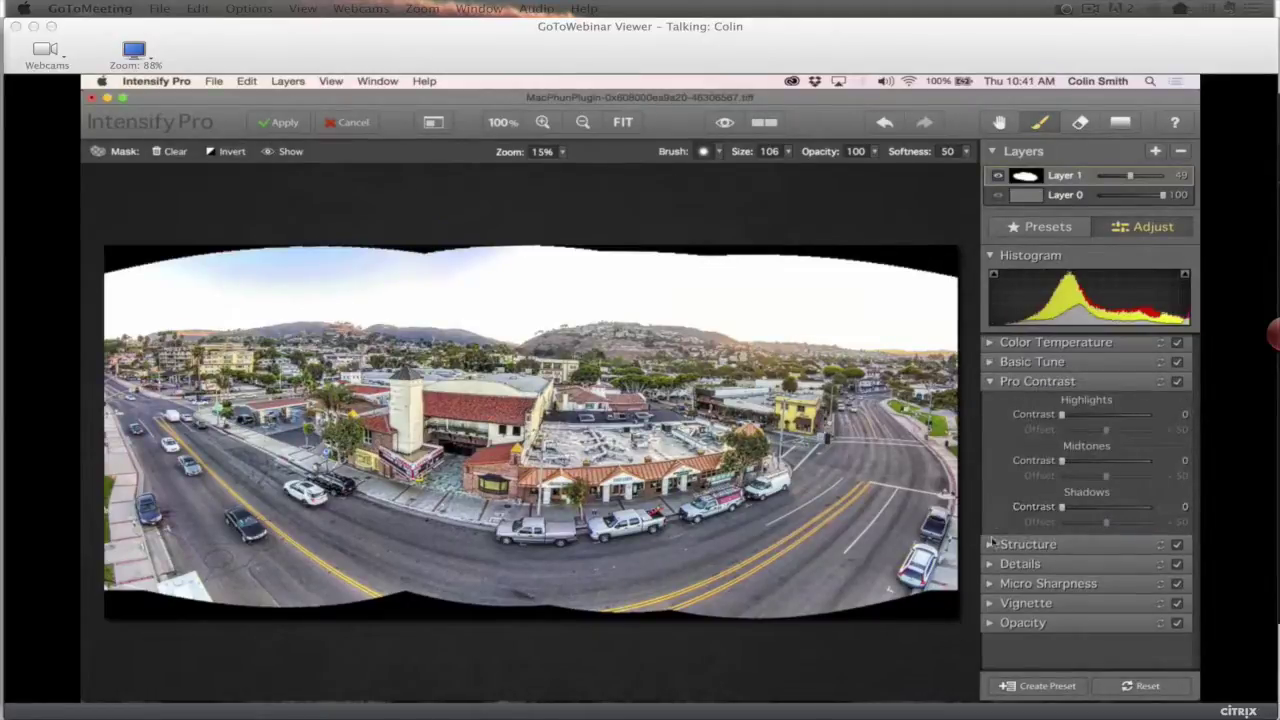
pyautogui.click(990, 544)
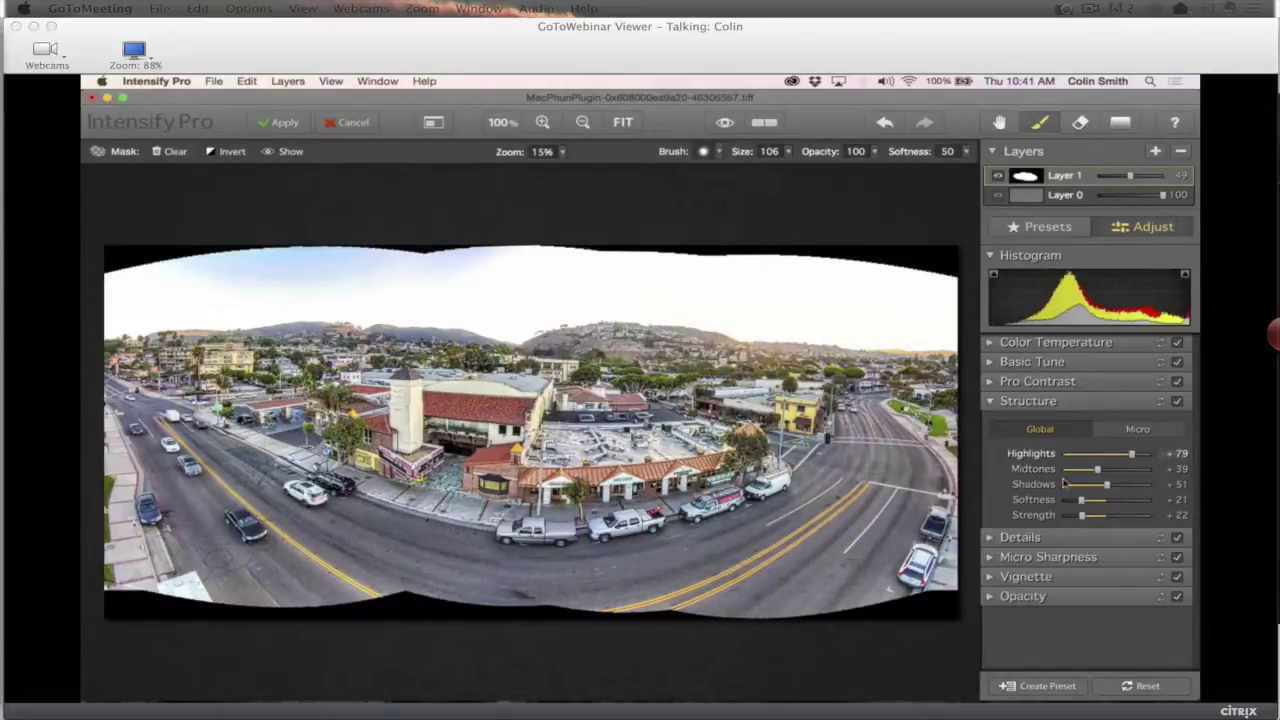
pyautogui.moveTo(1100, 484); pyautogui.dragTo(1066, 486)
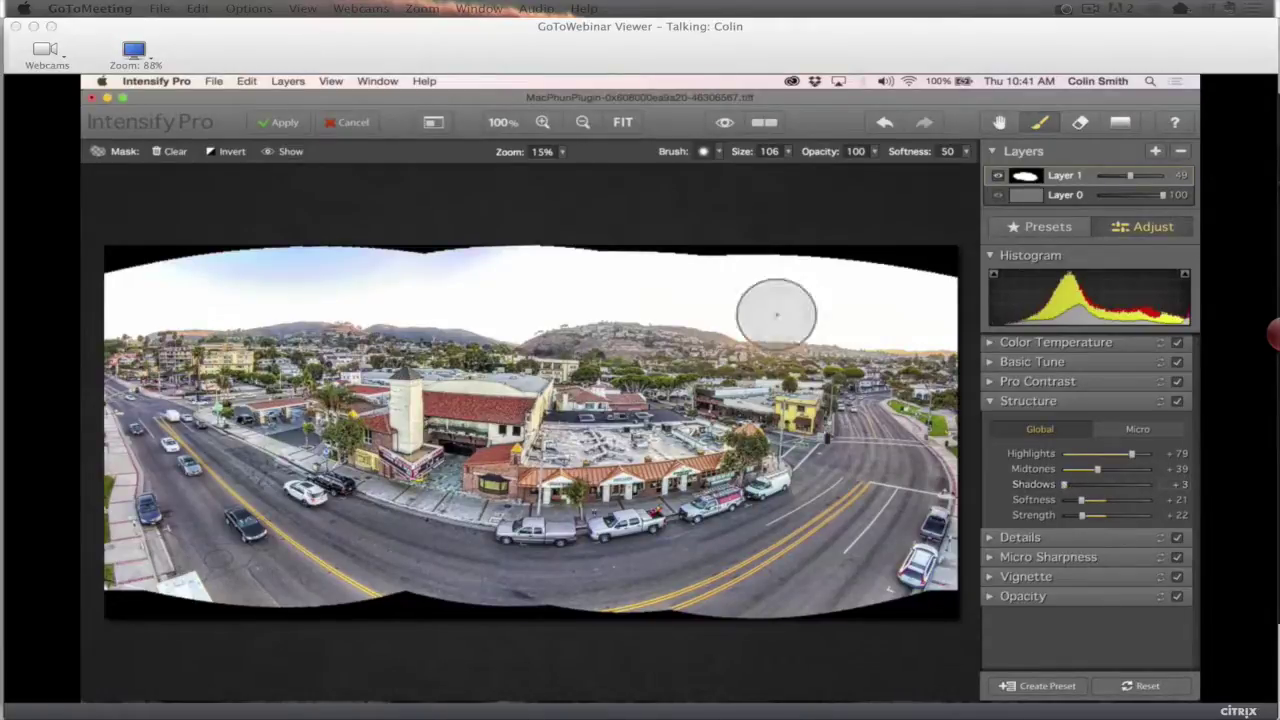
# Cancel the Intensify Pro edit and close the panorama document _test-54.psd
pyautogui.click(352, 122)
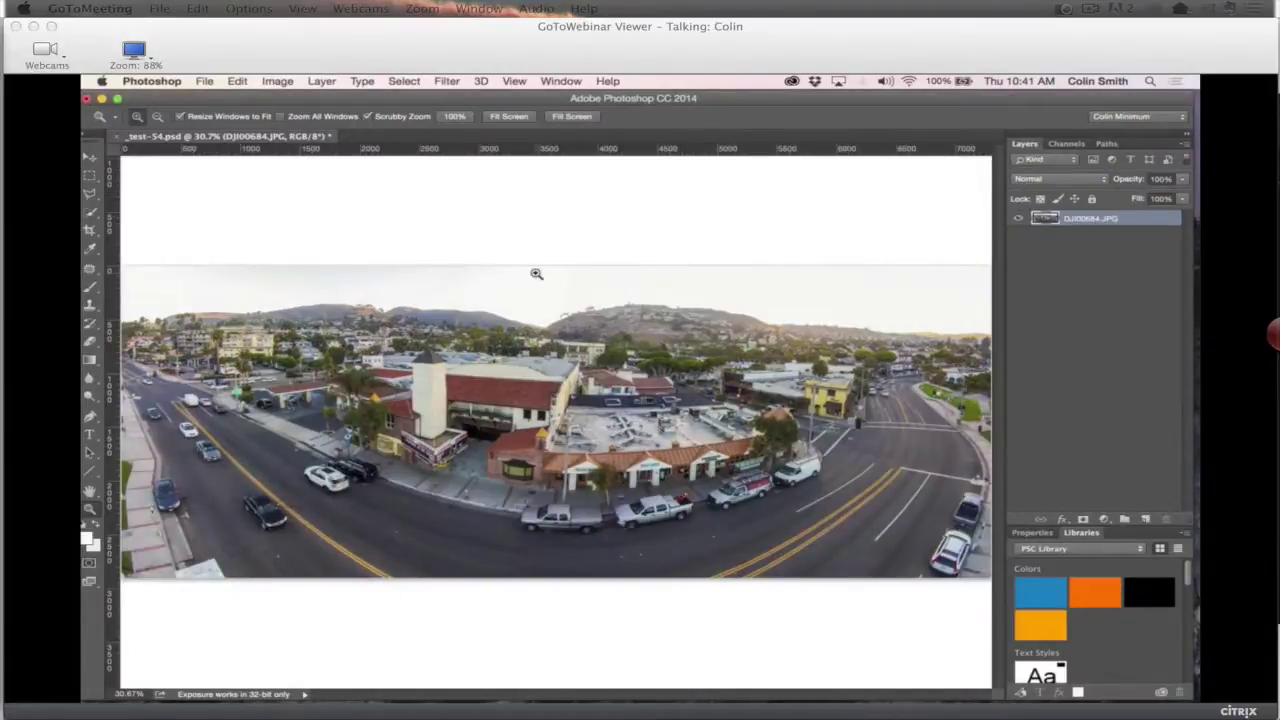
pyautogui.click(116, 136)
pyautogui.click(610, 302)
# Switch to Adobe Bridge and open _test-7.dng from the +webinar Phantom folder through Camera Raw as a smart object
pyautogui.press('super+Tab')
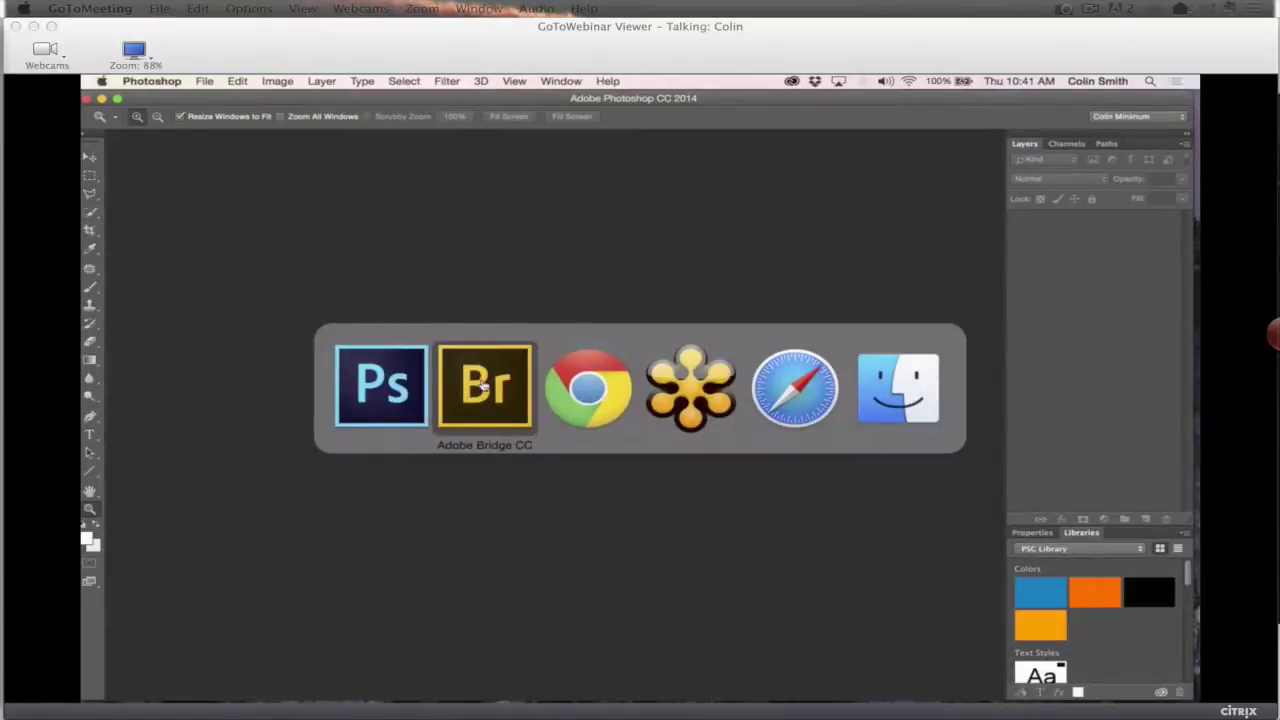
pyautogui.click(484, 388)
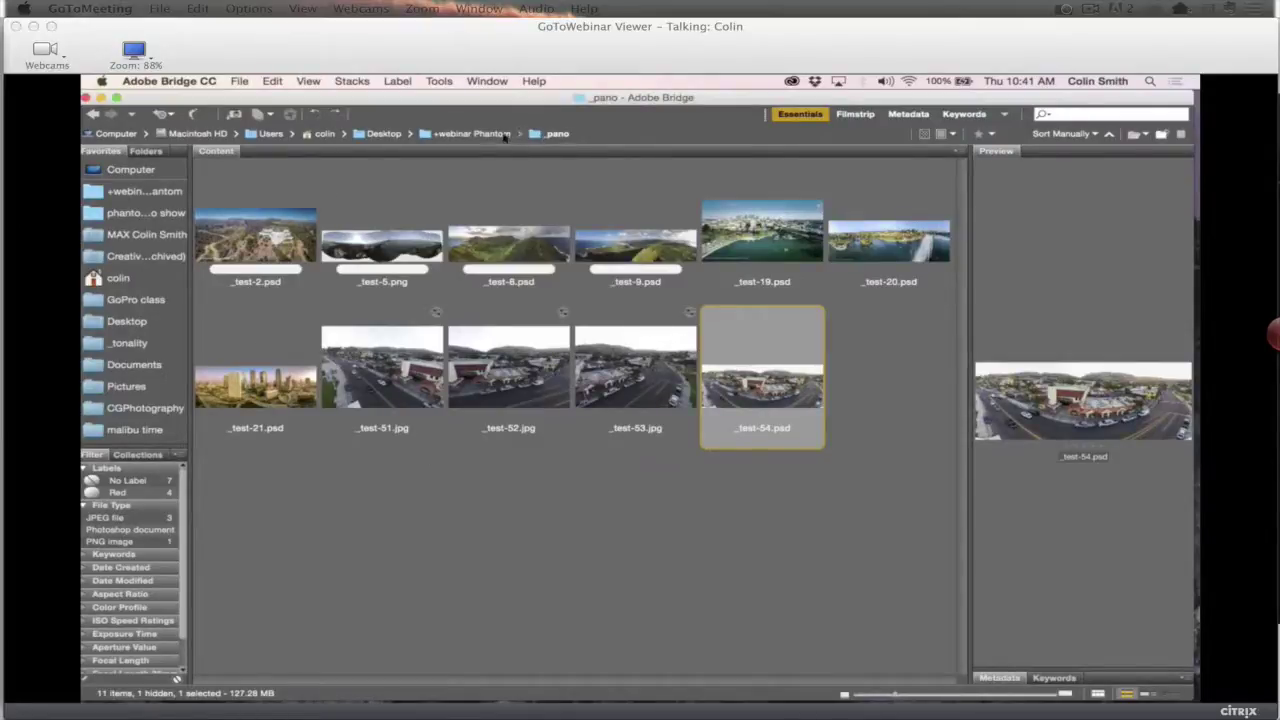
pyautogui.click(505, 136)
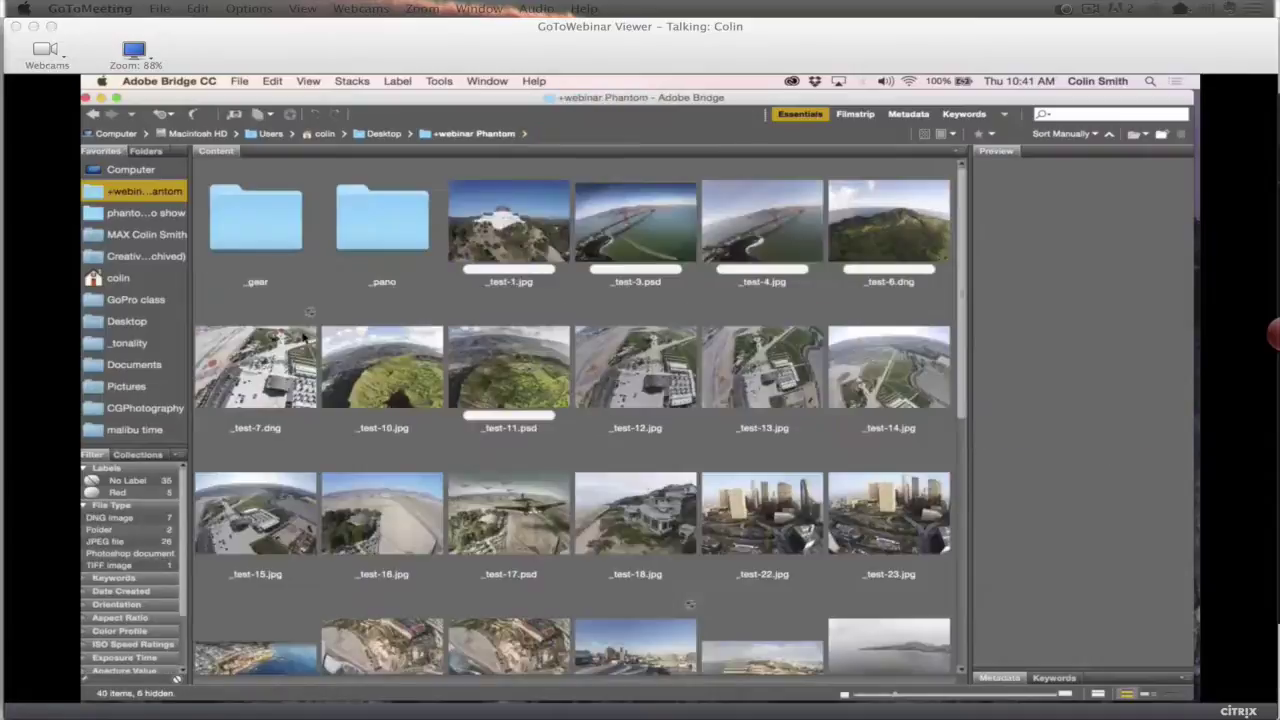
pyautogui.click(252, 377)
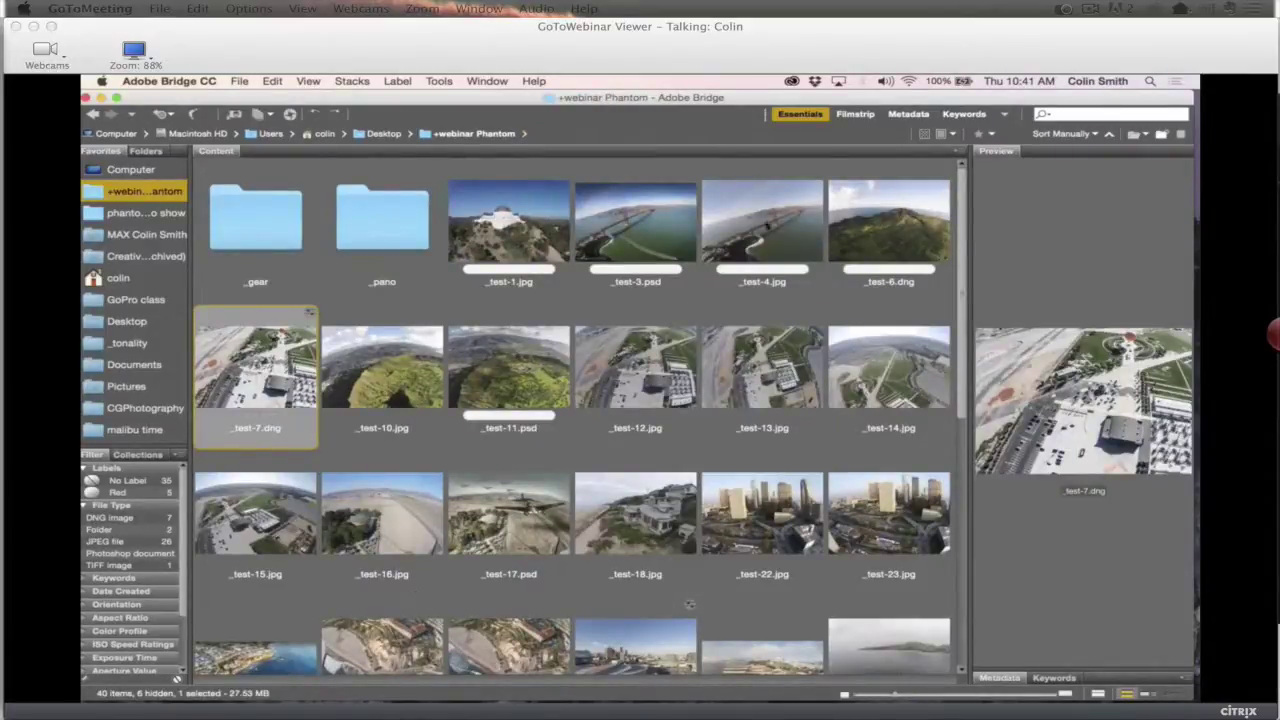
pyautogui.doubleClick(237, 368)
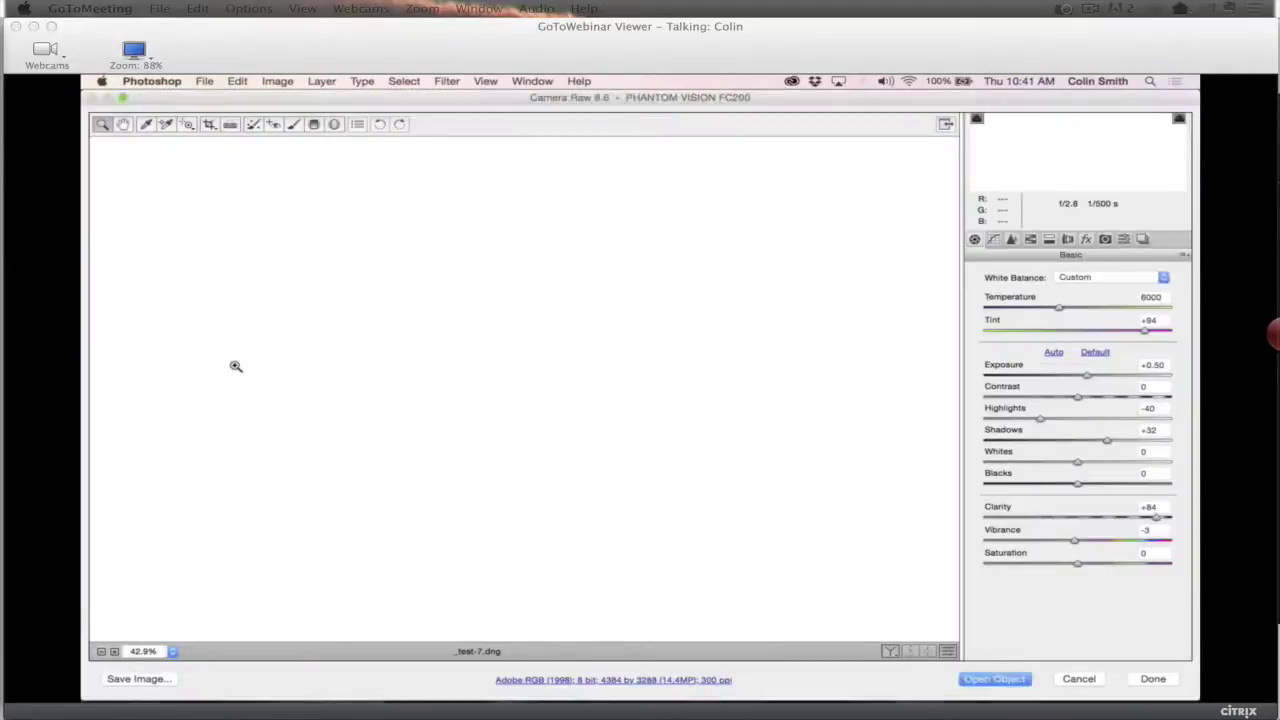
pyautogui.press('Return')
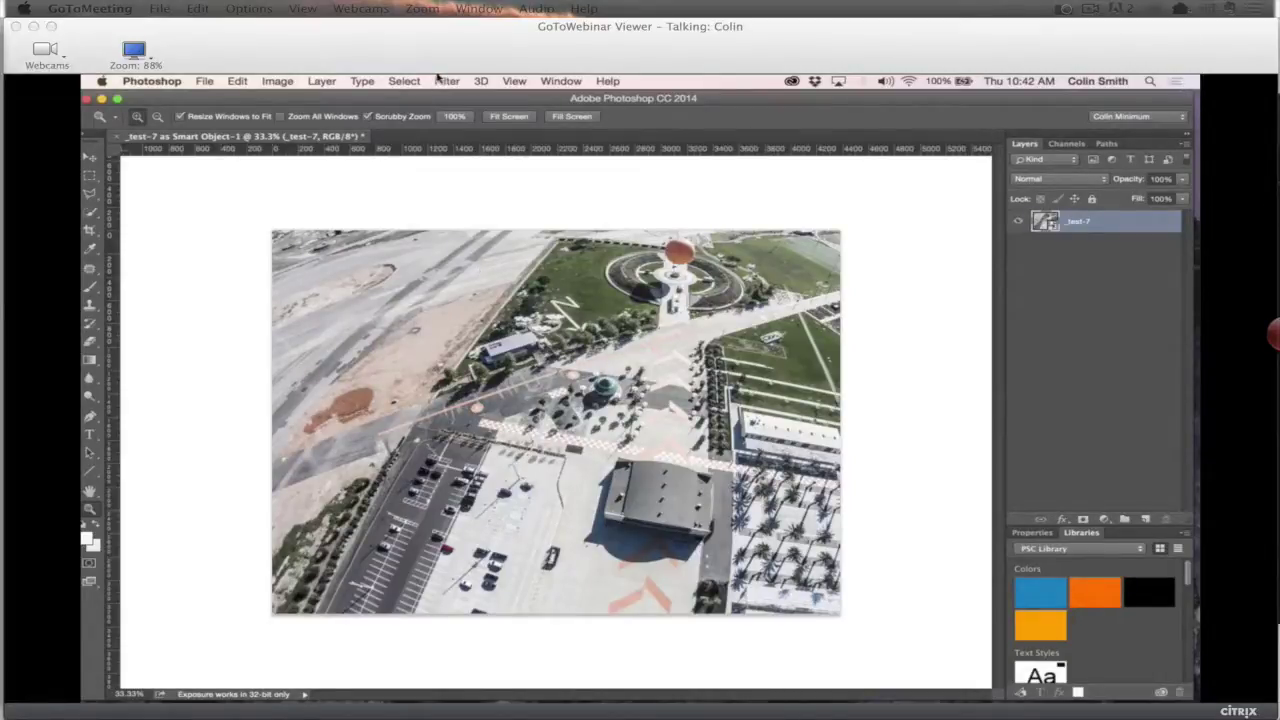
# Open the _test-7 smart object in the MacPhun Tonality Pro filter
pyautogui.click(438, 79)
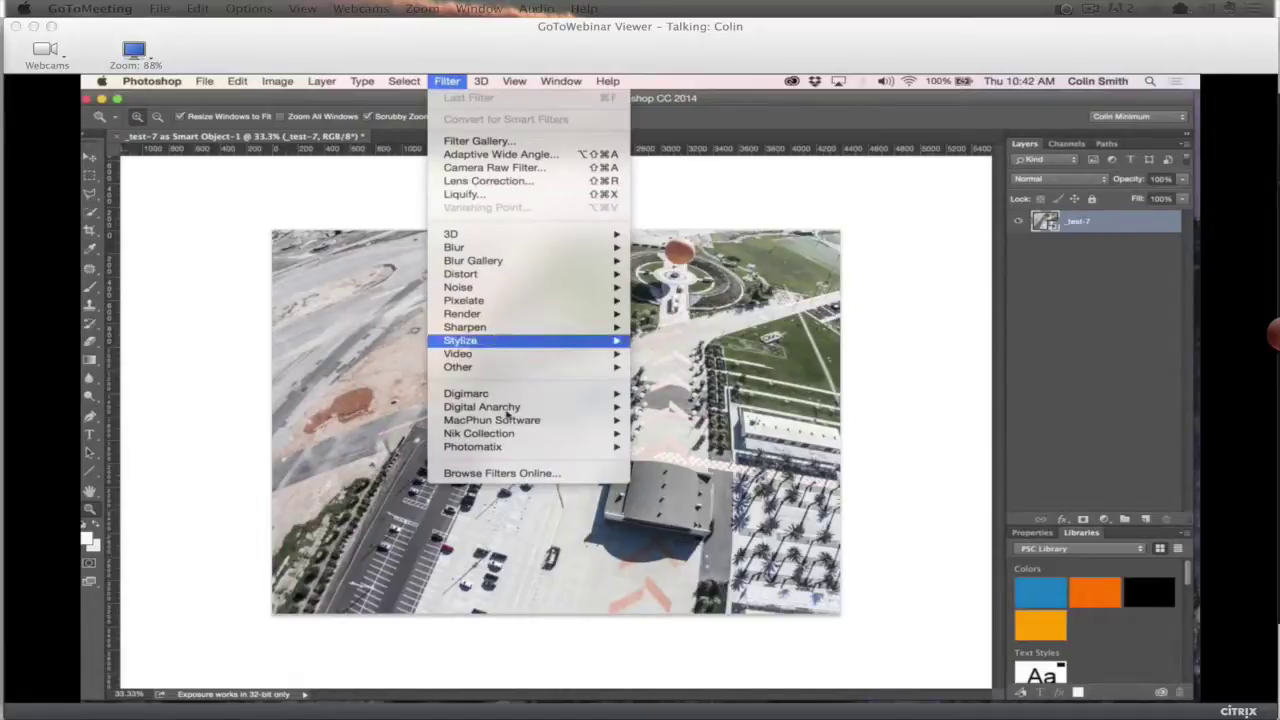
pyautogui.moveTo(520, 421)
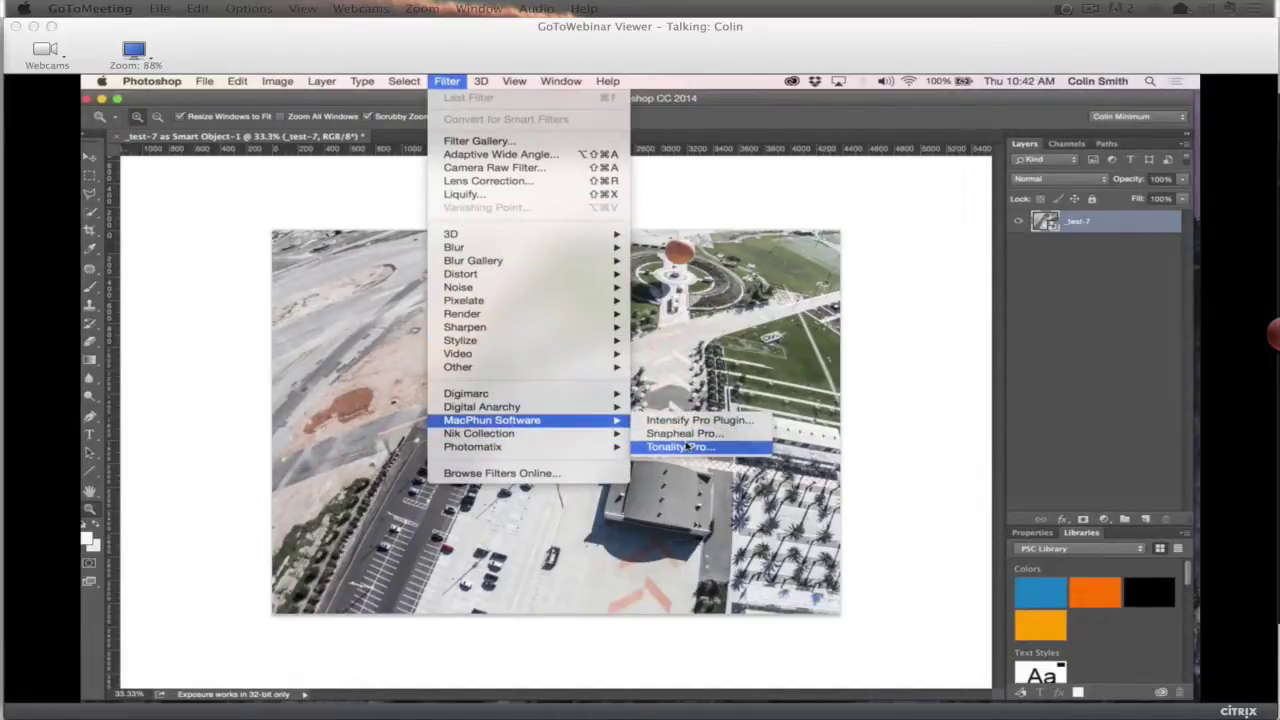
pyautogui.click(686, 447)
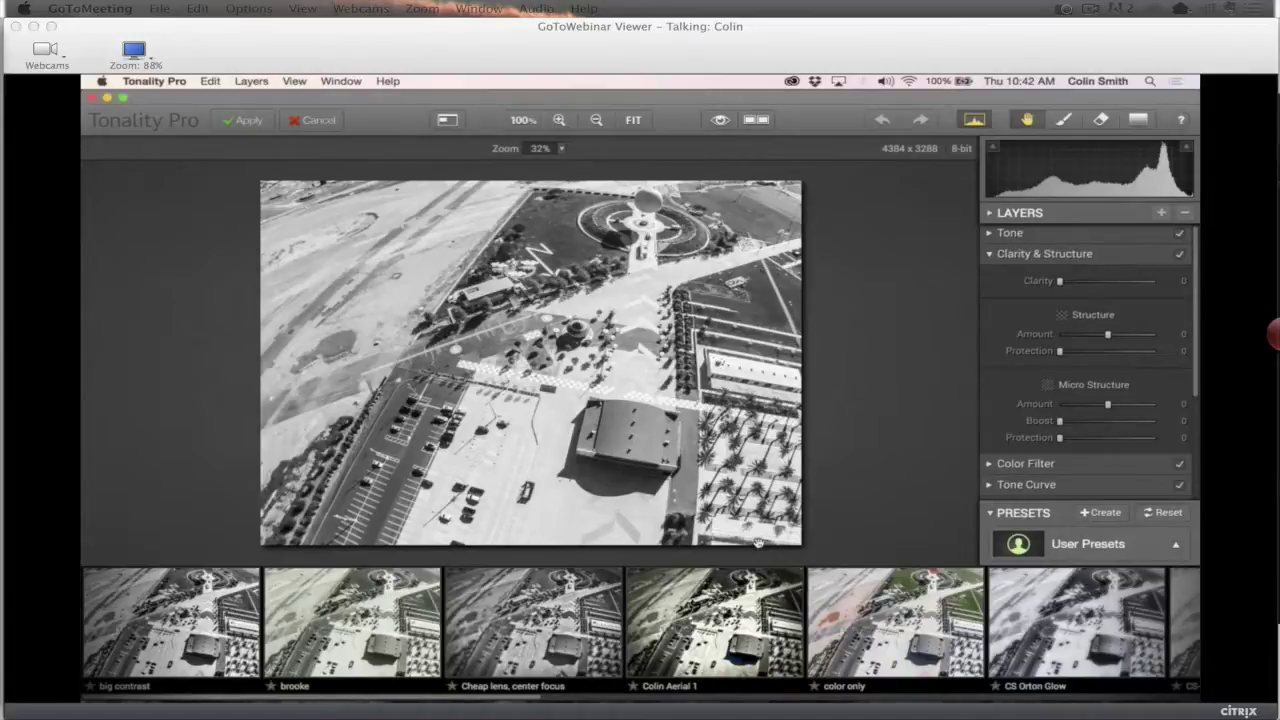
# Try the color only preset, show the Color Filter's saturation values, and reset the image
pyautogui.click(926, 625)
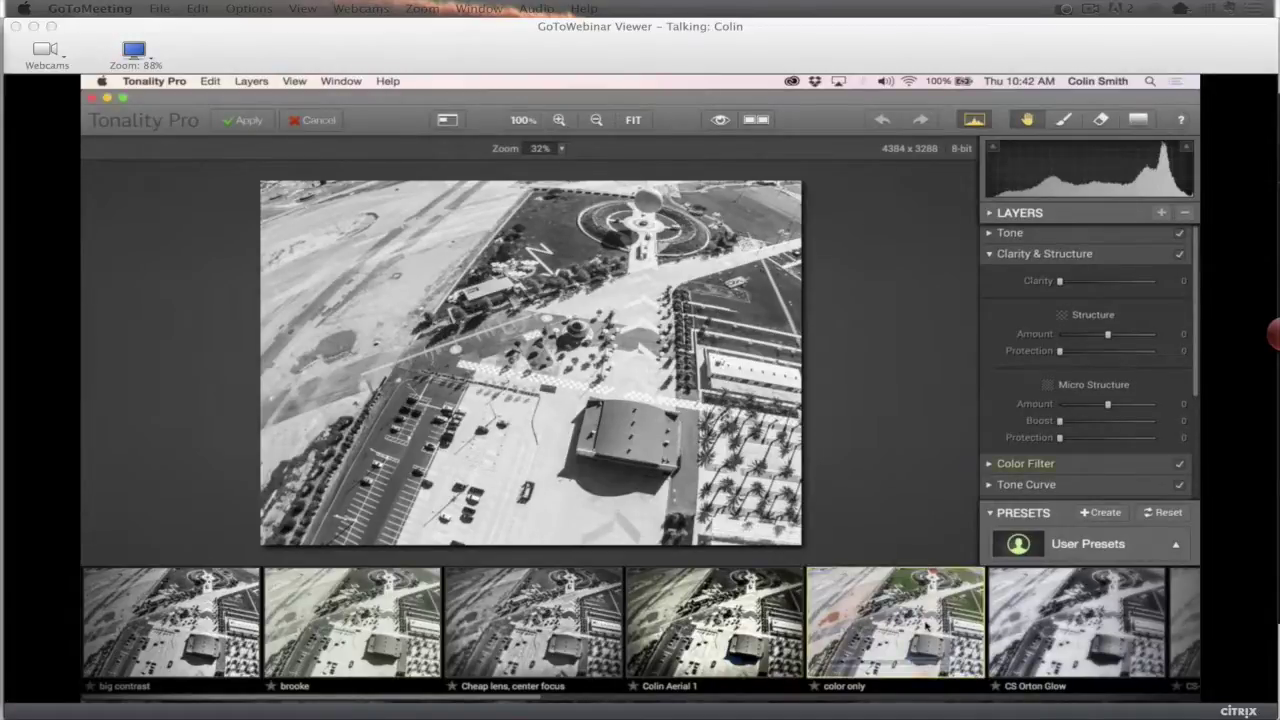
pyautogui.click(989, 465)
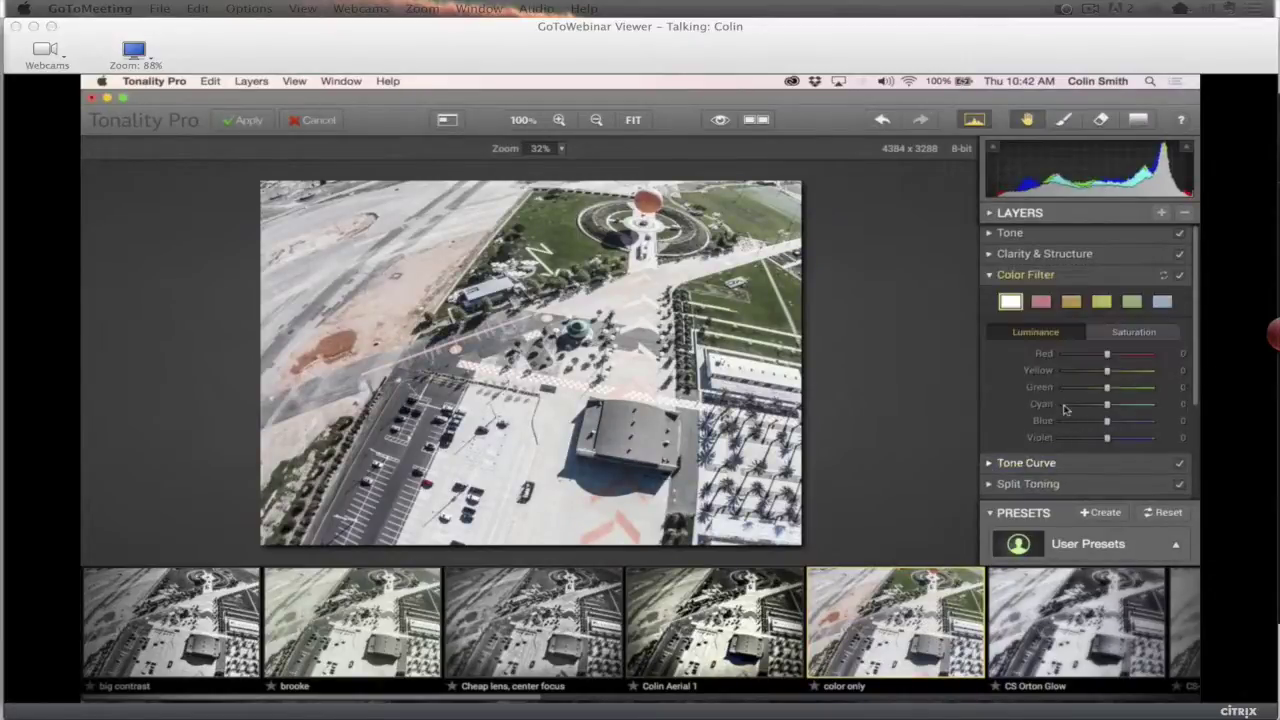
pyautogui.click(1135, 333)
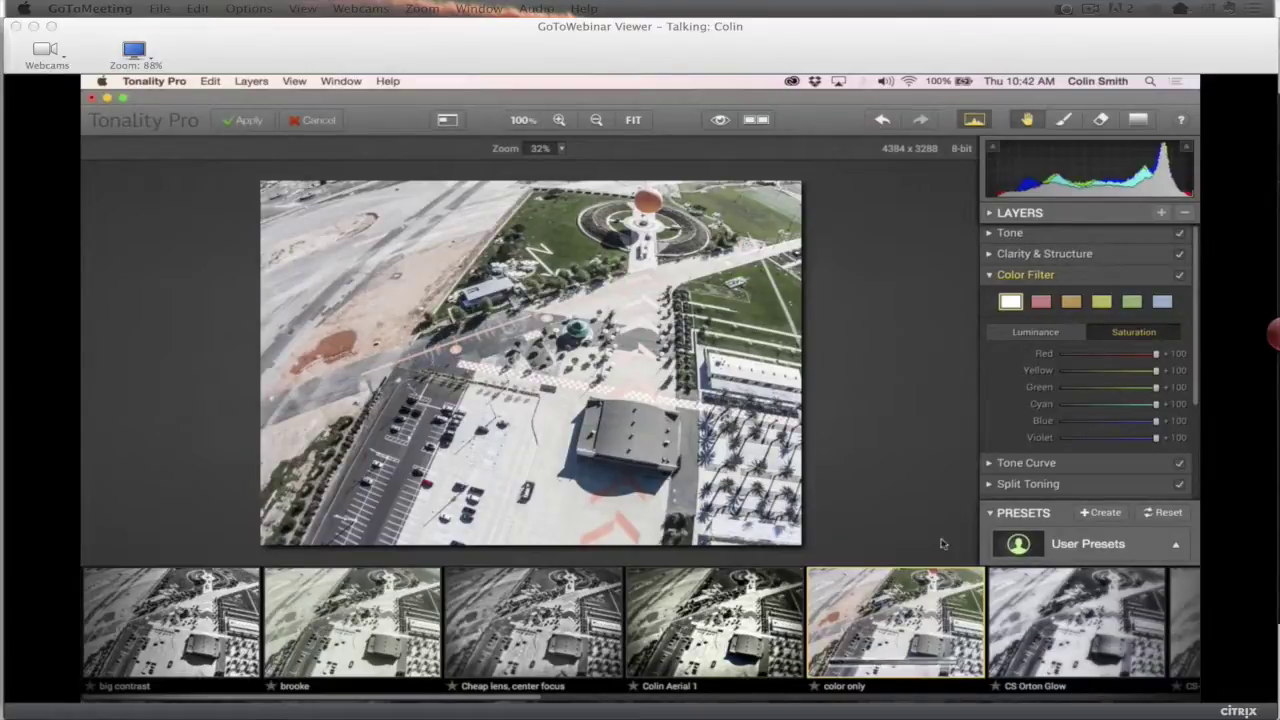
pyautogui.click(1162, 513)
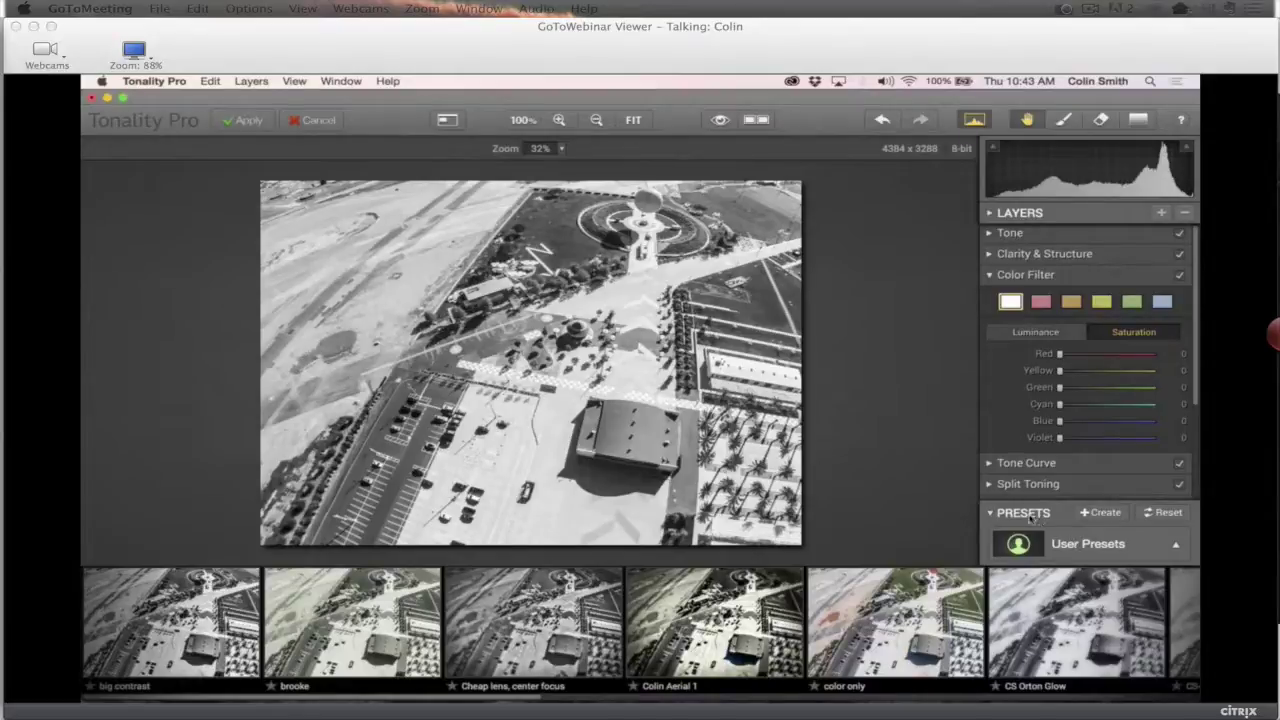
# Show the preset categories, then try the user presets big contrast, Cheap lens center focus, Aerial 1, color only and CS Orton Glow
pyautogui.click(1122, 545)
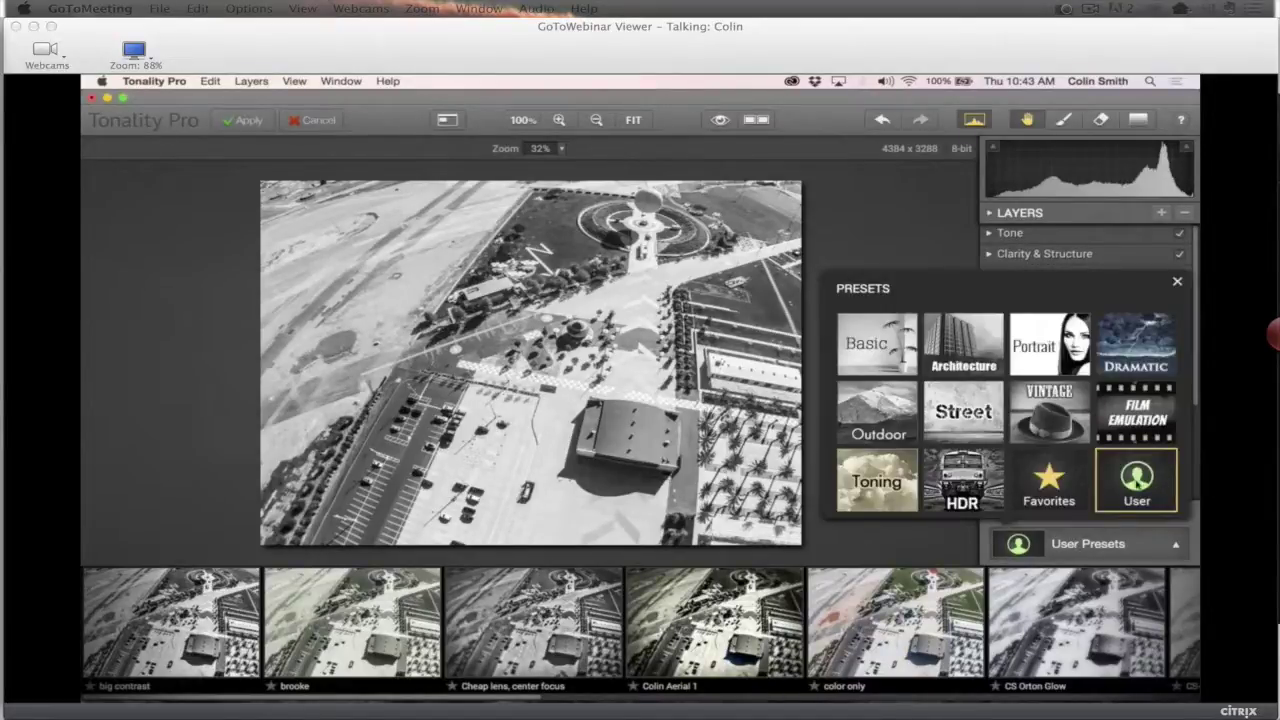
pyautogui.press('Escape')
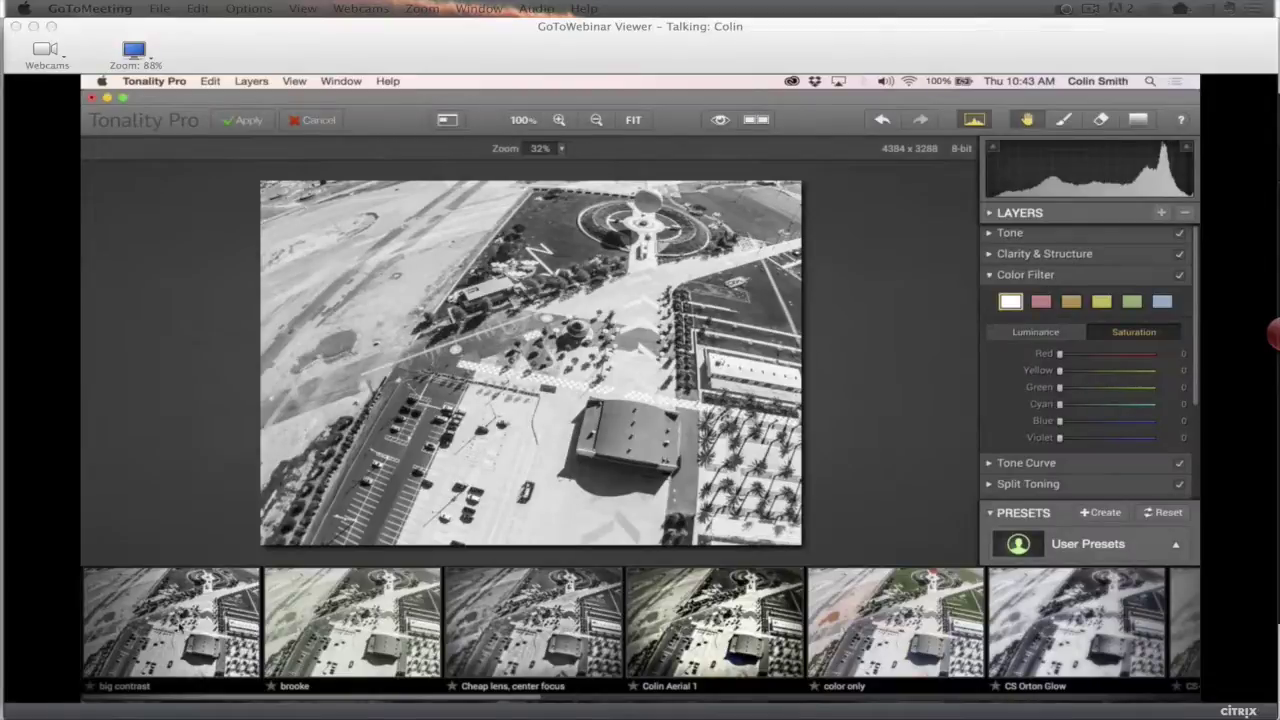
pyautogui.click(170, 620)
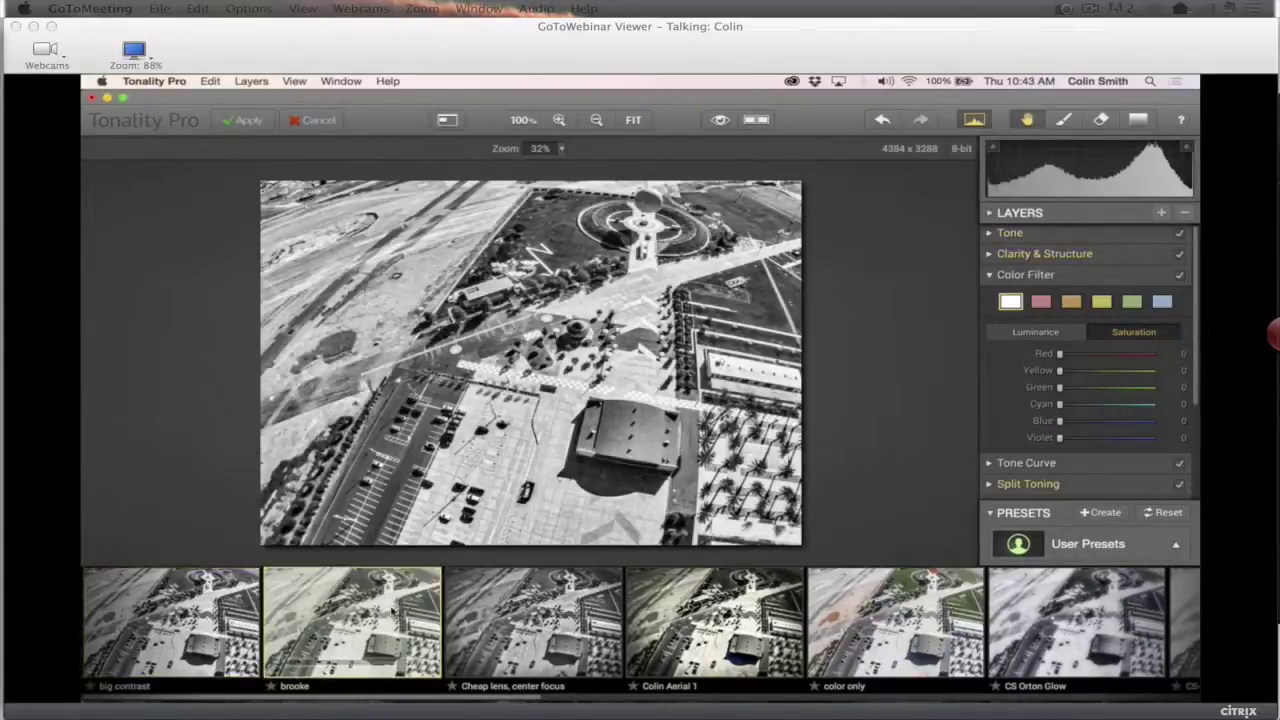
pyautogui.click(525, 614)
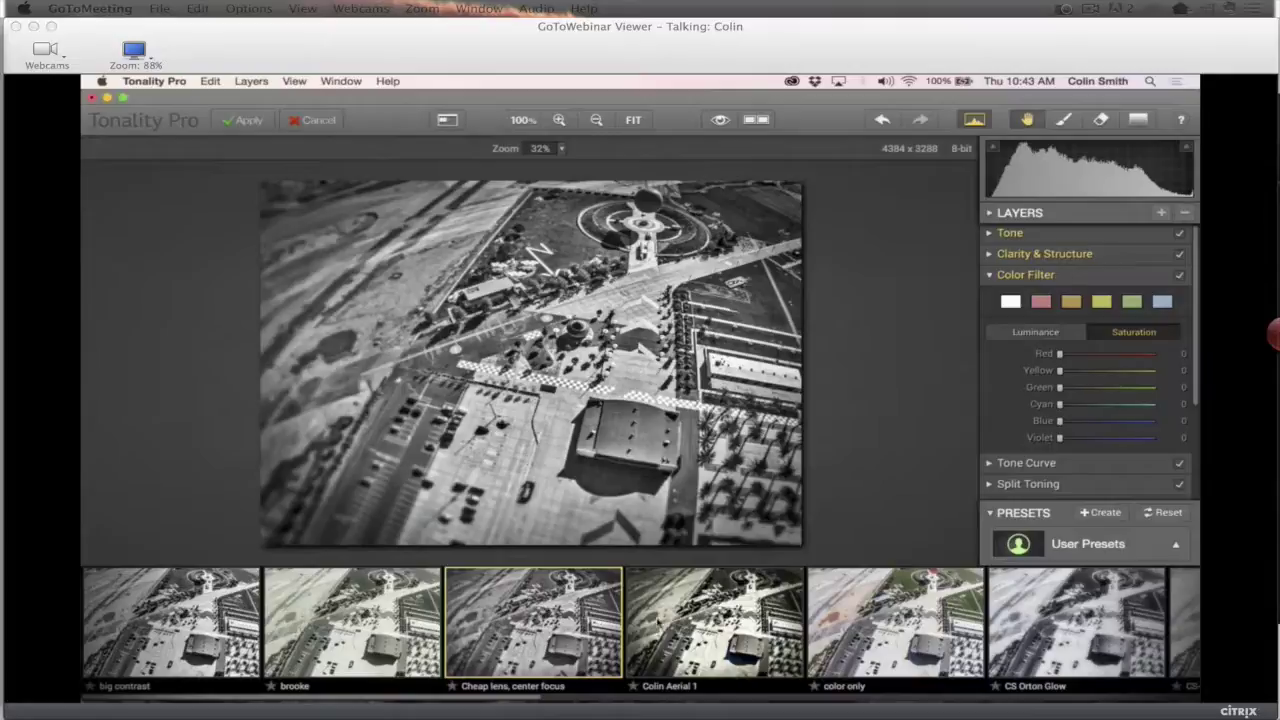
pyautogui.click(738, 610)
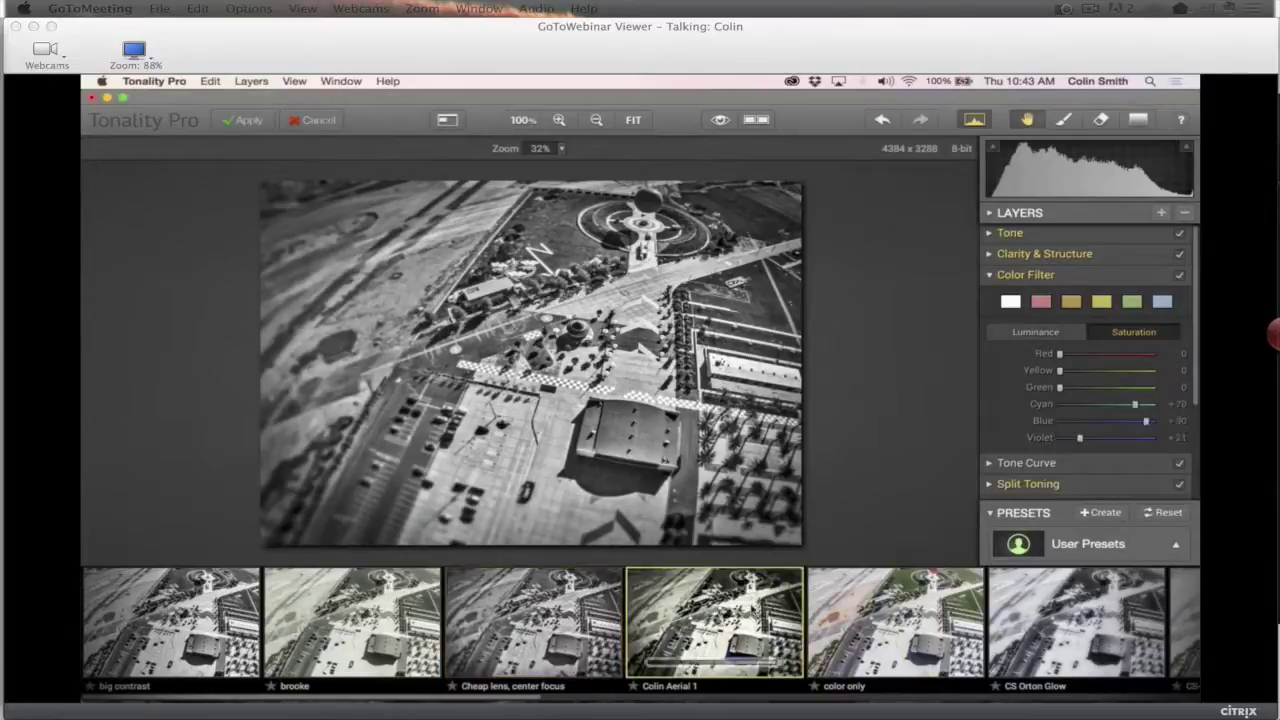
pyautogui.click(894, 620)
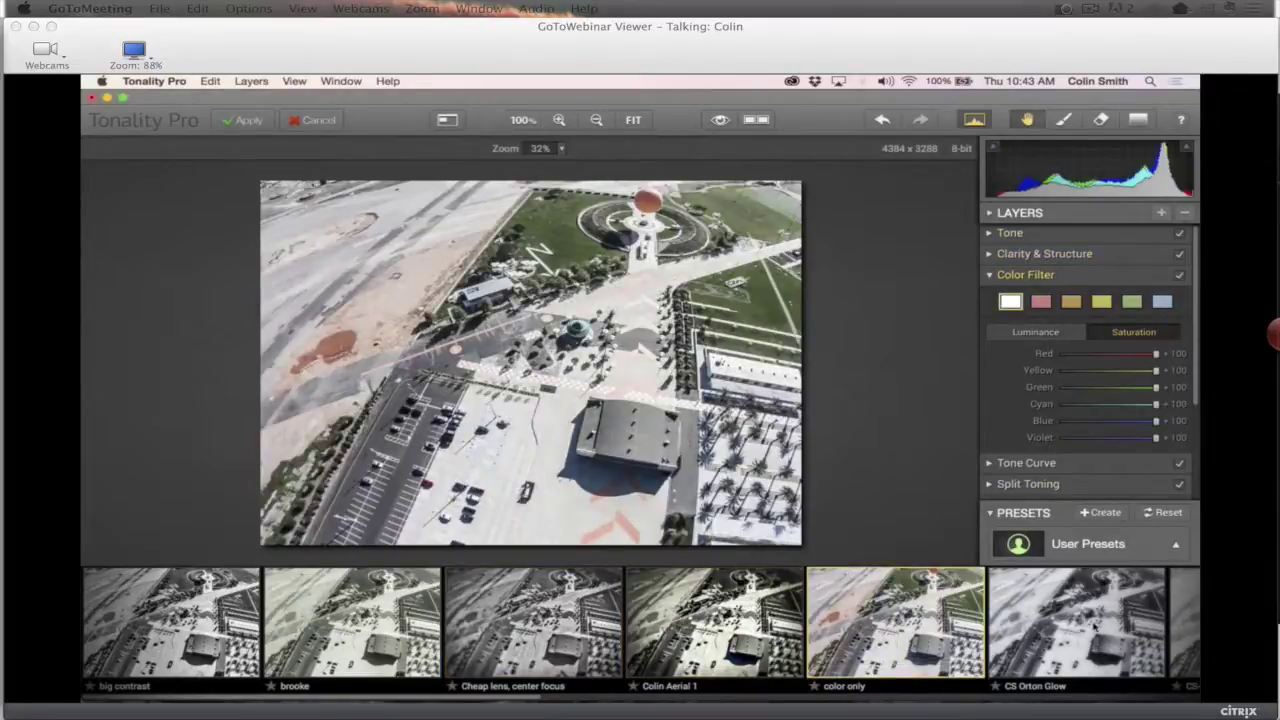
pyautogui.click(1094, 625)
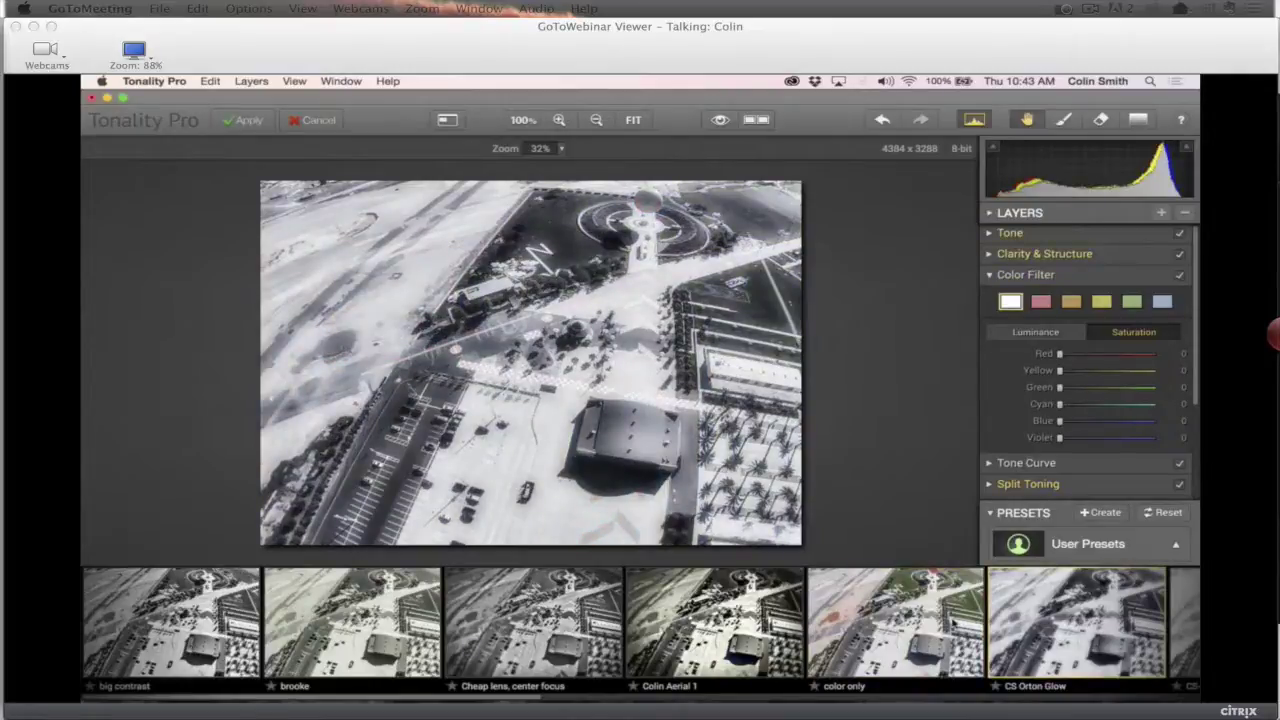
# Try the user presets CS-orton glow2, gnarly texture, grunge blue, ocean, romantic and old framie on the aerial photo
pyautogui.hscroll(10, 955, 622)
pyautogui.click(645, 614)
pyautogui.click(797, 618)
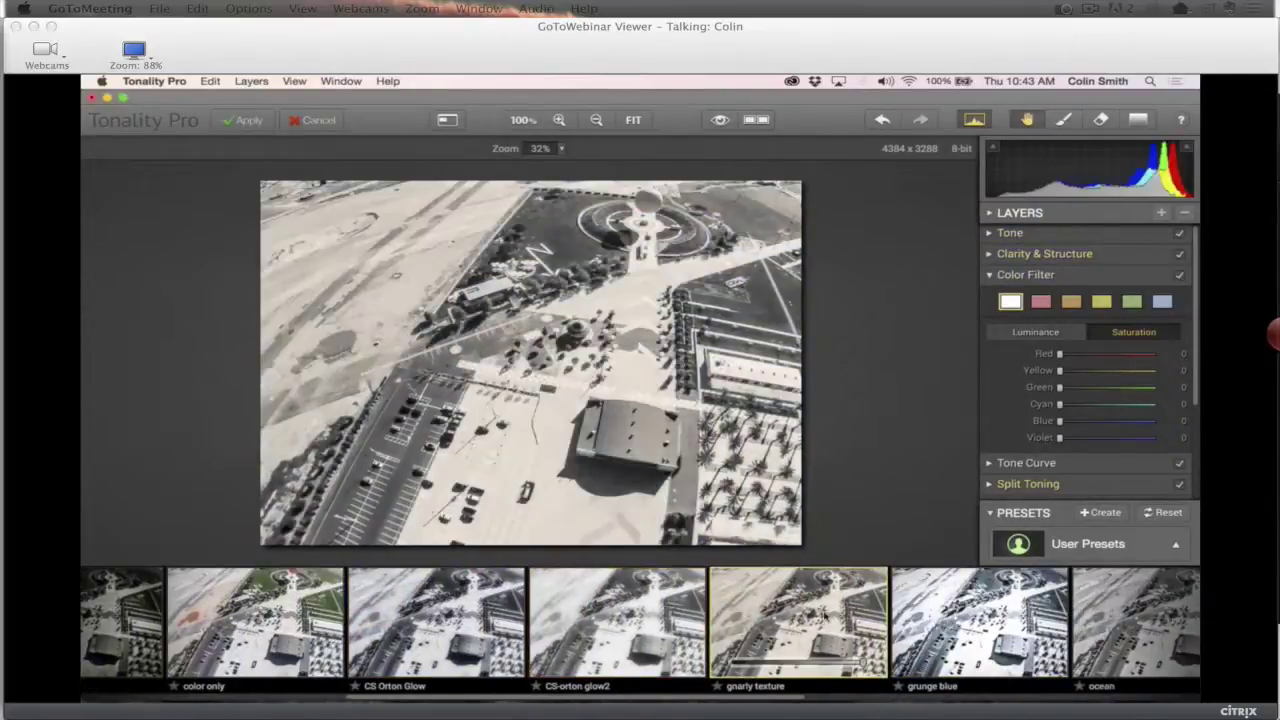
pyautogui.click(995, 614)
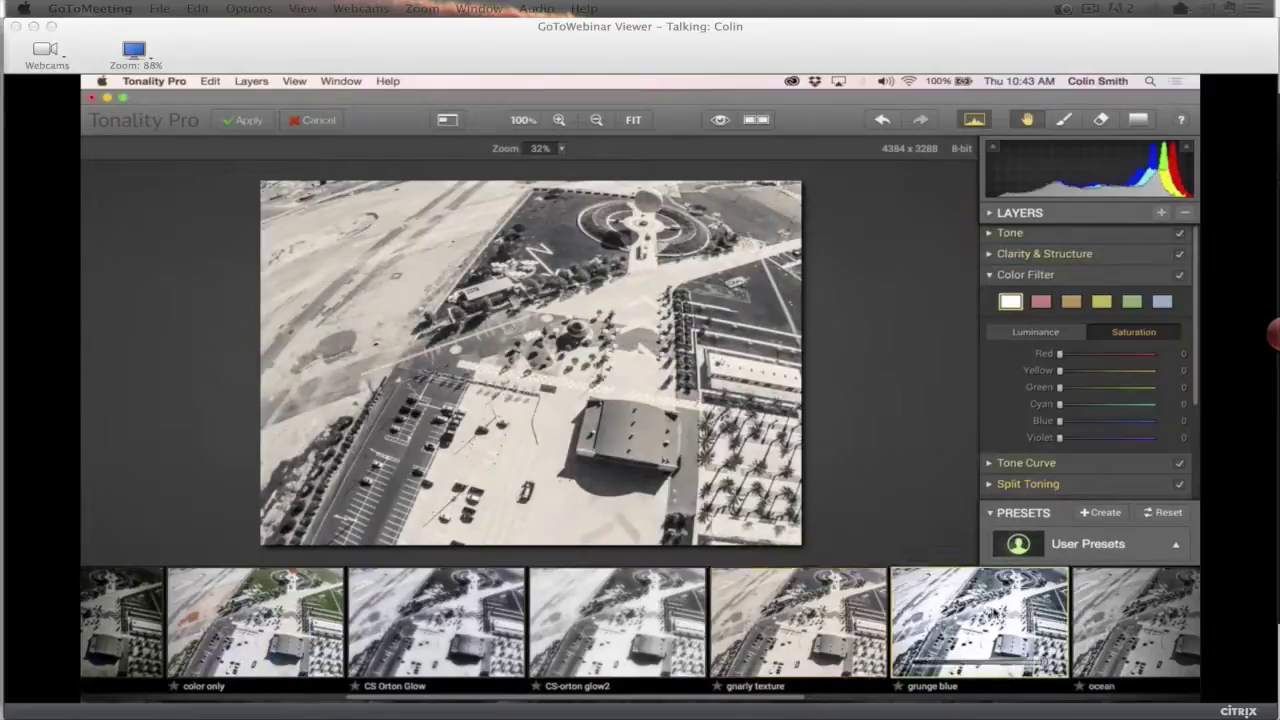
pyautogui.click(1152, 630)
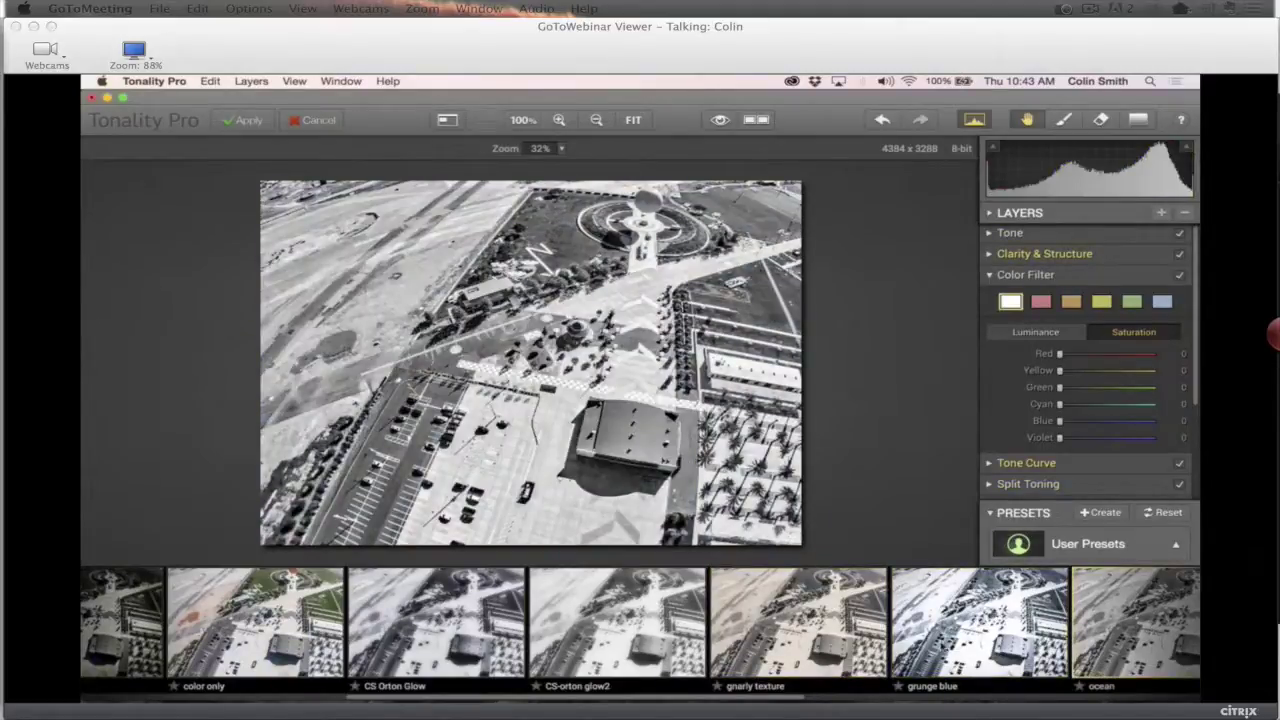
pyautogui.hscroll(5, 948, 648)
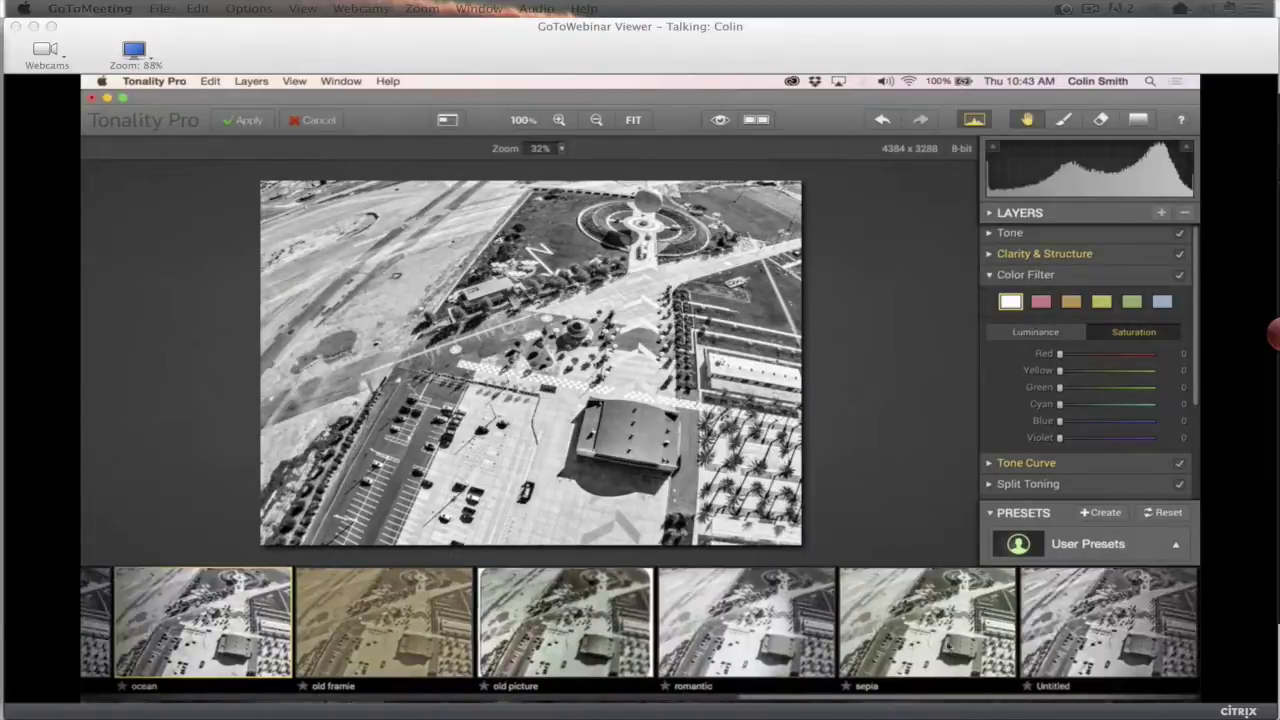
pyautogui.click(752, 614)
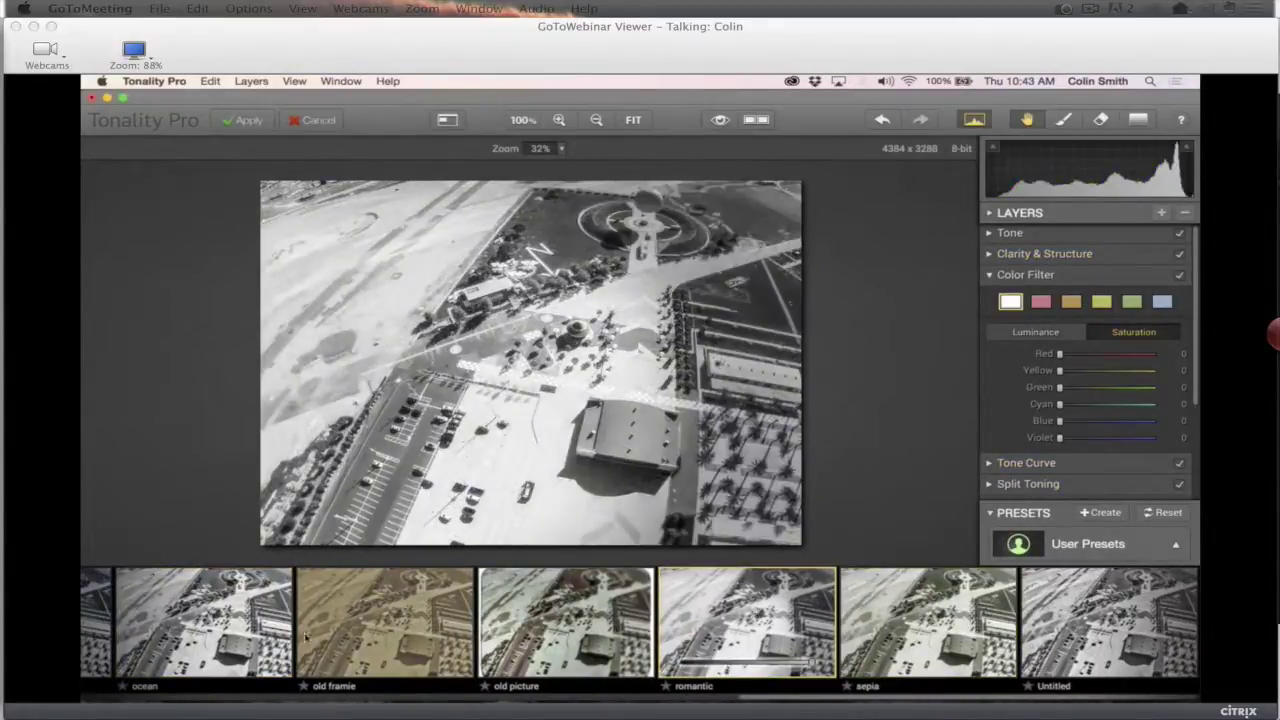
pyautogui.click(419, 627)
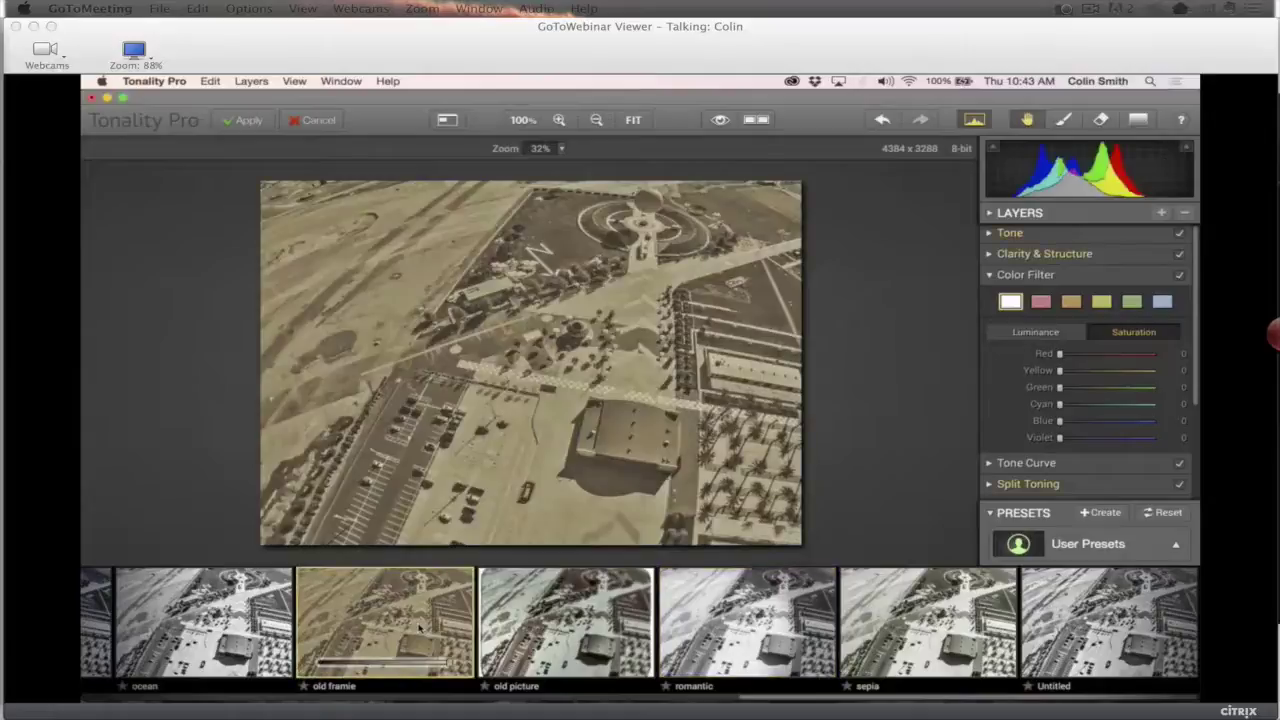
pyautogui.hscroll(-10, 410, 627)
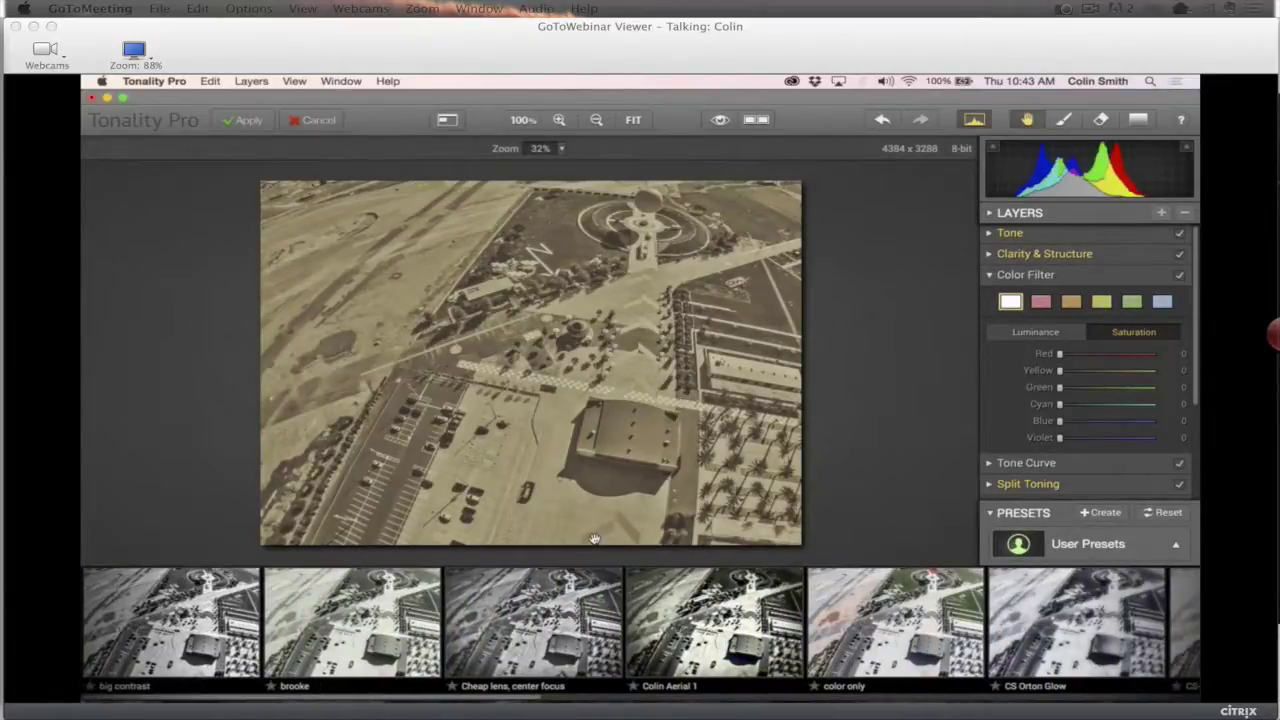
# Try the Vintage presets Antique Plate, Civil War, Collodion, Crumpled Photo and Dusty Film, and reset the image
pyautogui.click(1077, 544)
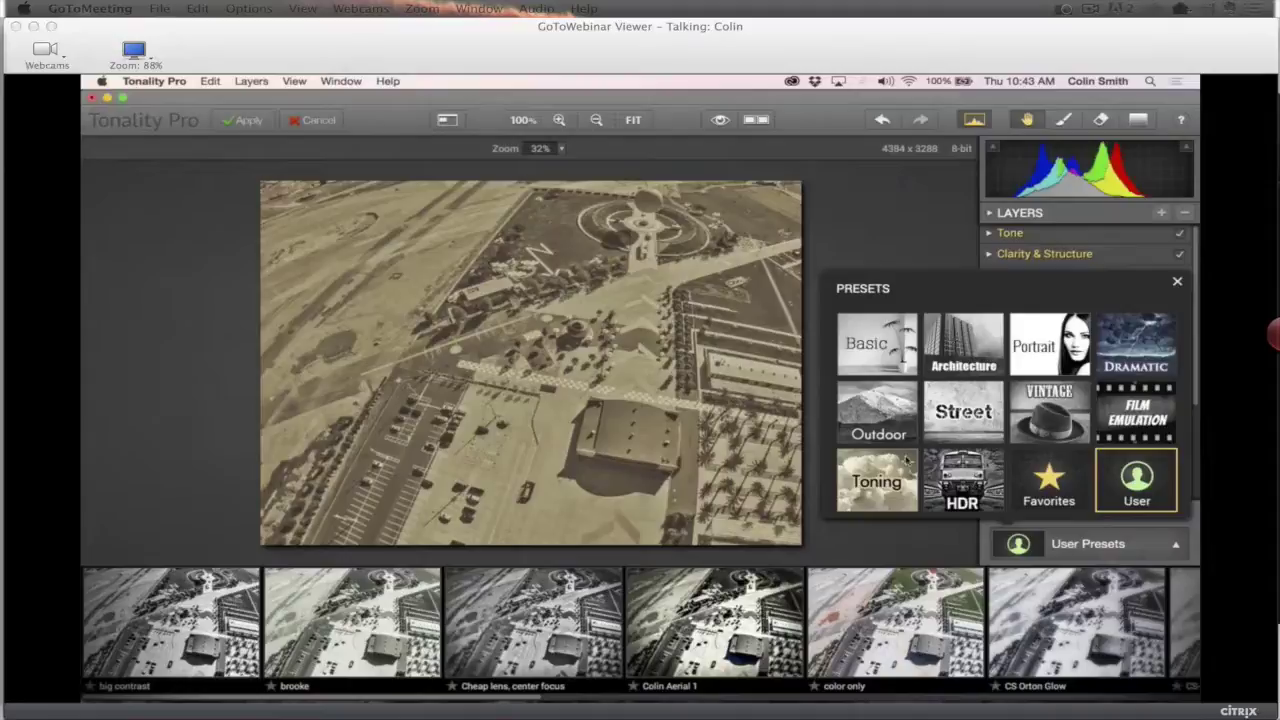
pyautogui.click(1048, 418)
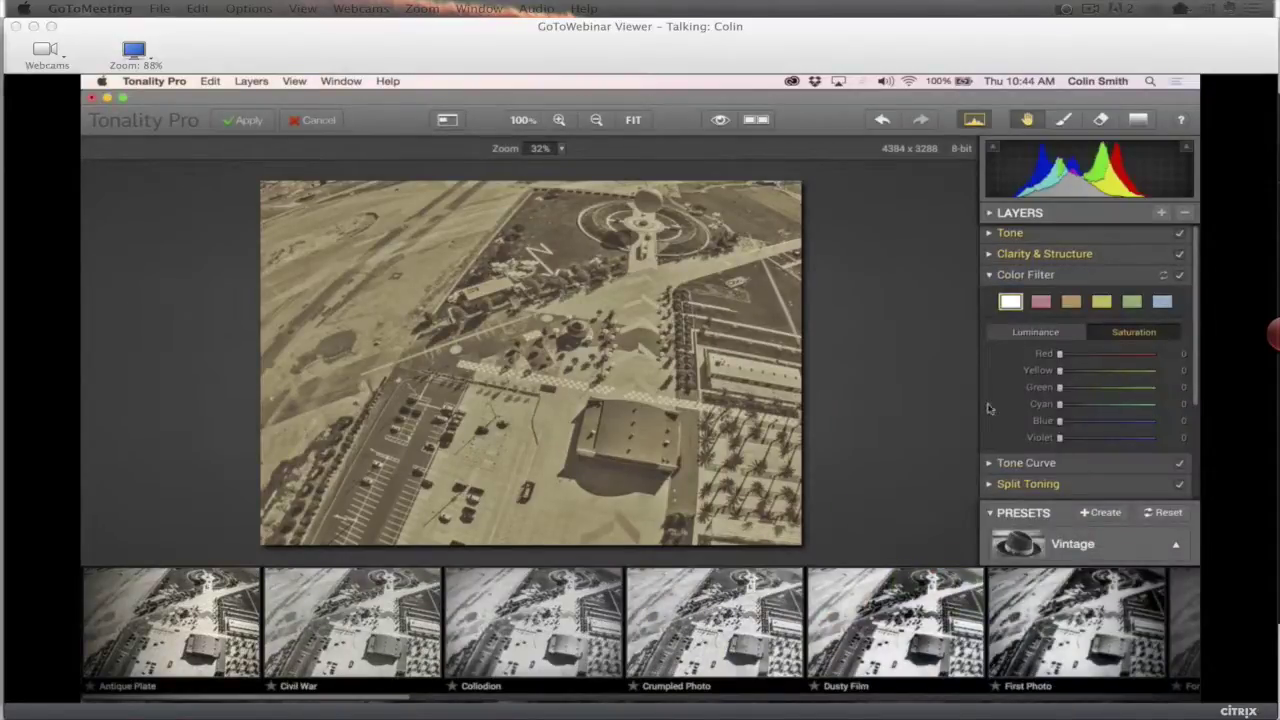
pyautogui.click(352, 620)
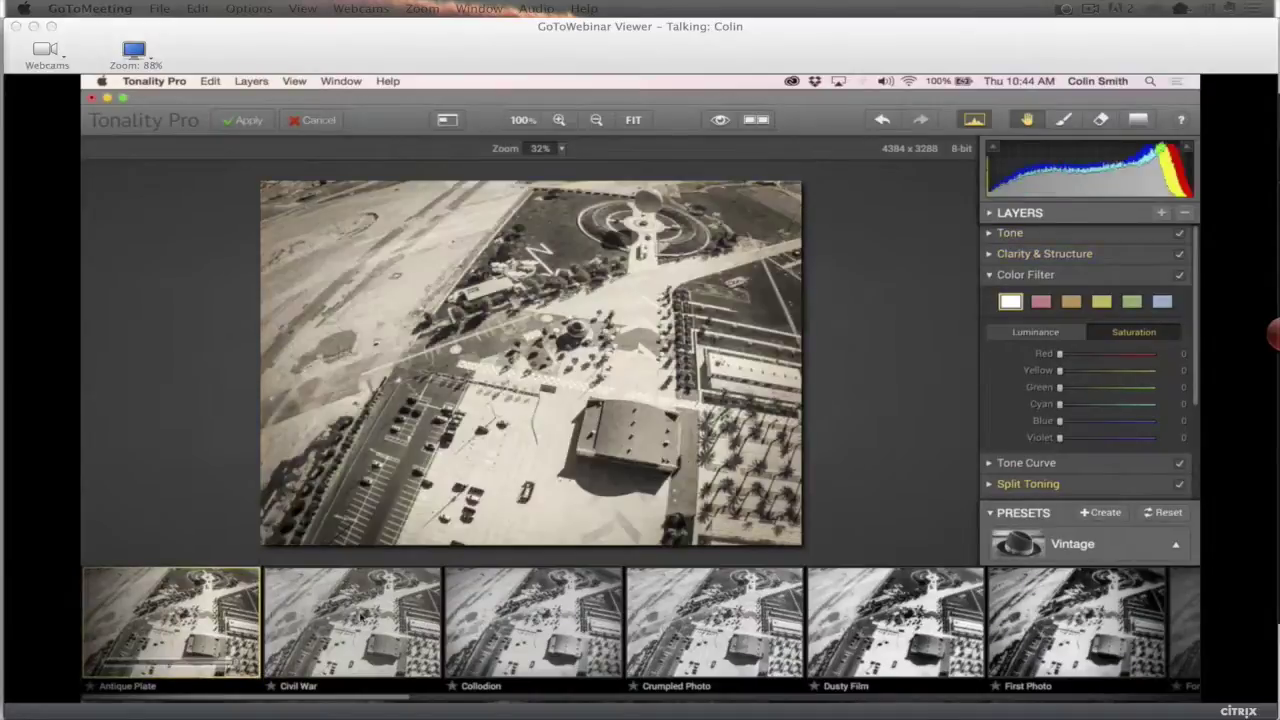
pyautogui.click(537, 612)
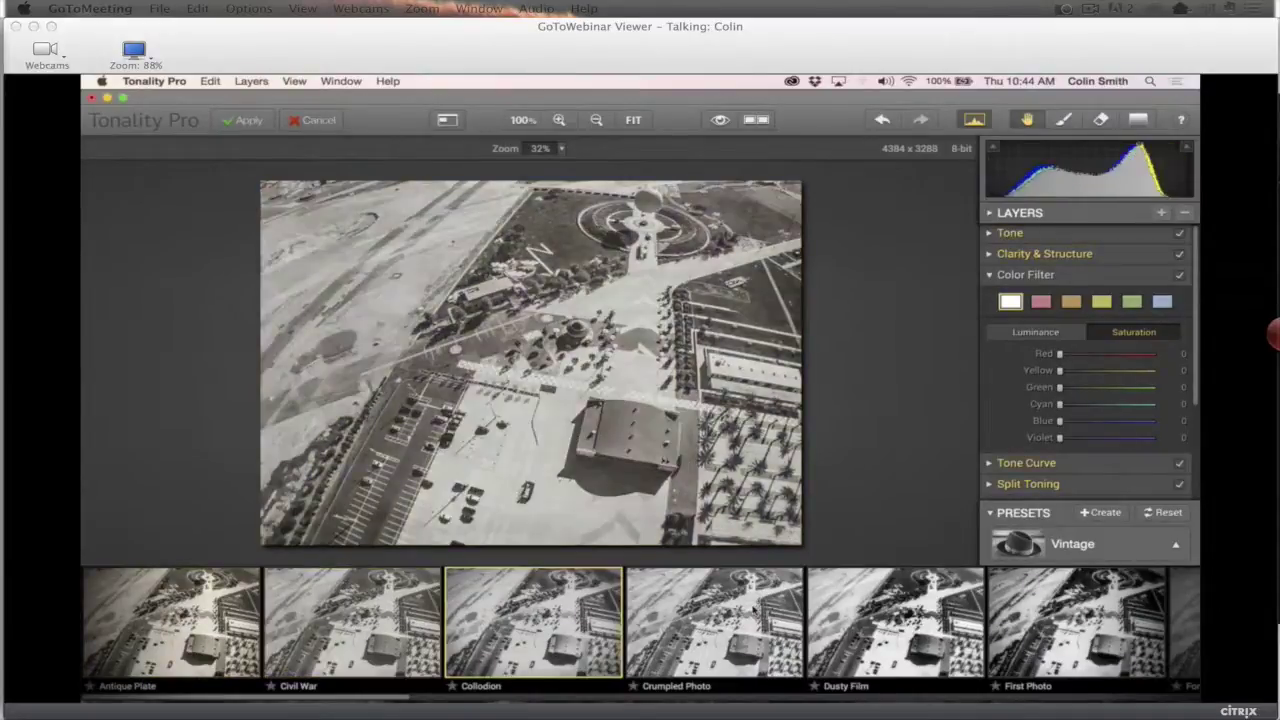
pyautogui.click(753, 608)
pyautogui.click(904, 613)
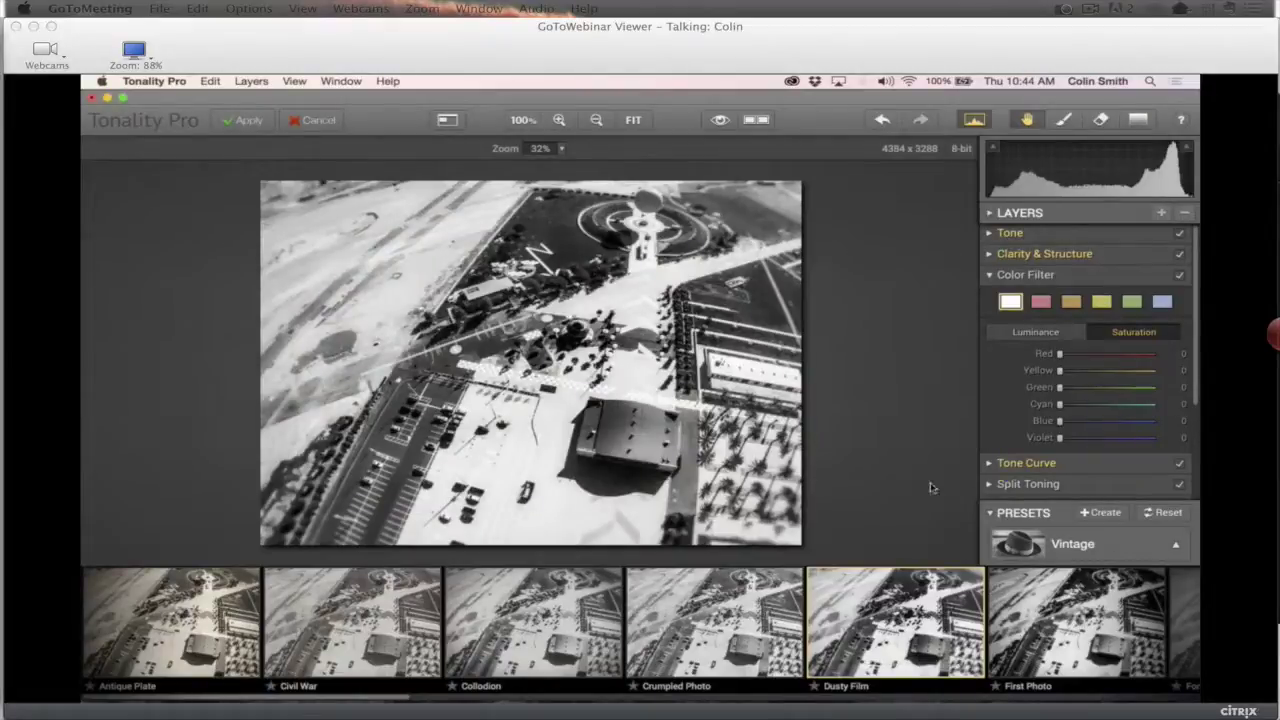
pyautogui.click(1163, 513)
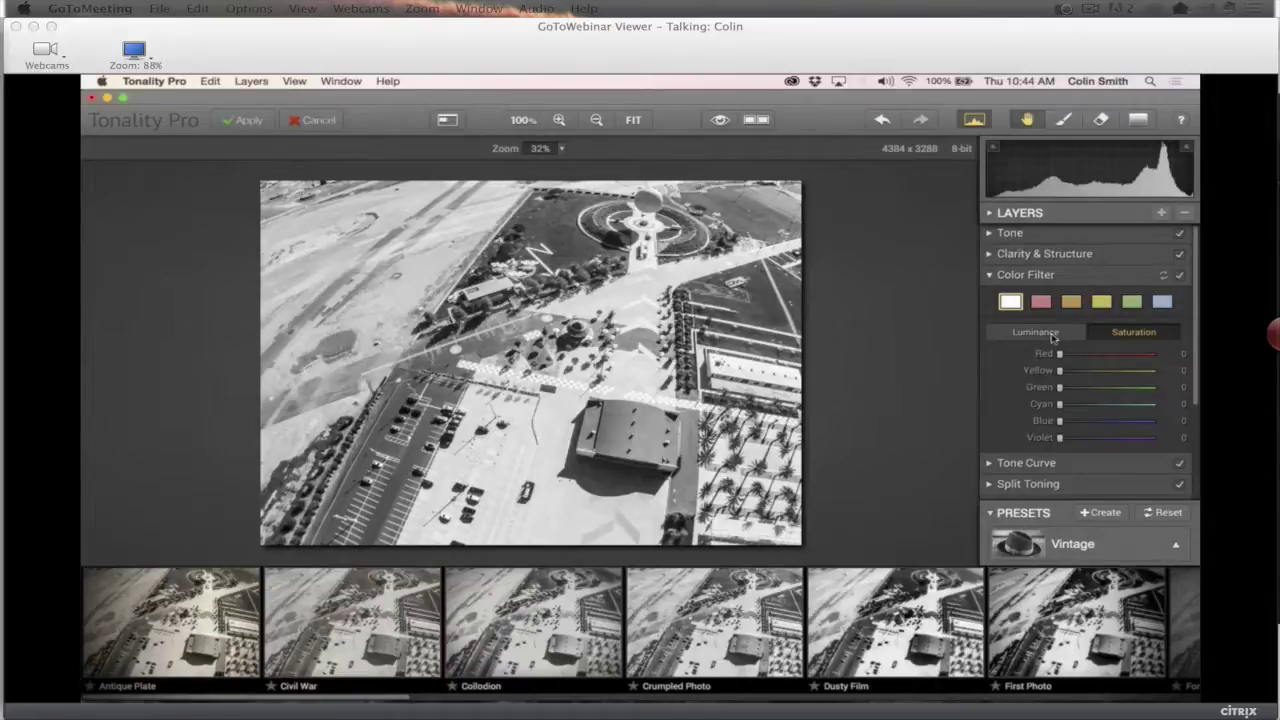
# Show the Color Filter's luminance values and try darkening and brightening the Red luminance
pyautogui.click(1051, 338)
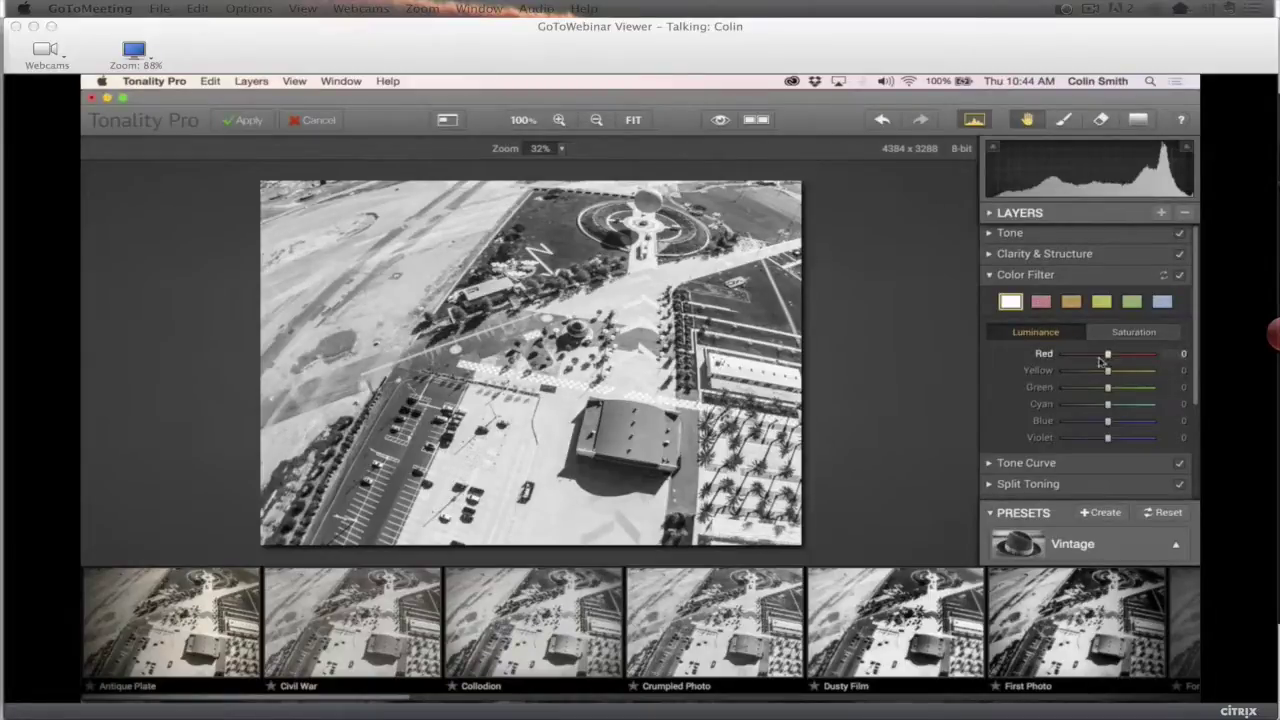
pyautogui.moveTo(1100, 362); pyautogui.dragTo(1156, 356)
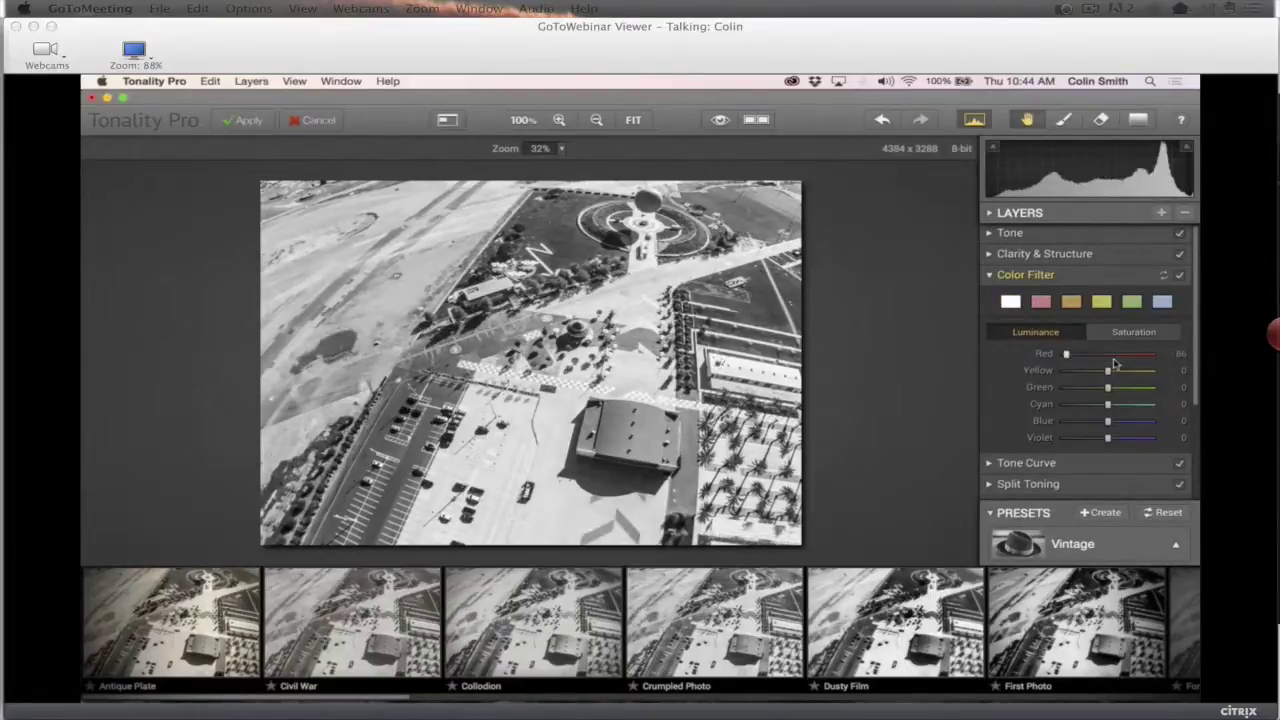
pyautogui.moveTo(1160, 356); pyautogui.dragTo(1094, 356)
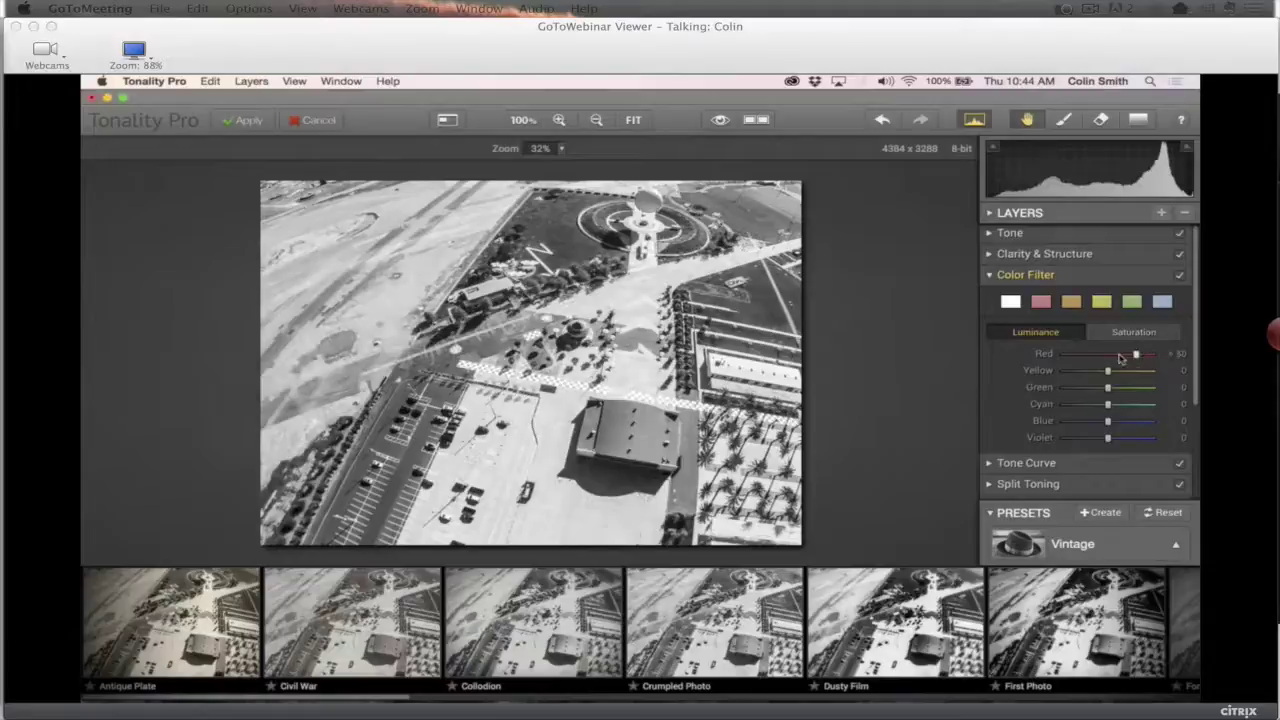
pyautogui.moveTo(1123, 357); pyautogui.dragTo(1108, 357)
# Try the red, orange, yellow, green and blue color filters on the photo and settle on green
pyautogui.click(1041, 302)
pyautogui.click(1041, 302)
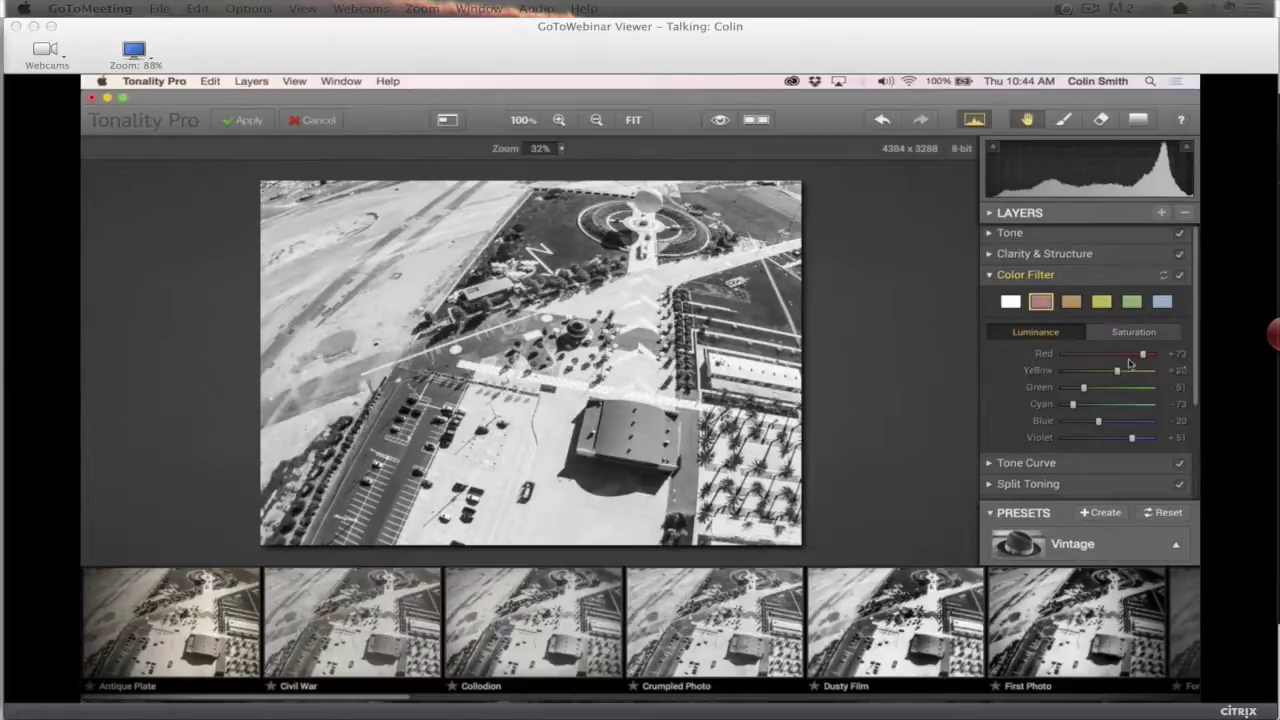
pyautogui.click(1074, 304)
pyautogui.click(1102, 304)
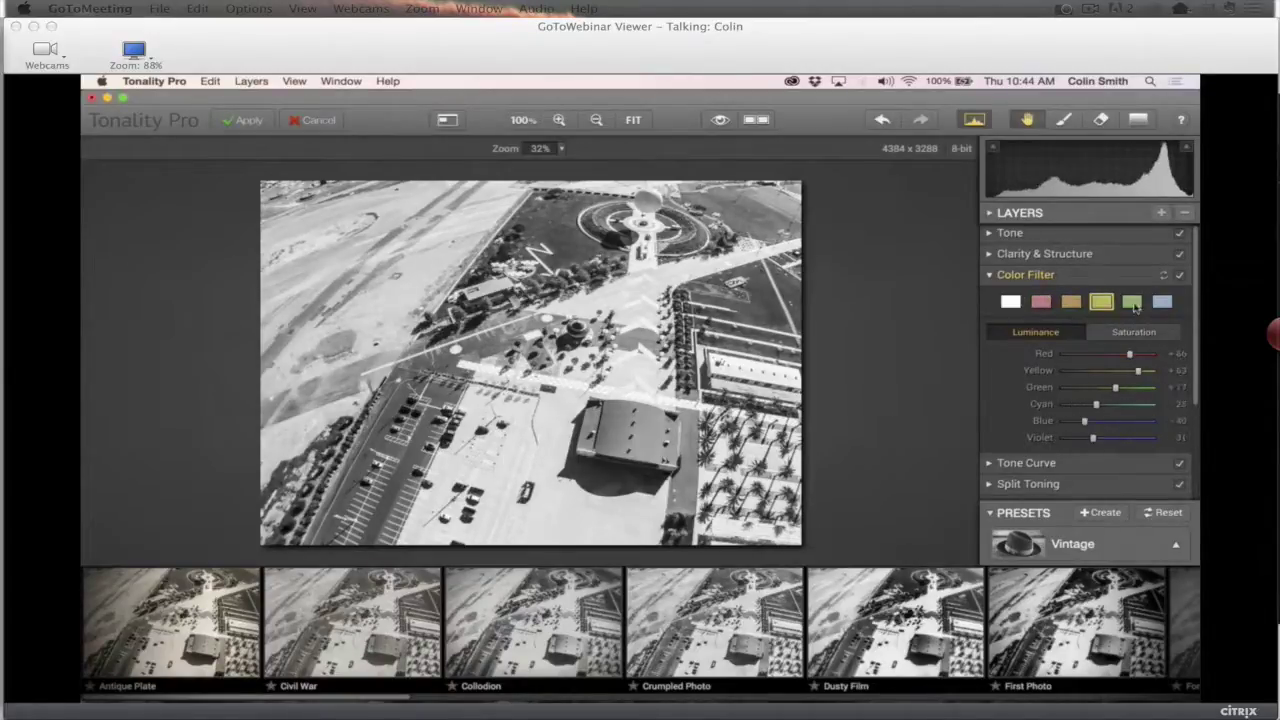
pyautogui.click(1132, 304)
pyautogui.click(1160, 306)
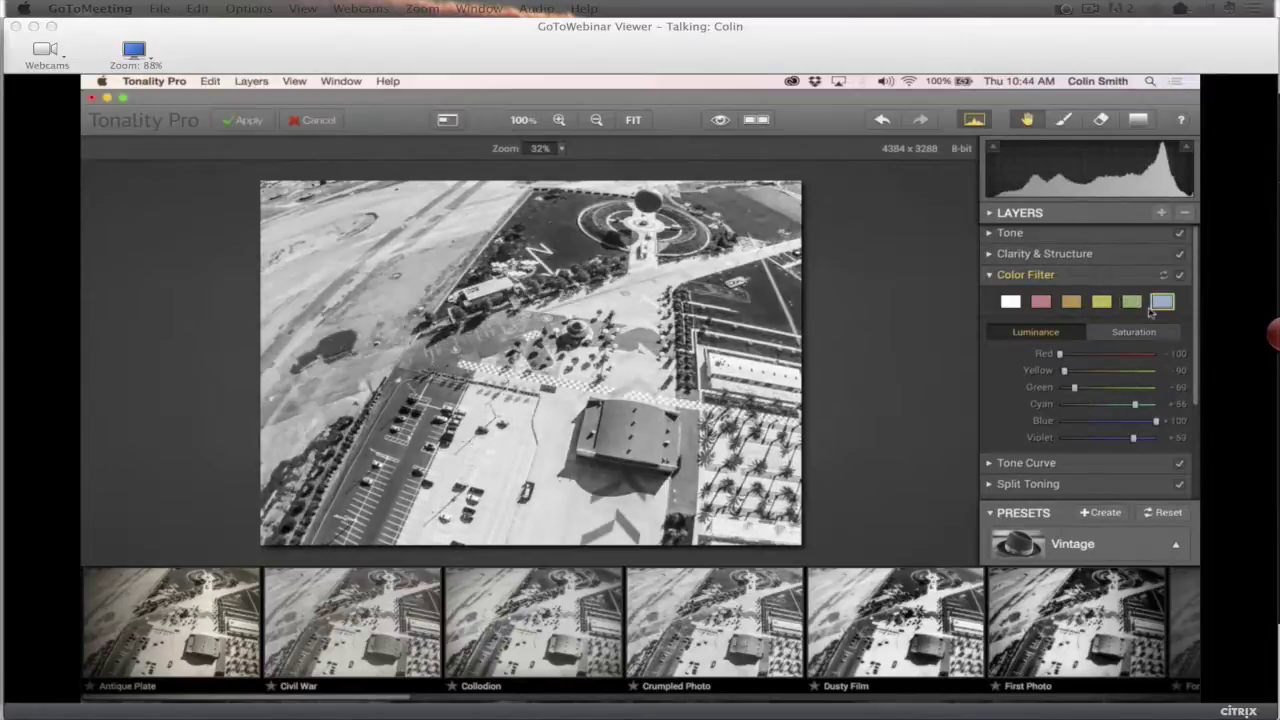
pyautogui.click(1134, 306)
pyautogui.click(1102, 305)
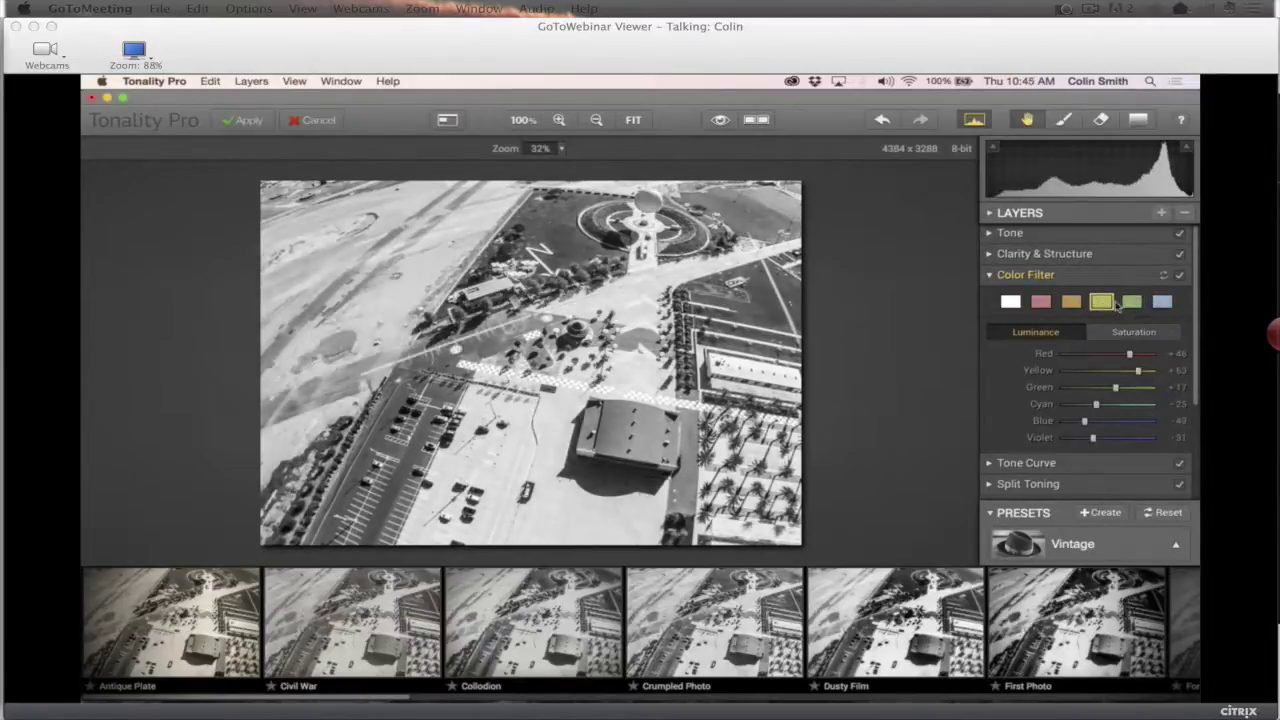
pyautogui.click(1132, 304)
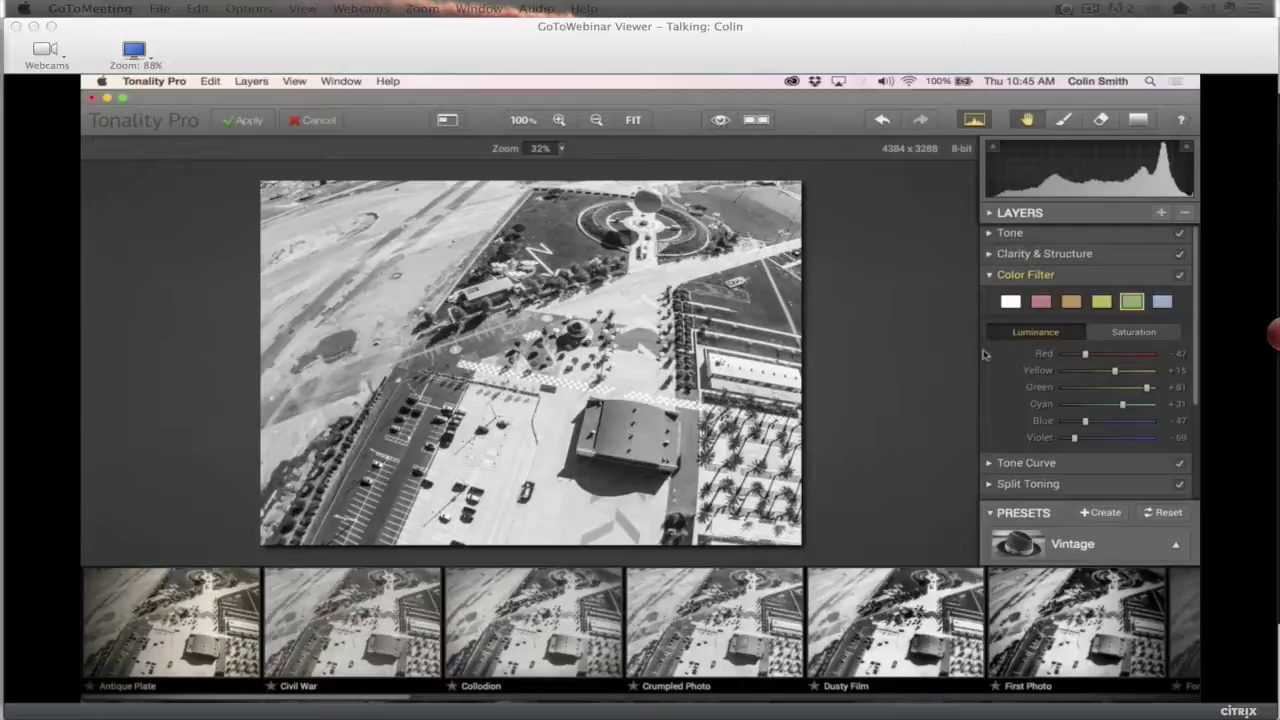
# Set the Color Filter luminance of Red to -50 and Yellow to -31, and adjust the Cyan luminance
pyautogui.moveTo(1085, 356)
pyautogui.mouseDown()
pyautogui.moveTo(1150, 356)
pyautogui.moveTo(1083, 366)
pyautogui.mouseUp()
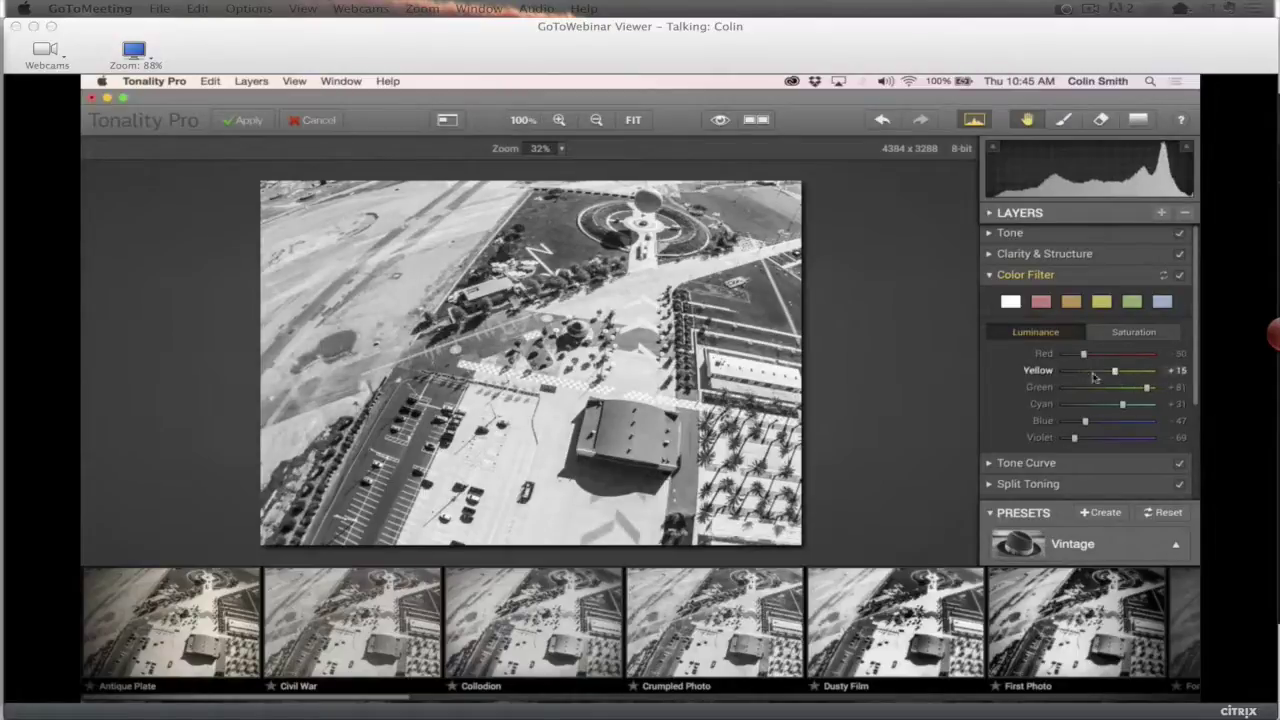
pyautogui.moveTo(1115, 371); pyautogui.dragTo(1068, 409)
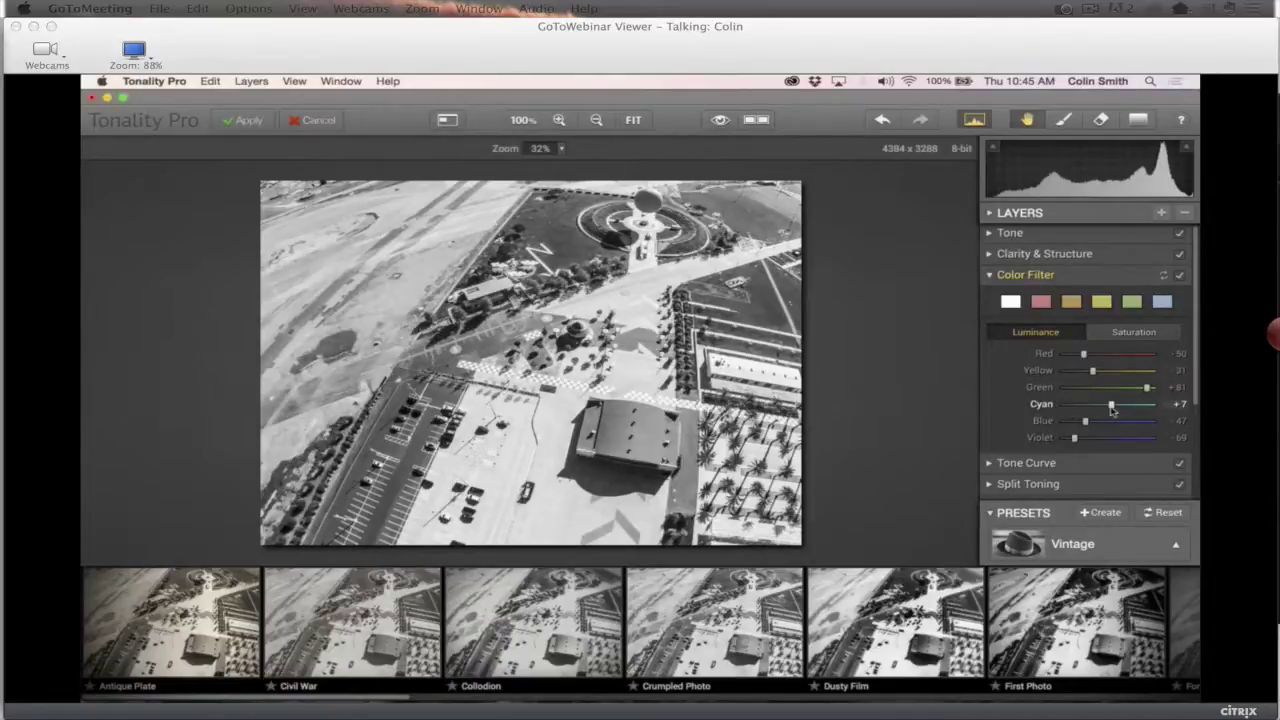
pyautogui.moveTo(1118, 405); pyautogui.dragTo(1158, 389)
# In the Tone settings, set the Standard exposure to +17 and the Adaptive exposure to -68
pyautogui.click(989, 233)
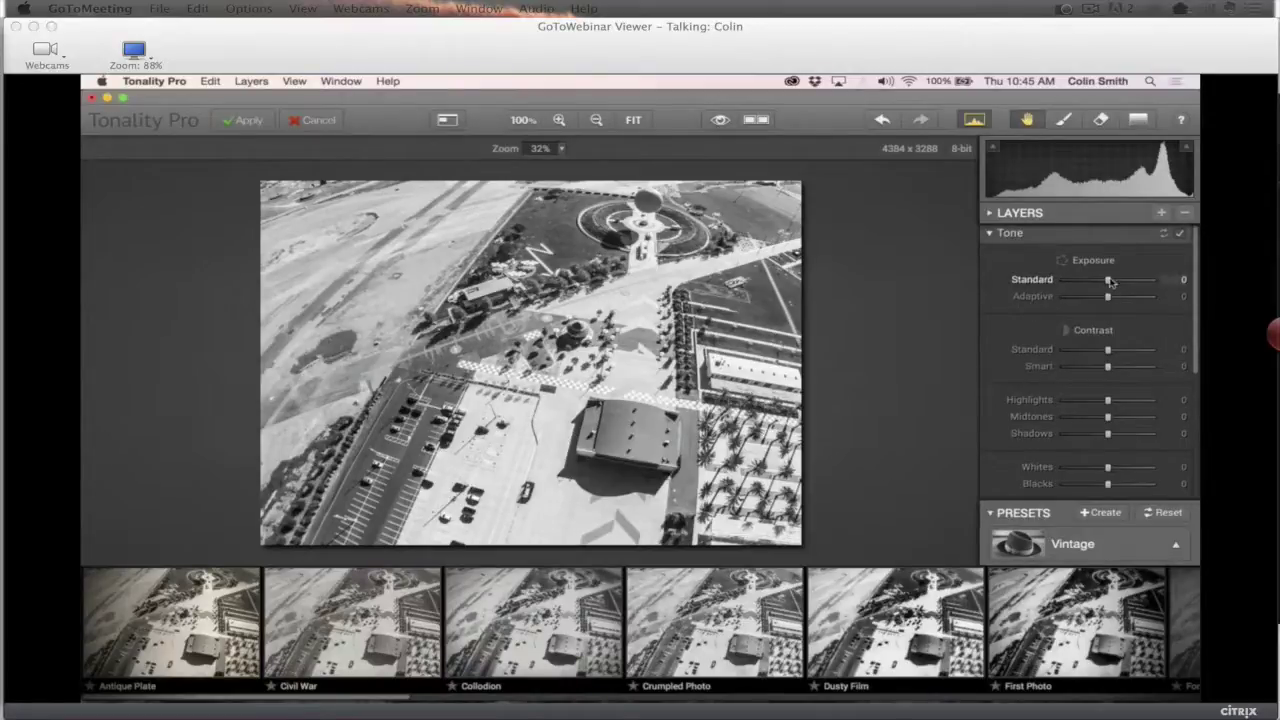
pyautogui.moveTo(1118, 284)
pyautogui.mouseDown()
pyautogui.moveTo(1142, 285)
pyautogui.moveTo(1110, 286)
pyautogui.mouseUp()
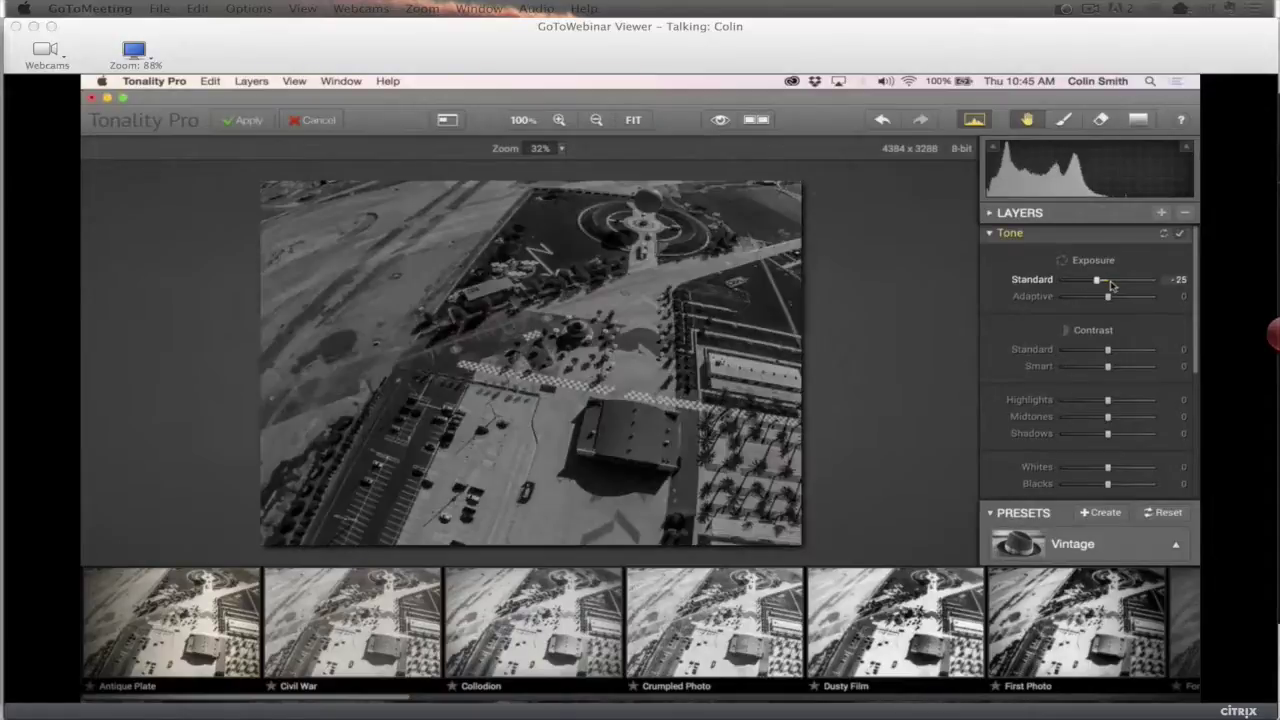
pyautogui.doubleClick(1111, 286)
pyautogui.moveTo(1108, 298)
pyautogui.mouseDown()
pyautogui.moveTo(1135, 299)
pyautogui.moveTo(1048, 305)
pyautogui.moveTo(1121, 286)
pyautogui.mouseUp()
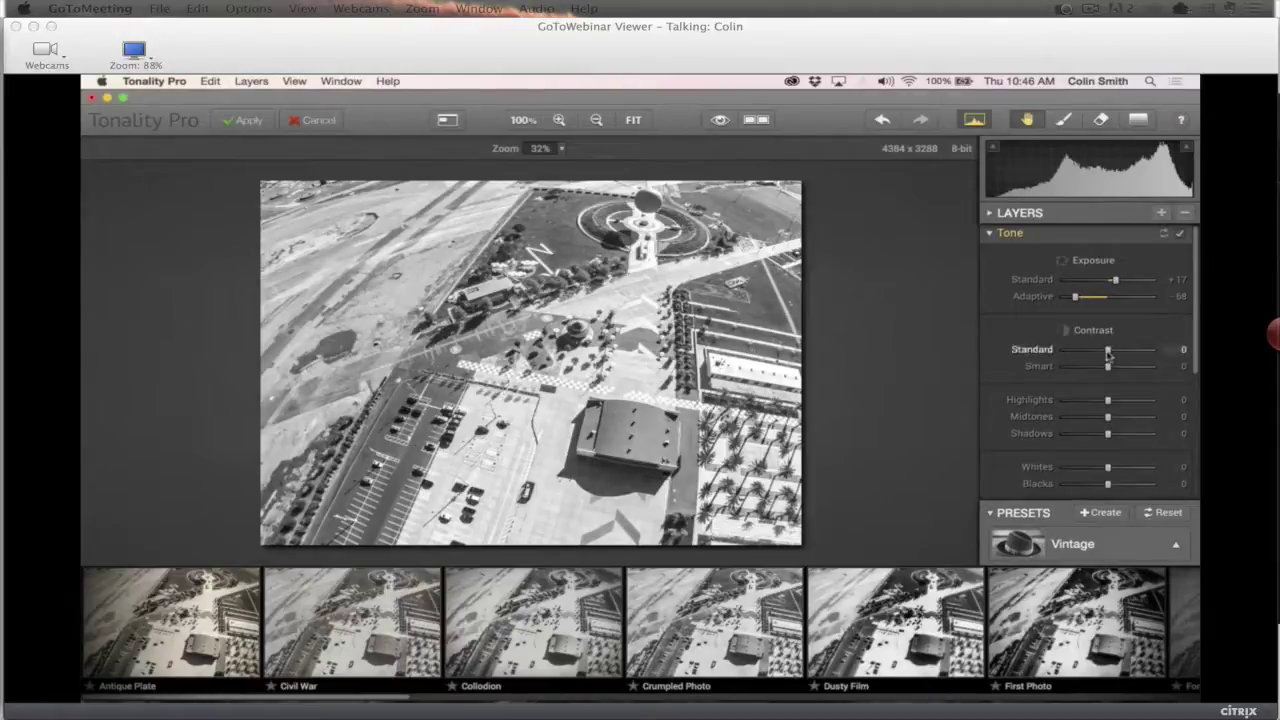
# Try extreme Standard contrast values, reset it to 0, set Smart contrast to -41 and compare with the original photo
pyautogui.moveTo(1128, 355); pyautogui.dragTo(1188, 352)
pyautogui.moveTo(1105, 363); pyautogui.dragTo(1068, 361)
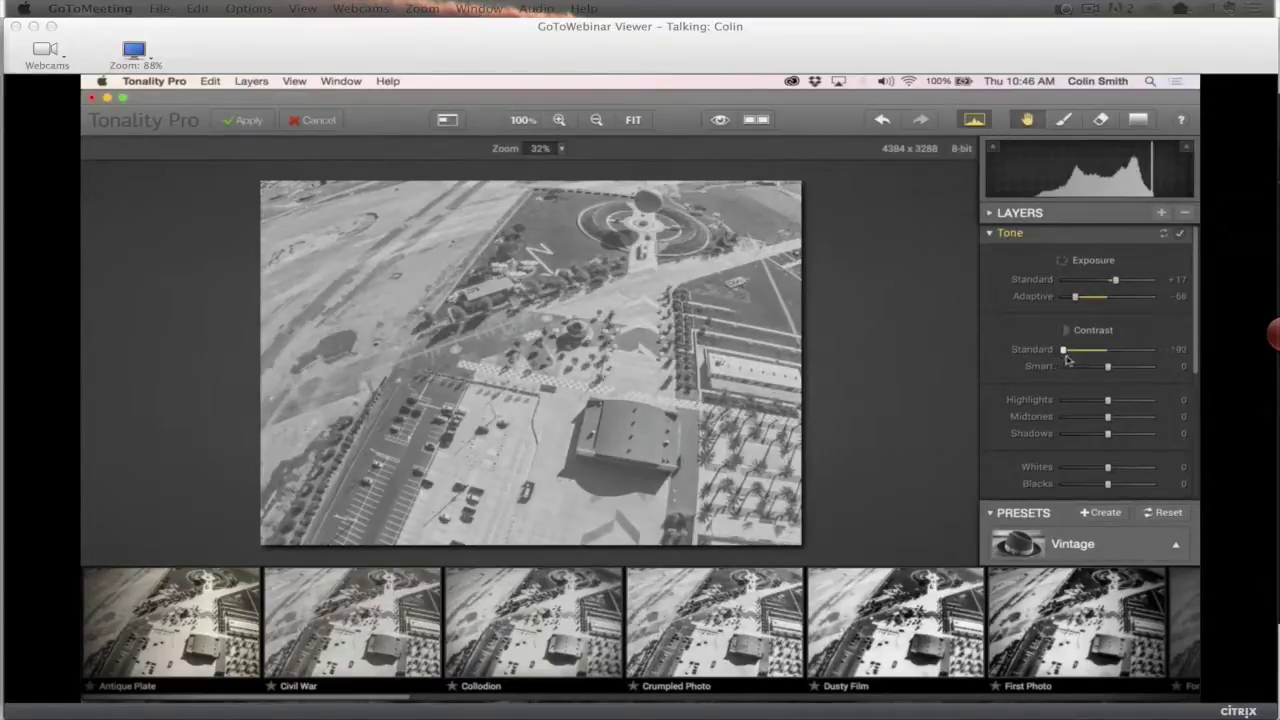
pyautogui.doubleClick(1066, 356)
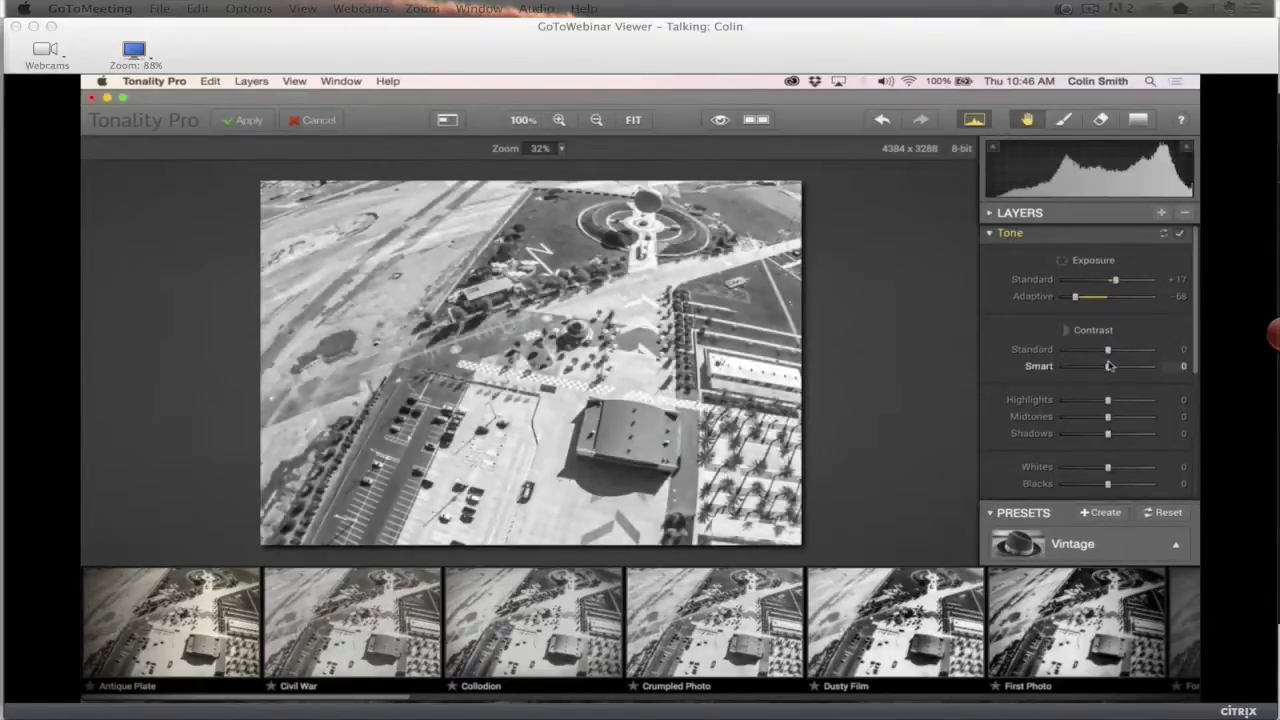
pyautogui.moveTo(1108, 368)
pyautogui.mouseDown()
pyautogui.moveTo(1150, 370)
pyautogui.moveTo(1070, 371)
pyautogui.moveTo(1104, 370)
pyautogui.moveTo(1093, 370)
pyautogui.mouseUp()
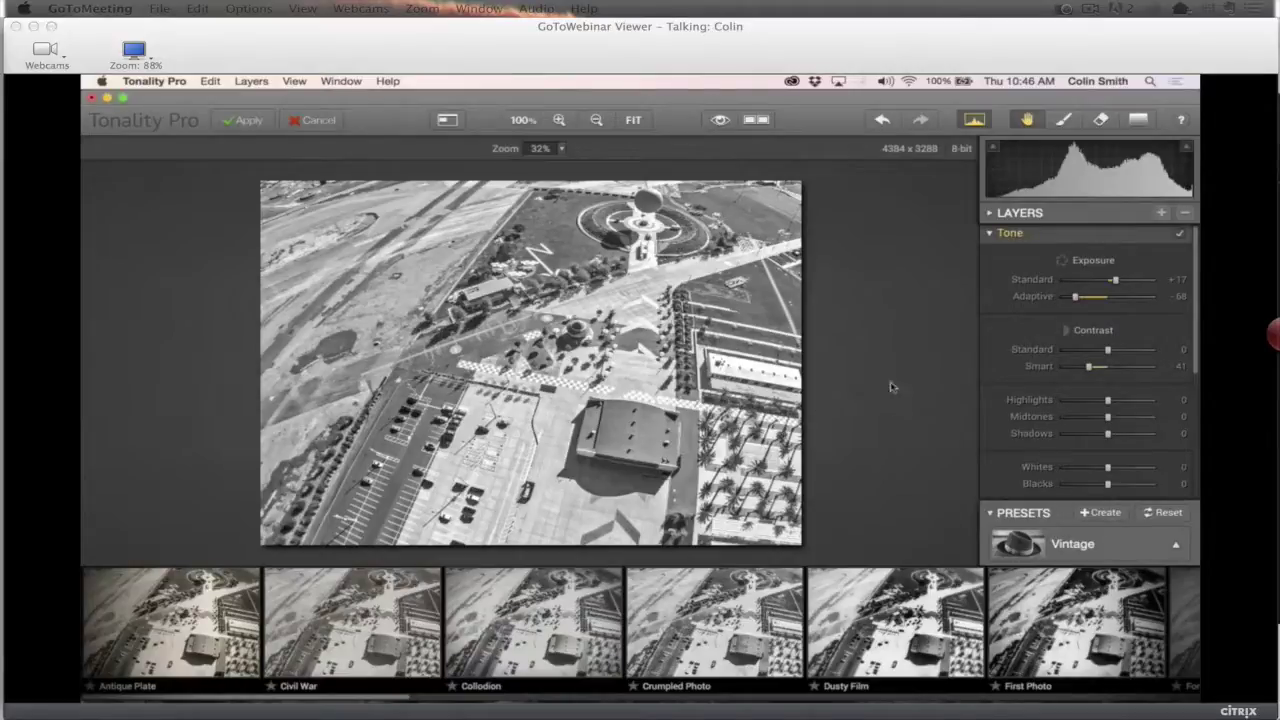
pyautogui.click(720, 120)
# Set the Blacks to -65, compare with the original photo and collapse the Tone settings
pyautogui.moveTo(1107, 485); pyautogui.dragTo(1055, 487)
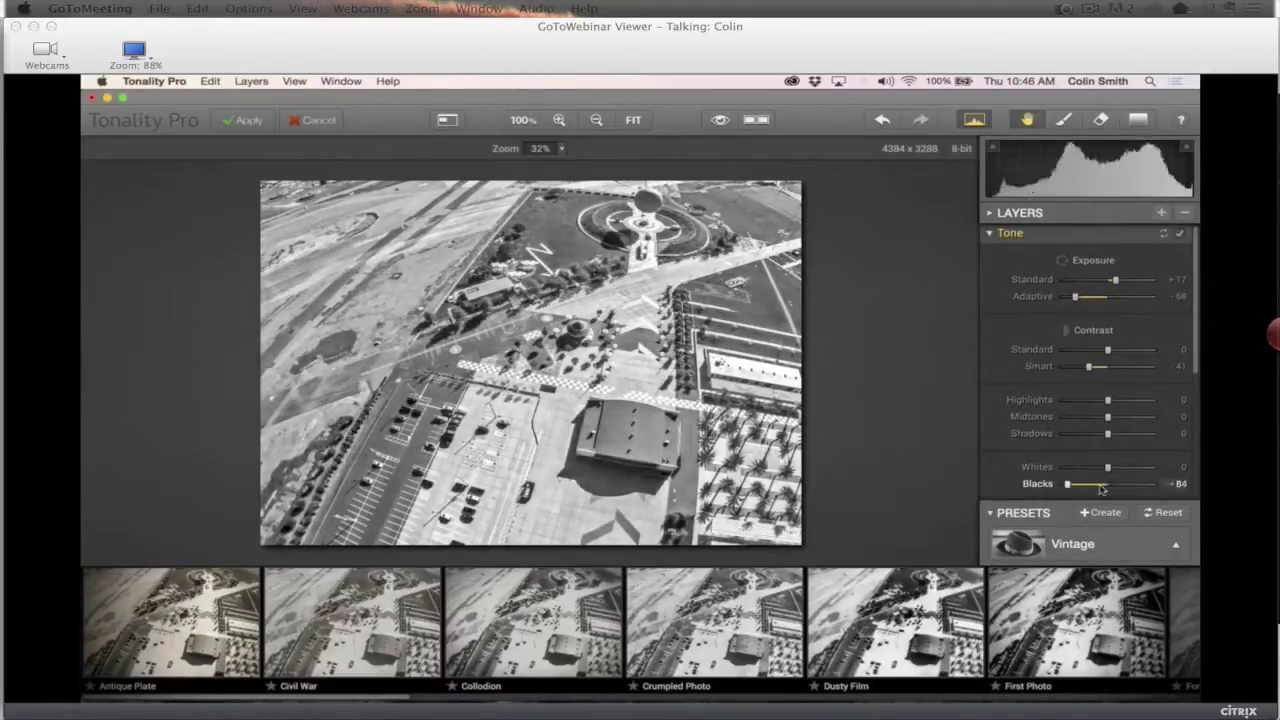
pyautogui.moveTo(1060, 485); pyautogui.dragTo(1077, 485)
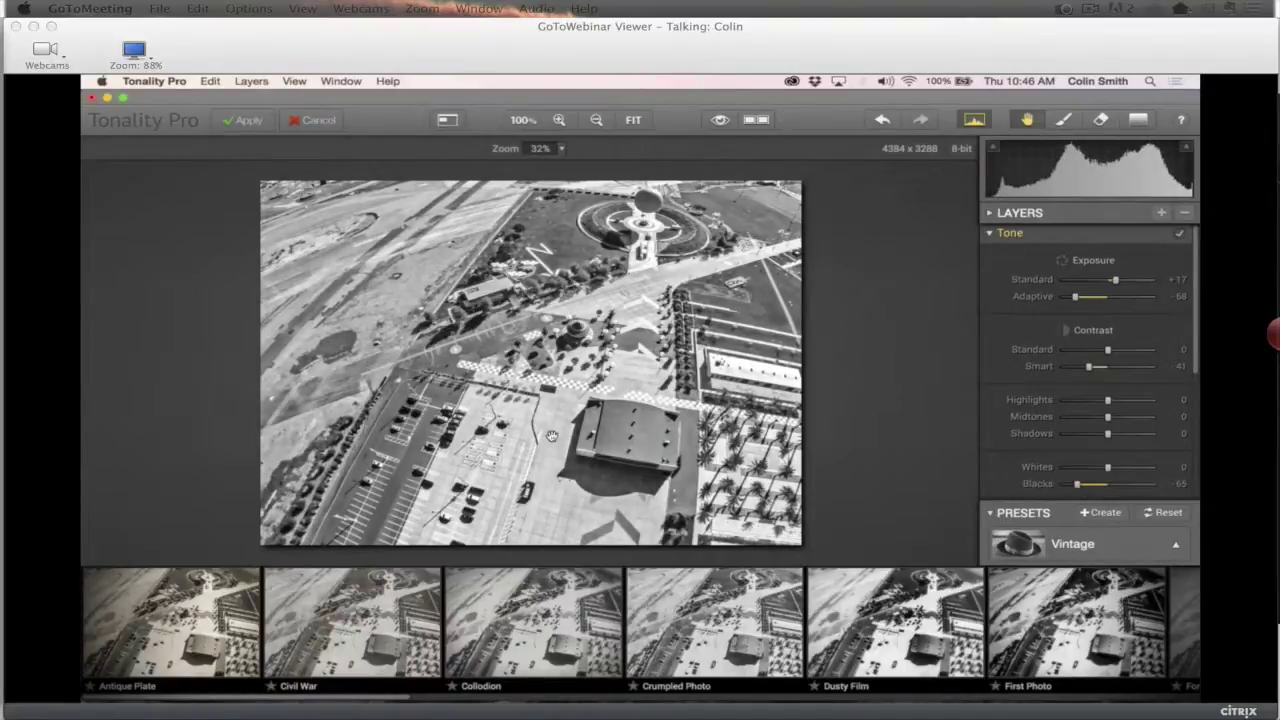
pyautogui.moveTo(1020, 180)
pyautogui.click(719, 121)
pyautogui.click(990, 234)
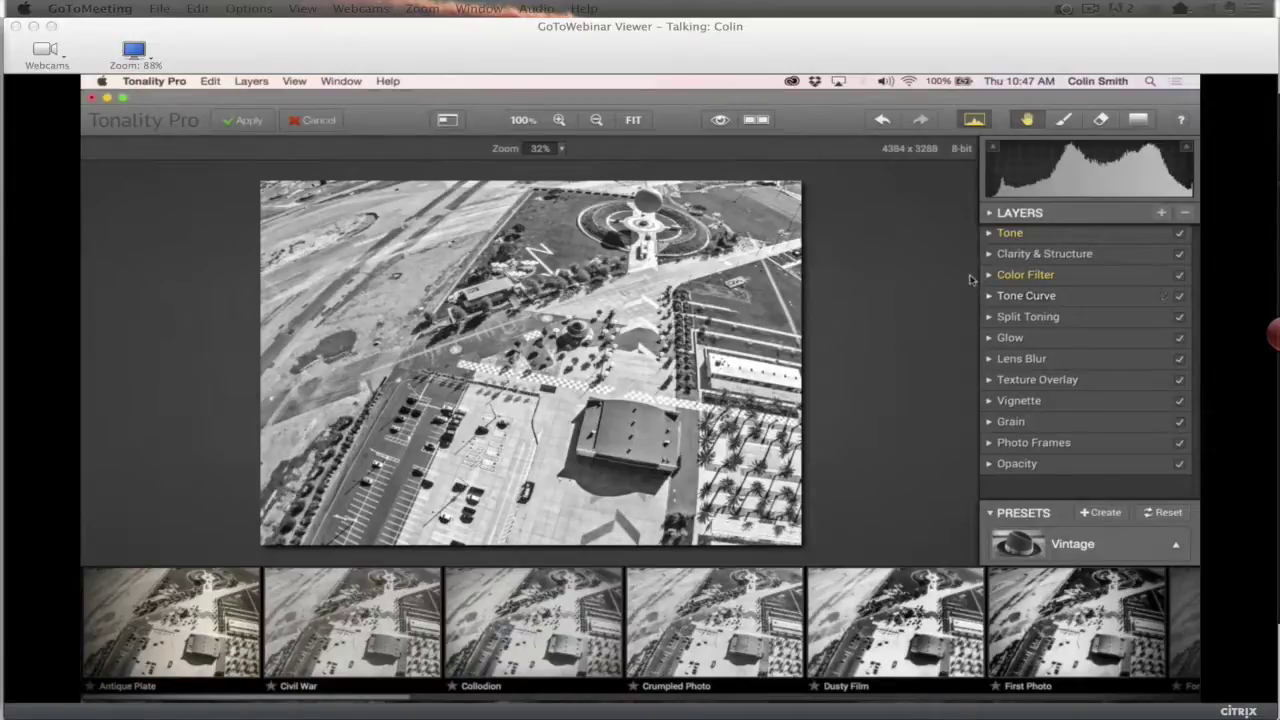
# In the Clarity & Structure settings, set Clarity to +21 and the Structure amount to +100
pyautogui.click(989, 254)
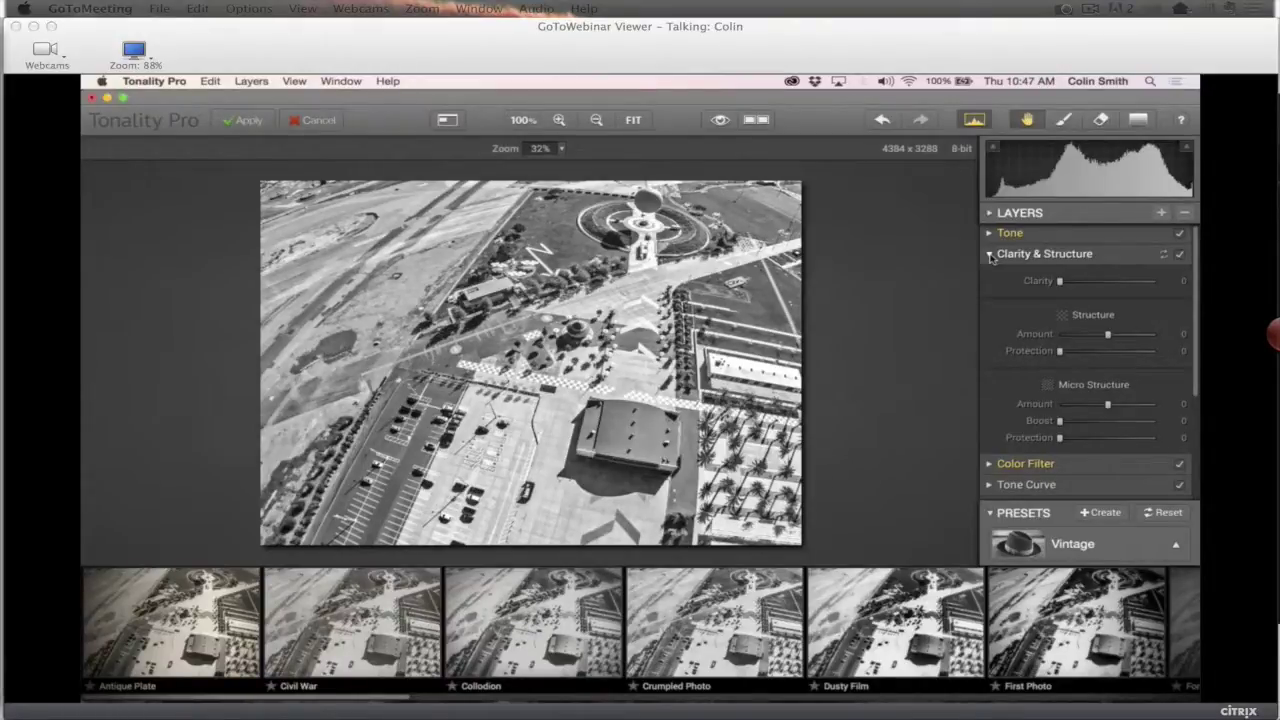
pyautogui.moveTo(1060, 281)
pyautogui.mouseDown()
pyautogui.moveTo(1182, 295)
pyautogui.moveTo(1065, 287)
pyautogui.moveTo(1079, 284)
pyautogui.mouseUp()
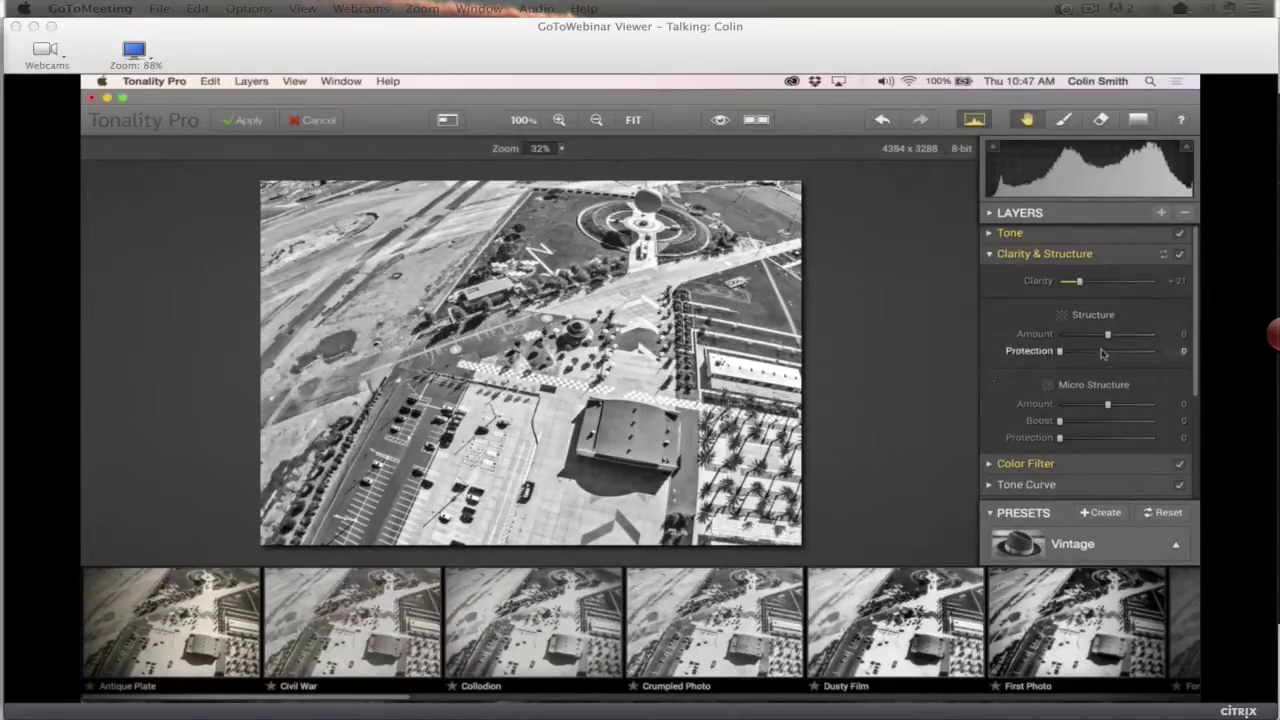
pyautogui.moveTo(1107, 336); pyautogui.dragTo(1183, 340)
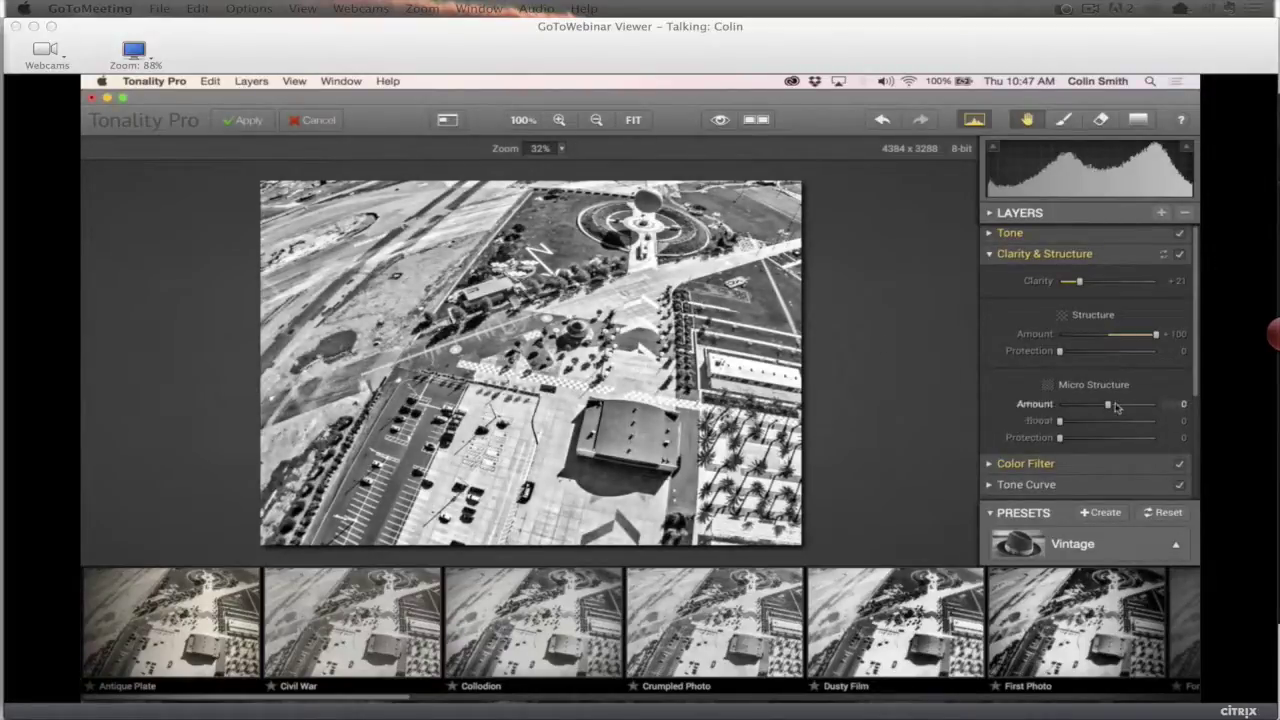
# Try high Micro Structure amounts, set the Micro Structure amount to +18 and reduce the Structure amount to +33
pyautogui.moveTo(1108, 405); pyautogui.dragTo(1153, 405)
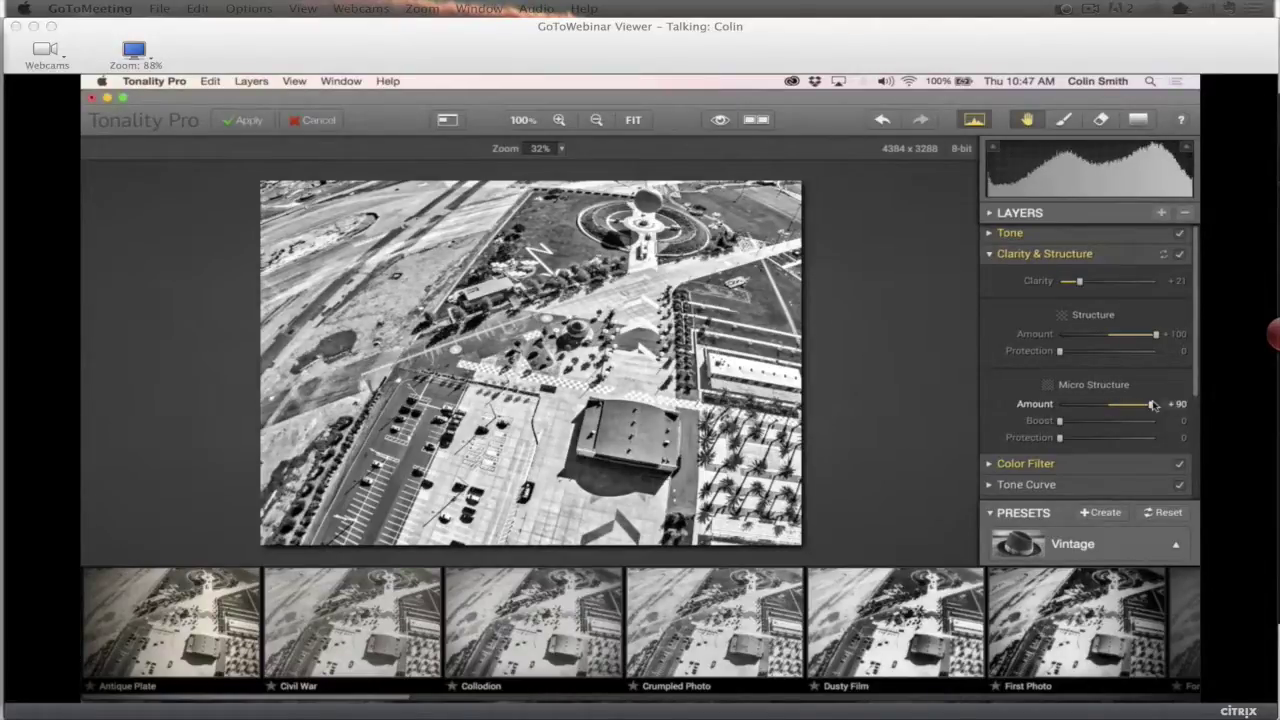
pyautogui.moveTo(1157, 404); pyautogui.dragTo(1155, 405)
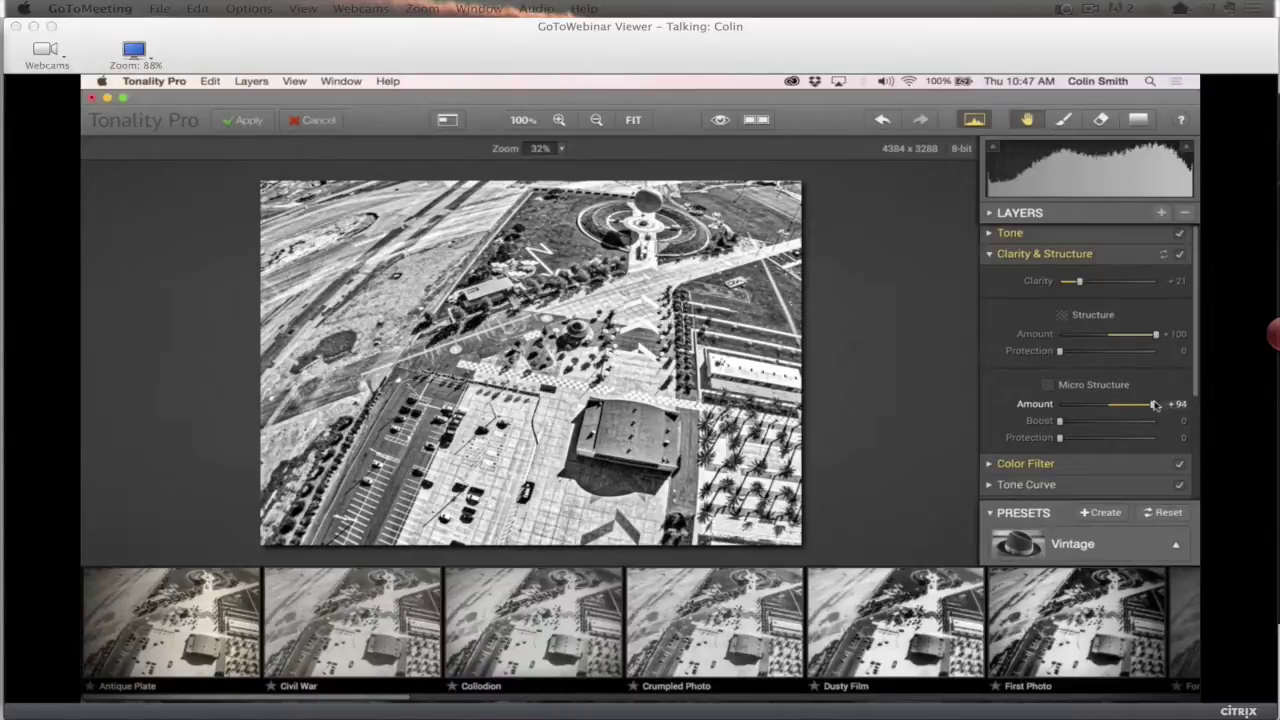
pyautogui.moveTo(1156, 405); pyautogui.dragTo(1118, 404)
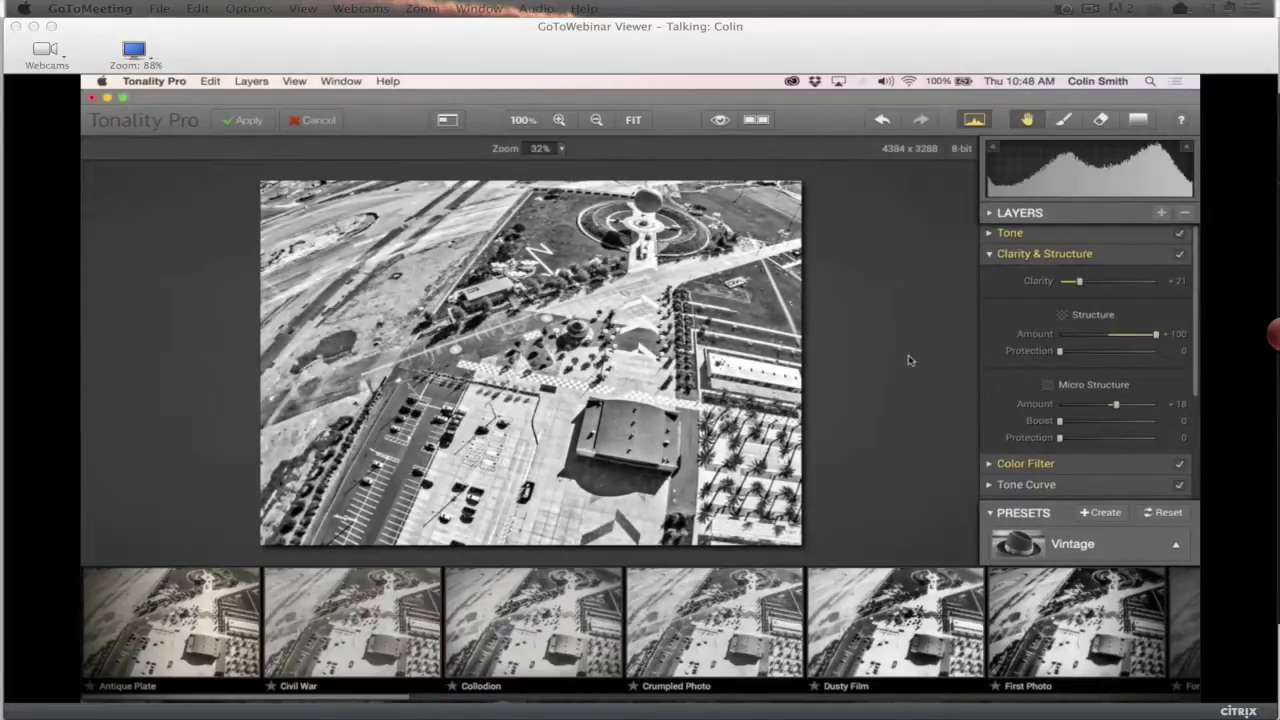
pyautogui.moveTo(1154, 336); pyautogui.dragTo(1126, 338)
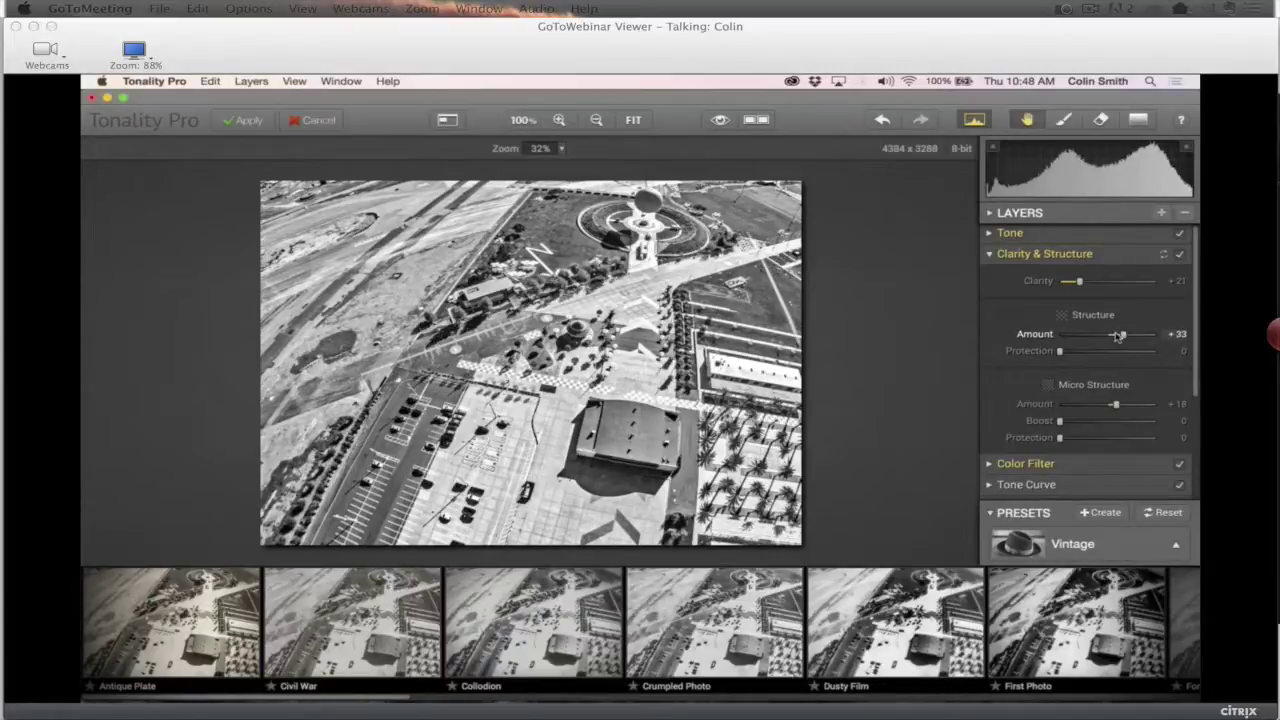
# In the Split Toning settings, set the Shadows saturation to +36 and the Shadows tint to +121
pyautogui.scroll(-5, 1010, 405)
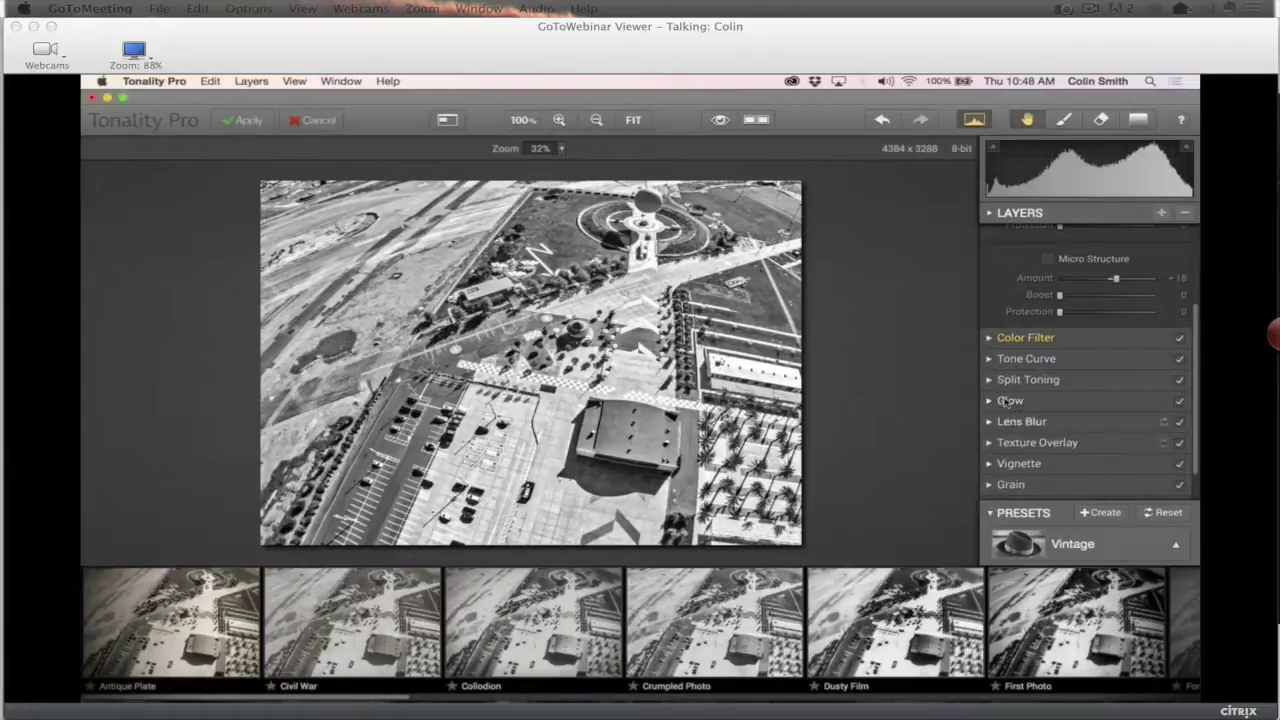
pyautogui.click(989, 380)
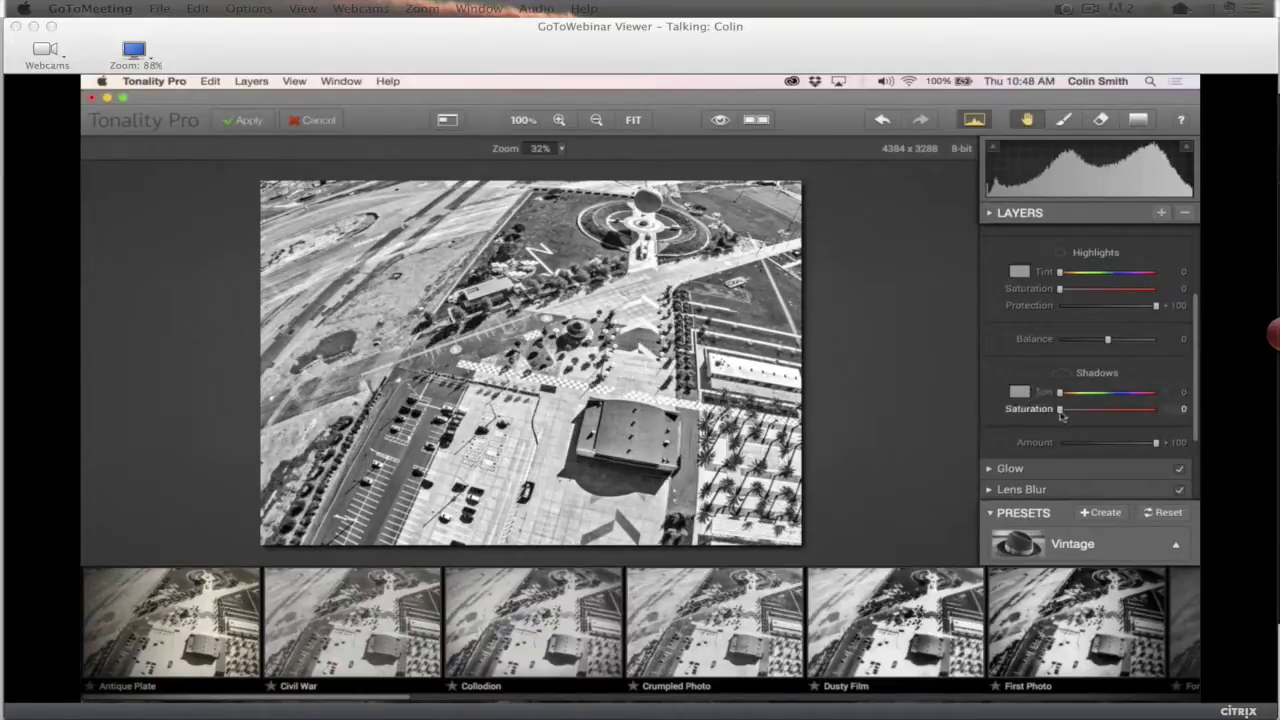
pyautogui.moveTo(1061, 414); pyautogui.dragTo(1093, 396)
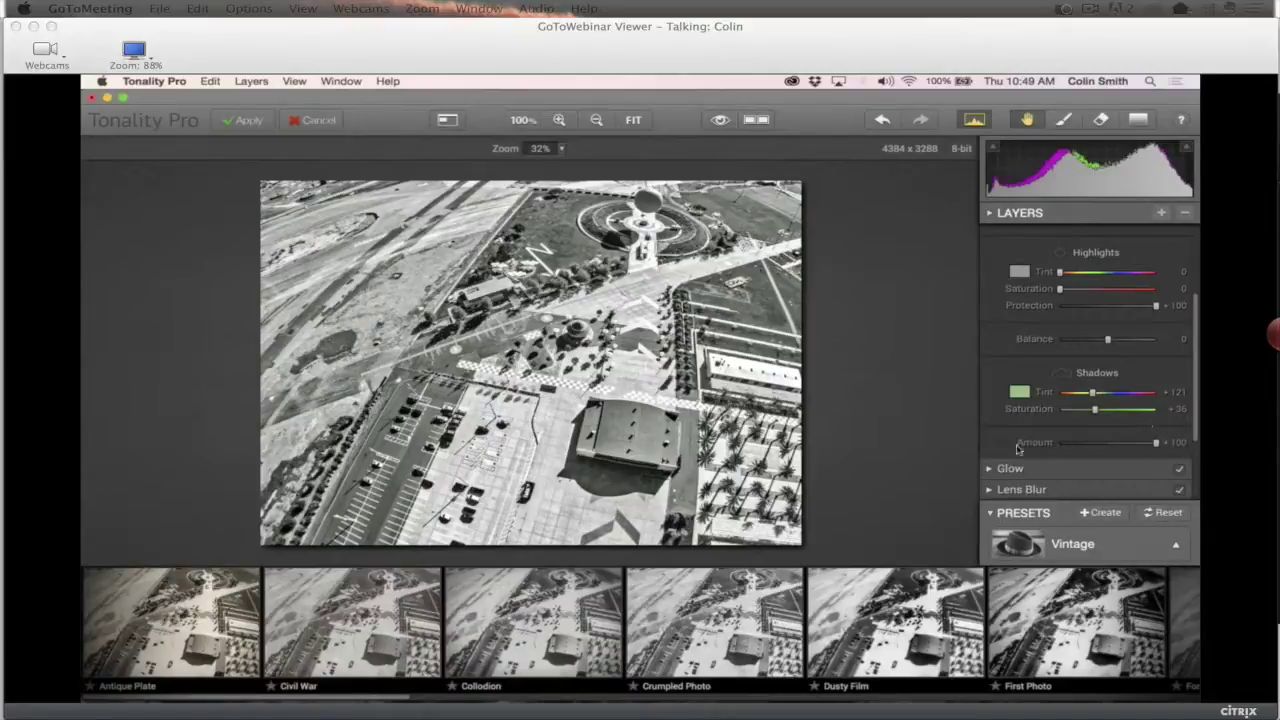
# In the Split Toning settings, set the Highlights tint and saturation to +46 each and the Balance to +47
pyautogui.click(989, 468)
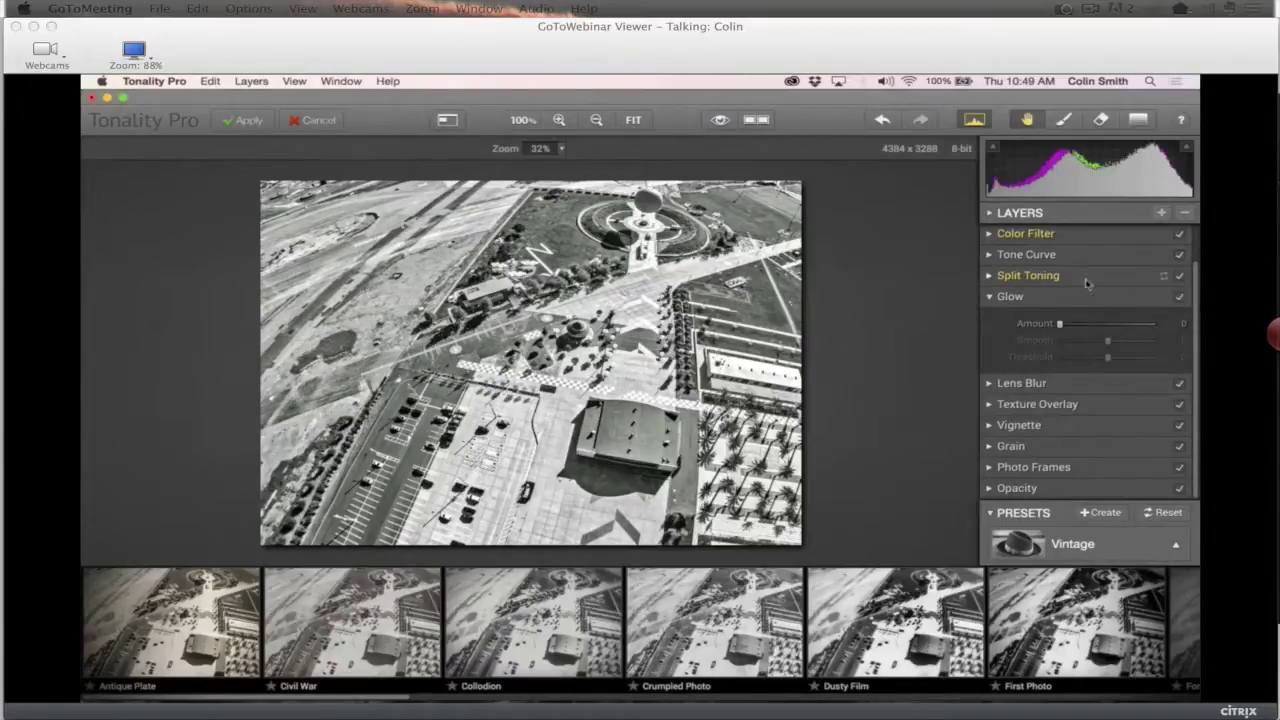
pyautogui.click(989, 277)
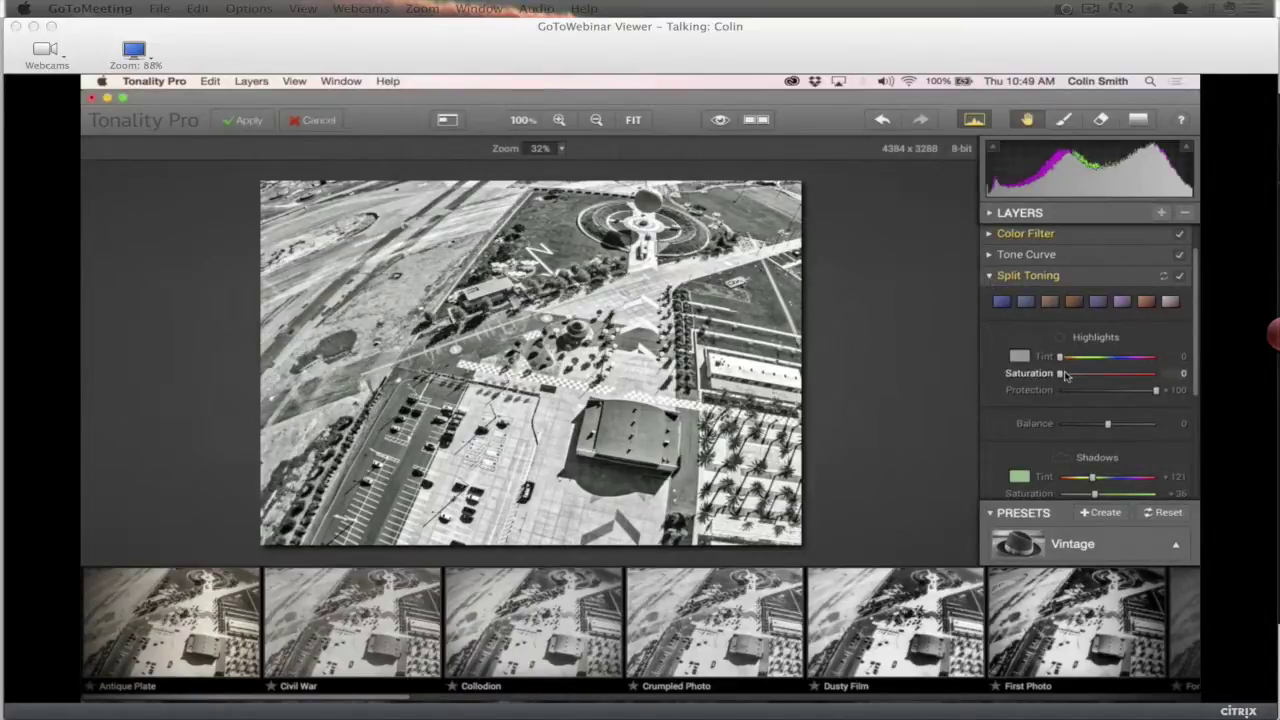
pyautogui.moveTo(1063, 373)
pyautogui.mouseDown()
pyautogui.moveTo(1106, 375)
pyautogui.moveTo(1078, 360)
pyautogui.moveTo(1101, 359)
pyautogui.moveTo(1078, 362)
pyautogui.mouseUp()
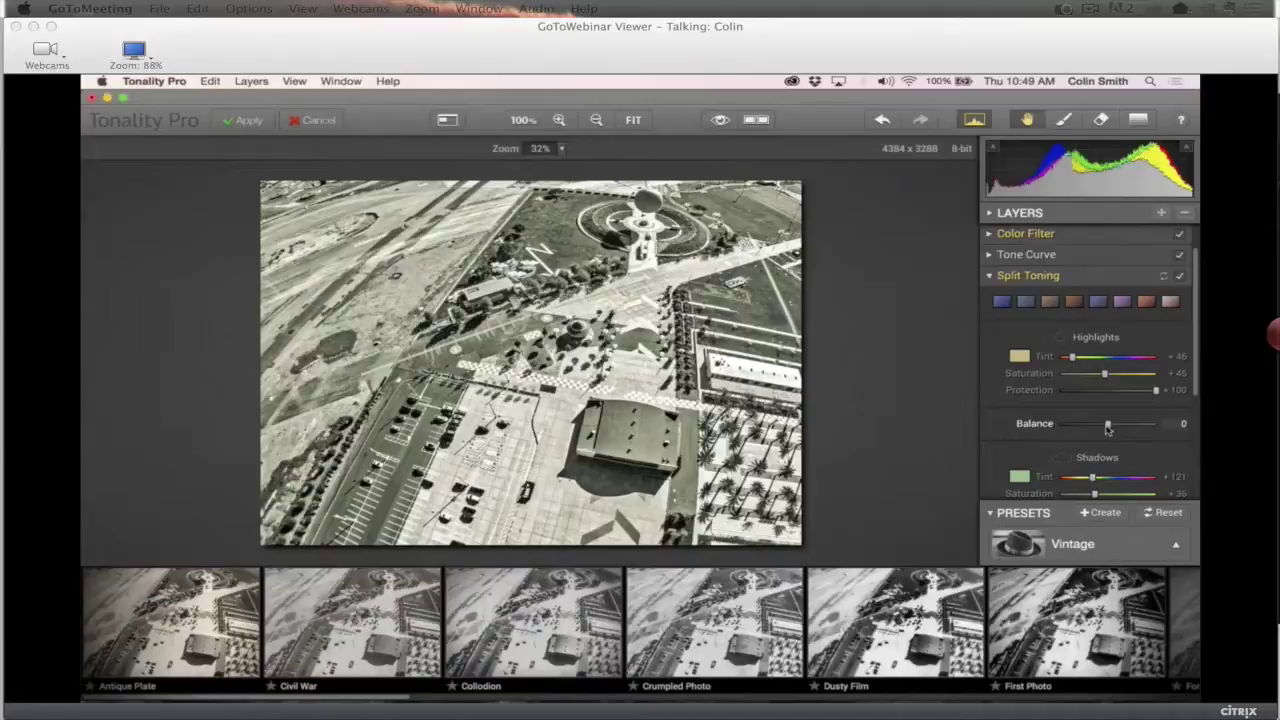
pyautogui.moveTo(1109, 424)
pyautogui.mouseDown()
pyautogui.moveTo(1168, 428)
pyautogui.moveTo(1066, 428)
pyautogui.moveTo(1160, 428)
pyautogui.moveTo(1094, 428)
pyautogui.moveTo(1131, 428)
pyautogui.mouseUp()
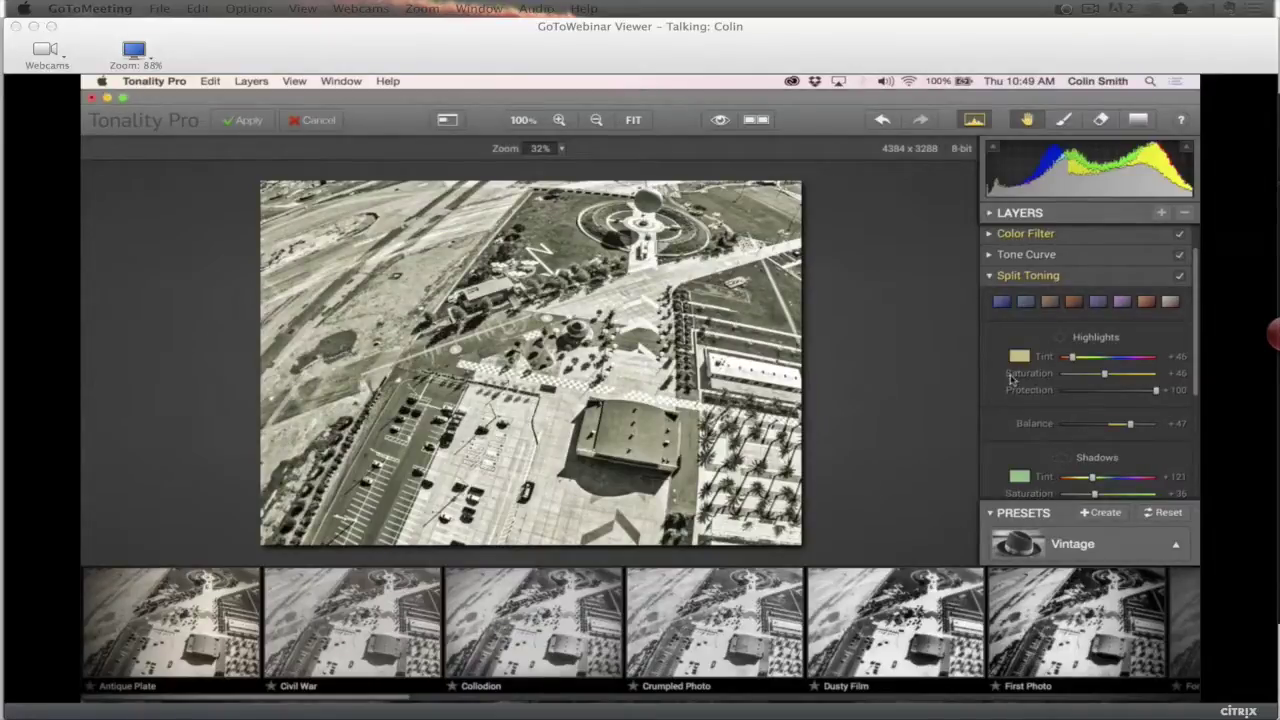
# In the Vignette settings, set the Amount to -78 to darken the photo's edges
pyautogui.moveTo(1196, 346); pyautogui.dragTo(1196, 466)
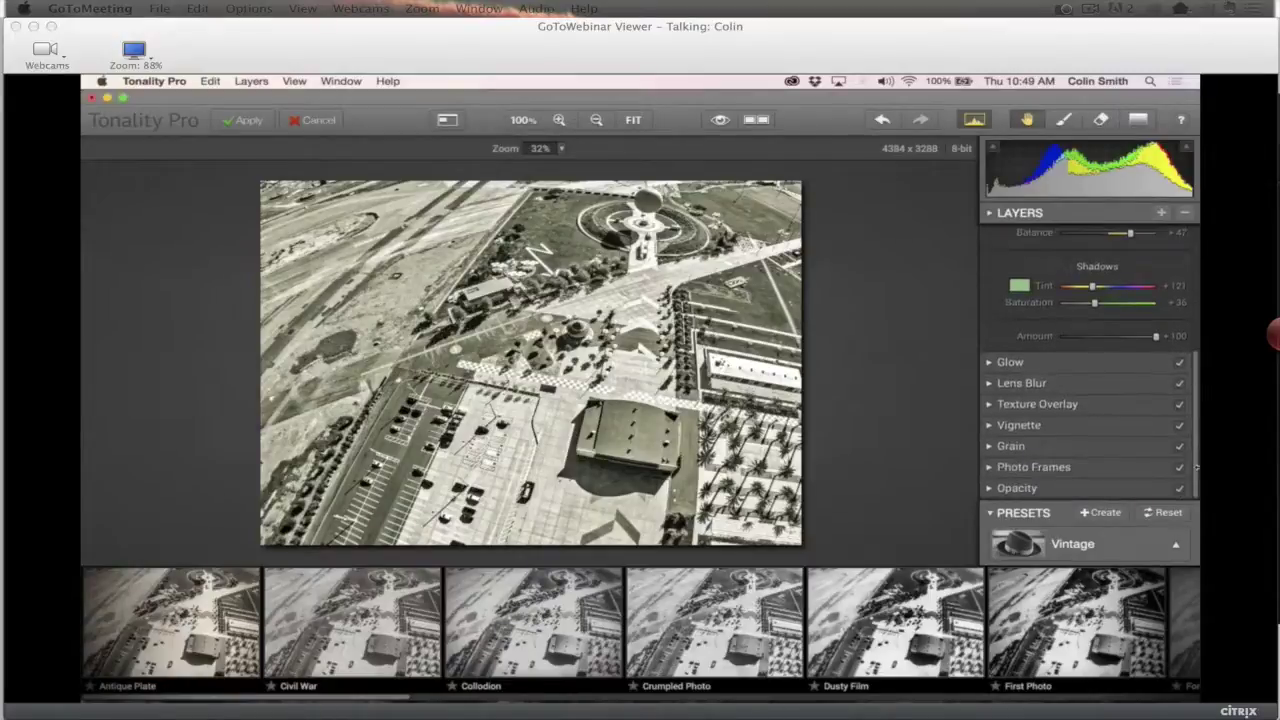
pyautogui.click(990, 425)
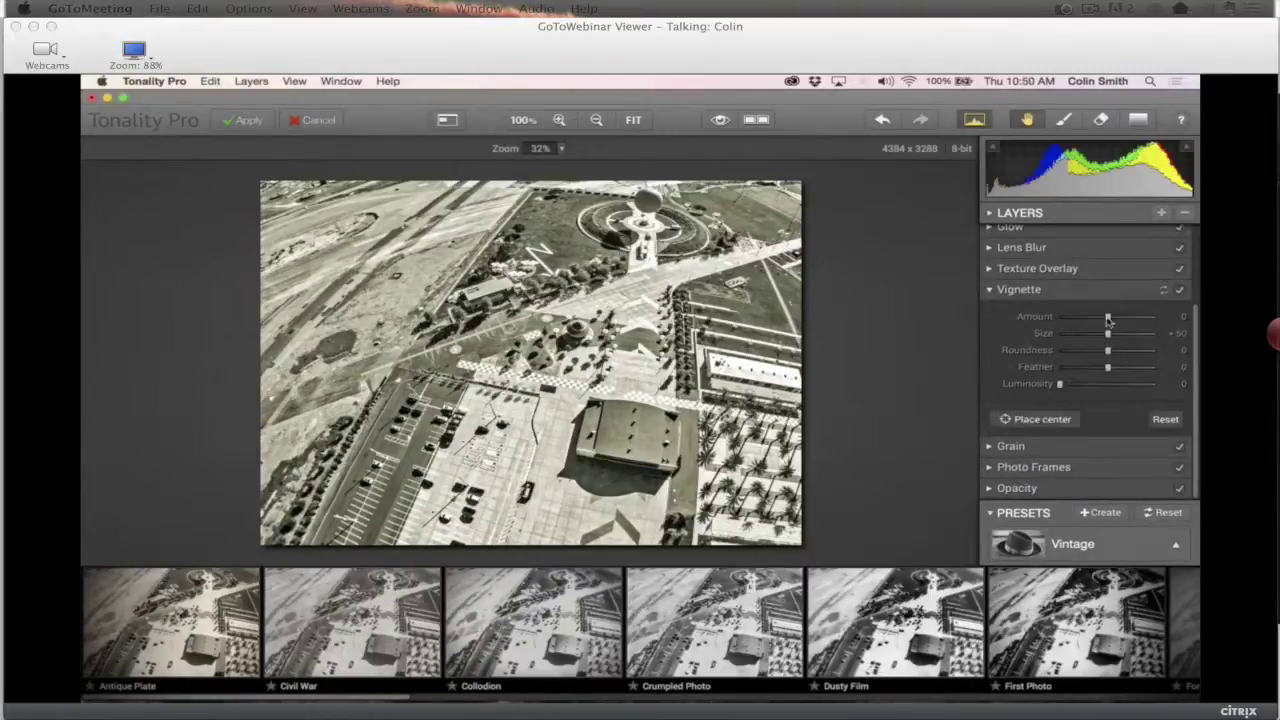
pyautogui.moveTo(1108, 319); pyautogui.dragTo(1098, 321)
pyautogui.moveTo(1098, 320); pyautogui.dragTo(1070, 320)
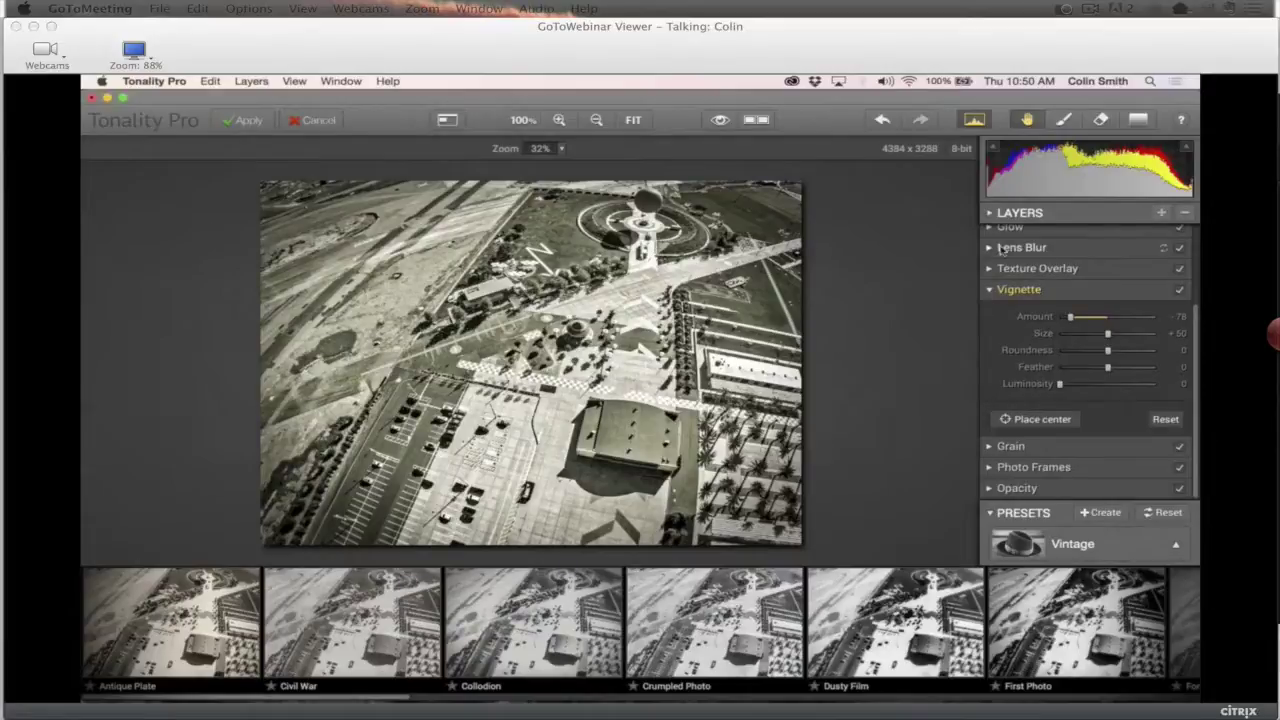
# In the Lens Blur settings, set the Amount to +83 and place the blur center on the balloon in the circular garden
pyautogui.click(990, 248)
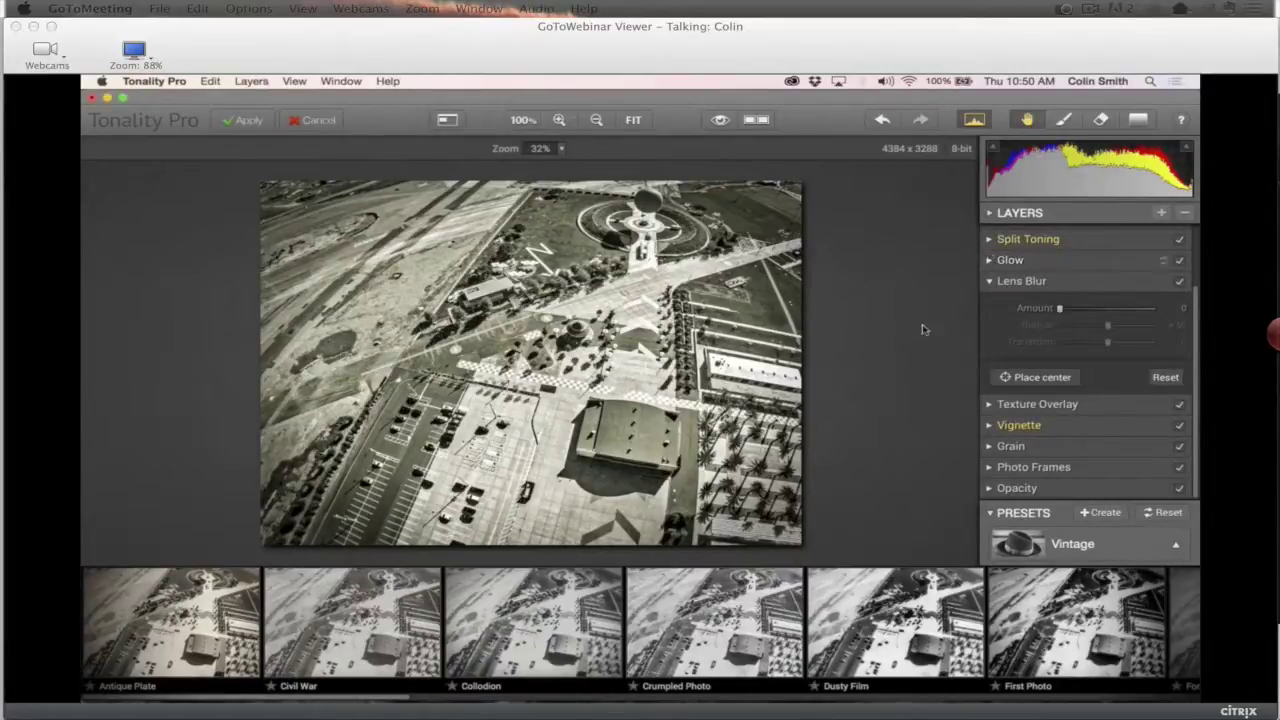
pyautogui.click(1043, 380)
pyautogui.moveTo(1059, 309); pyautogui.dragTo(1139, 314)
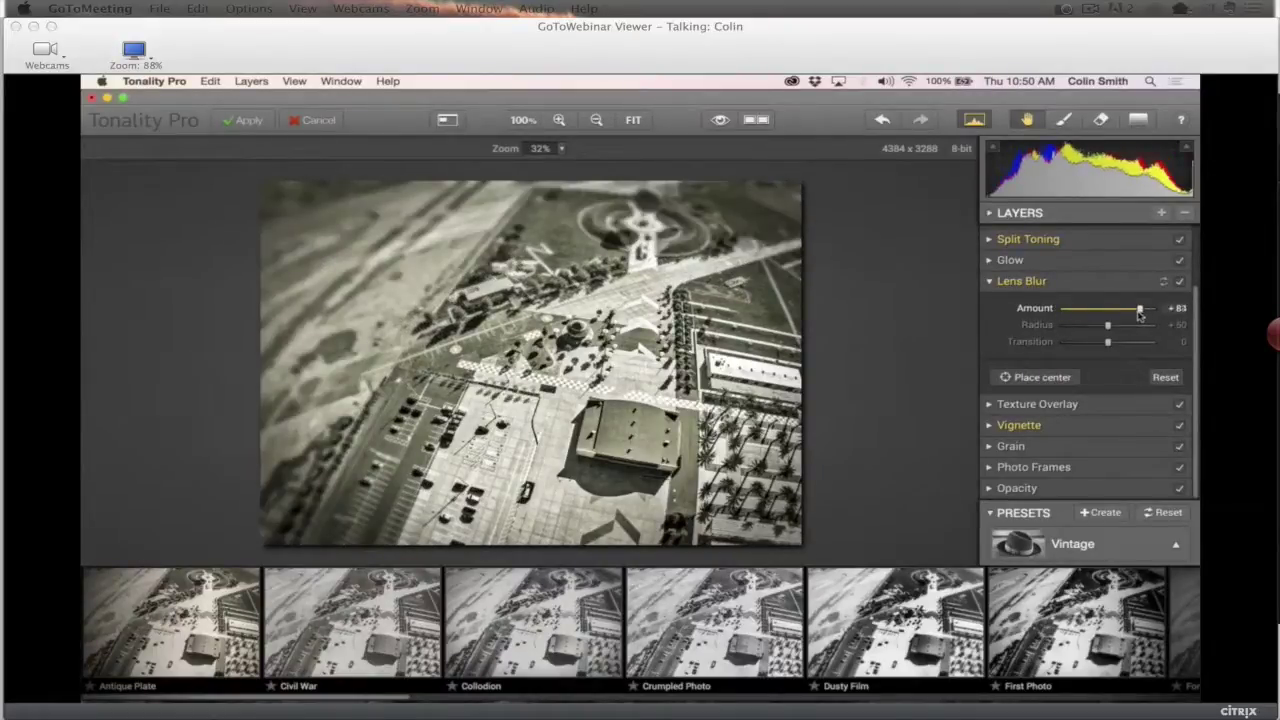
pyautogui.click(1040, 377)
pyautogui.click(647, 222)
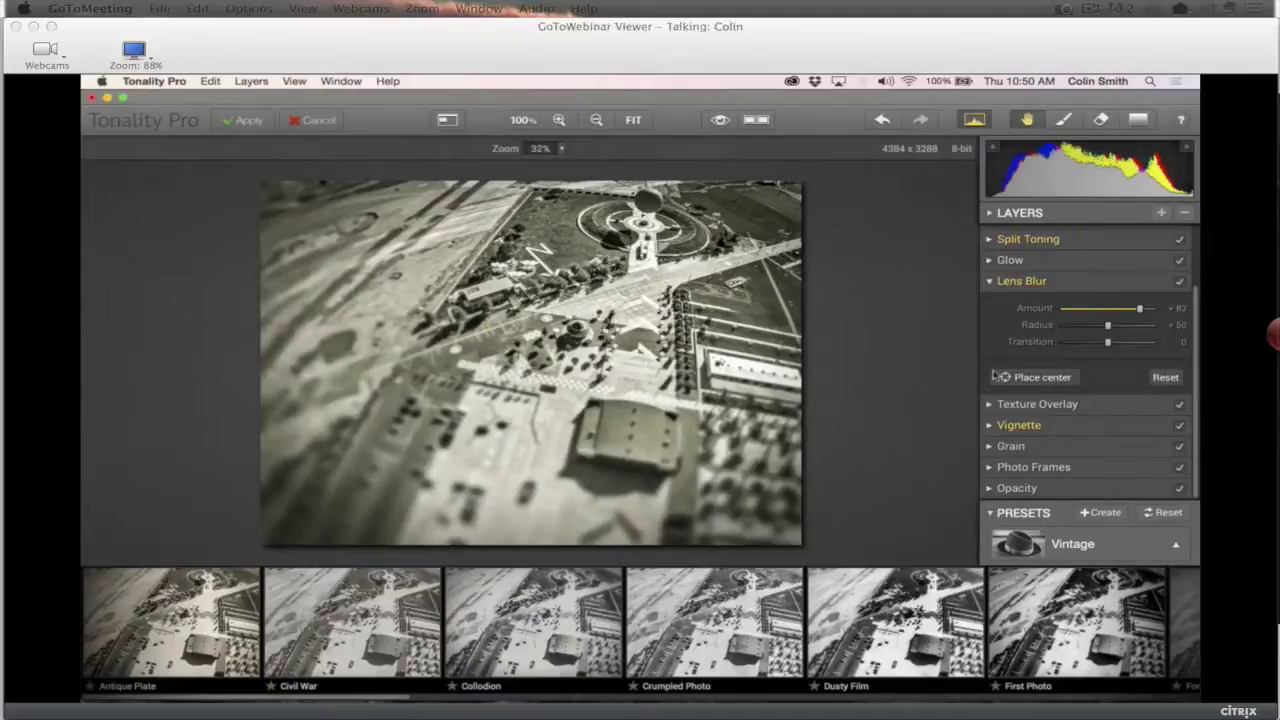
# Reduce the Lens Blur amount to +30, move the blur center to the plaza mid-photo and set the Amount to +57
pyautogui.moveTo(1139, 309); pyautogui.dragTo(1140, 310)
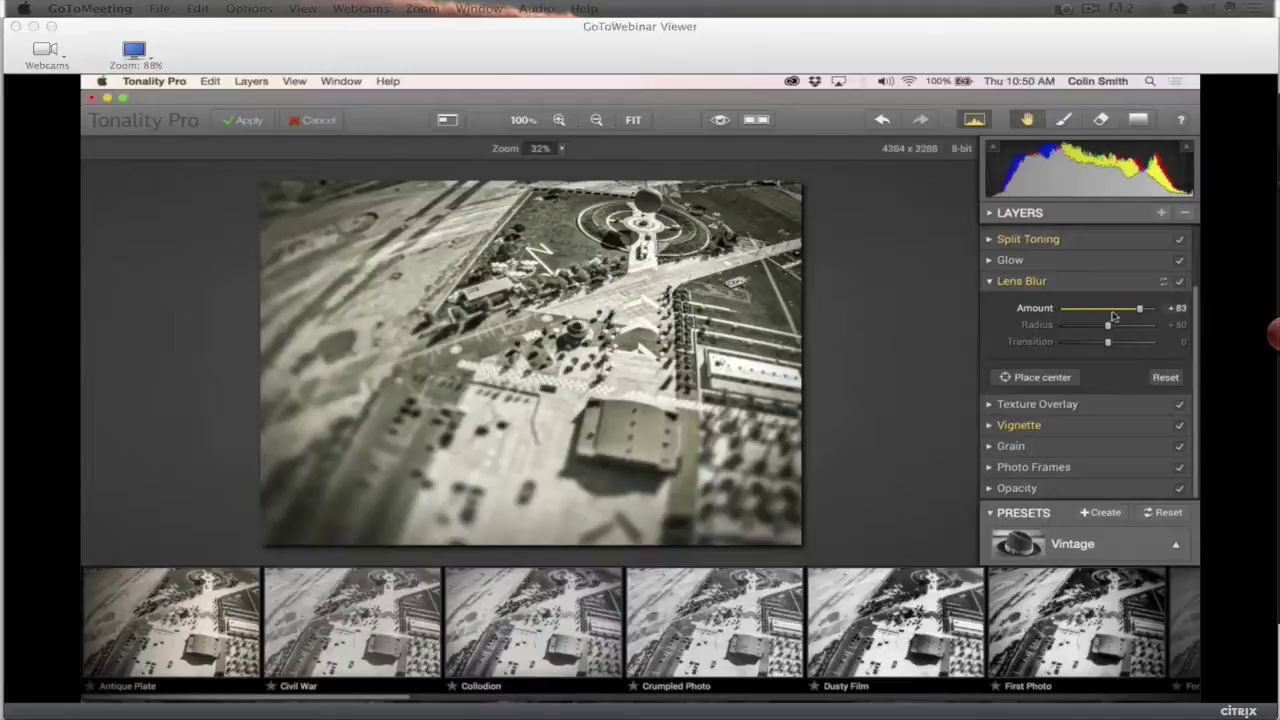
pyautogui.moveTo(1144, 313); pyautogui.dragTo(1096, 313)
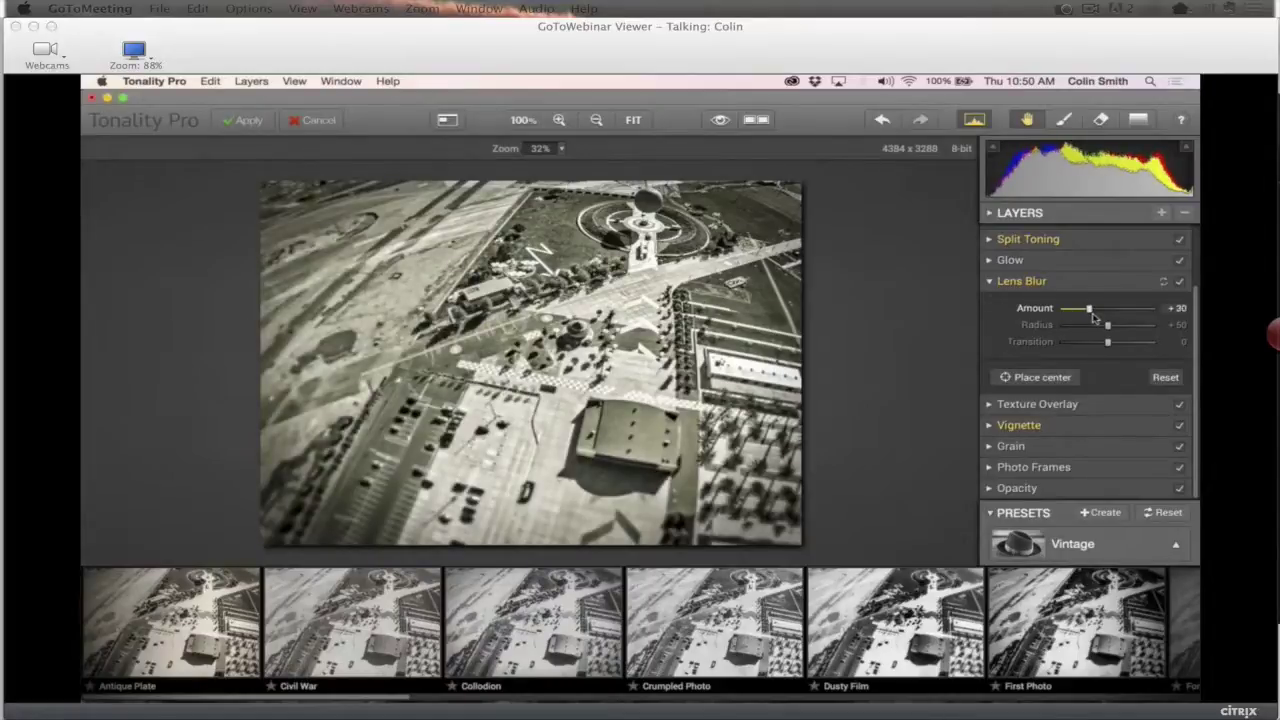
pyautogui.click(1034, 378)
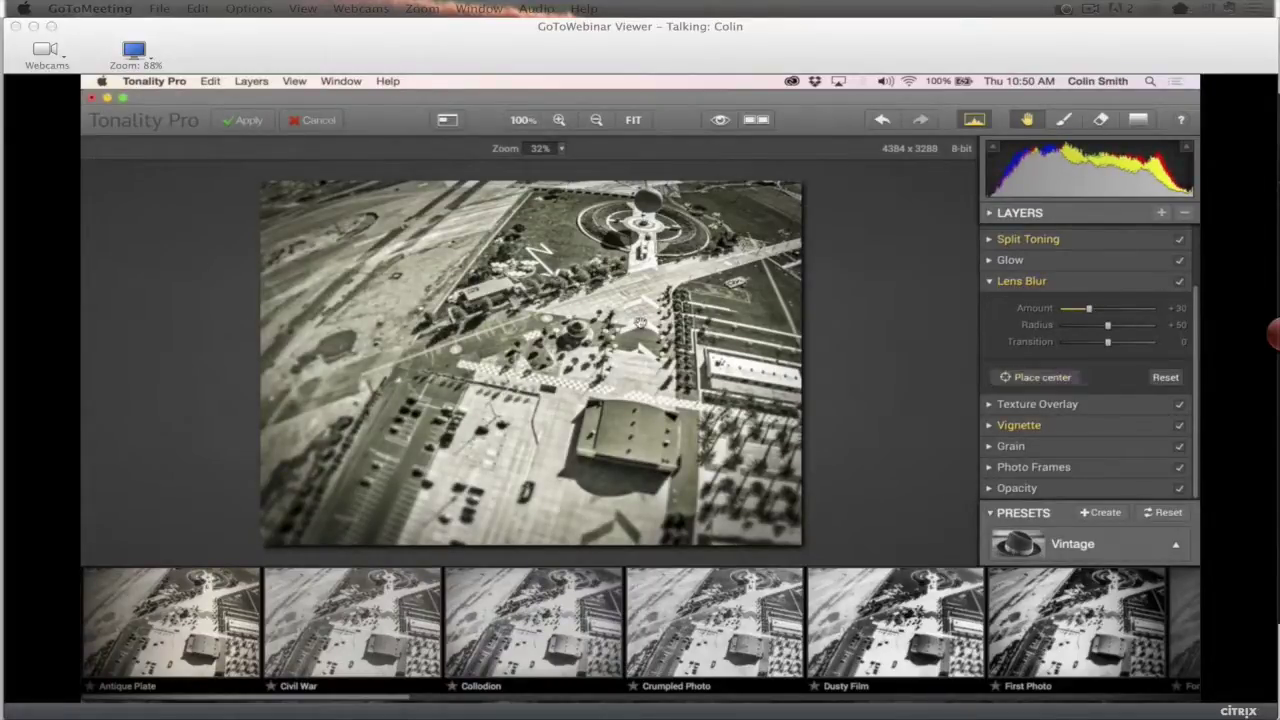
pyautogui.click(640, 322)
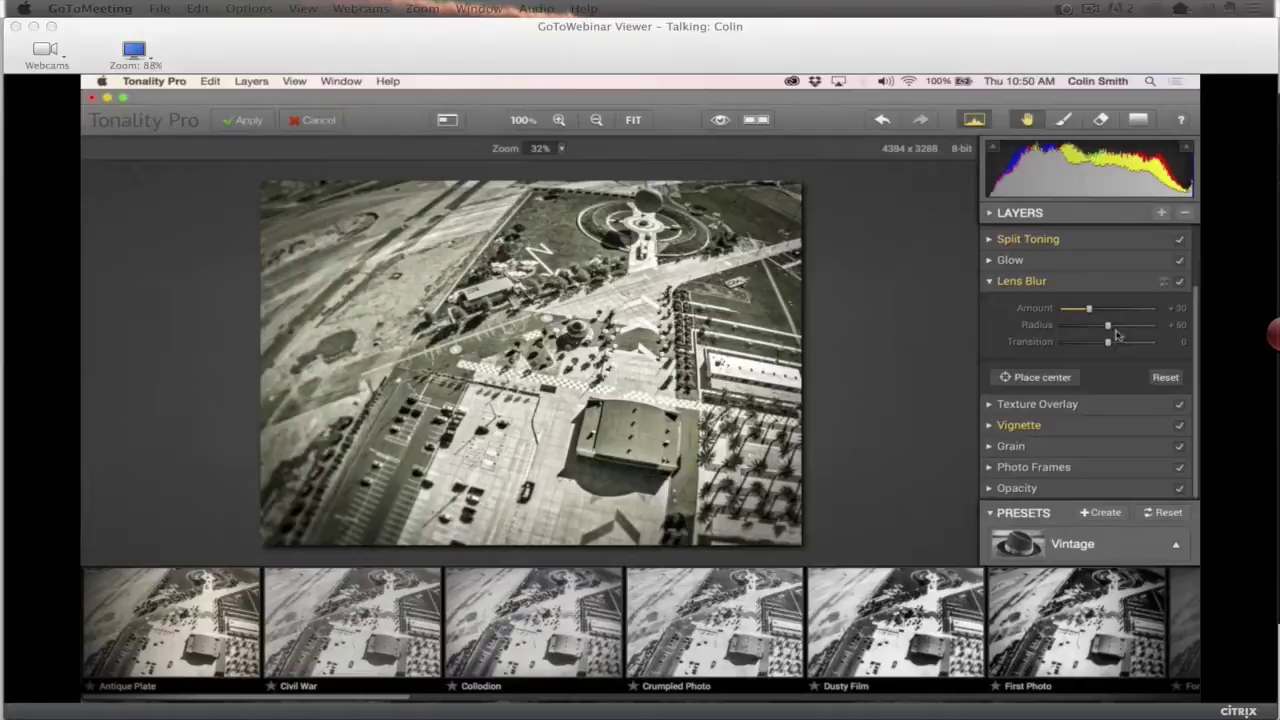
pyautogui.moveTo(1094, 312)
pyautogui.mouseDown()
pyautogui.moveTo(1152, 310)
pyautogui.moveTo(1115, 314)
pyautogui.mouseUp()
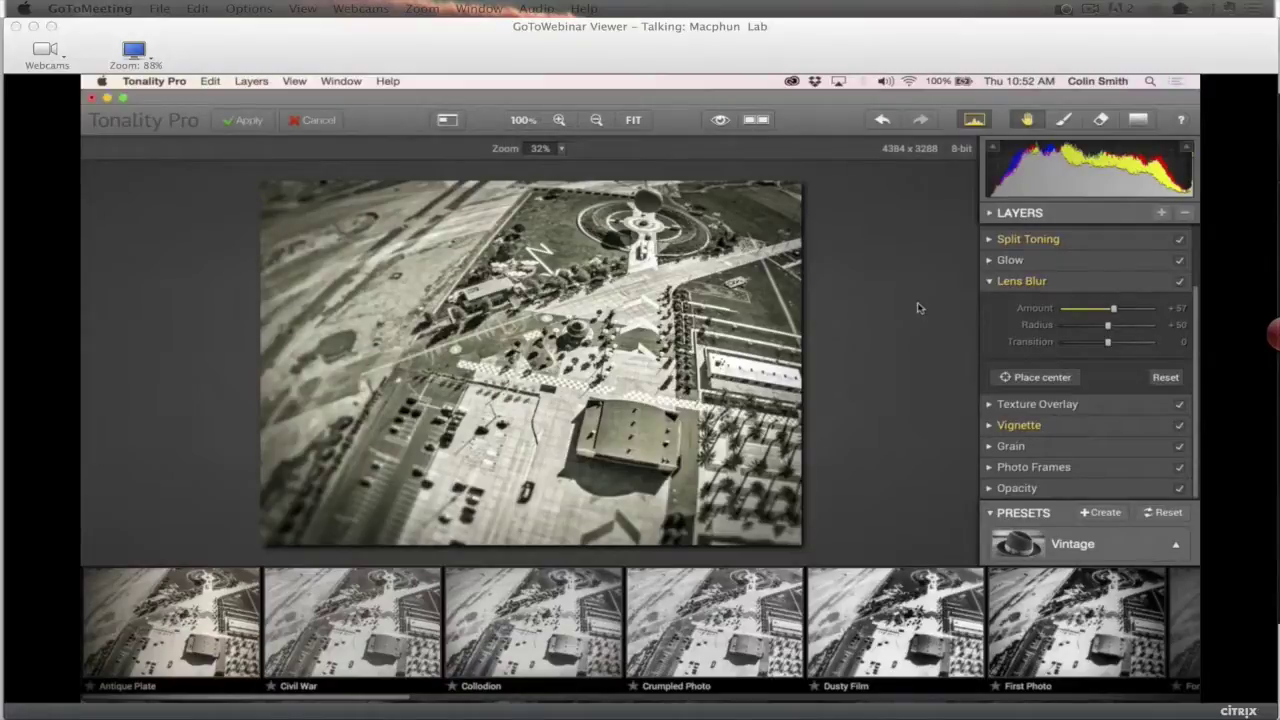
# Minimize Tonality Pro, switch to Finder, enlarge its window and open the Desktop folder
pyautogui.click(108, 99)
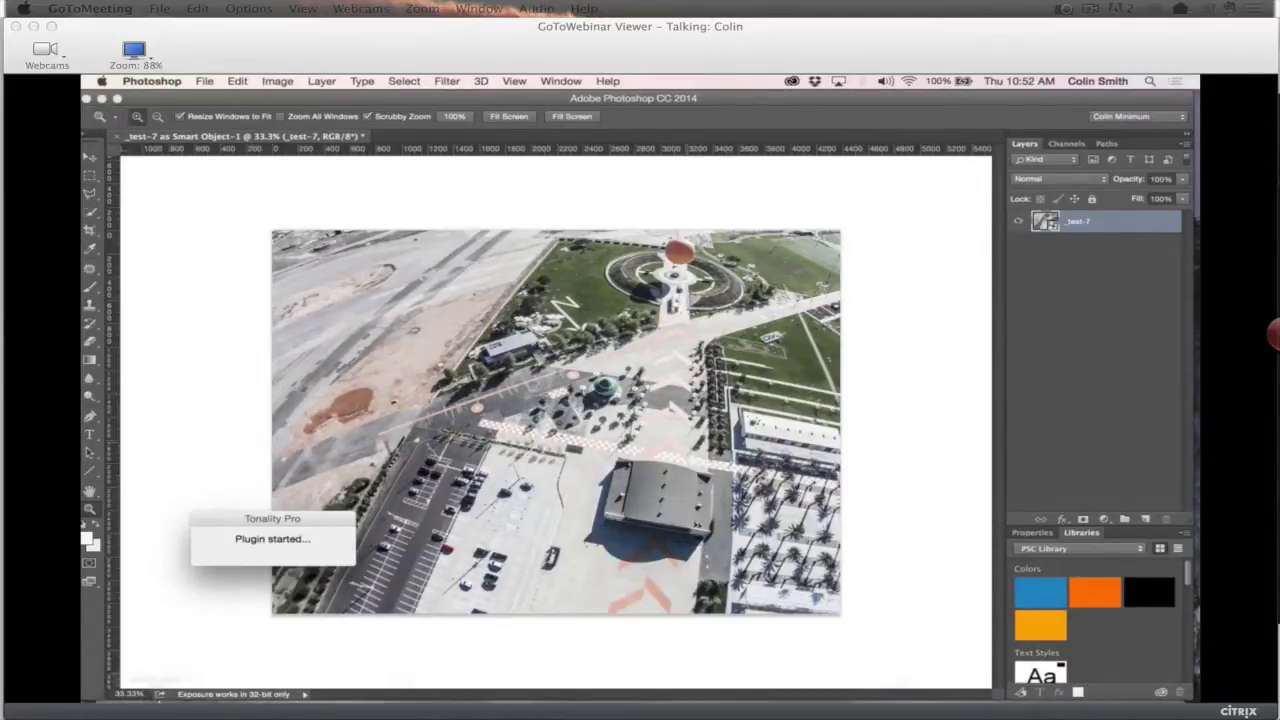
pyautogui.moveTo(130, 690)
pyautogui.click(108, 690)
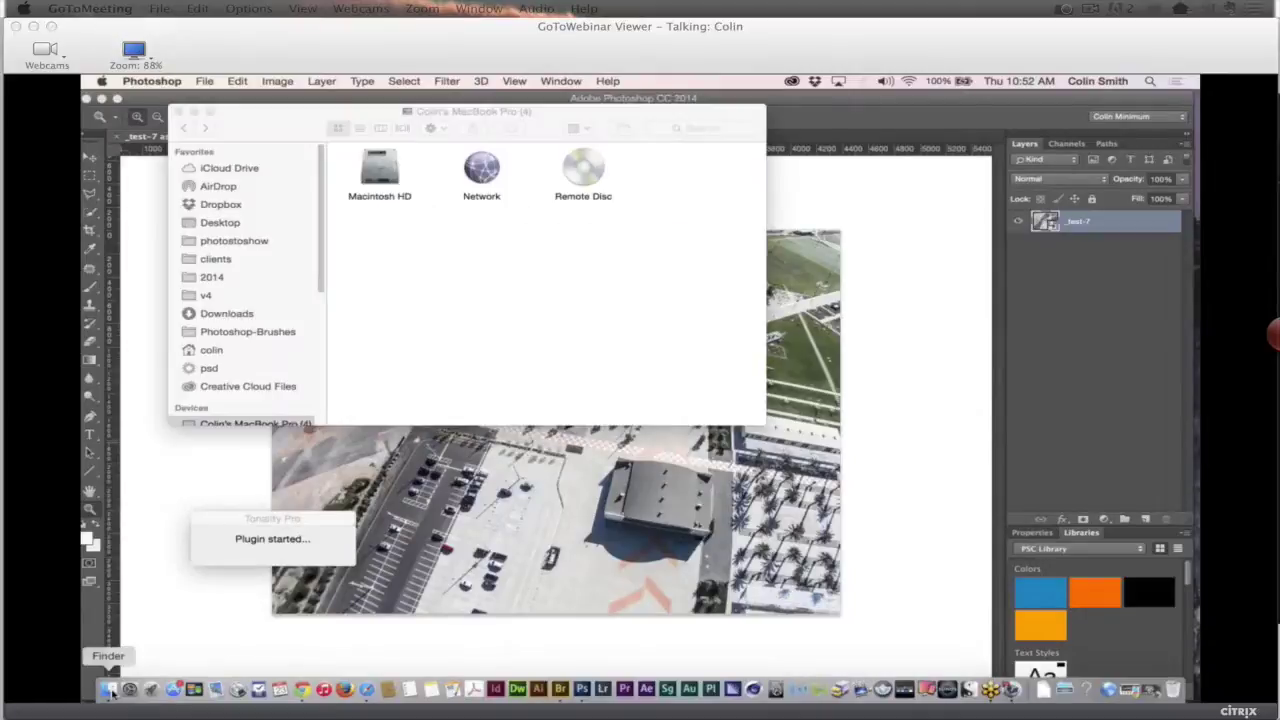
pyautogui.click(390, 174)
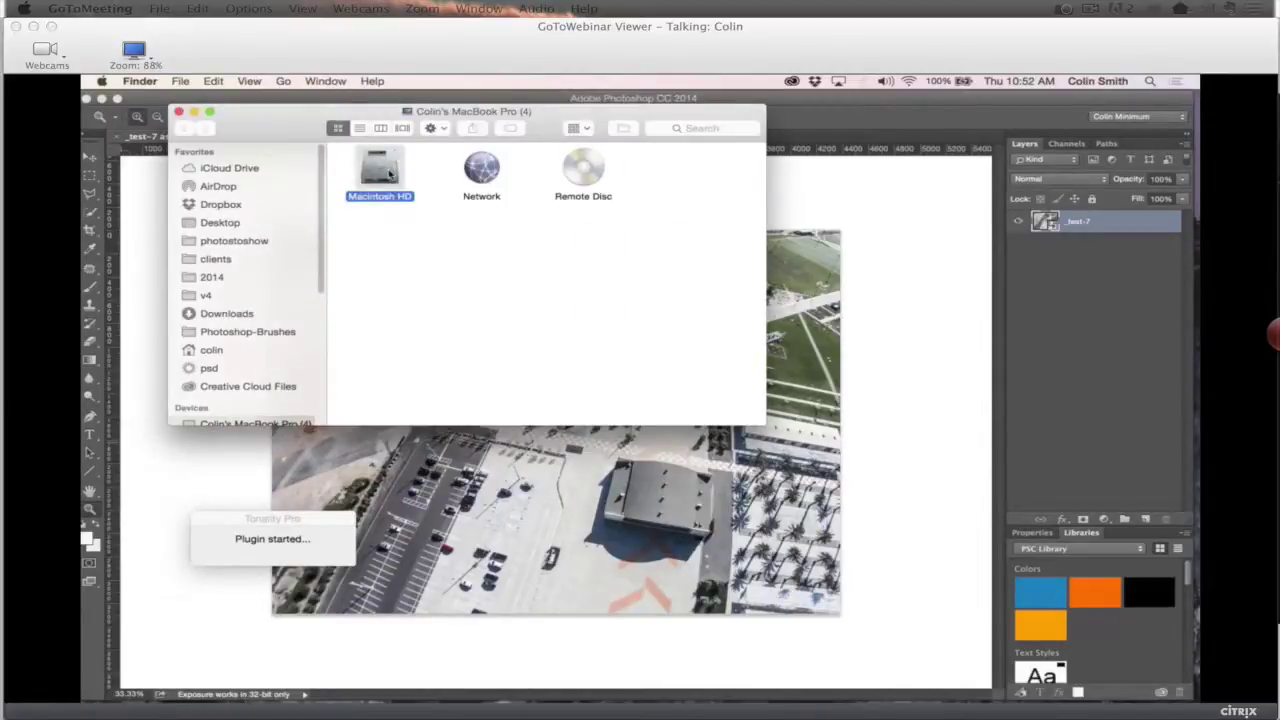
pyautogui.doubleClick(389, 174)
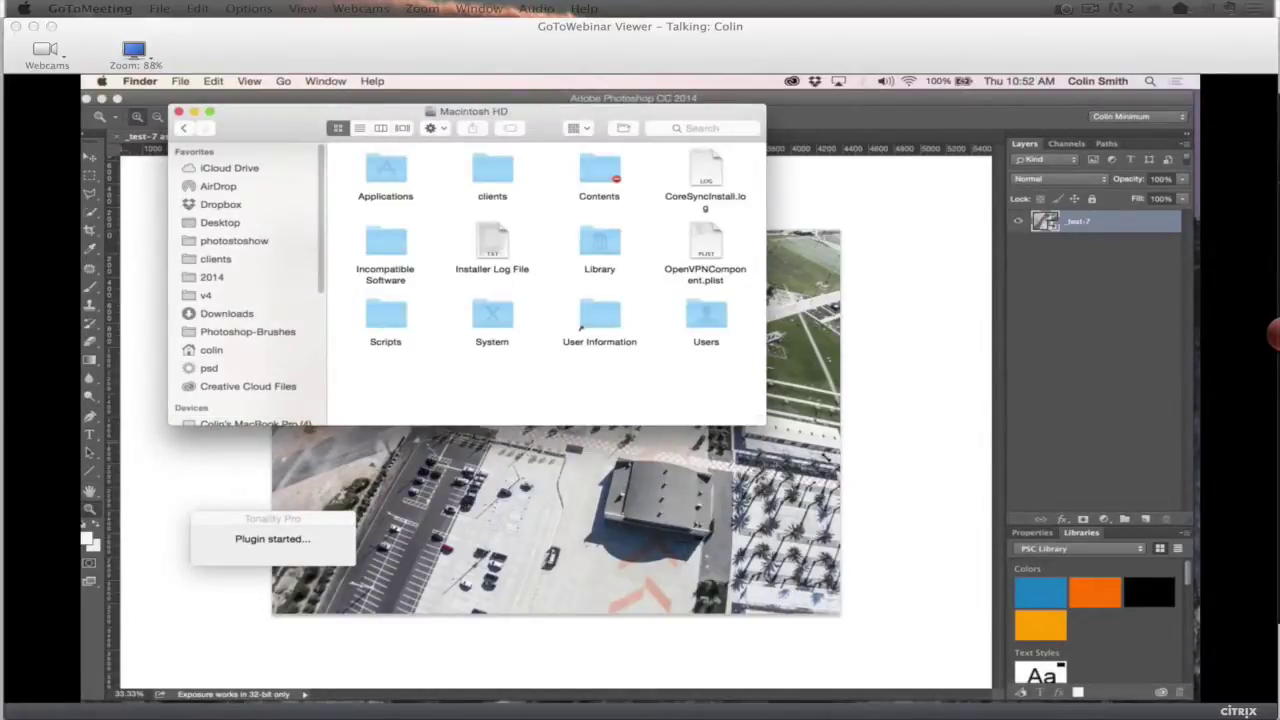
pyautogui.moveTo(765, 425); pyautogui.dragTo(908, 537)
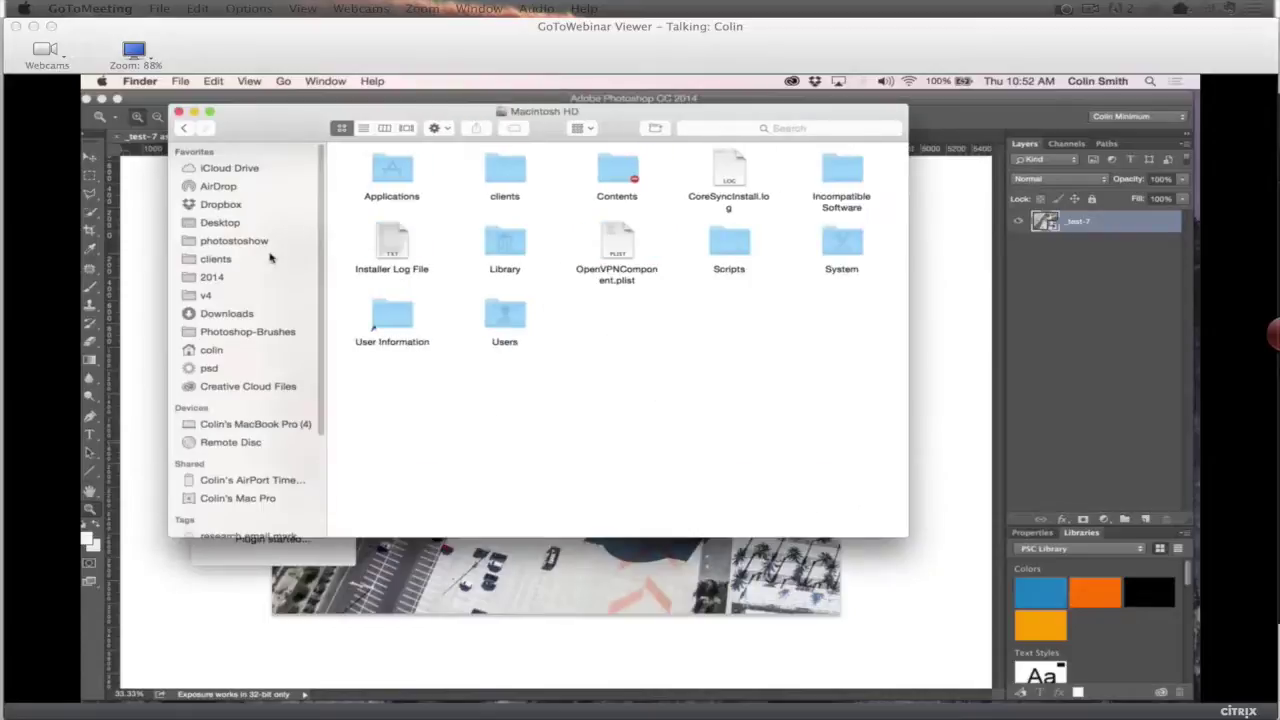
pyautogui.click(221, 223)
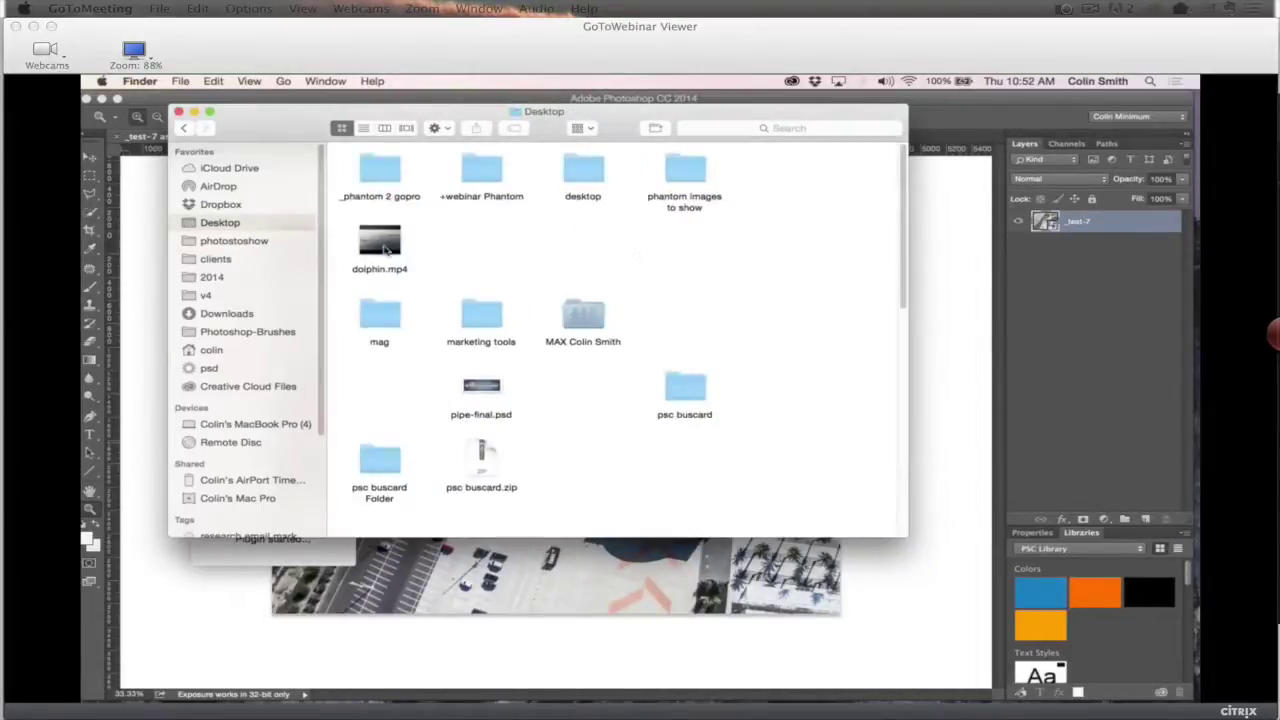
# Play the dolphin.mp4 video from the Desktop folder, and close the player and the Finder window
pyautogui.click(385, 250)
pyautogui.doubleClick(385, 250)
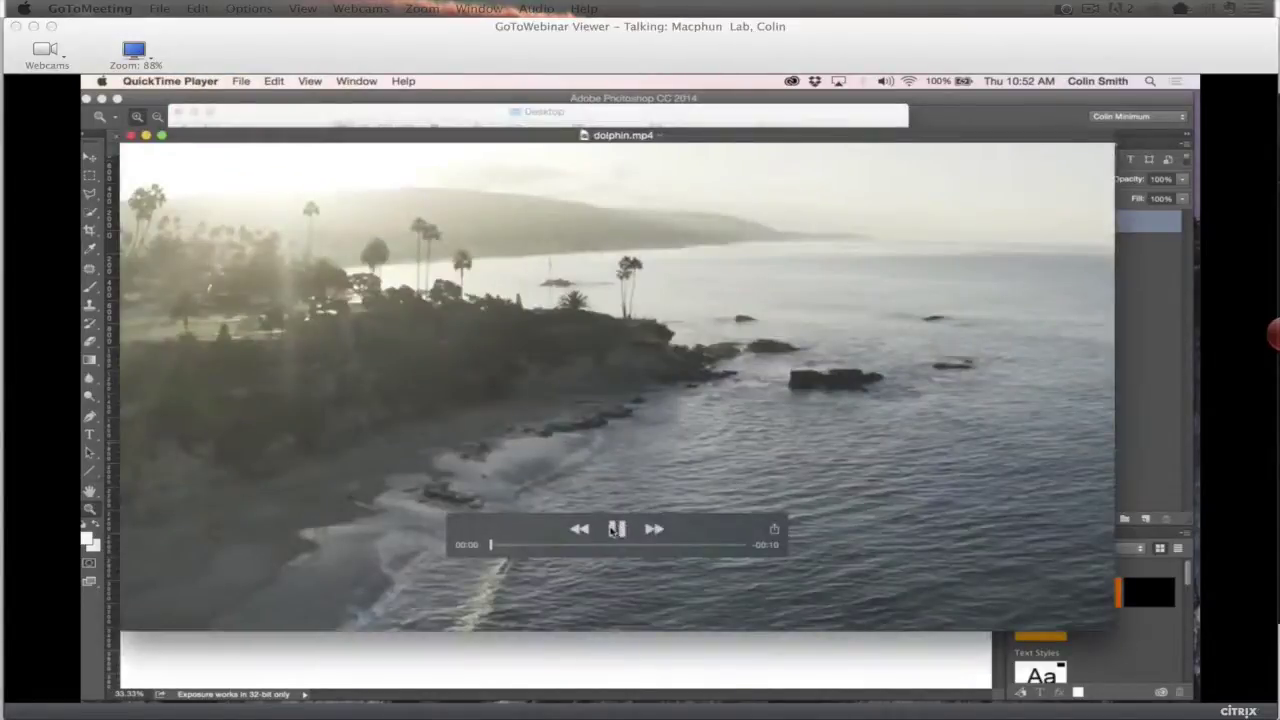
pyautogui.click(614, 530)
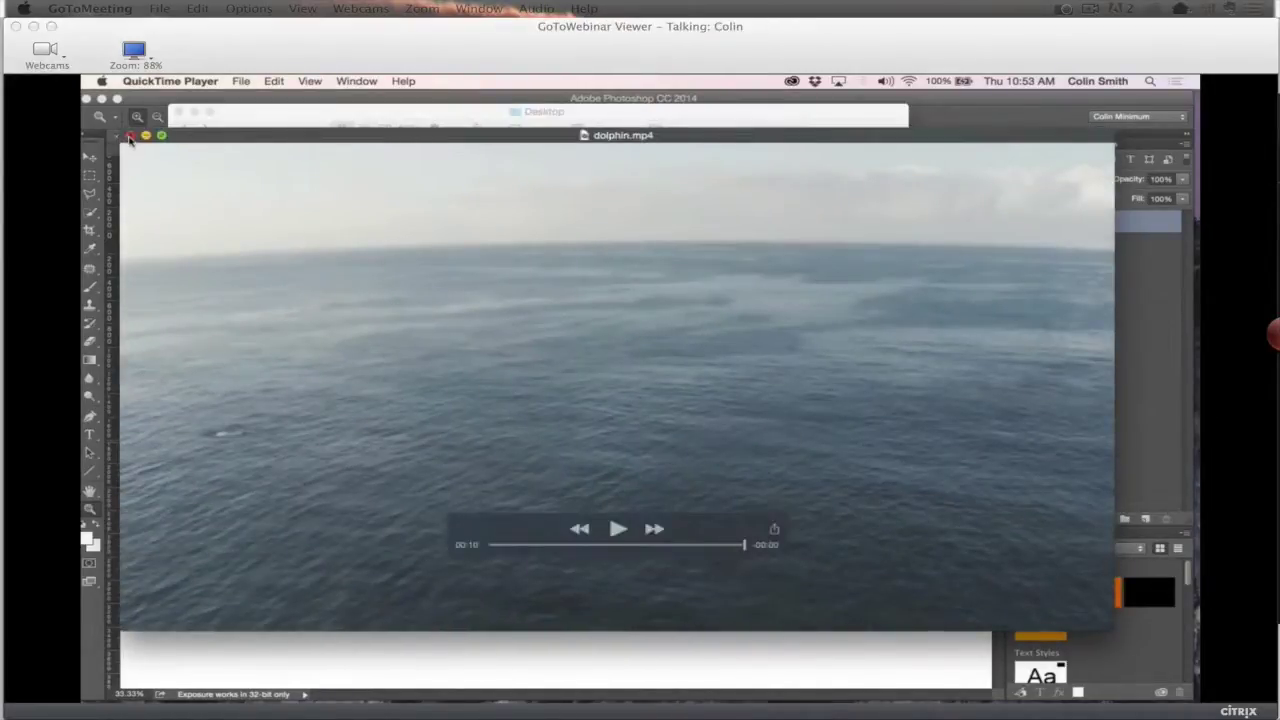
pyautogui.click(129, 137)
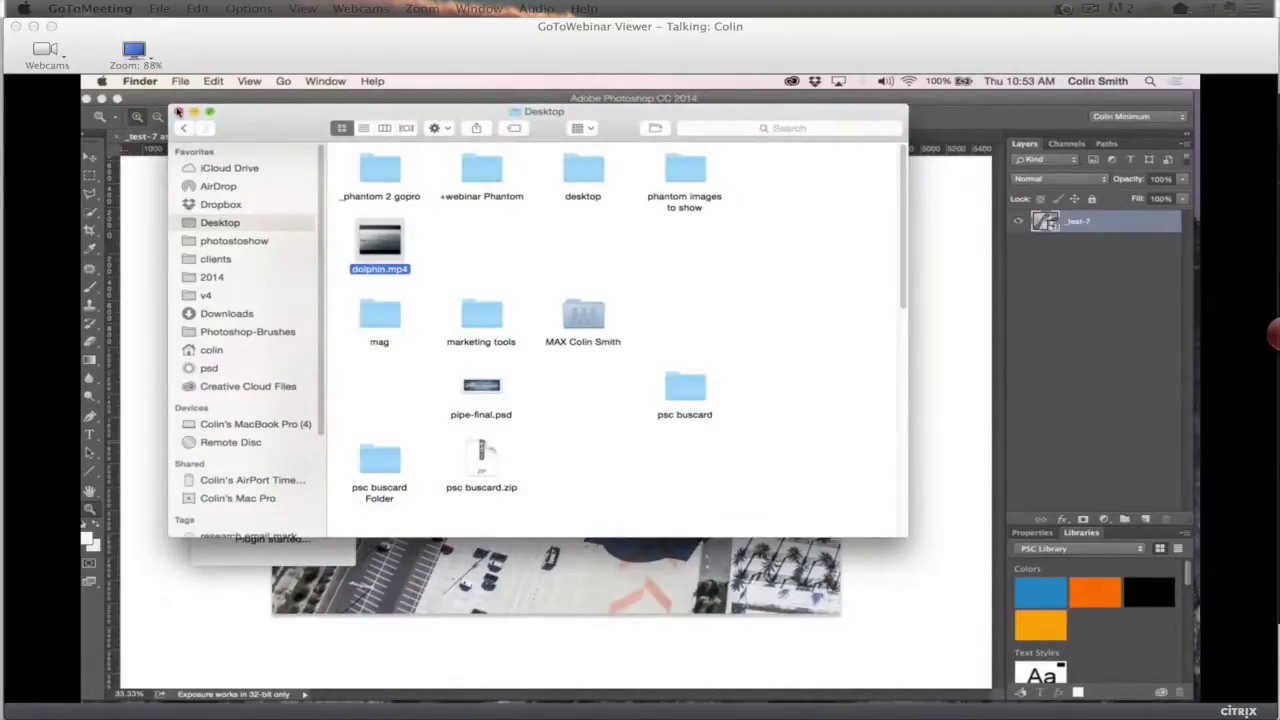
pyautogui.click(178, 112)
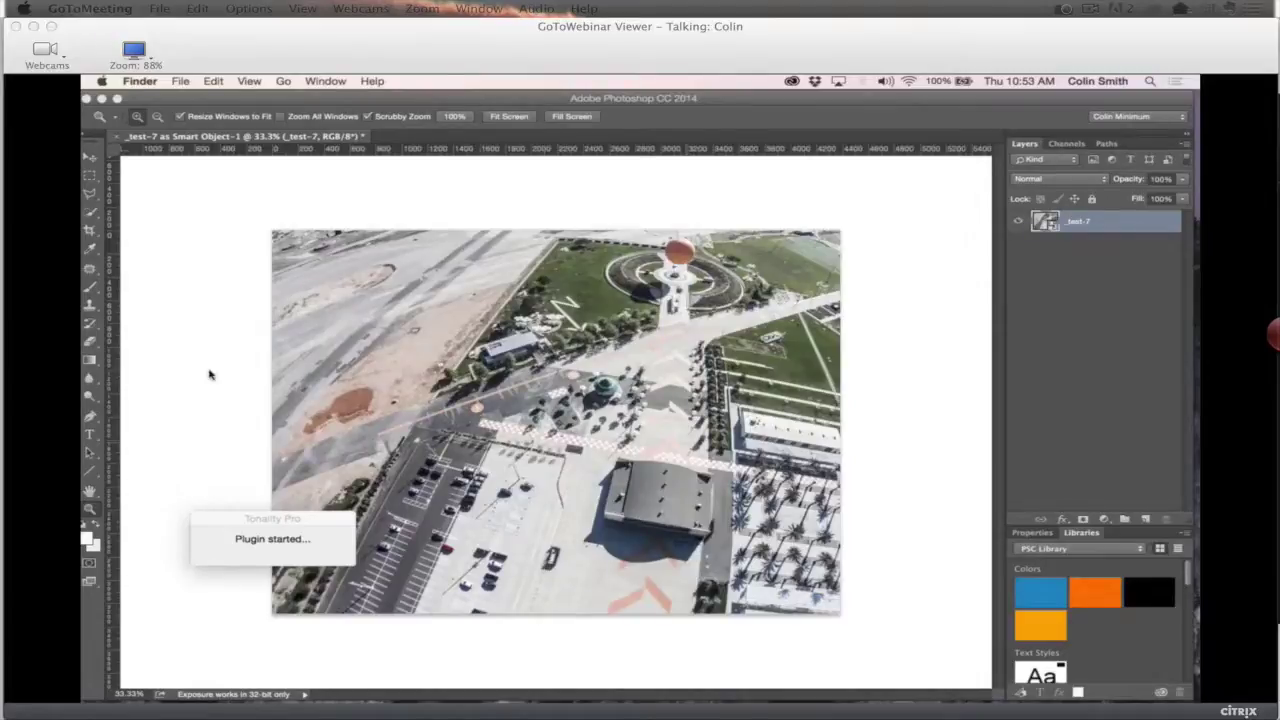
pyautogui.press('super+Tab')
pyautogui.press('super+Tab')
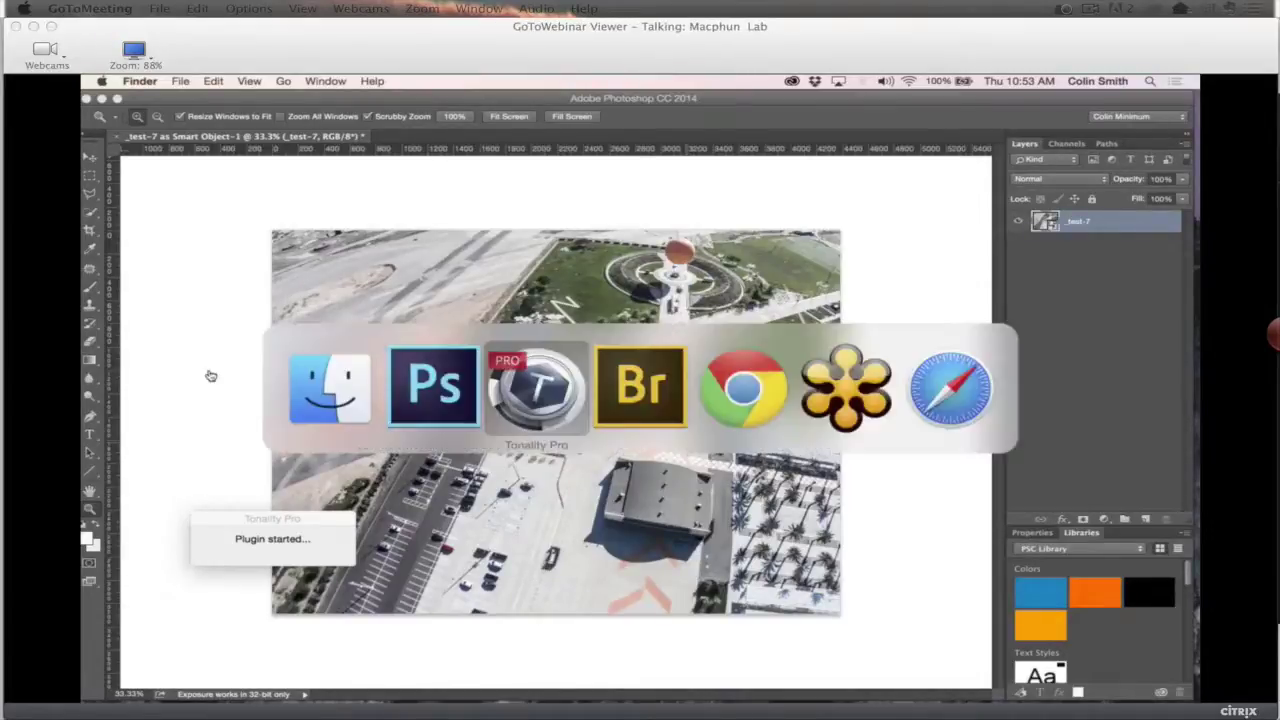
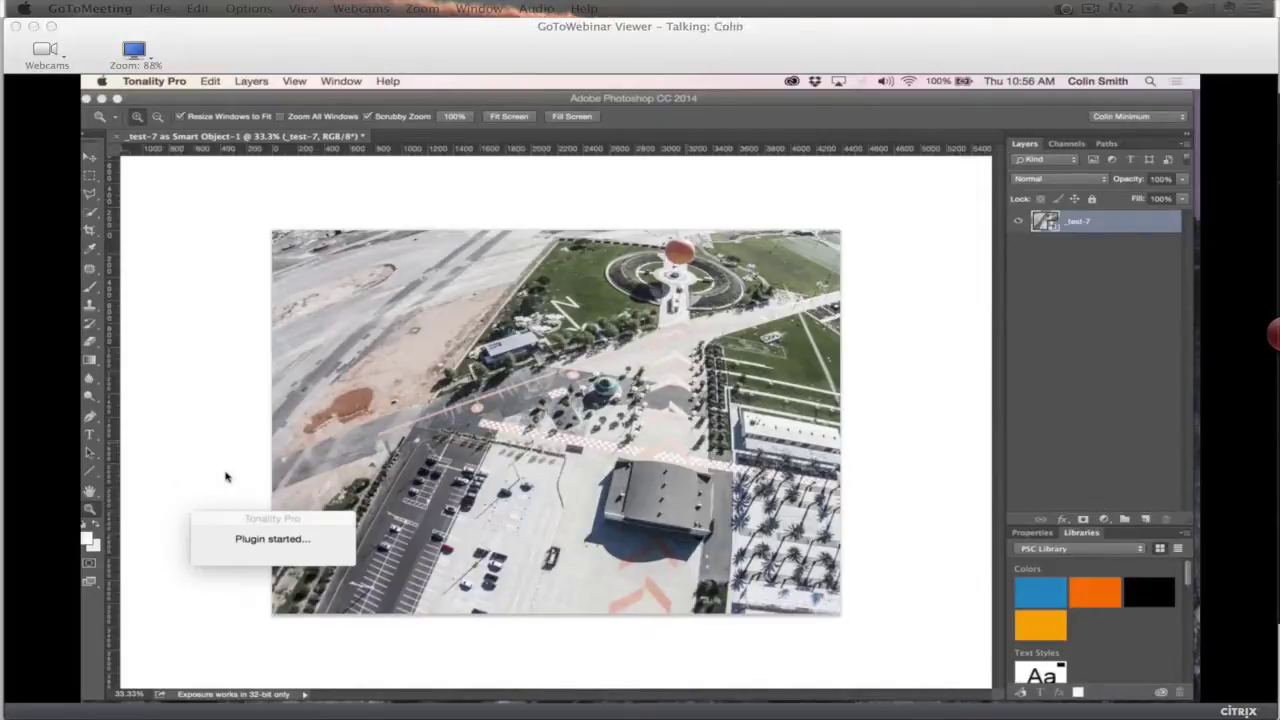
pyautogui.press('super+Tab')
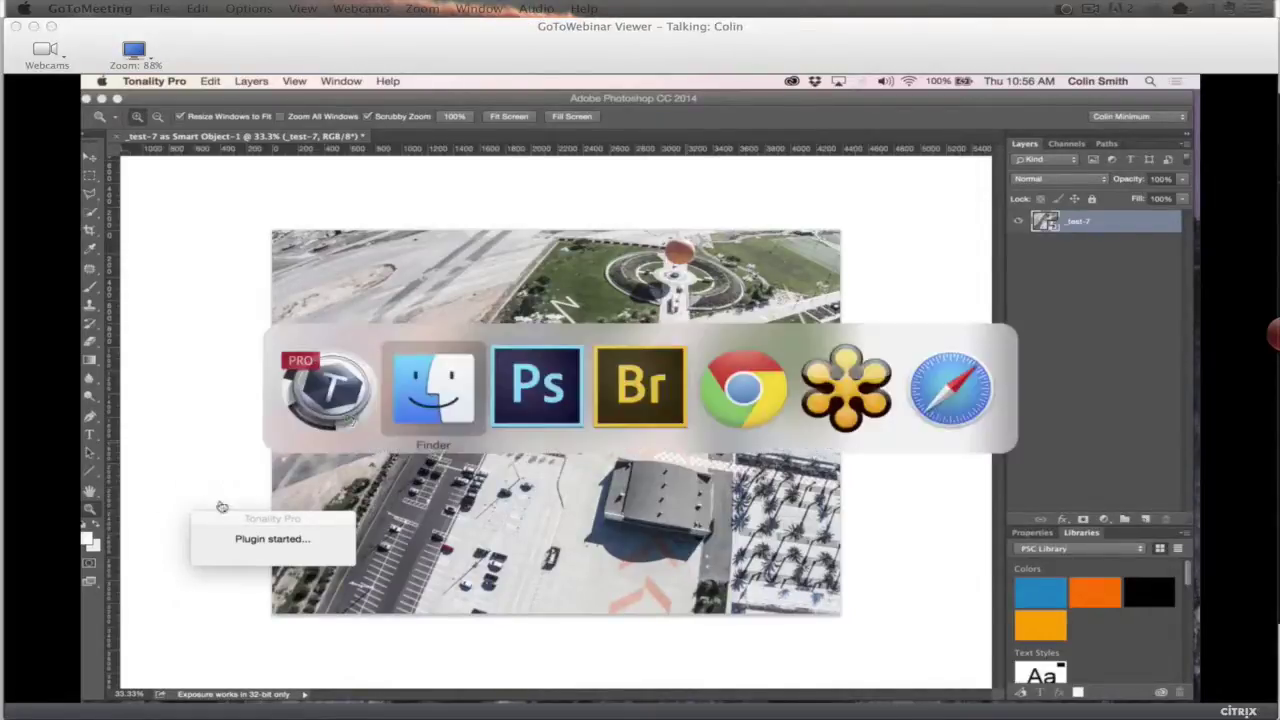
pyautogui.click(945, 385)
# Switch to Google Chrome and open the DJI Phantom Quadcopter Drones product page on the PhotoshopCAFE site
pyautogui.press('super+Tab')
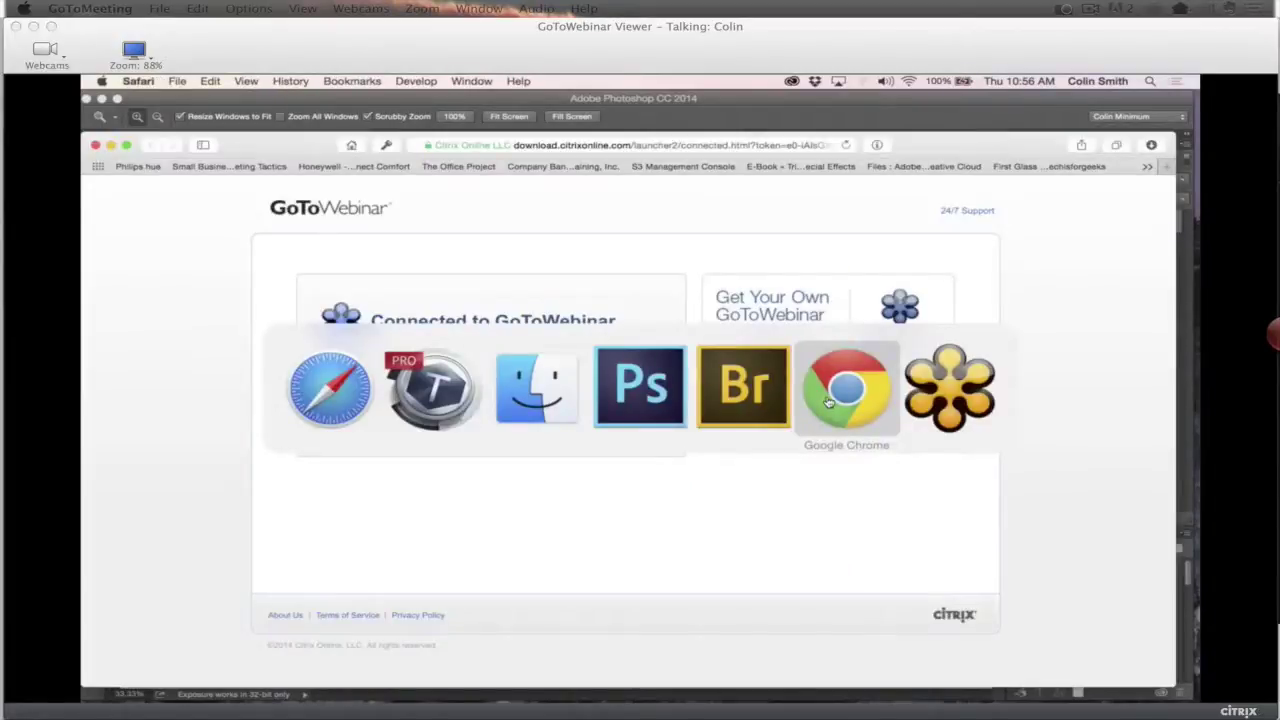
pyautogui.click(828, 402)
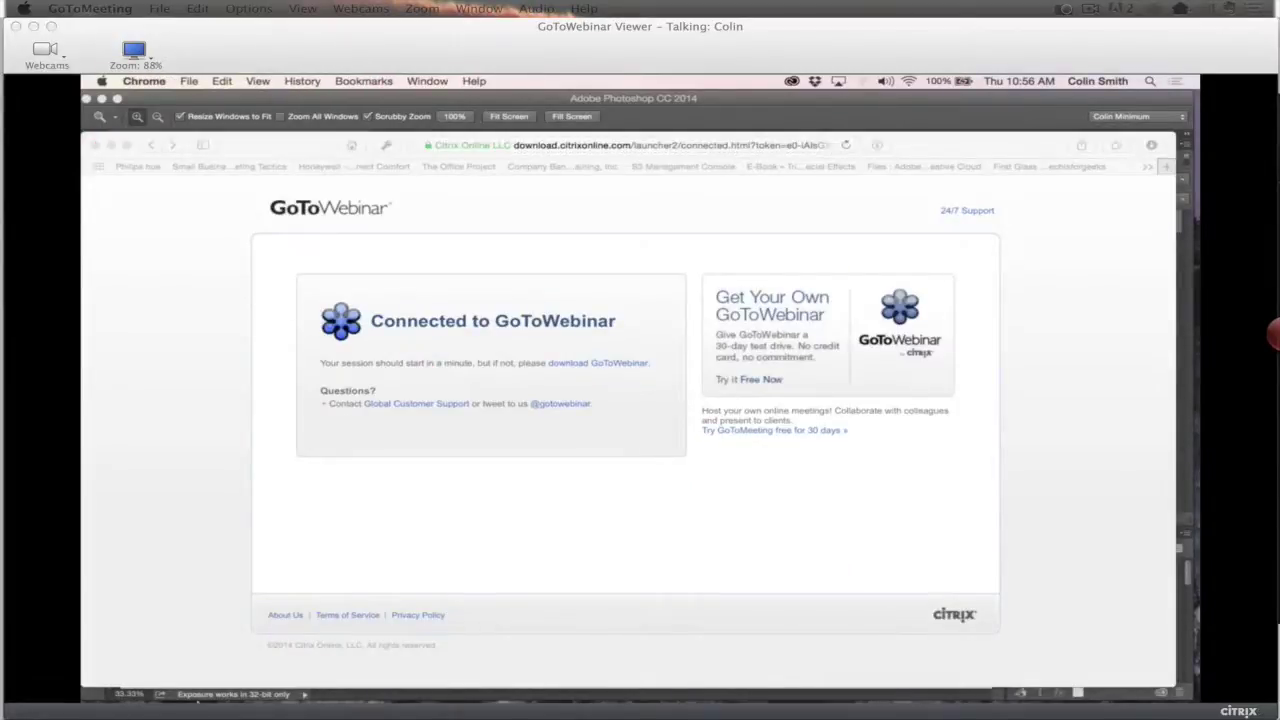
pyautogui.moveTo(175, 695)
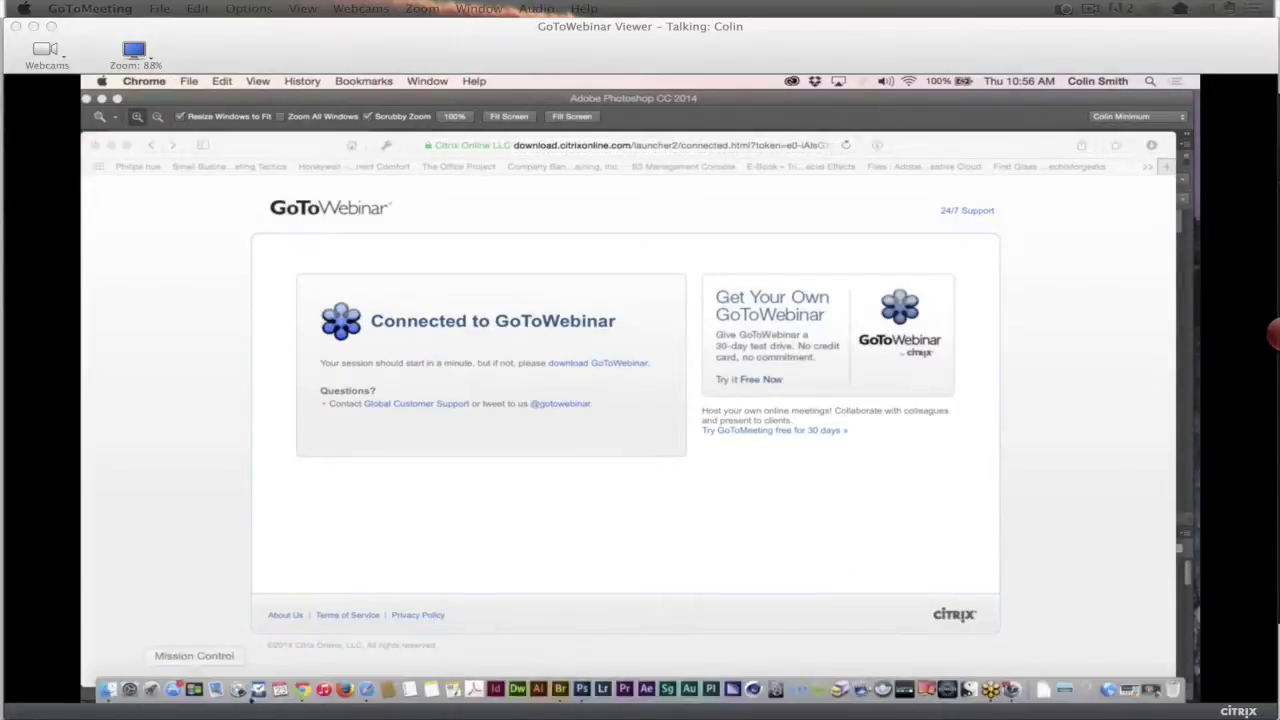
pyautogui.click(303, 690)
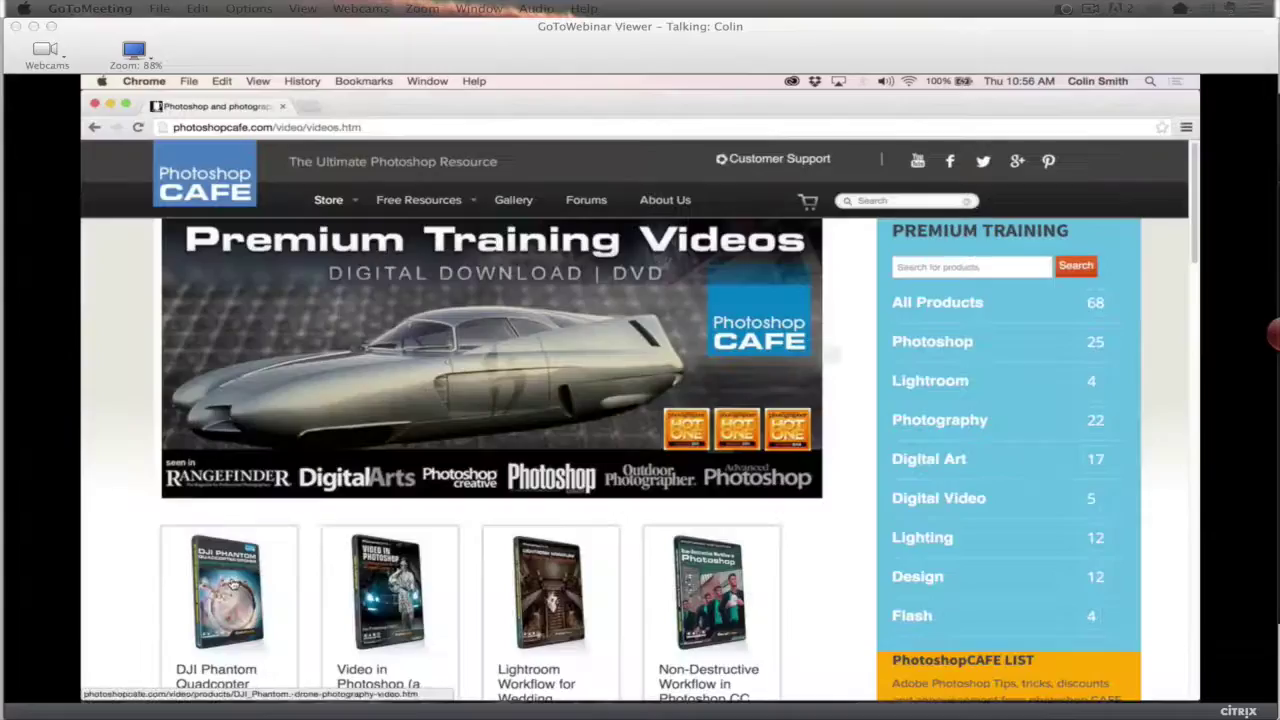
pyautogui.click(231, 583)
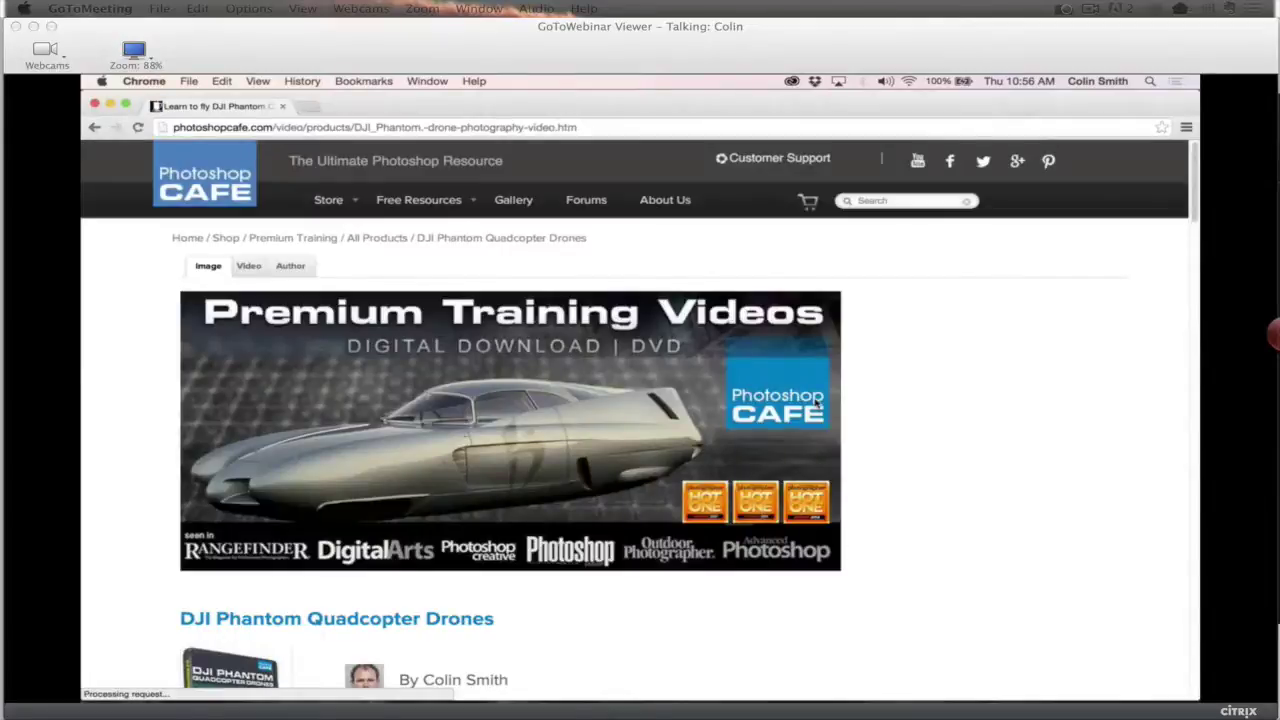
# Skim the whole lesson list of the DJI Phantom course and return to the start of the Lessons section
pyautogui.scroll(-10, 815, 402)
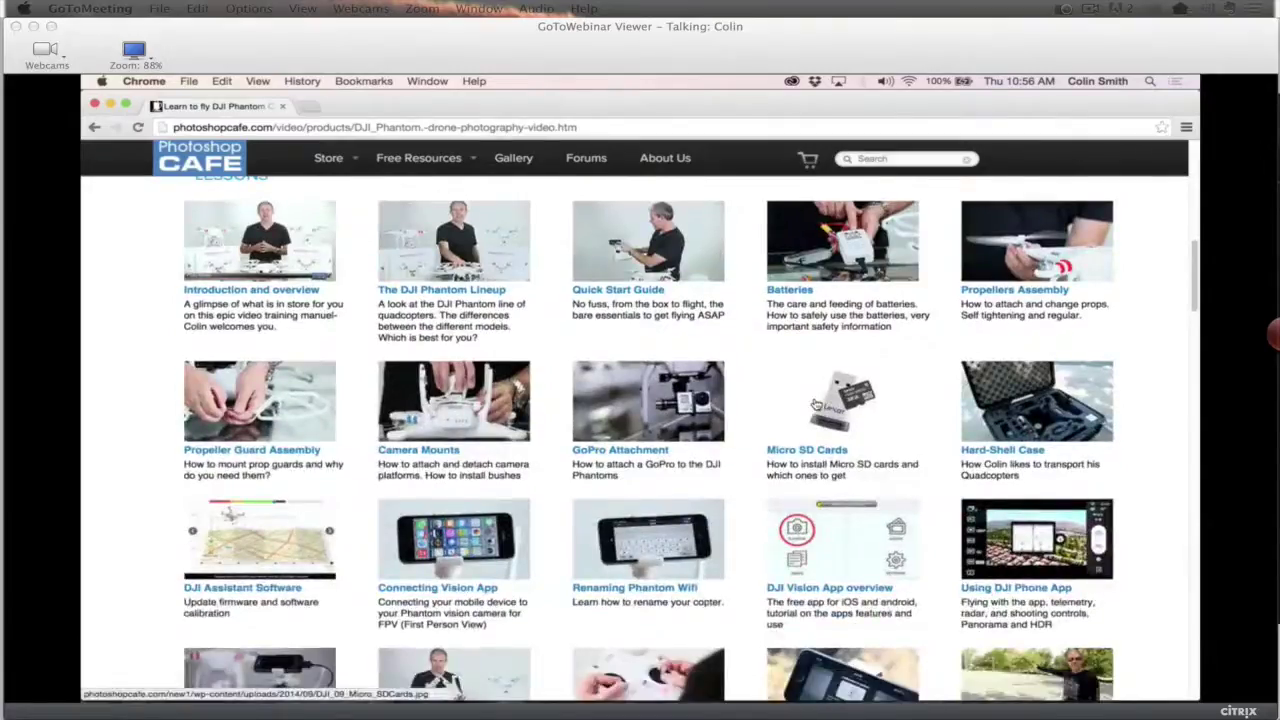
pyautogui.scroll(-10, 815, 402)
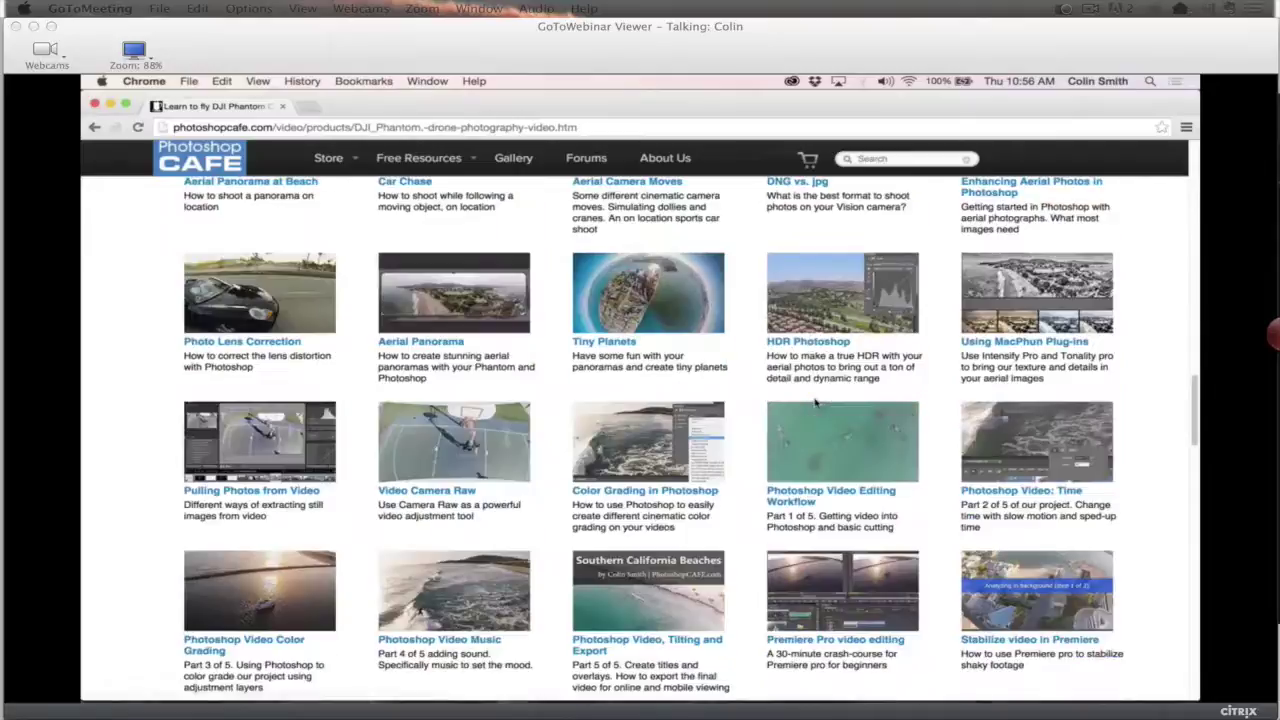
pyautogui.scroll(-7, 815, 402)
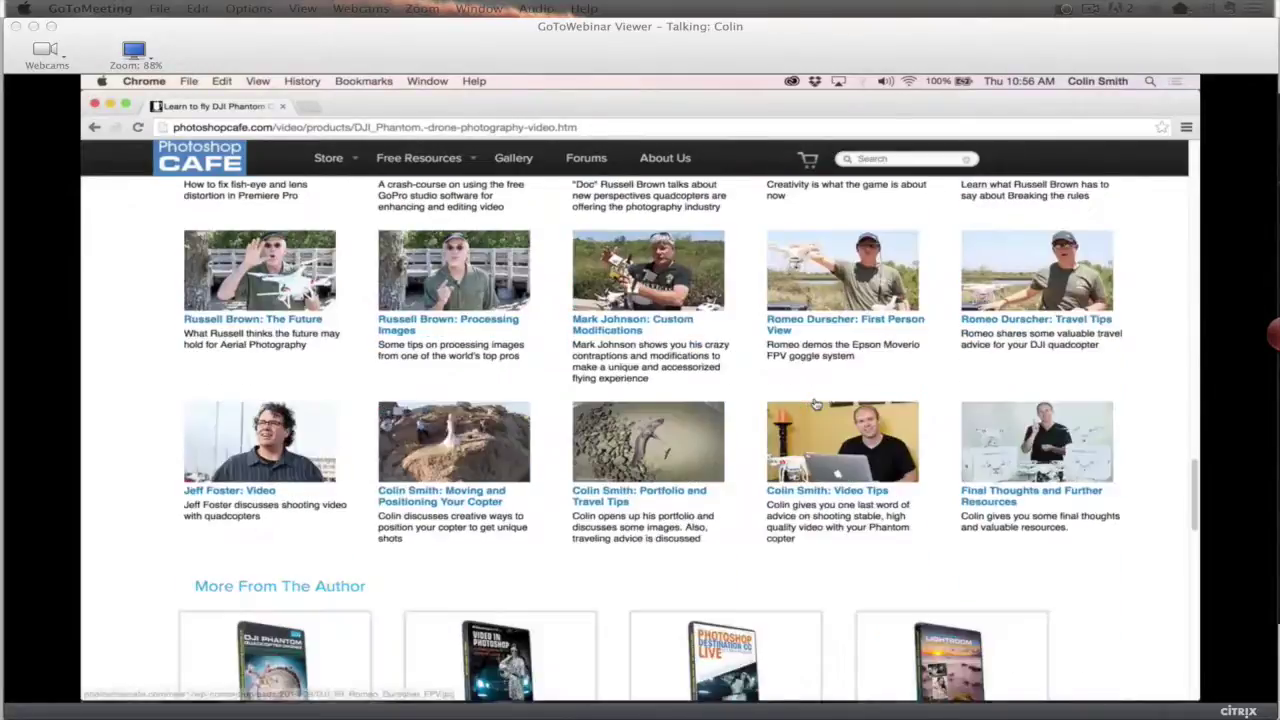
pyautogui.scroll(5, 815, 402)
pyautogui.scroll(15, 815, 402)
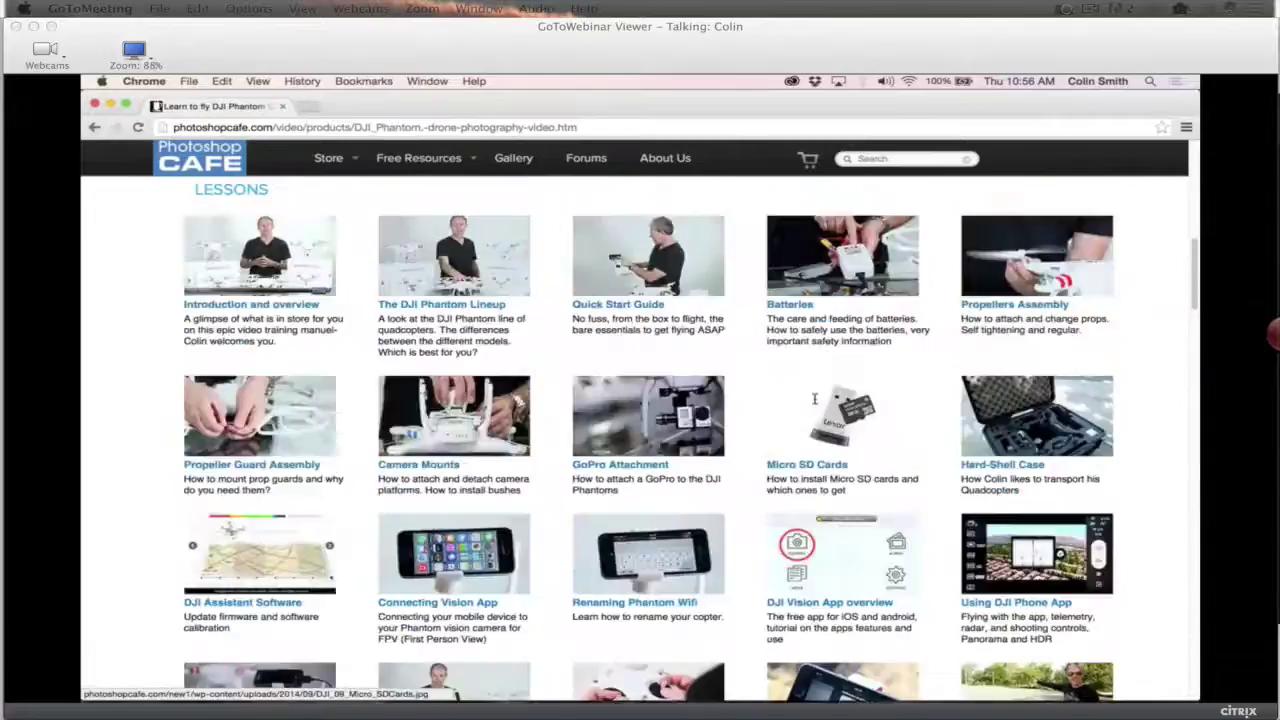
# Review the course's lessons on equipment setup, the DJI apps, flight safety and flying exercises
pyautogui.scroll(-3, 815, 402)
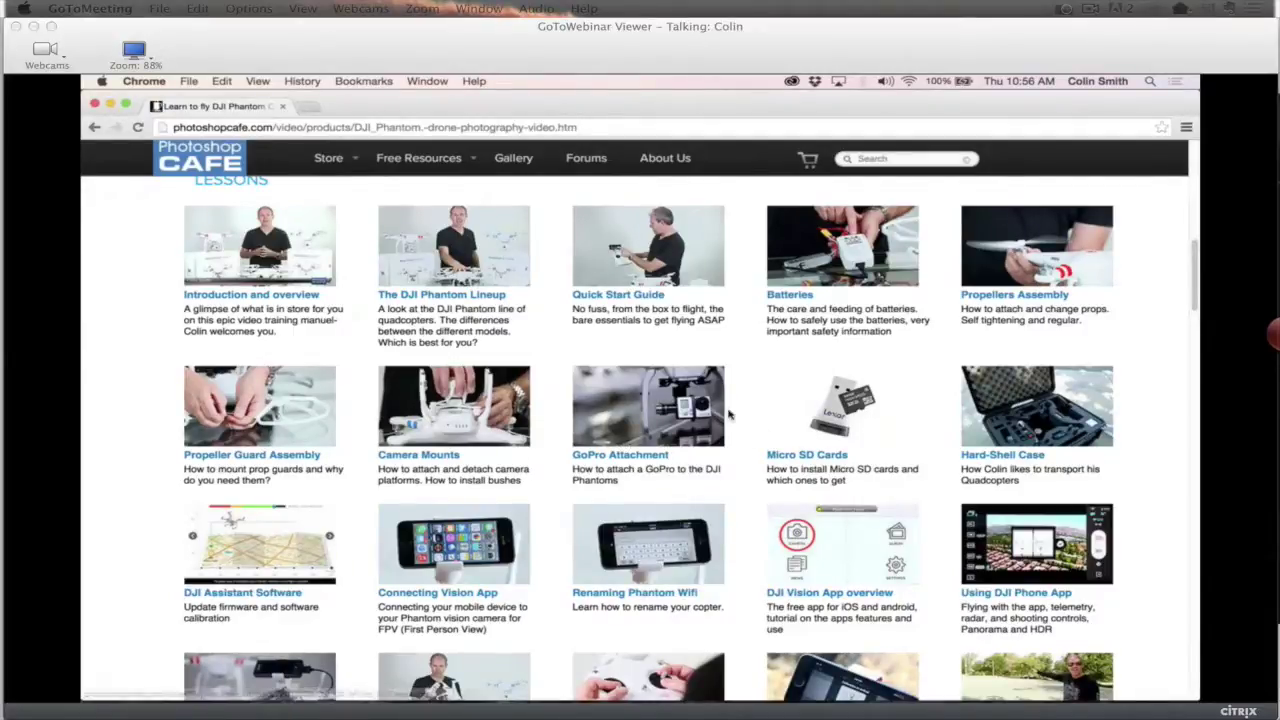
pyautogui.scroll(-1, 729, 414)
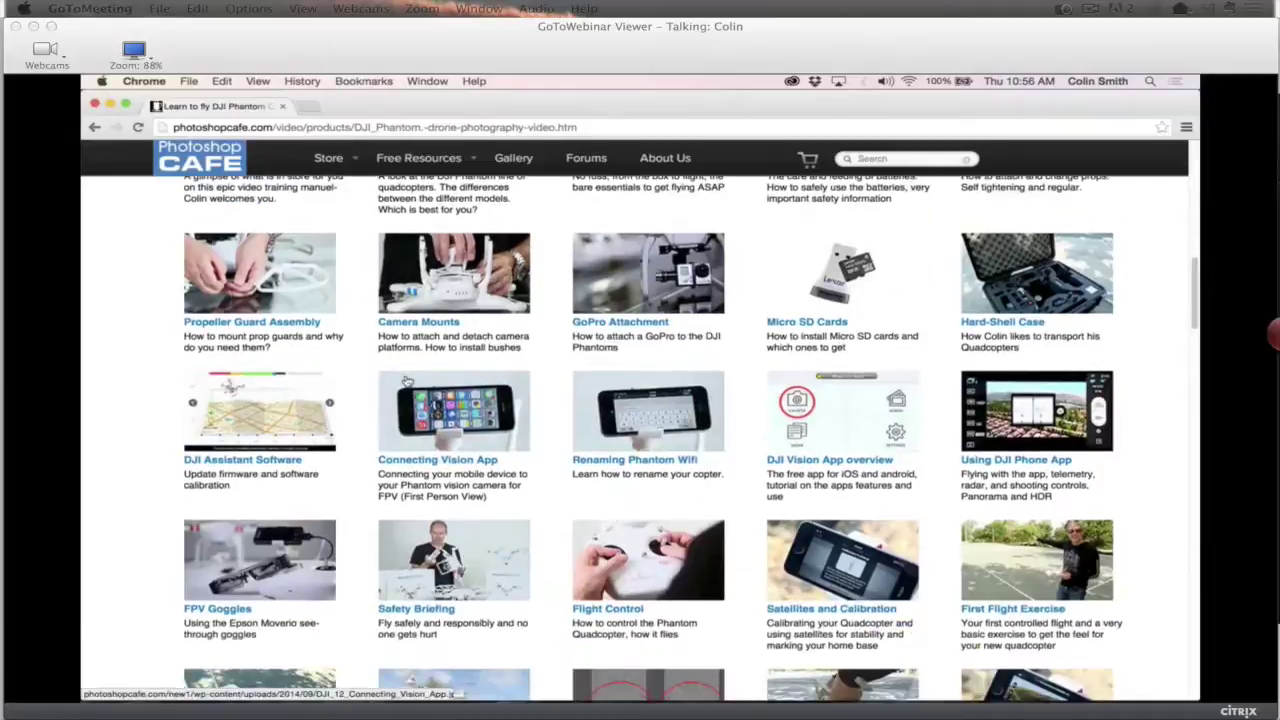
pyautogui.scroll(-3, 400, 378)
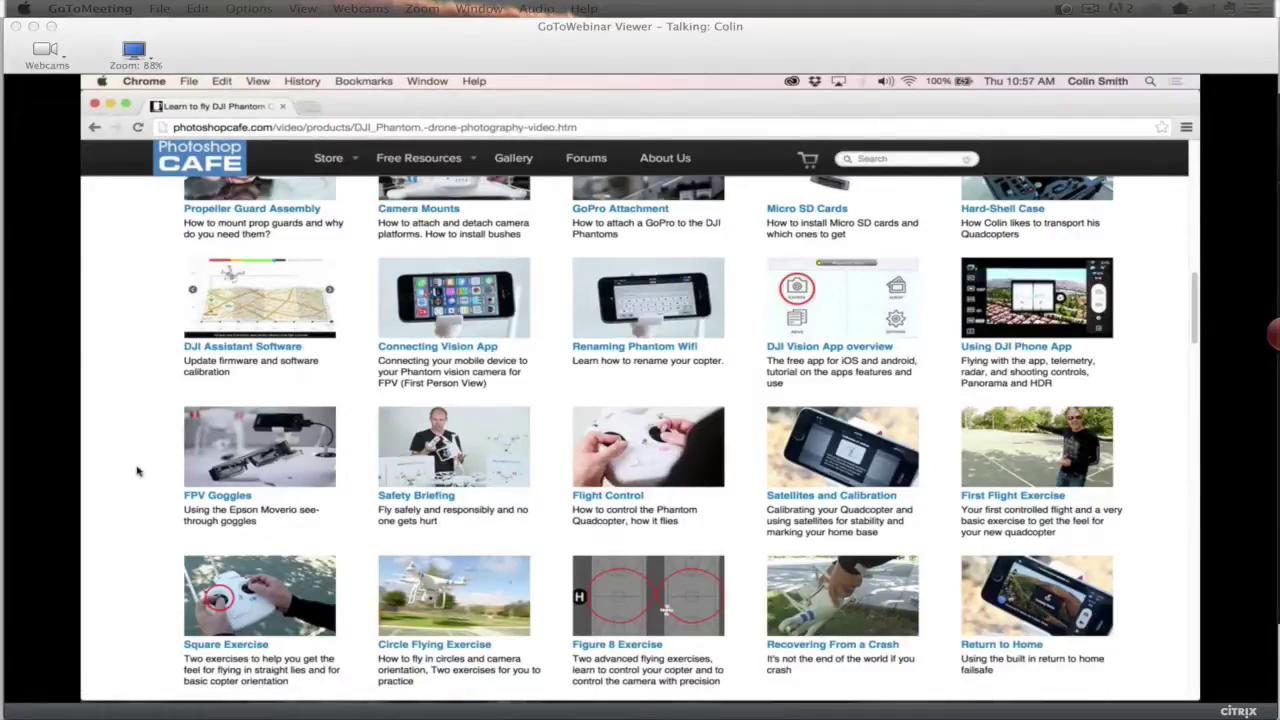
pyautogui.scroll(-3, 138, 471)
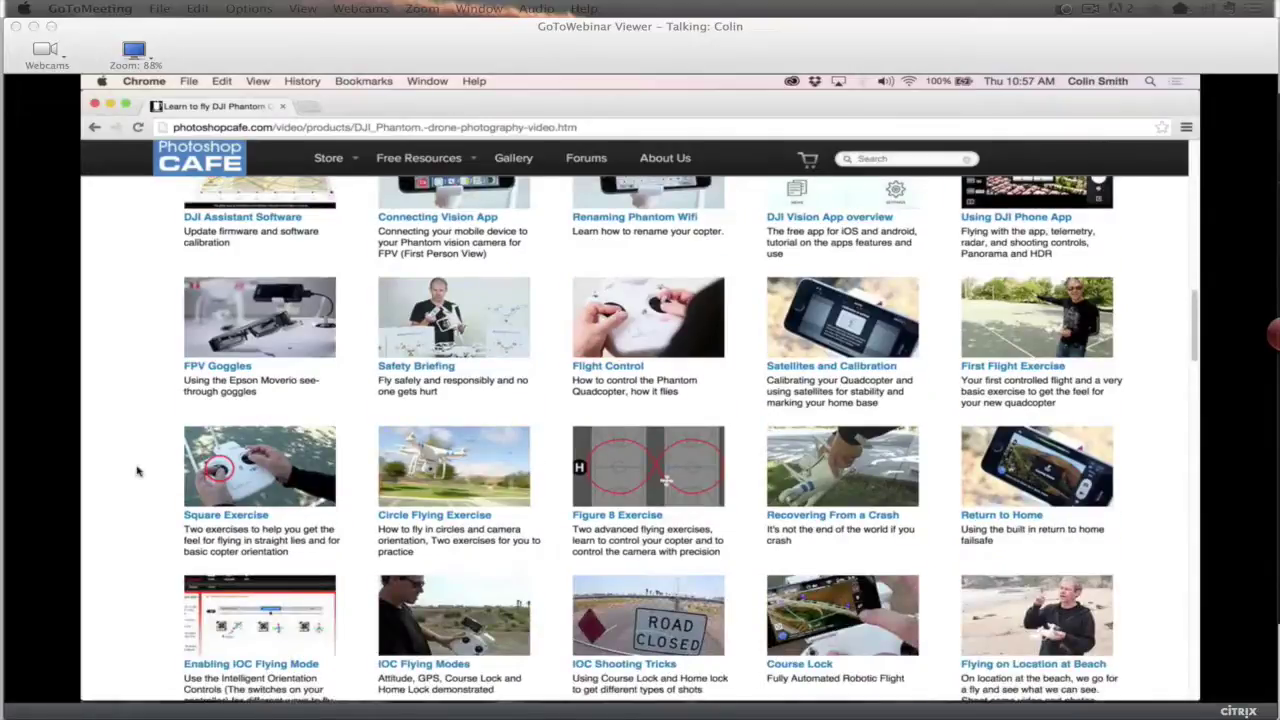
pyautogui.scroll(-2, 138, 471)
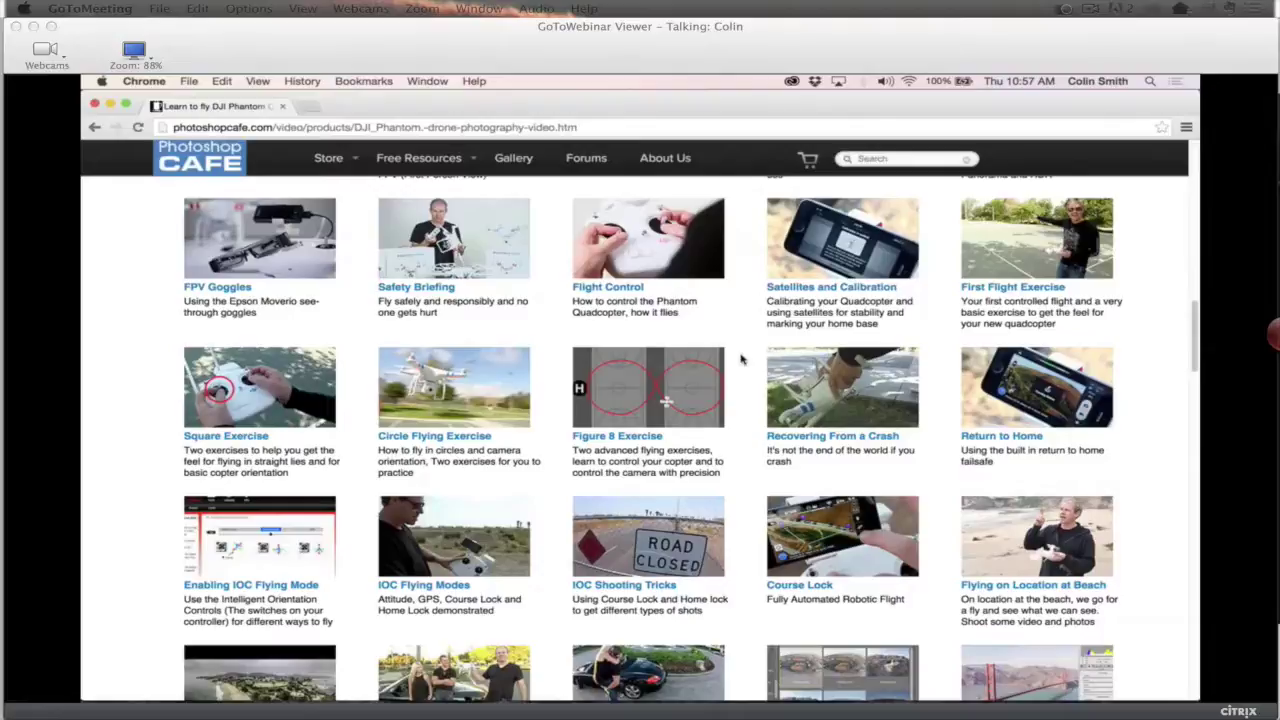
pyautogui.scroll(-2, 741, 358)
pyautogui.scroll(-2, 741, 358)
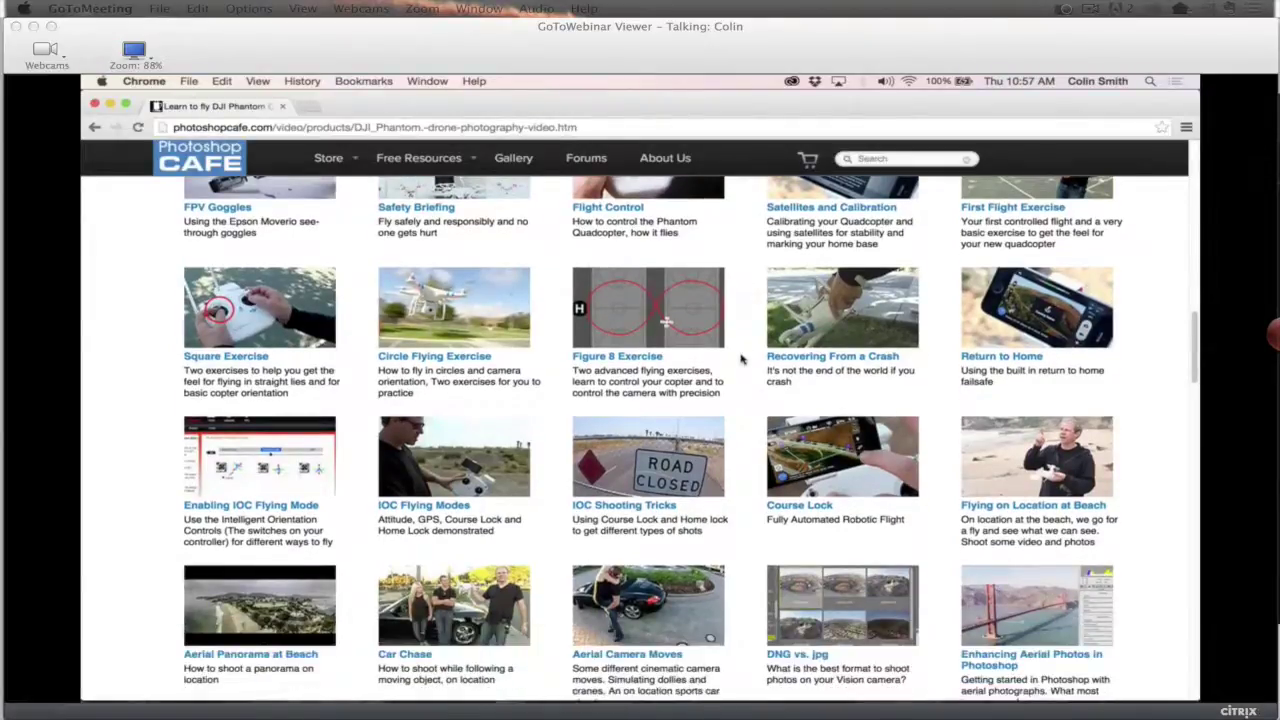
pyautogui.scroll(-1, 741, 268)
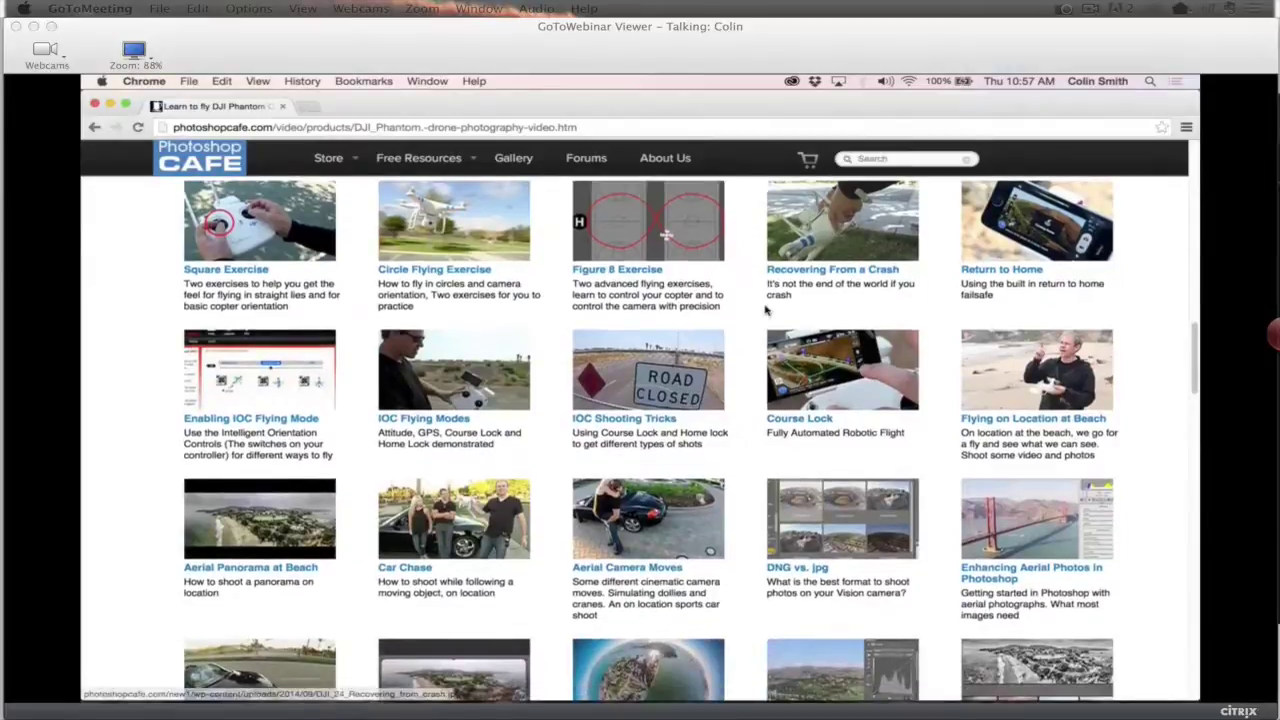
pyautogui.scroll(-1, 767, 310)
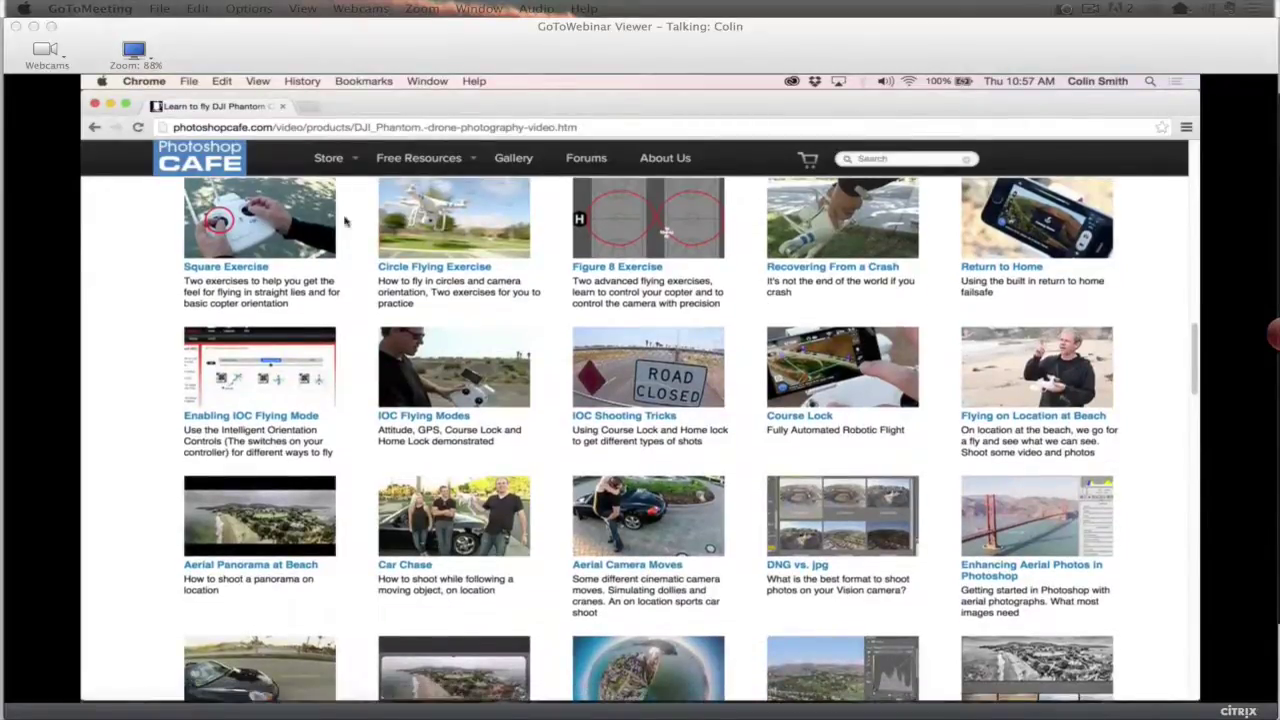
# Review the lessons on aerial shooting, photo enhancement, panoramas, MacPhun plug-ins and video editing in Photoshop and Premiere Pro
pyautogui.scroll(-5, 206, 290)
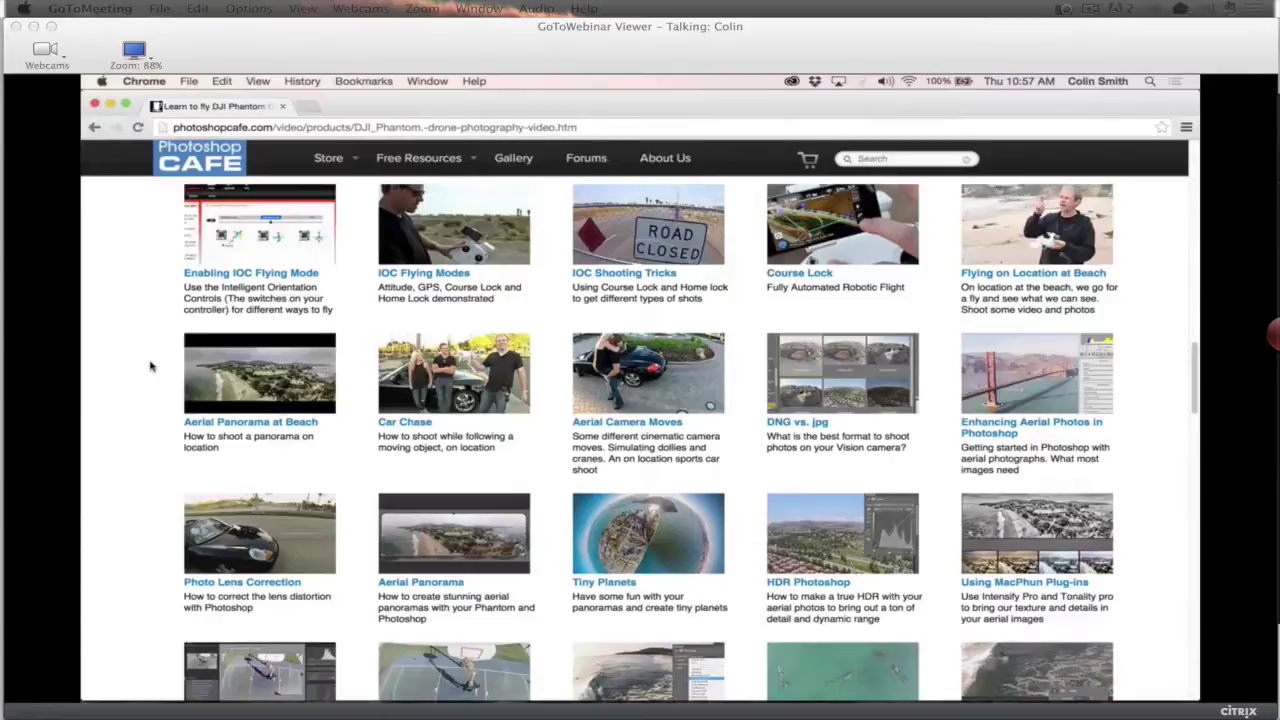
pyautogui.scroll(-1, 151, 366)
pyautogui.scroll(-1, 163, 321)
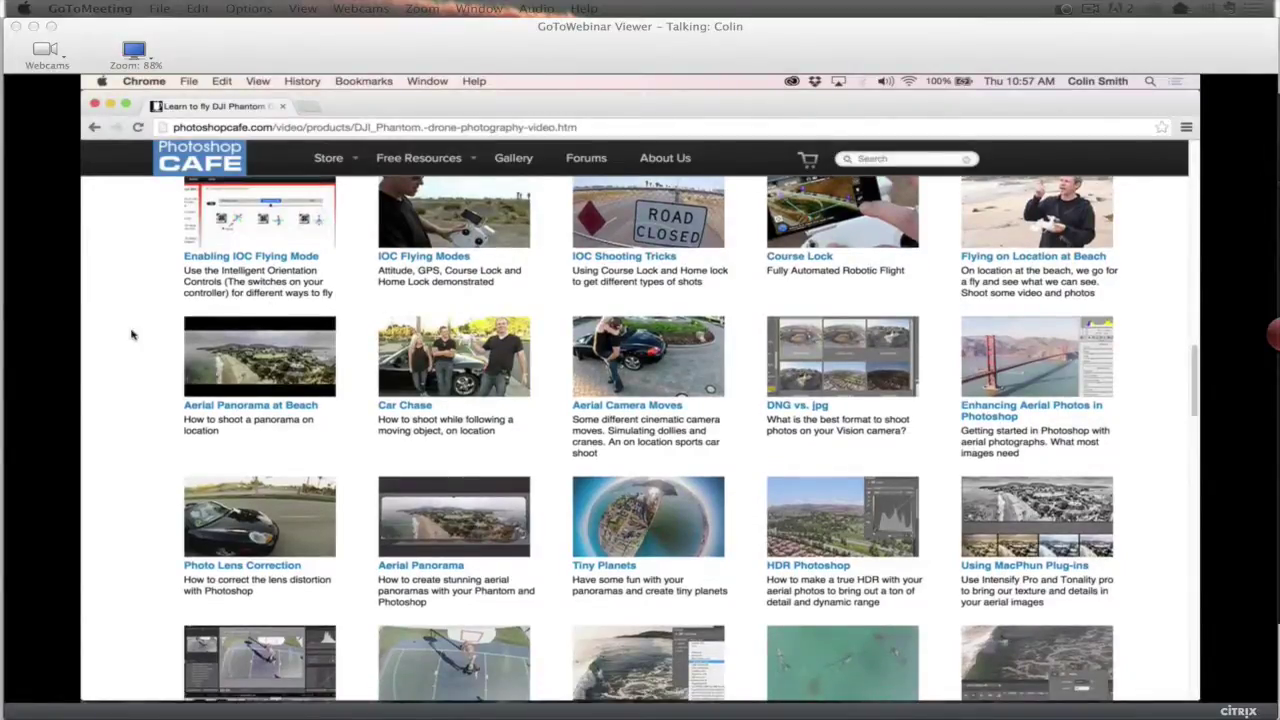
pyautogui.scroll(-5, 131, 335)
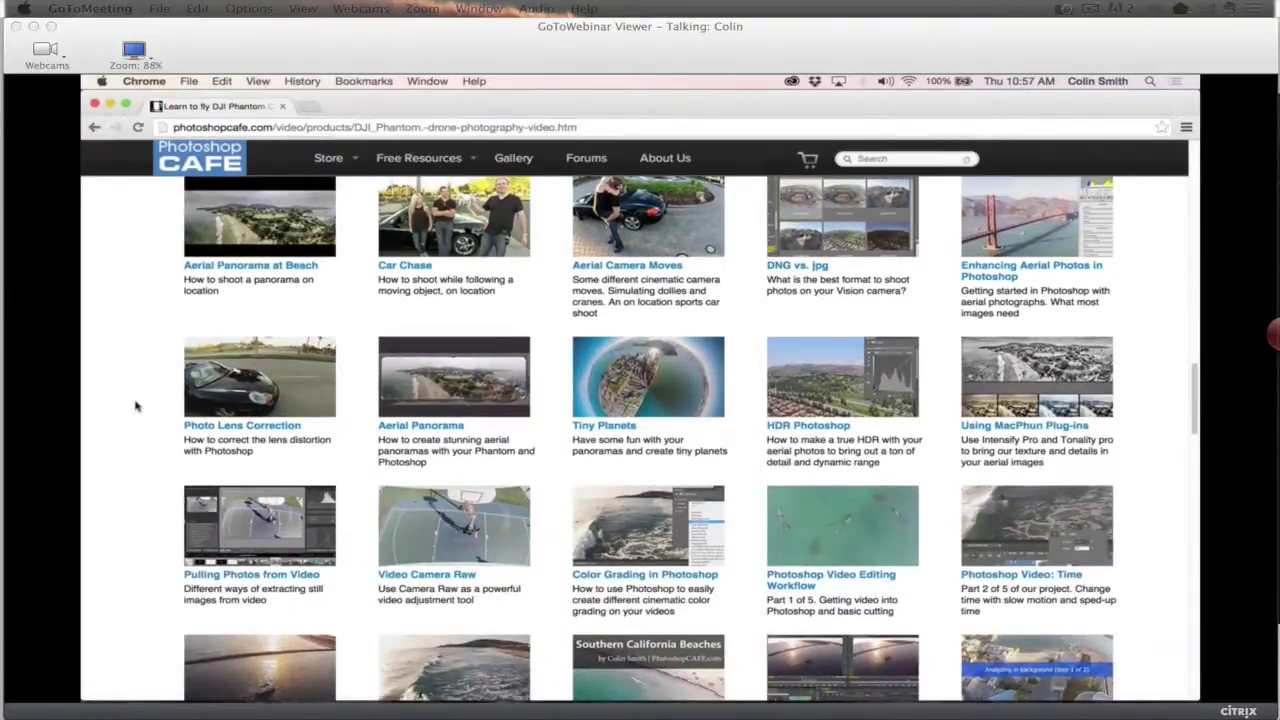
pyautogui.scroll(-2, 137, 405)
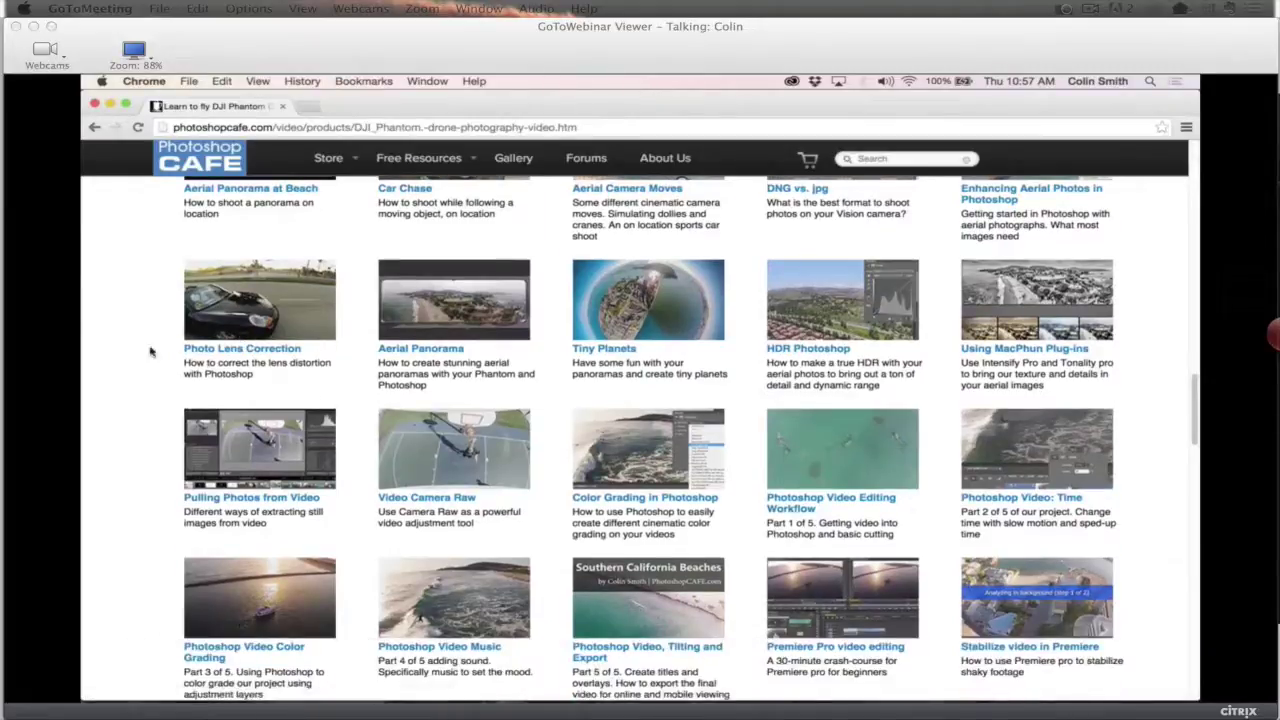
pyautogui.scroll(-1, 150, 351)
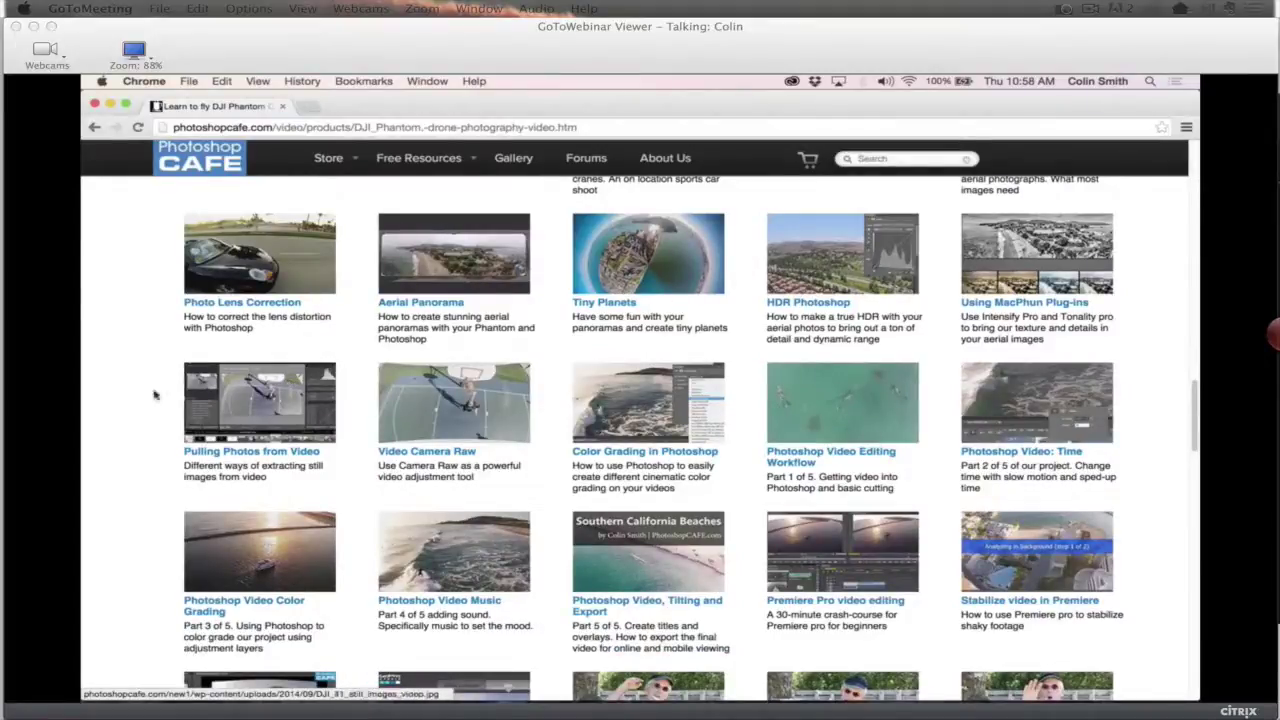
pyautogui.scroll(-2, 115, 404)
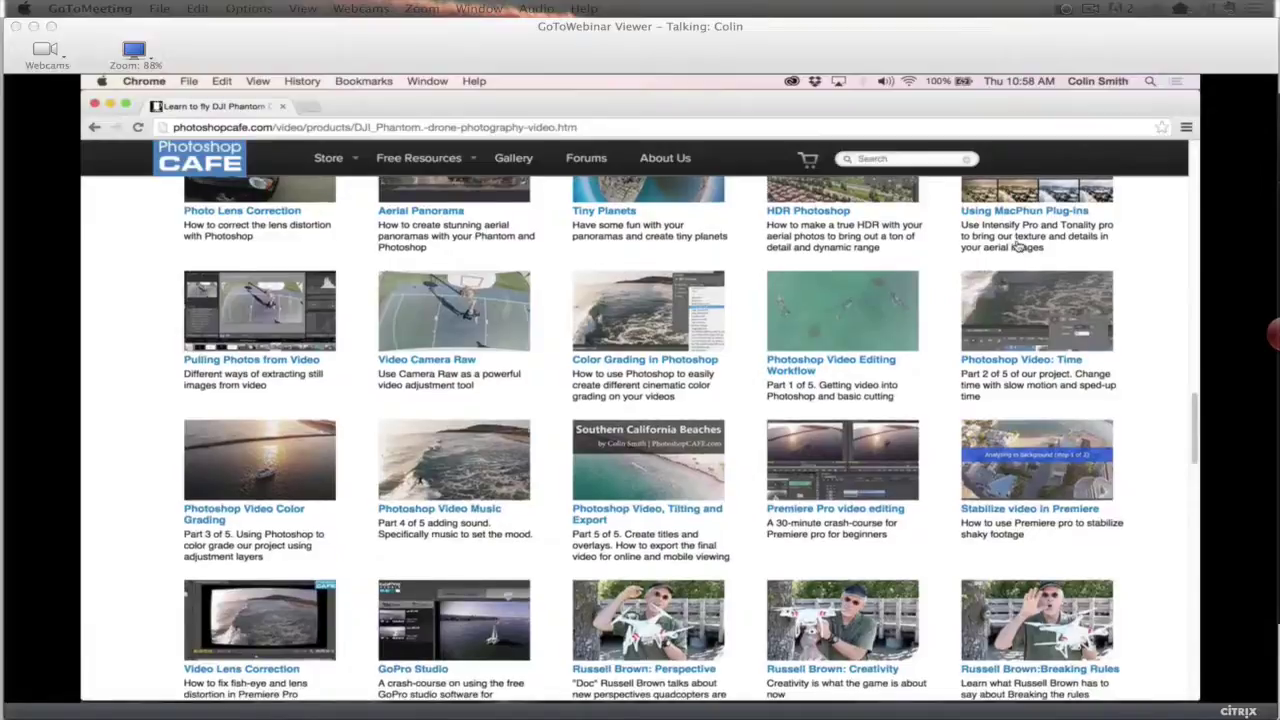
pyautogui.scroll(2, 1018, 247)
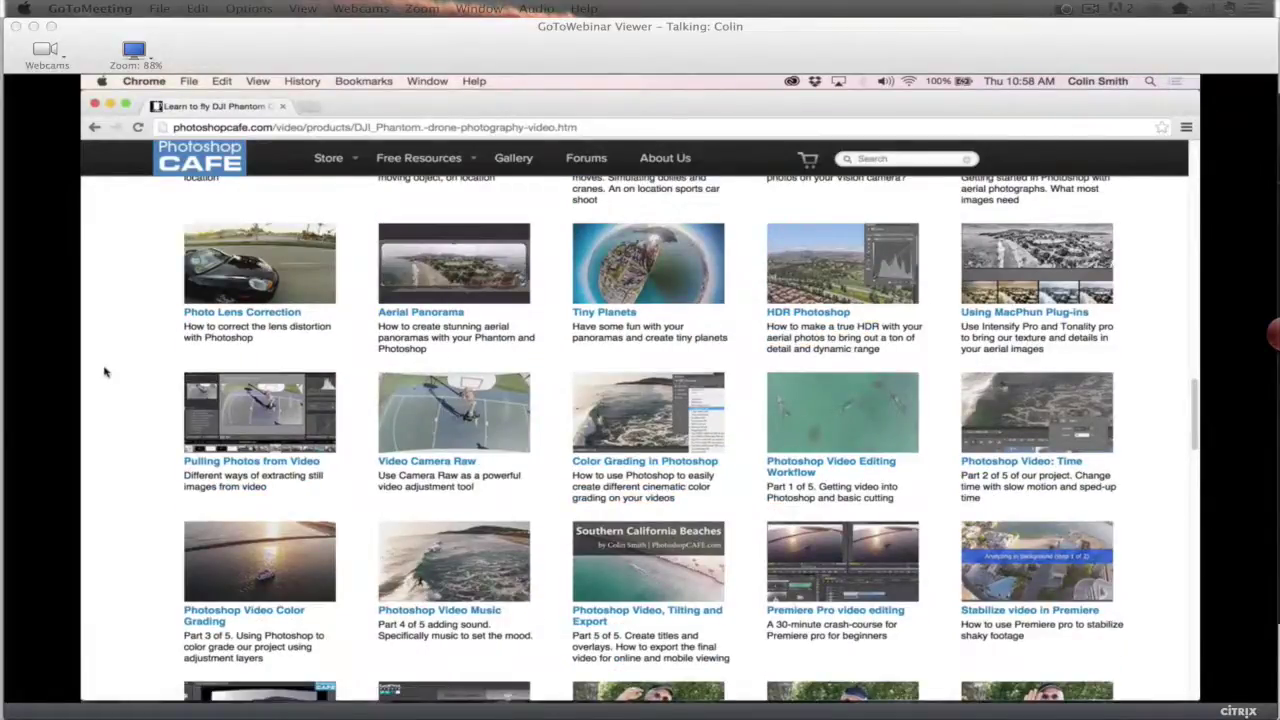
pyautogui.scroll(-3, 105, 370)
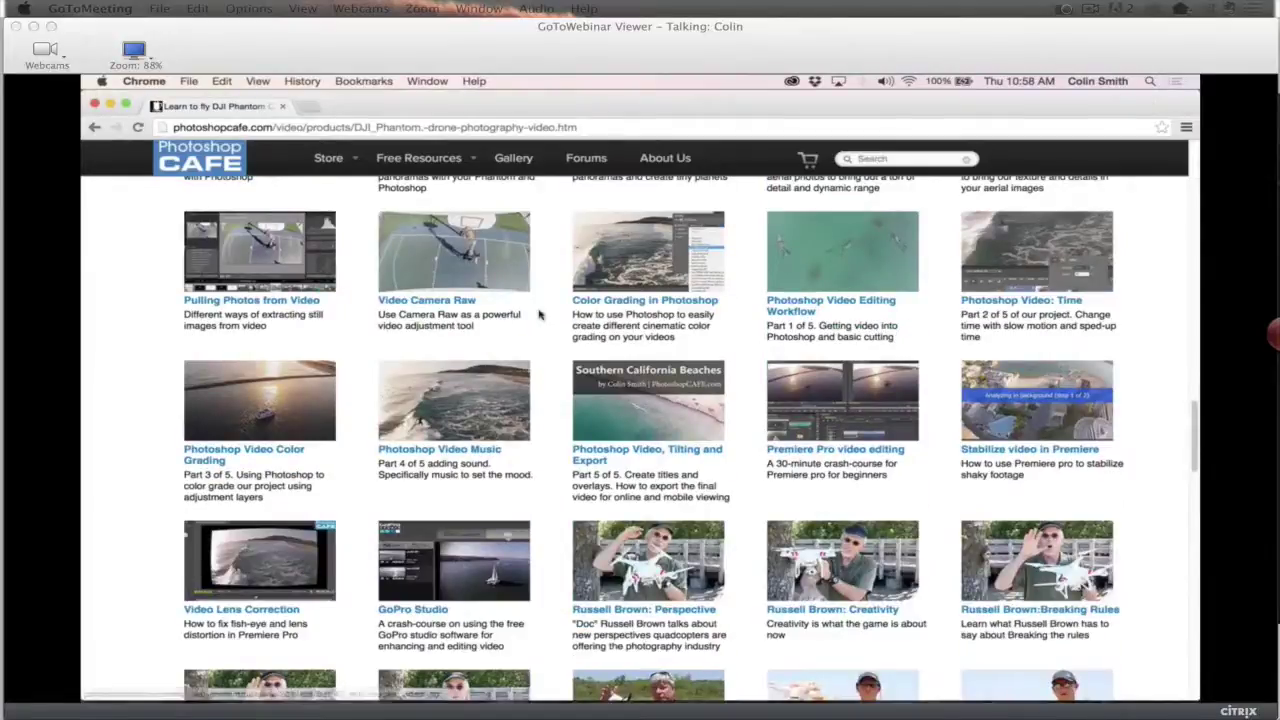
pyautogui.scroll(-1, 198, 368)
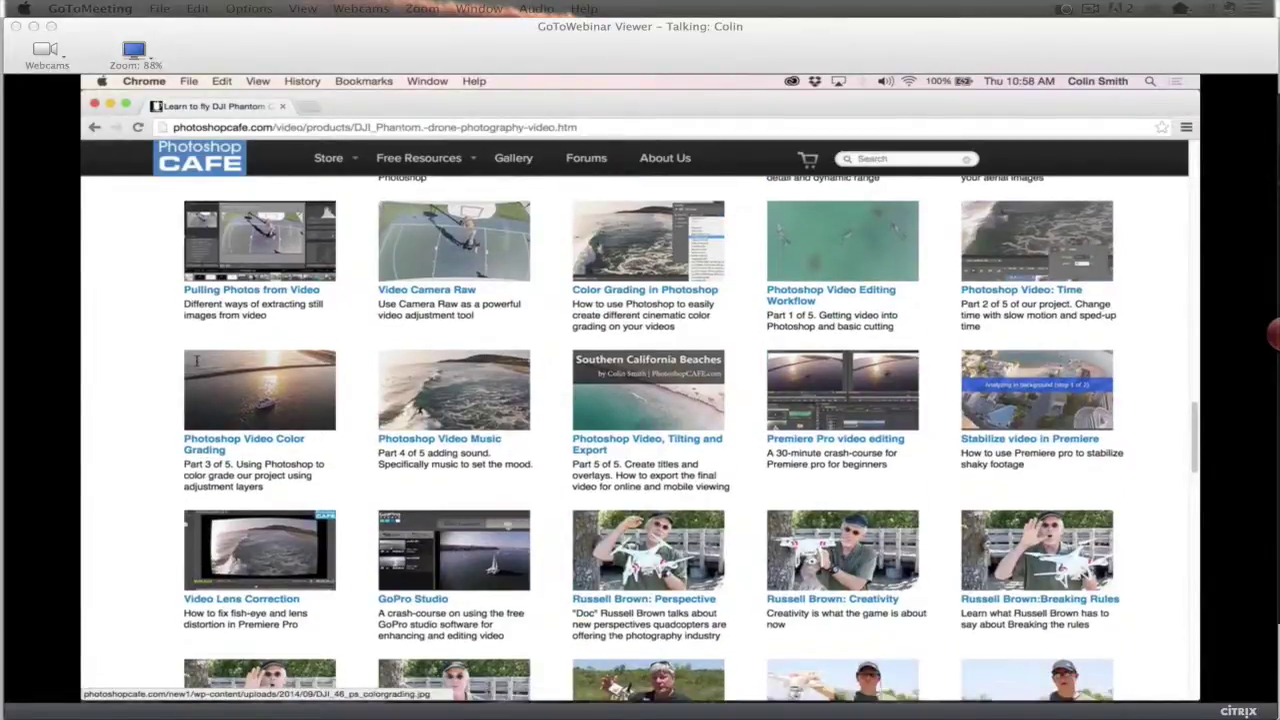
pyautogui.scroll(-2, 456, 326)
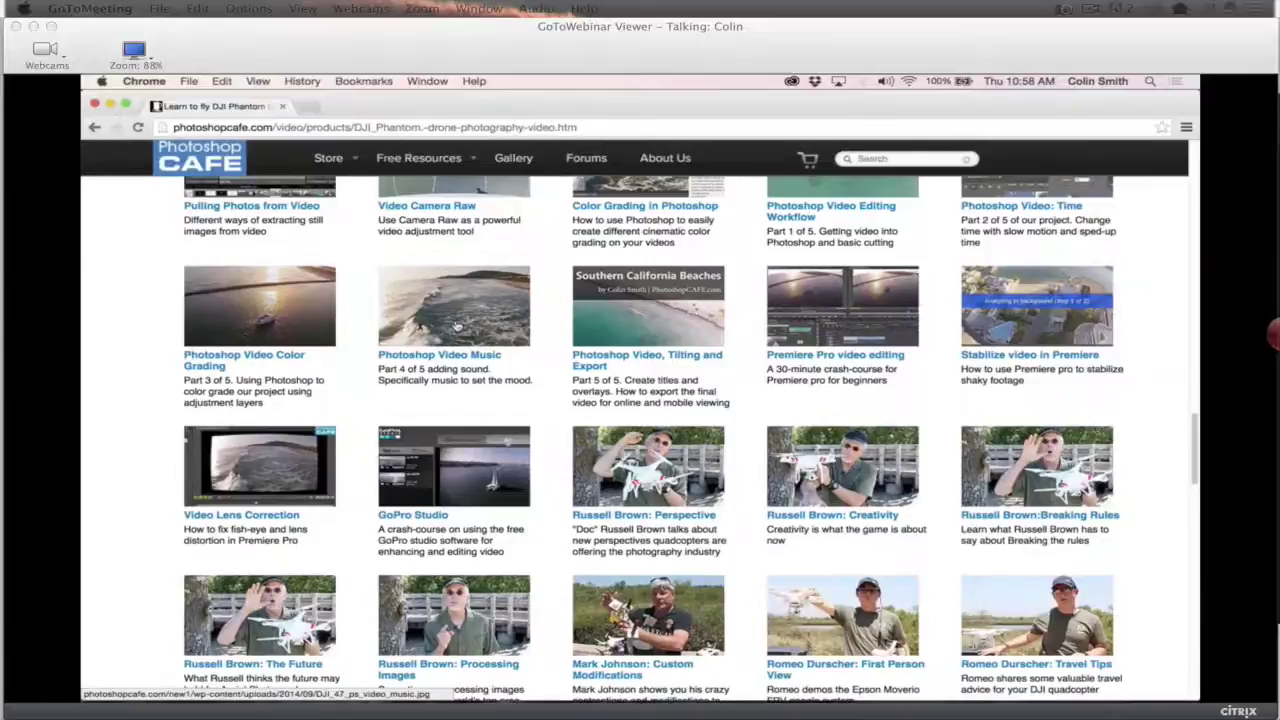
# Review the closing video editing, guest-expert and final-thoughts lessons, and go back up the DJI Phantom course page
pyautogui.scroll(1, 456, 326)
pyautogui.scroll(2, 456, 326)
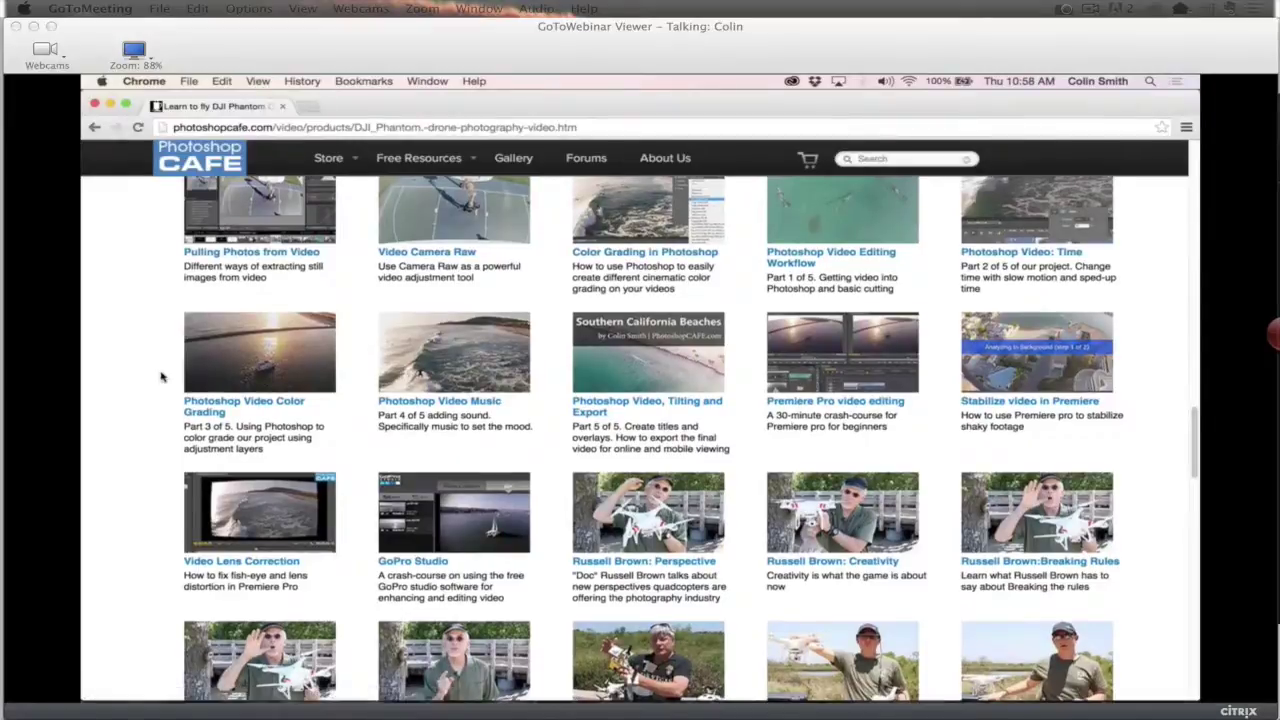
pyautogui.scroll(-3, 160, 377)
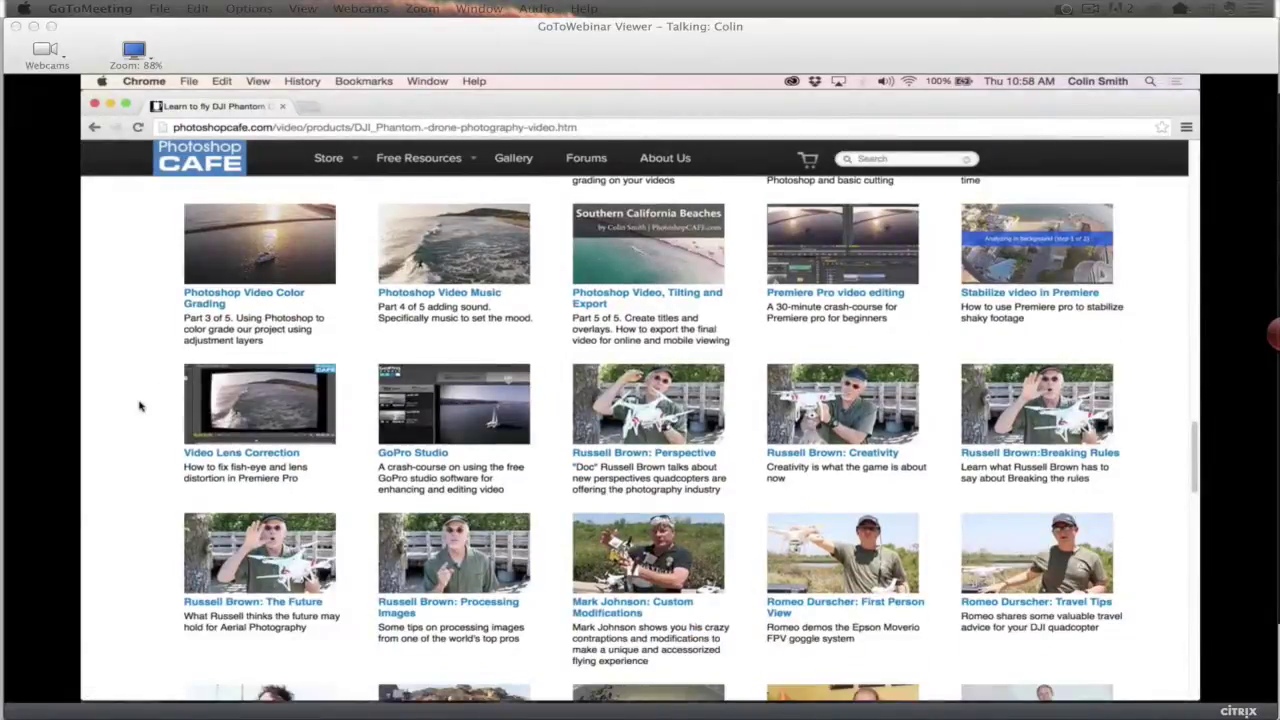
pyautogui.scroll(-3, 137, 400)
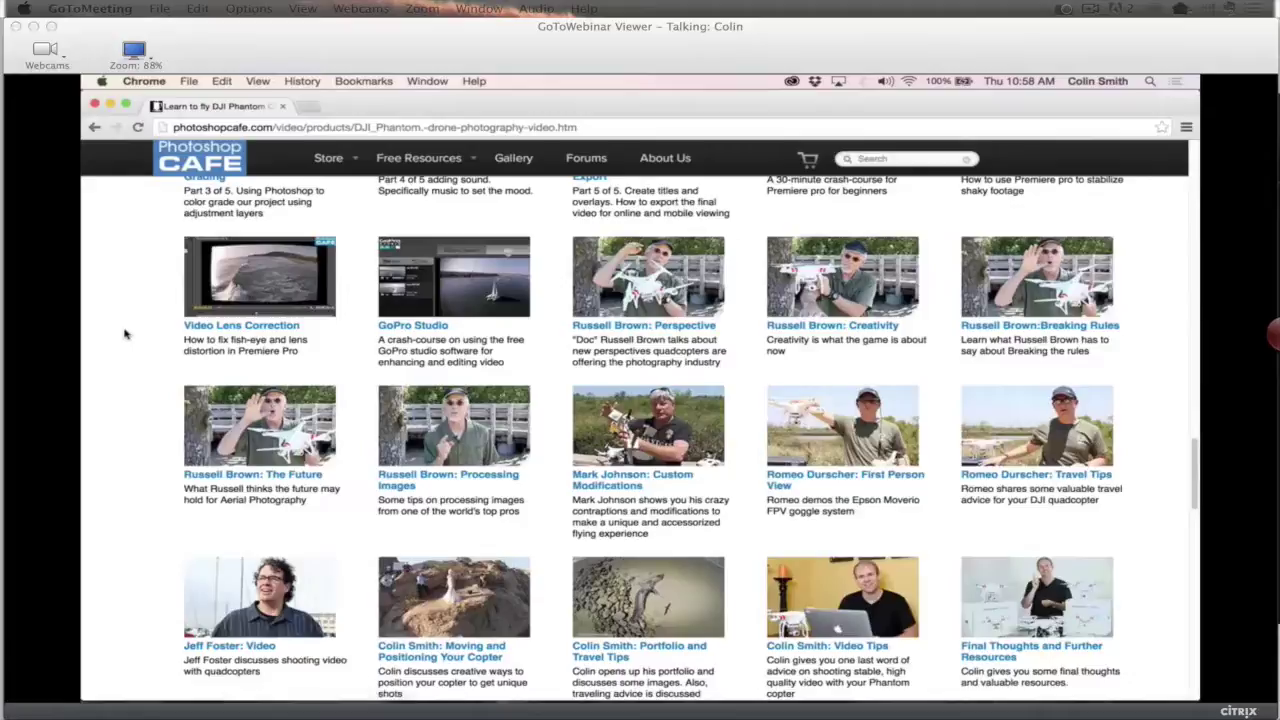
pyautogui.scroll(-2, 125, 333)
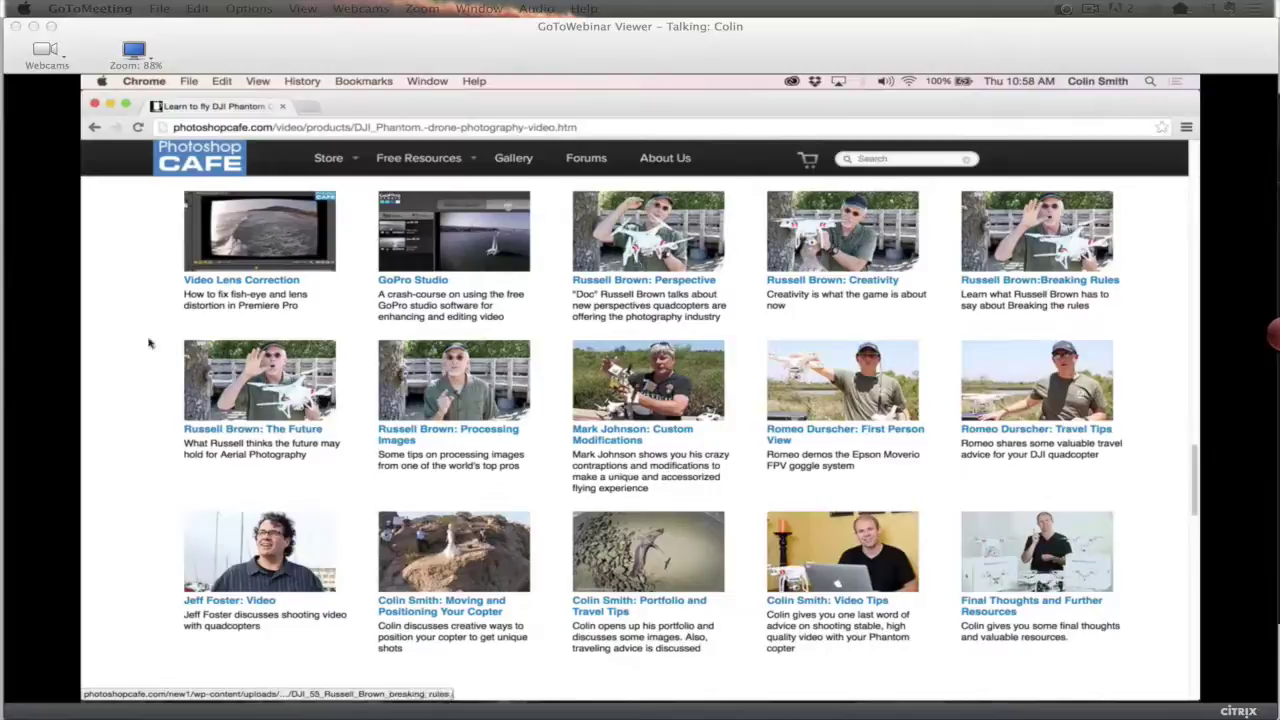
pyautogui.scroll(-1, 140, 344)
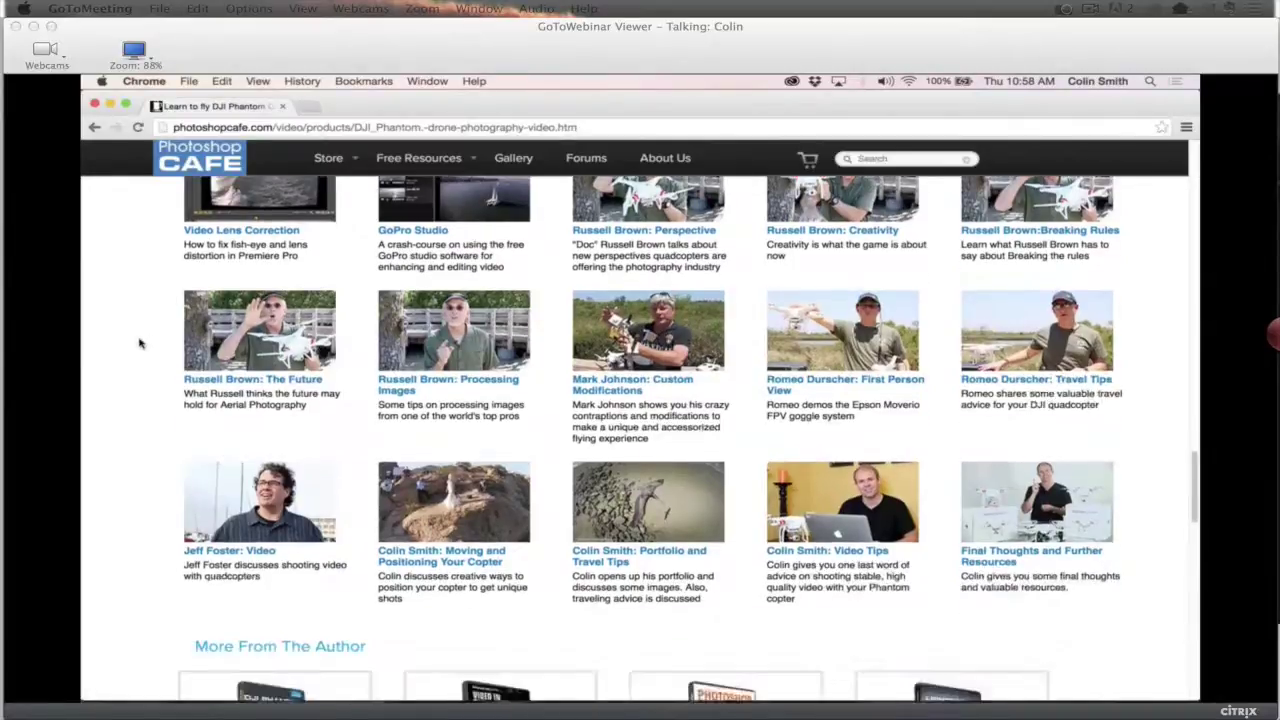
pyautogui.scroll(1, 140, 344)
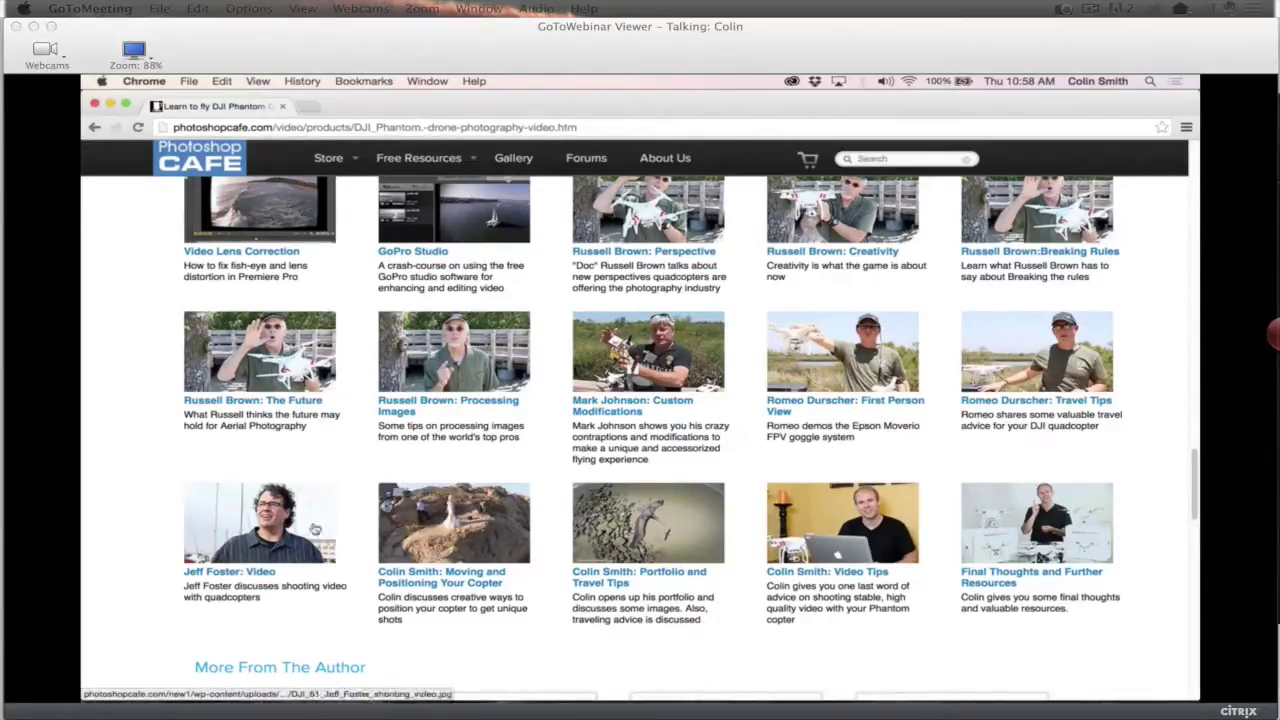
pyautogui.scroll(-2, 152, 490)
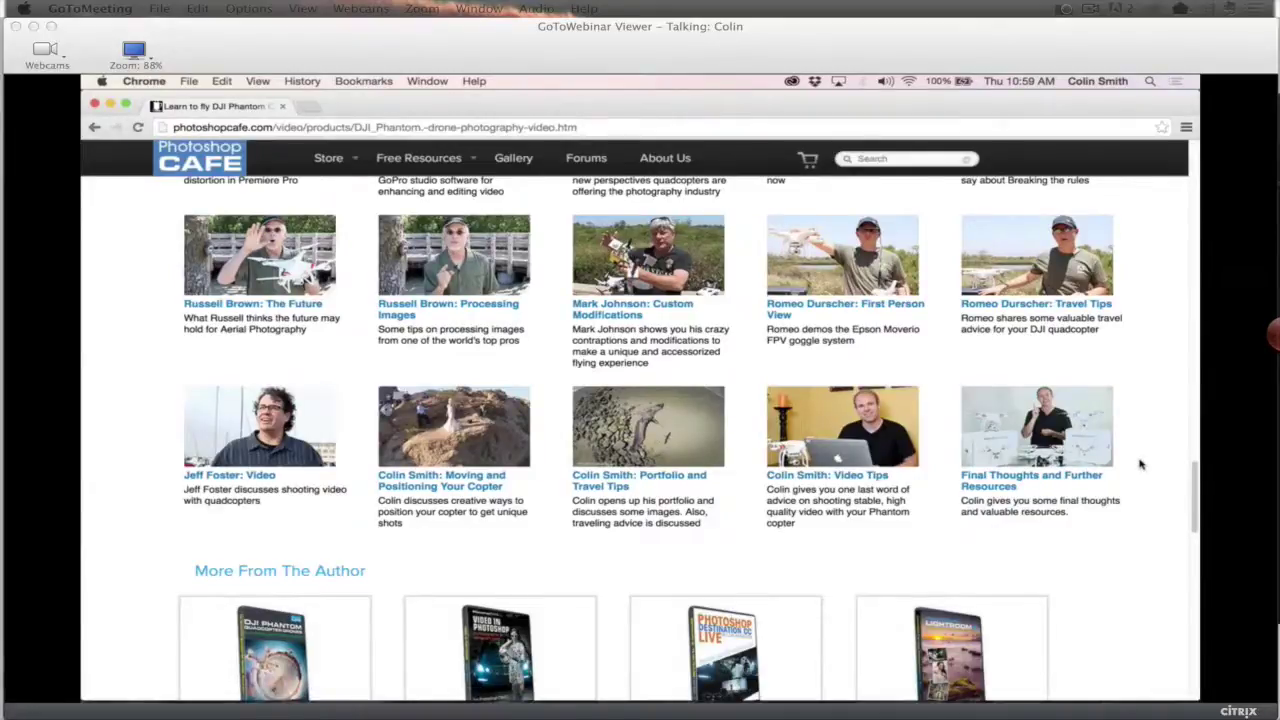
pyautogui.scroll(5, 1140, 464)
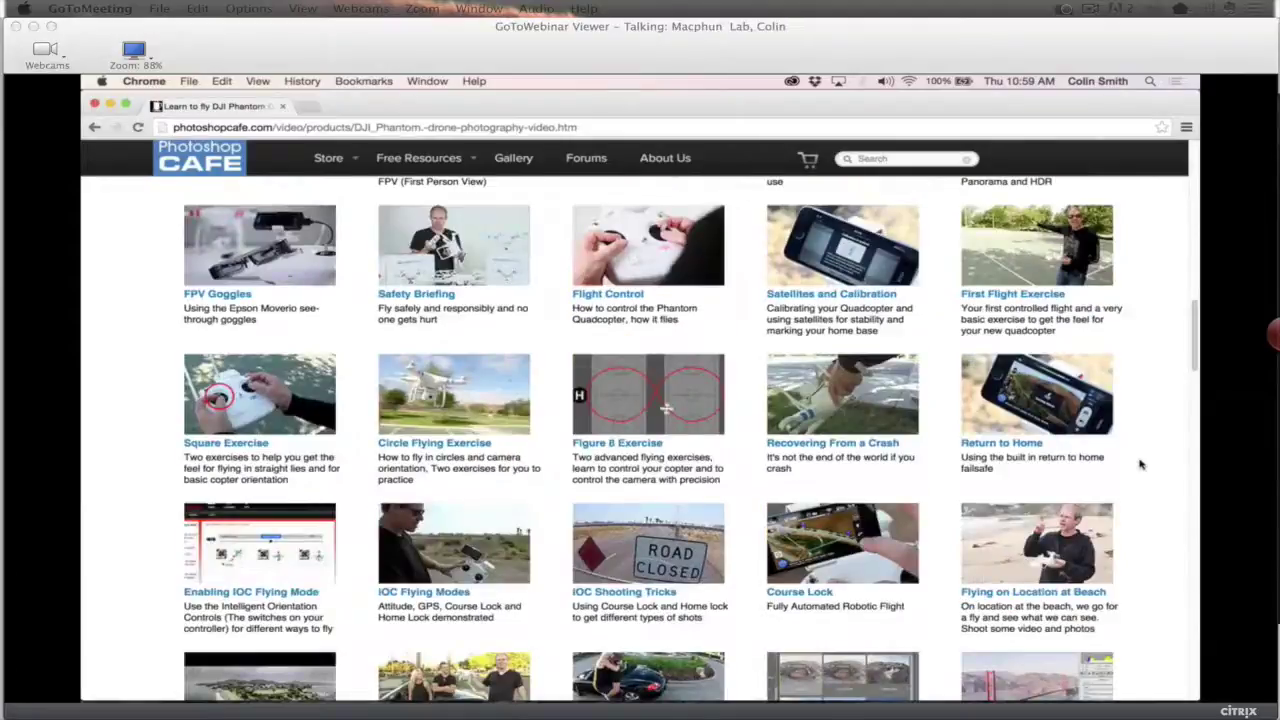
pyautogui.scroll(3, 1140, 464)
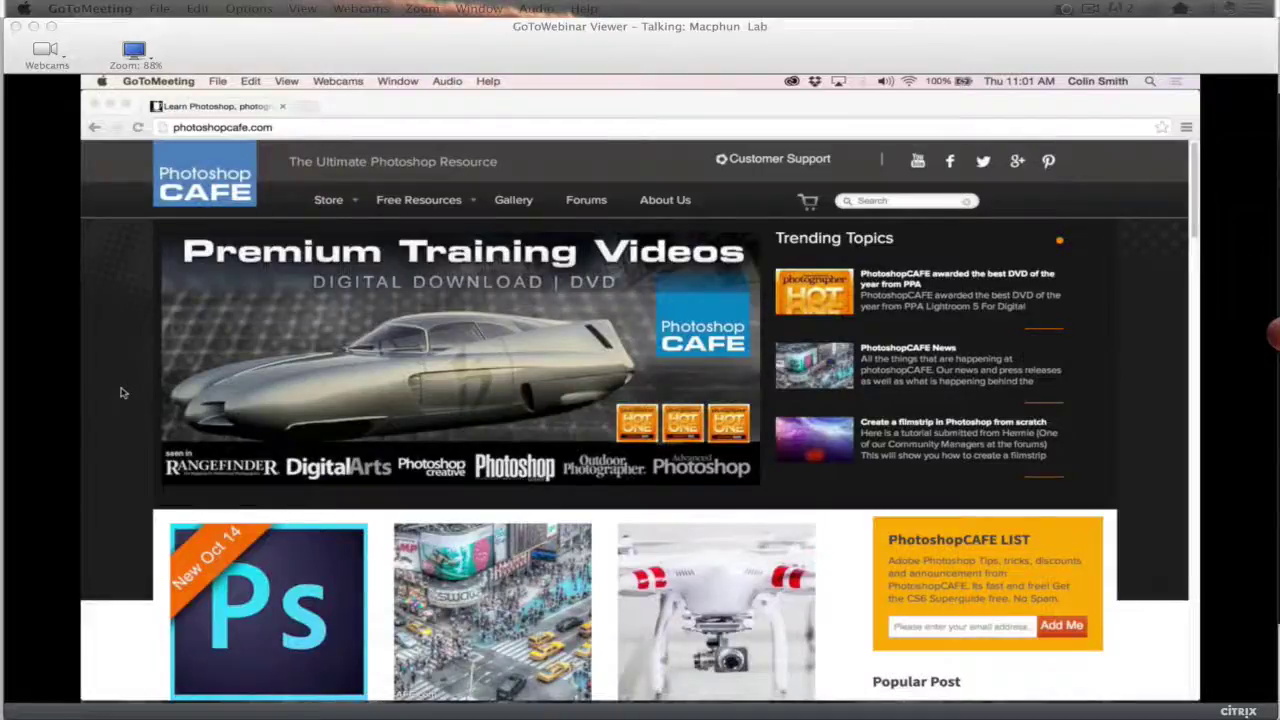